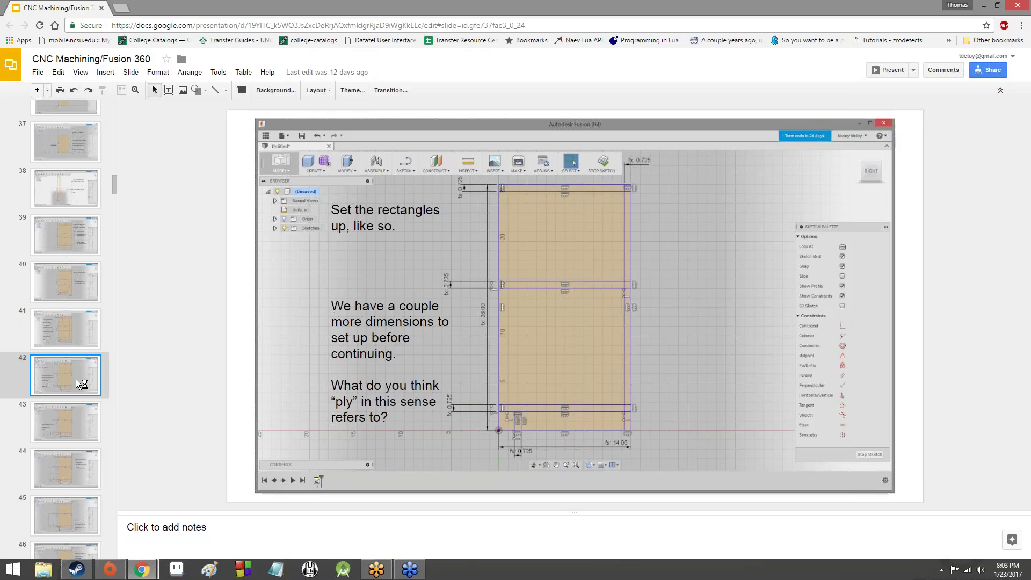
# - Review slides 43 to 48 on the remaining cross-section dimensions and the start of extruding the bookcase
pyautogui.click(70, 424)
pyautogui.click(69, 476)
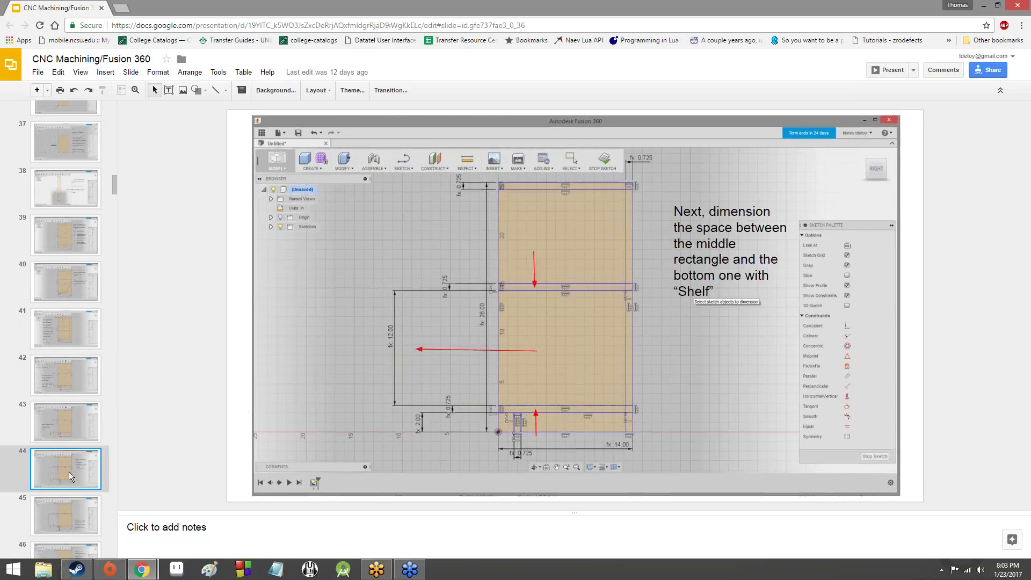
pyautogui.click(69, 501)
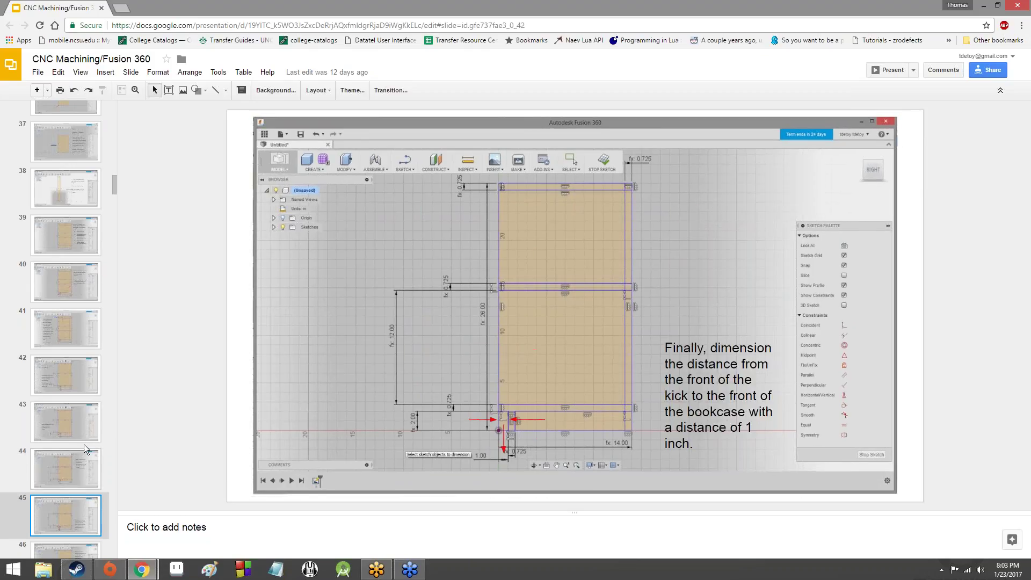
pyautogui.scroll(-3, 83, 457)
pyautogui.click(69, 406)
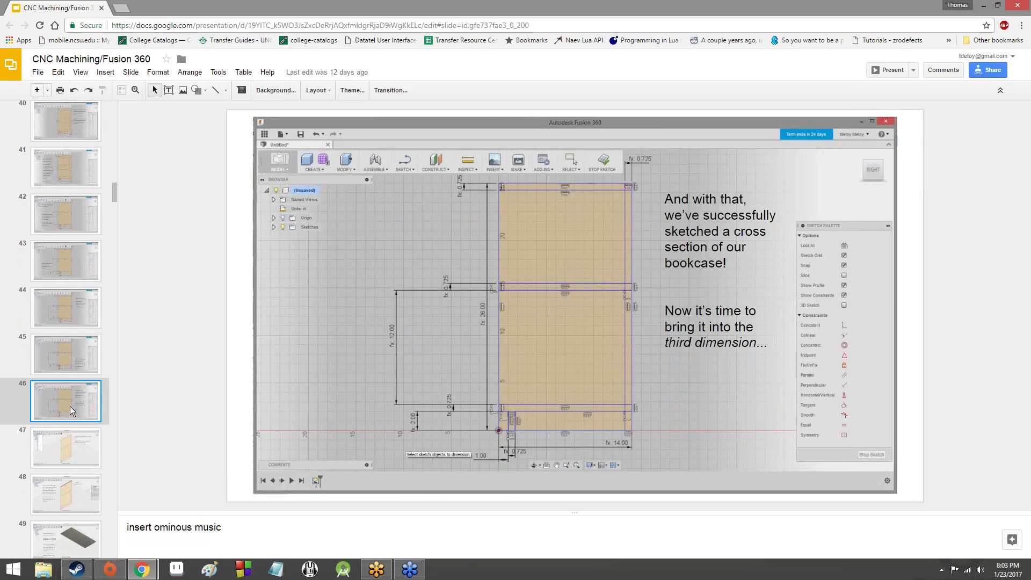
pyautogui.click(63, 369)
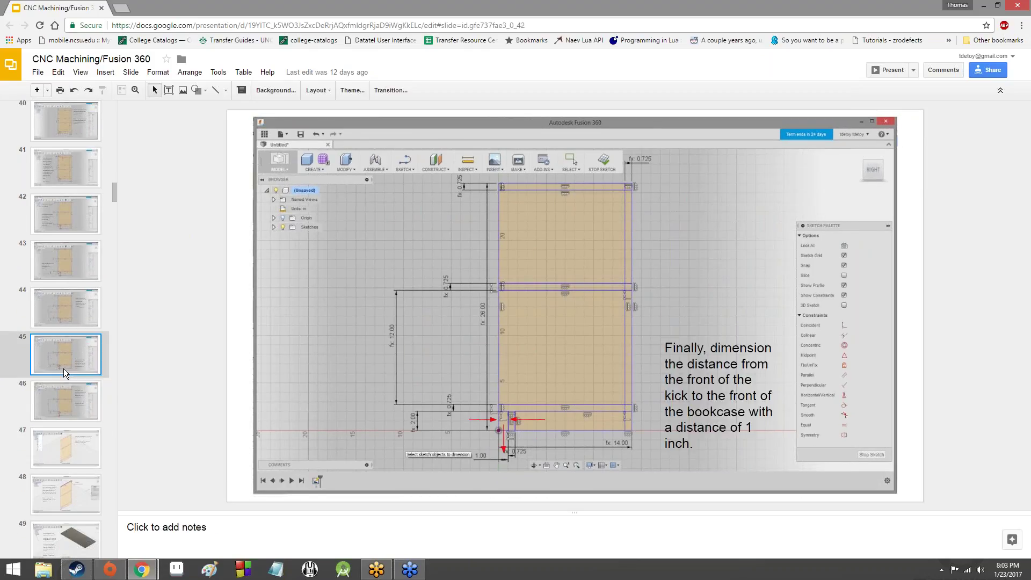
pyautogui.click(78, 403)
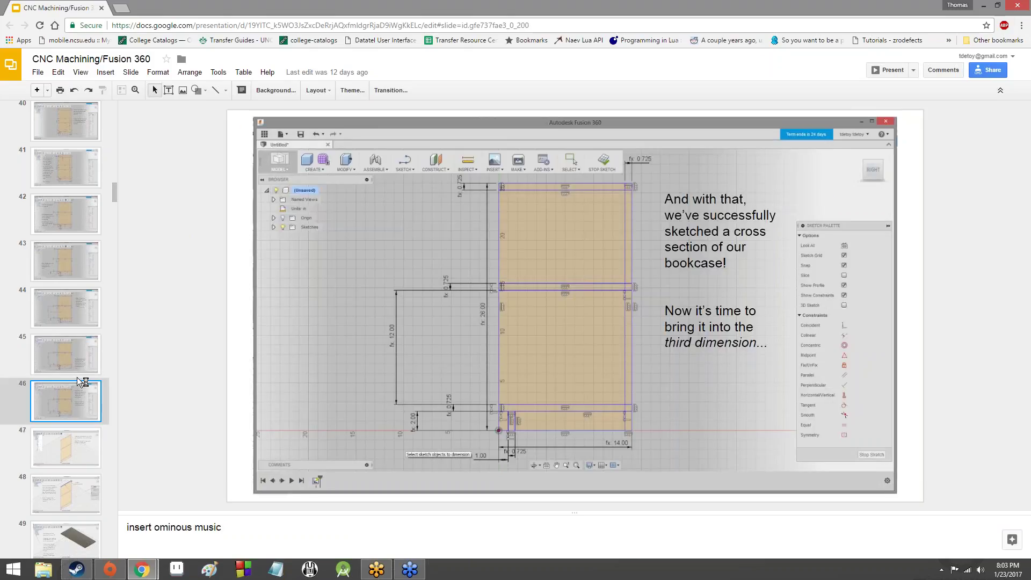
pyautogui.click(77, 377)
pyautogui.click(82, 435)
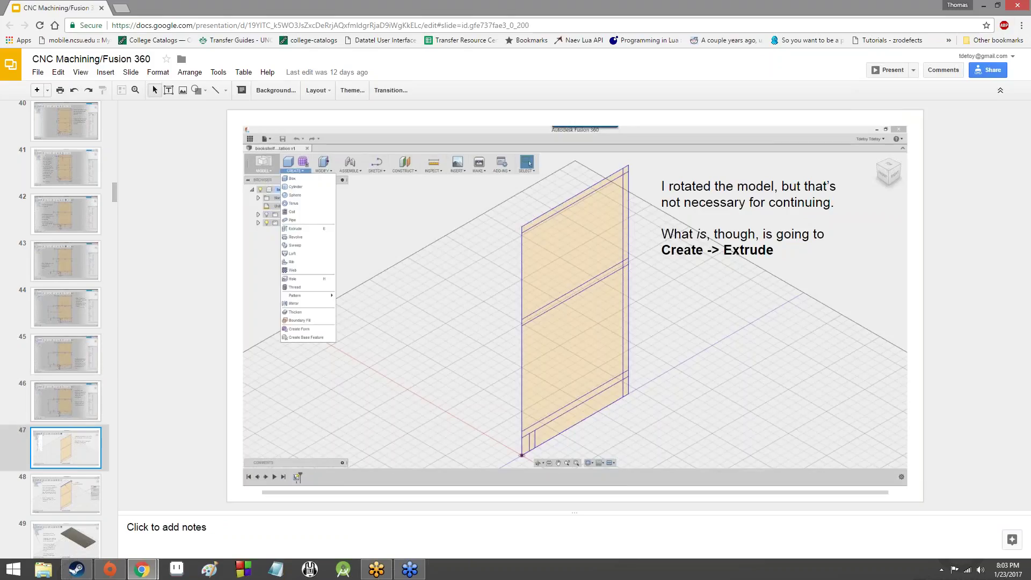
pyautogui.click(82, 417)
pyautogui.click(77, 480)
pyautogui.click(73, 416)
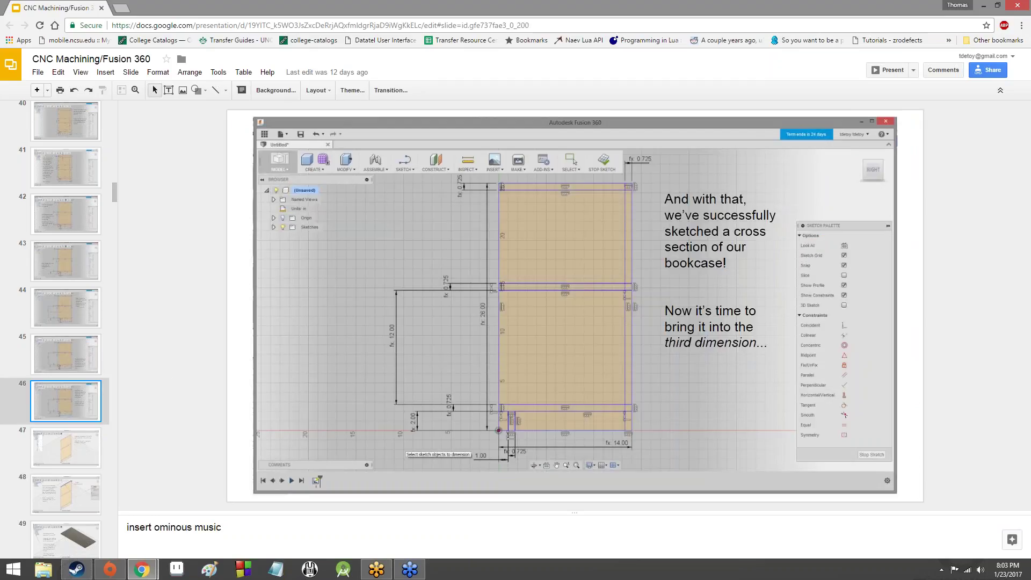
# - Move the browser window aside, switch to Fusion 360 and open the bookshelf2017 design from the project
pyautogui.moveTo(580, 6)
pyautogui.mouseDown()
pyautogui.moveTo(616, 446)
pyautogui.moveTo(602, 5)
pyautogui.moveTo(582, 10)
pyautogui.mouseUp()
pyautogui.moveTo(652, 11); pyautogui.dragTo(709, 418)
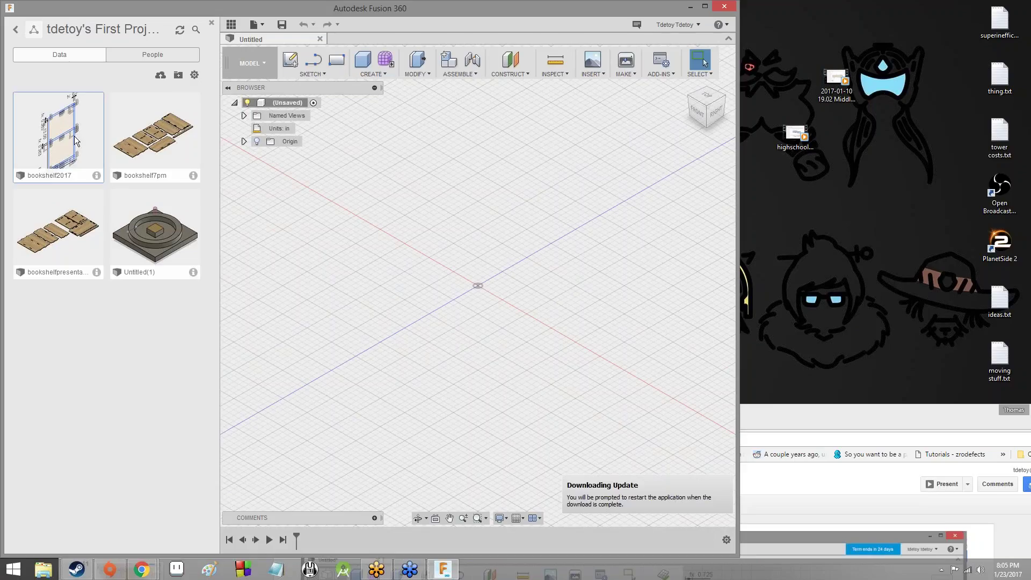
pyautogui.doubleClick(76, 140)
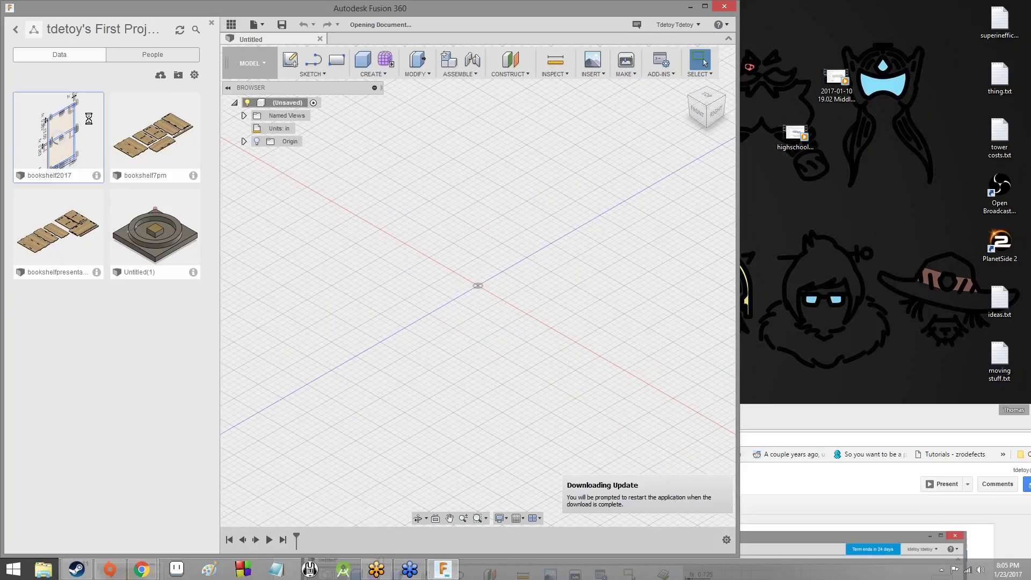
pyautogui.click(212, 23)
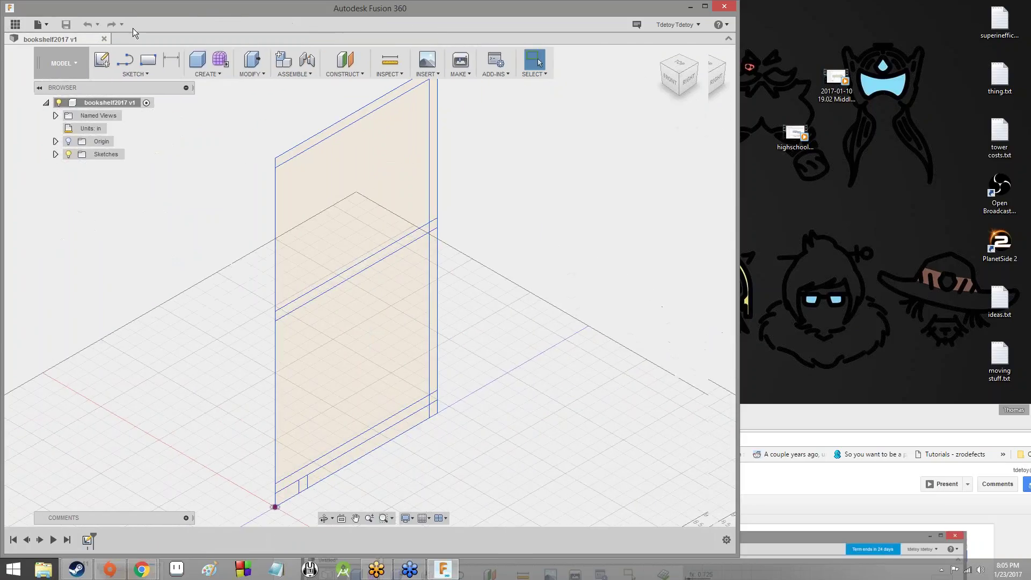
# - View the designs listed under My Recent Data and return to the bookshelf2017 model
pyautogui.click(20, 29)
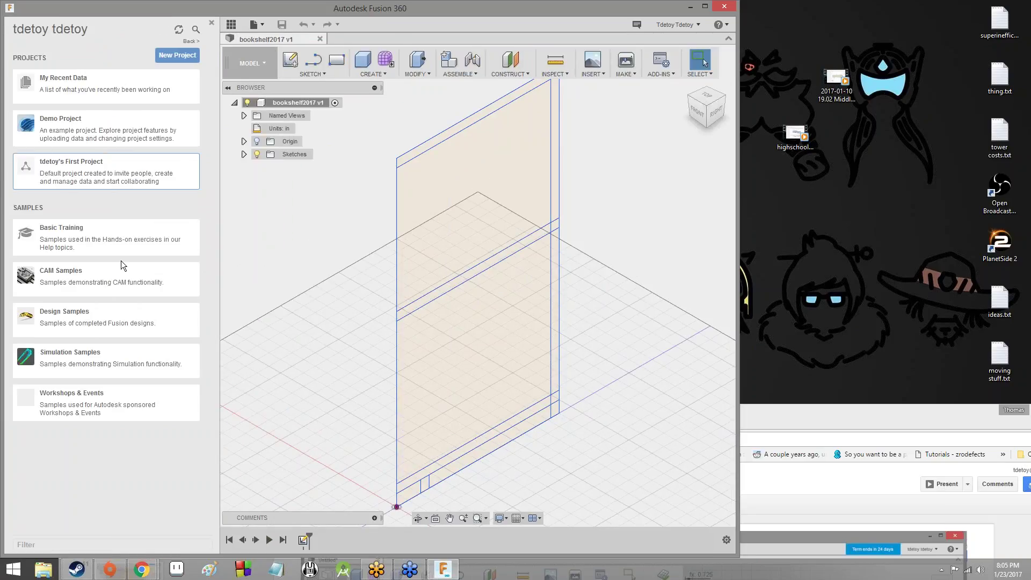
pyautogui.click(73, 79)
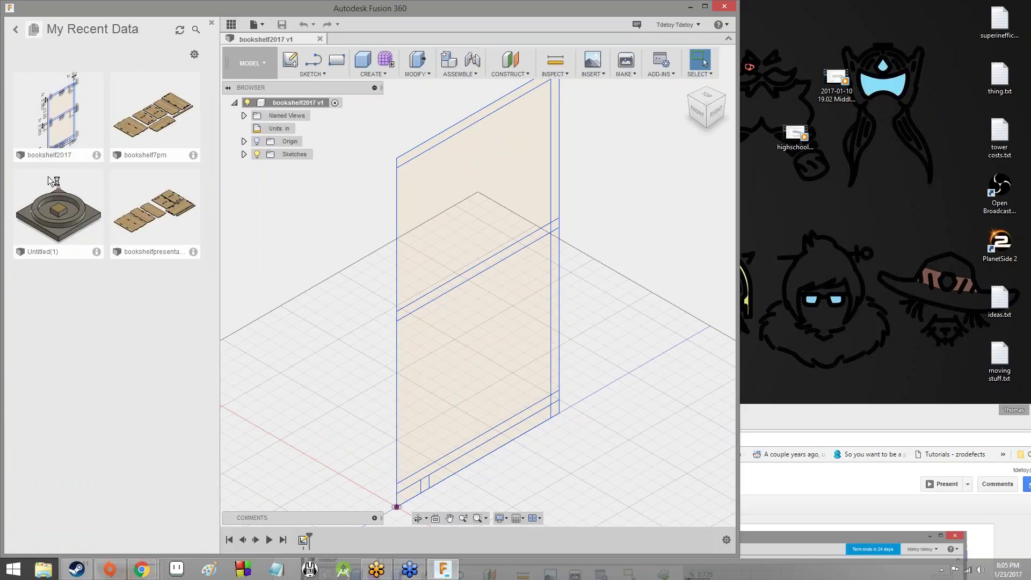
pyautogui.click(230, 27)
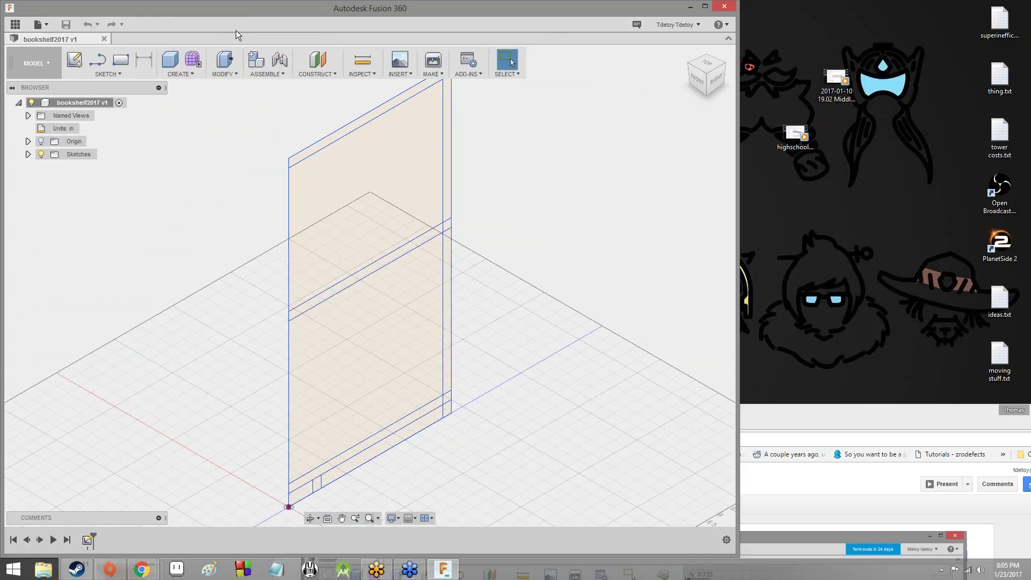
pyautogui.click(356, 163)
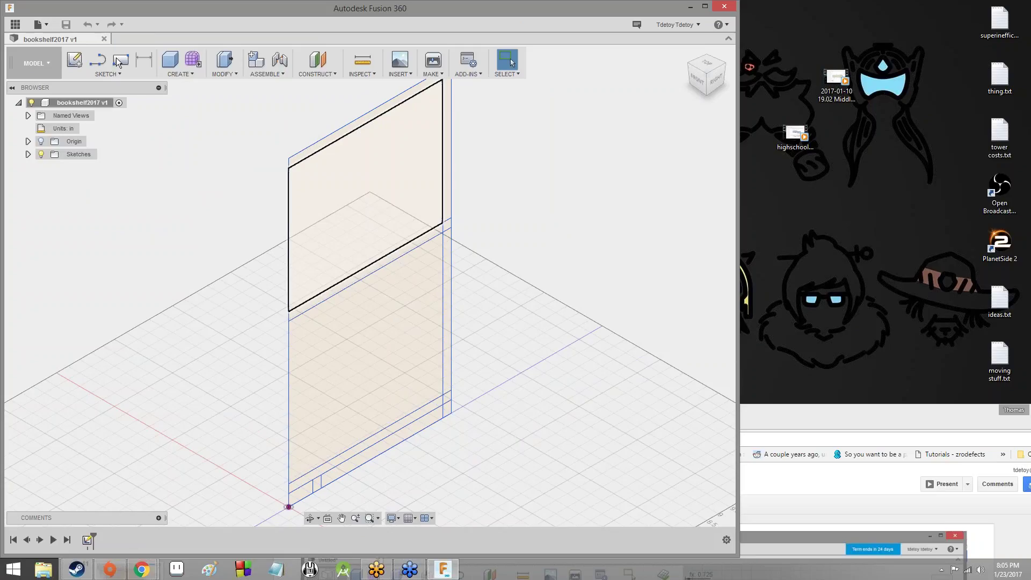
pyautogui.click(339, 161)
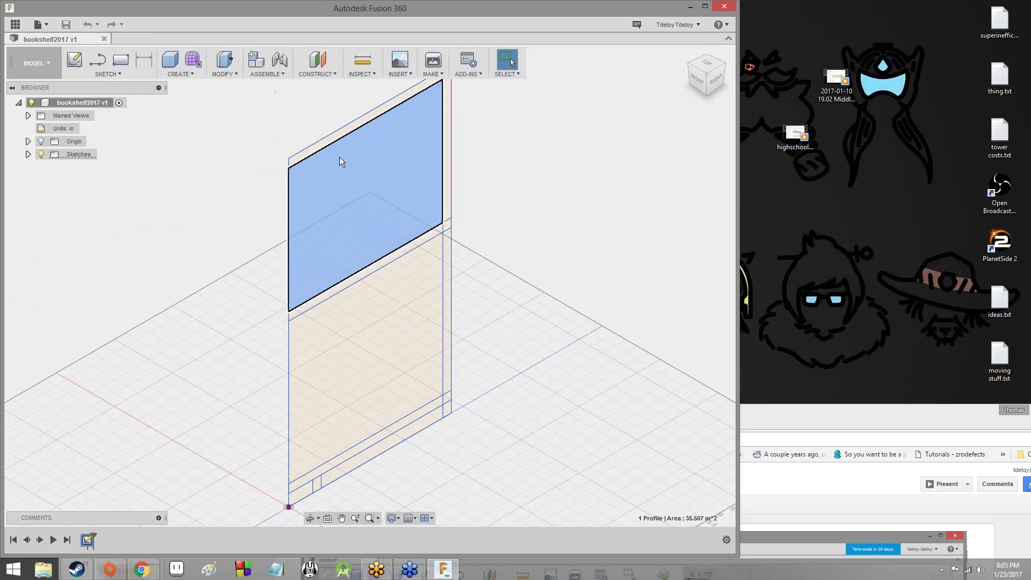
pyautogui.press('r')
pyautogui.click(317, 160)
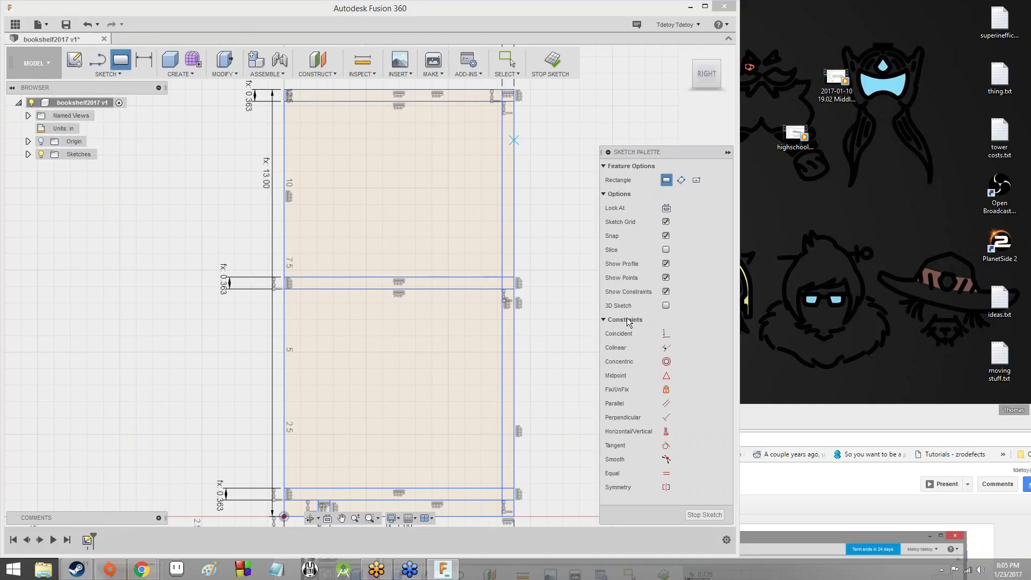
pyautogui.click(709, 514)
# - Reopen the bookcase cross-section sketch for editing via the Rectangle tool, without keeping a new rectangle
pyautogui.press('r')
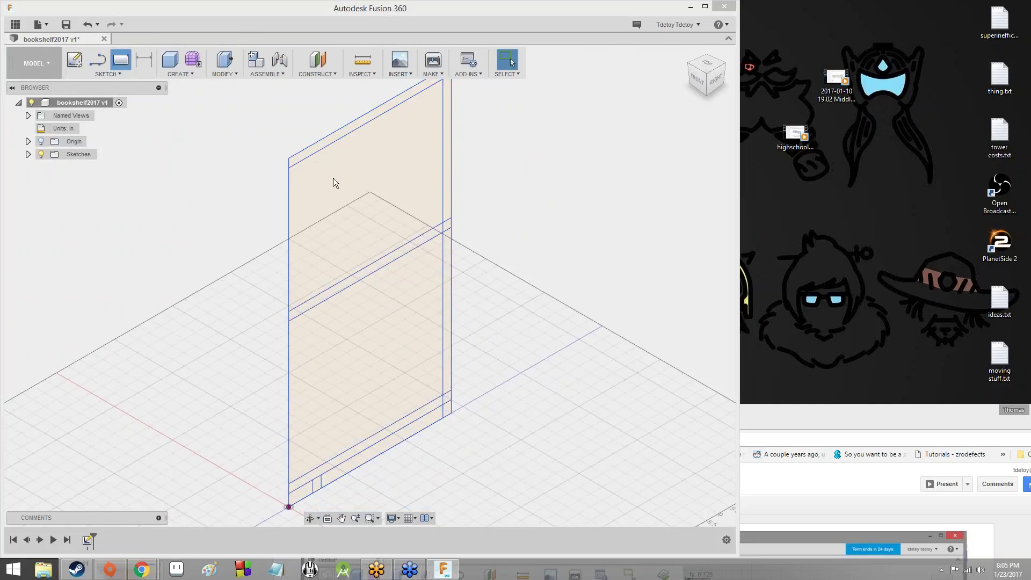
pyautogui.click(371, 178)
pyautogui.click(333, 135)
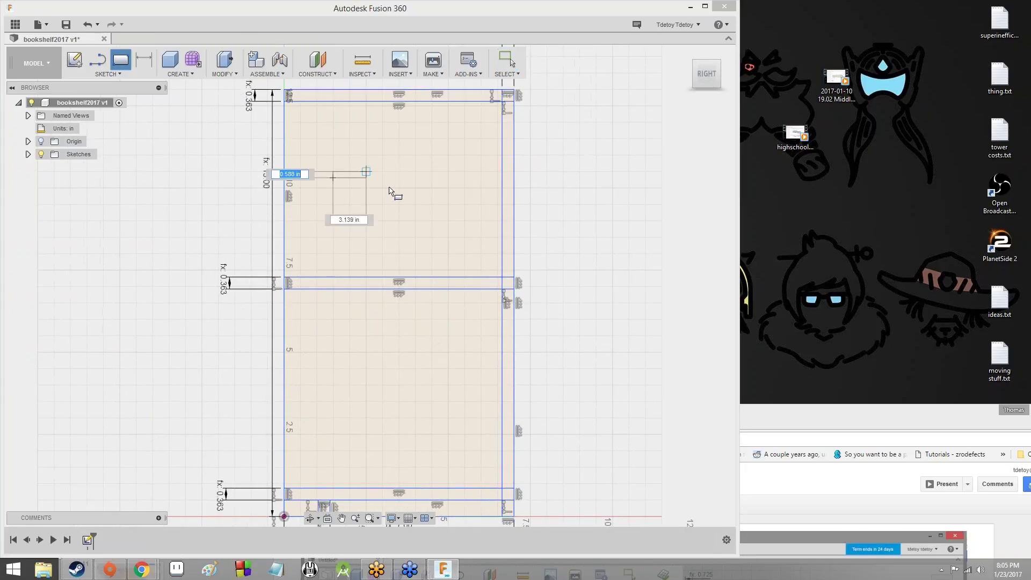
pyautogui.press('Escape')
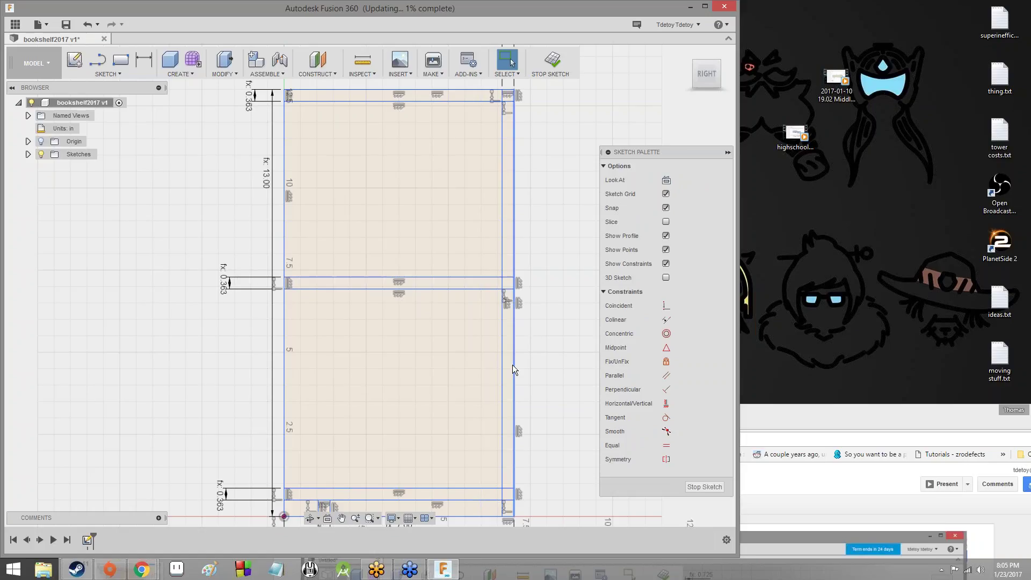
# - Dimension the horizontal distance from the bookcase's front edge to the front of the kick rectangle and set it to 1 inch
pyautogui.scroll(2, 543, 339)
pyautogui.scroll(-5, 548, 330)
pyautogui.scroll(4, 548, 331)
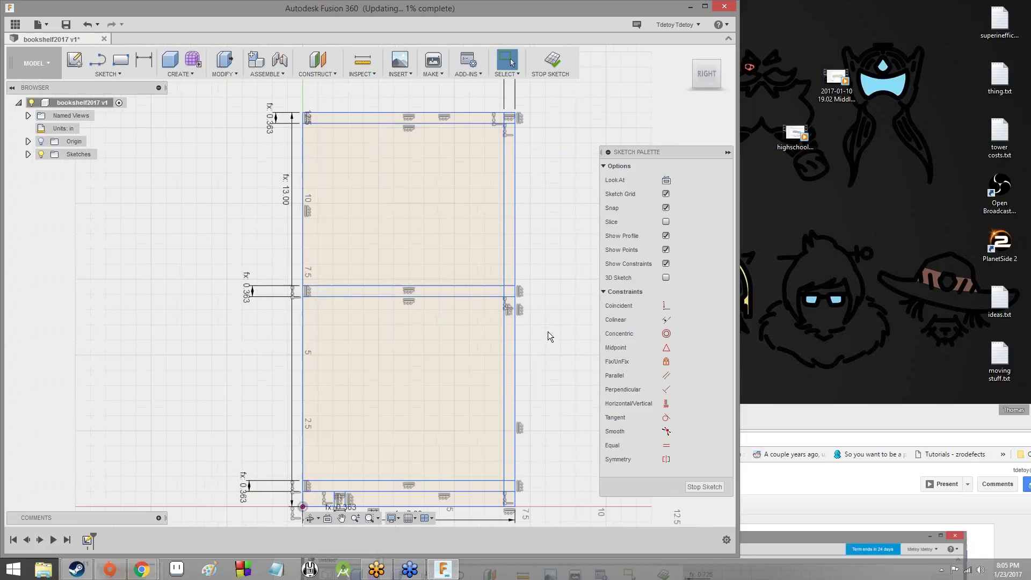
pyautogui.moveTo(548, 331); pyautogui.dragTo(566, 198, button='middle')
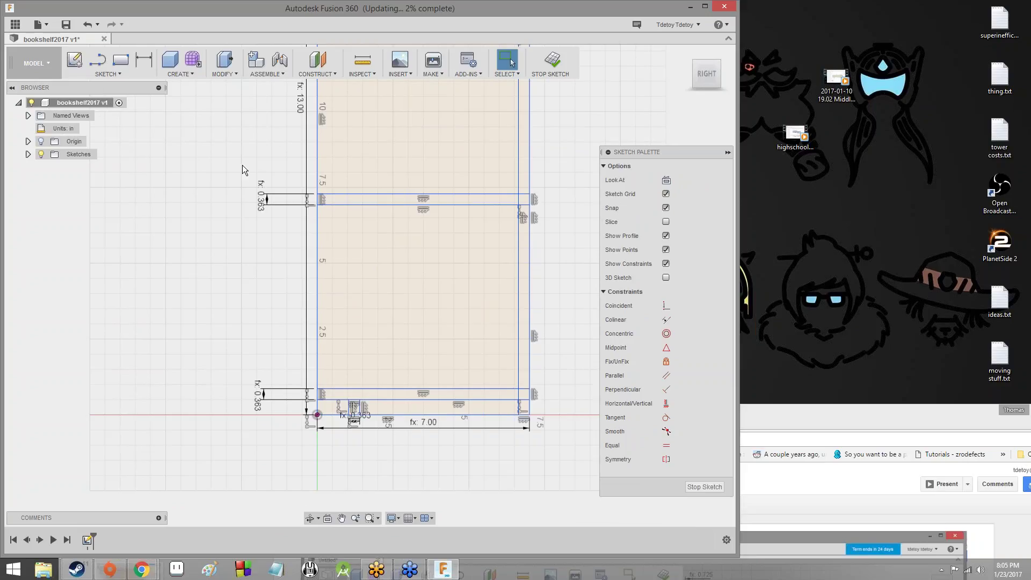
pyautogui.scroll(-2, 338, 422)
pyautogui.scroll(3, 335, 419)
pyautogui.scroll(5, 359, 408)
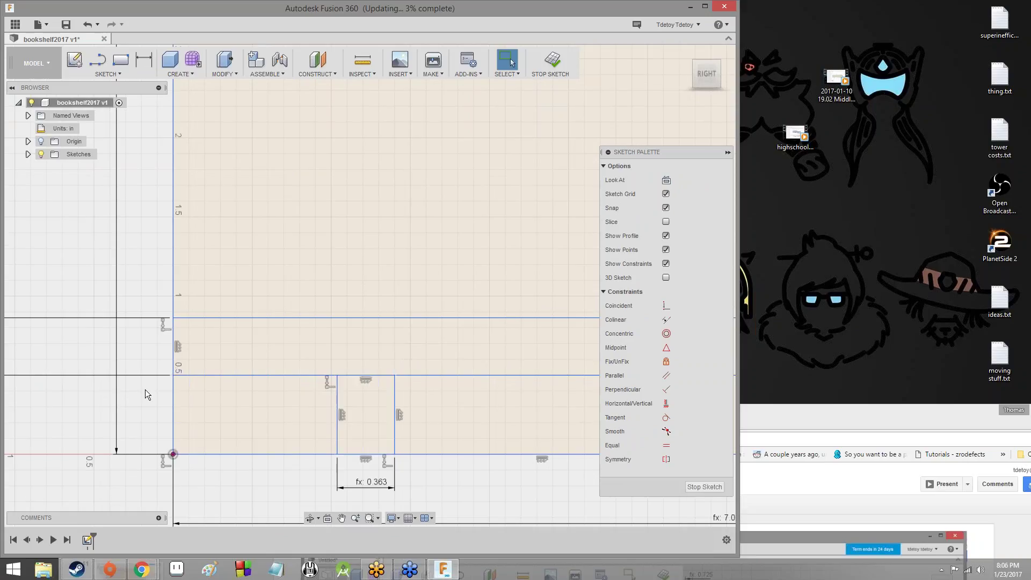
pyautogui.click(141, 63)
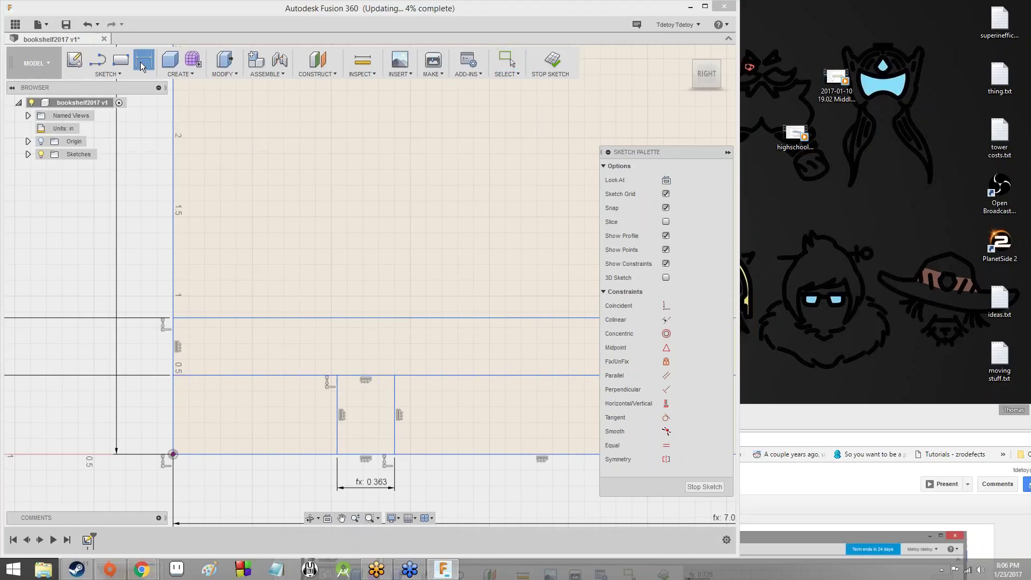
pyautogui.click(113, 74)
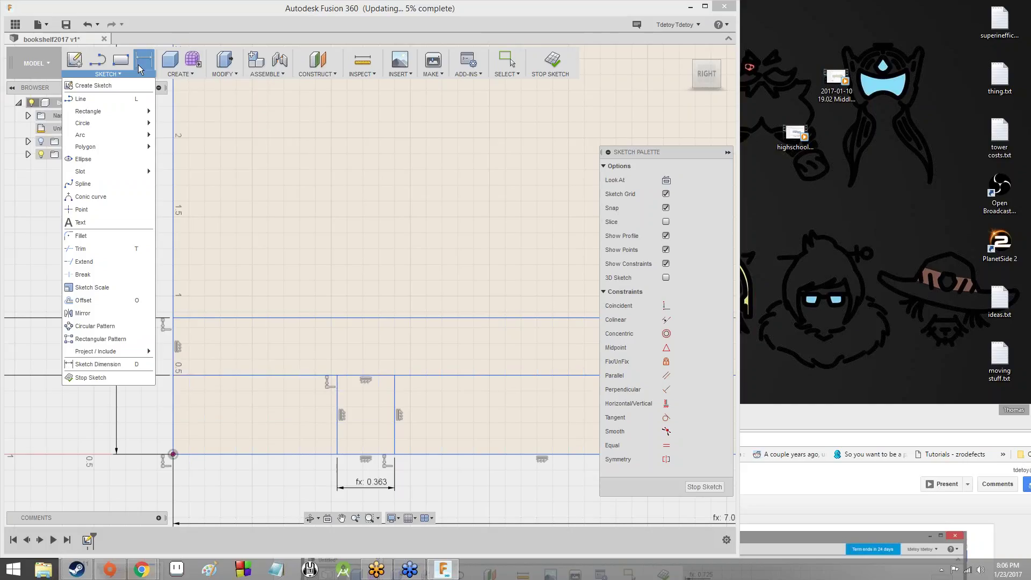
pyautogui.click(102, 365)
pyautogui.click(107, 74)
pyautogui.click(144, 60)
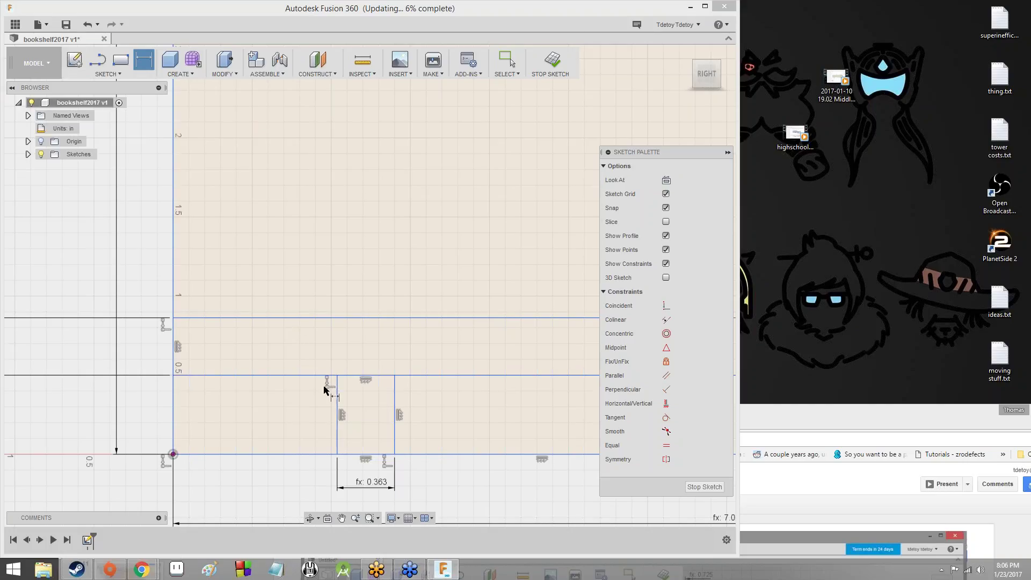
pyautogui.click(339, 429)
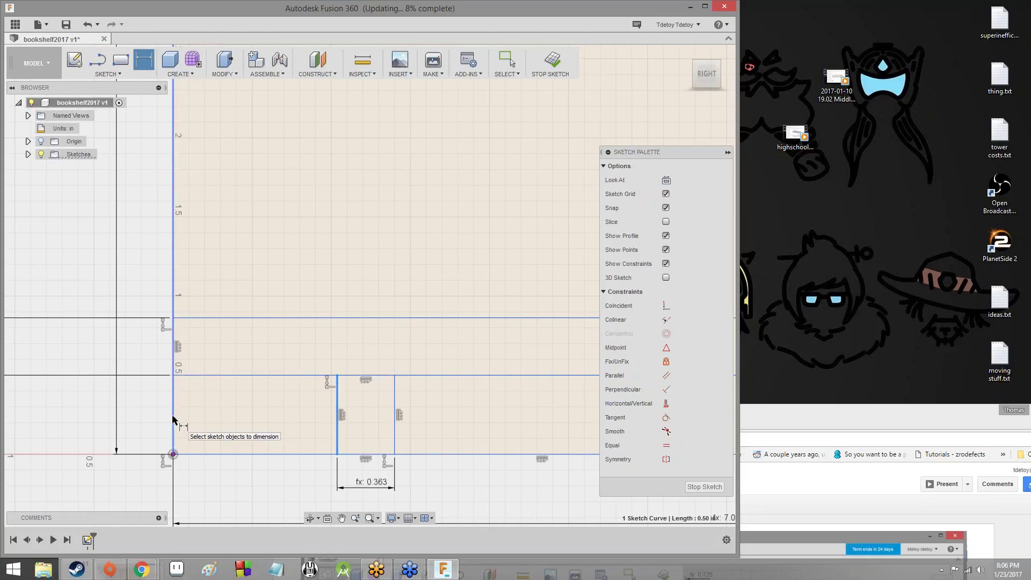
pyautogui.click(336, 421)
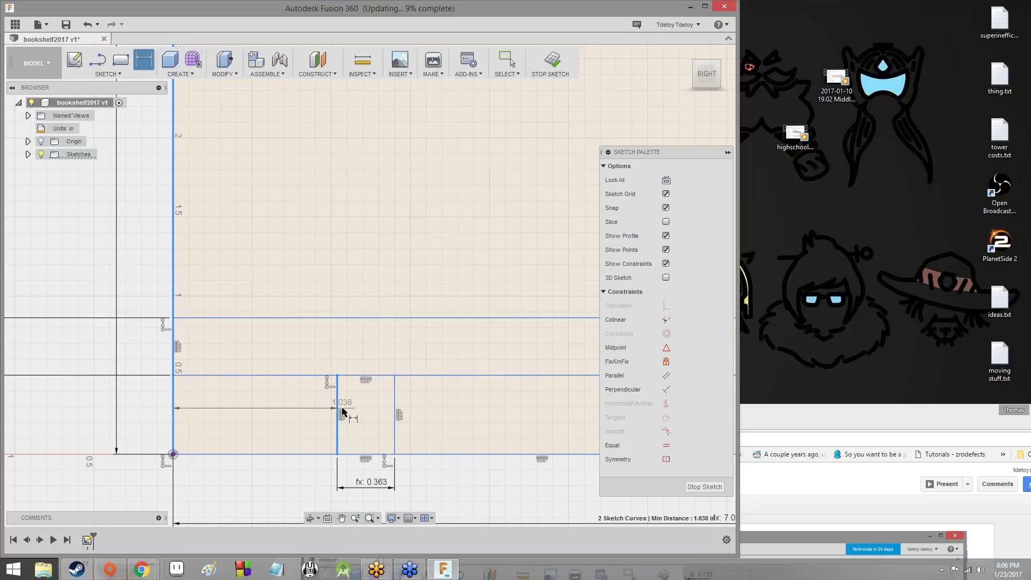
pyautogui.scroll(2, 287, 444)
pyautogui.scroll(-2, 287, 442)
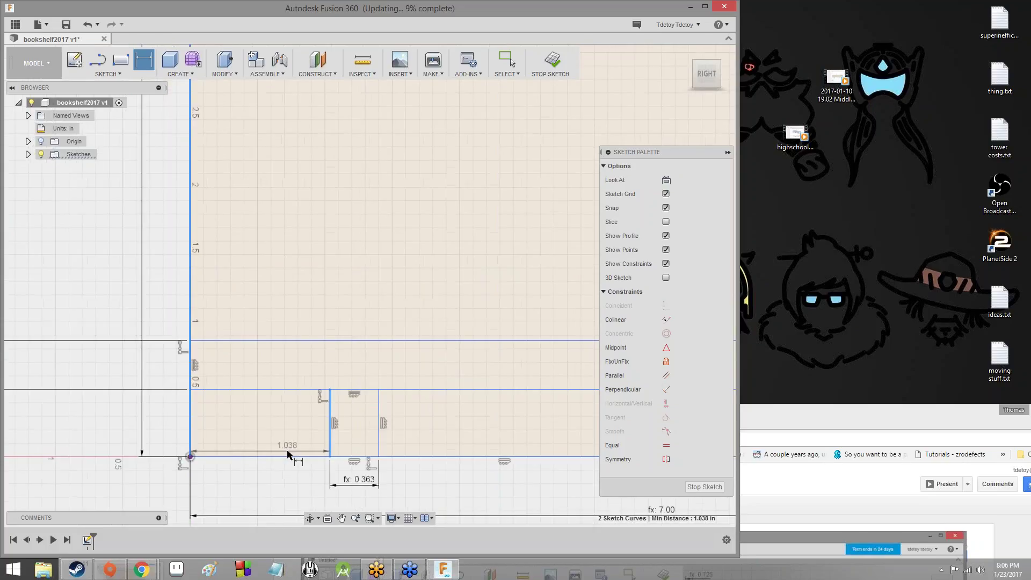
pyautogui.press('Escape')
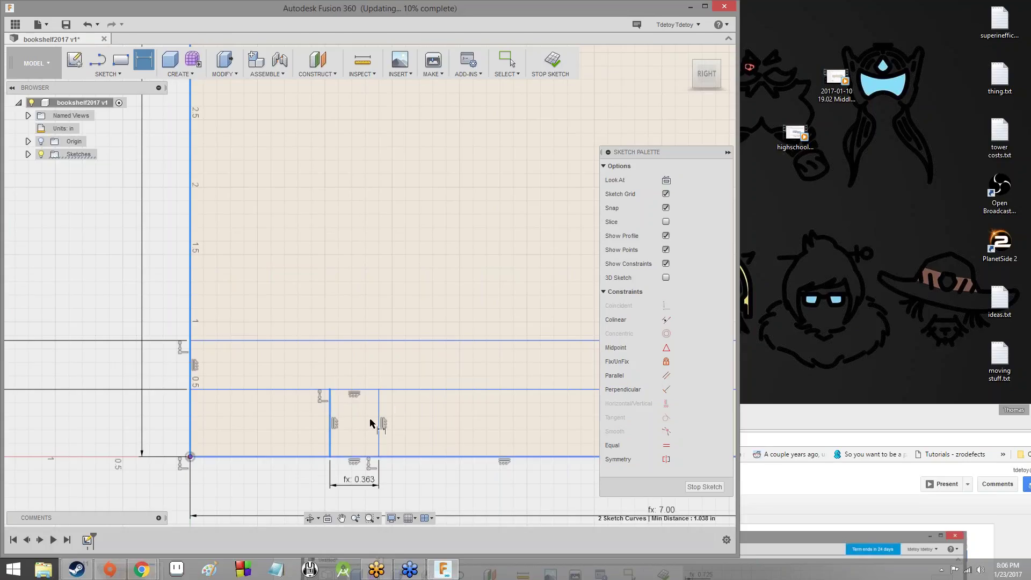
pyautogui.scroll(2, 253, 510)
pyautogui.scroll(2, 253, 484)
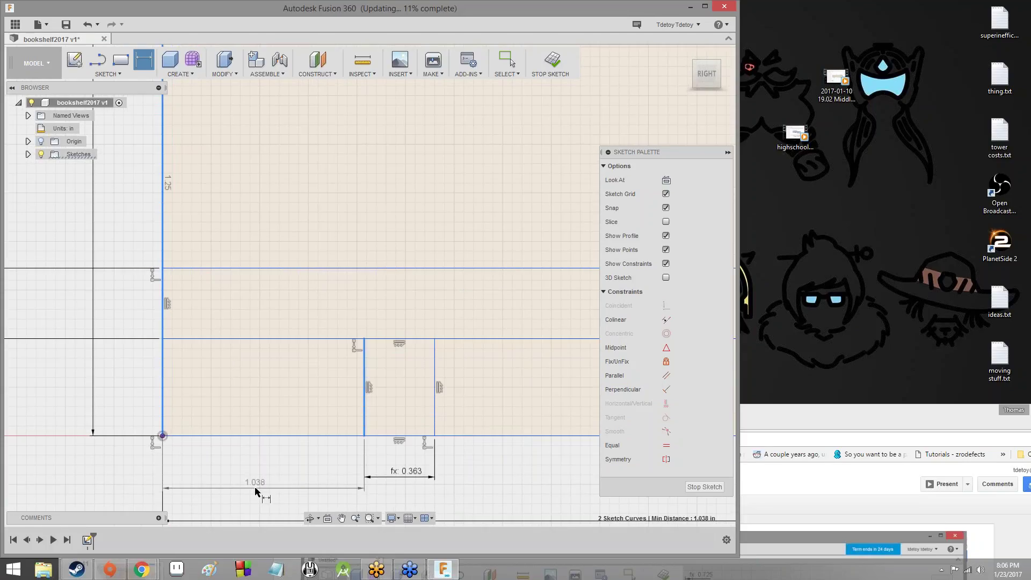
pyautogui.click(320, 450)
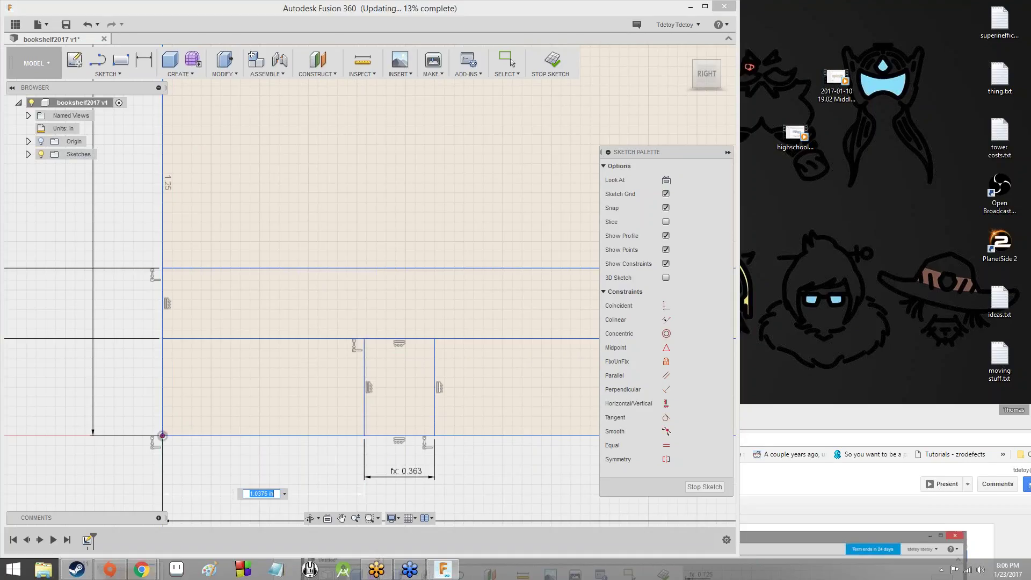
pyautogui.write('1')
pyautogui.press('Return')
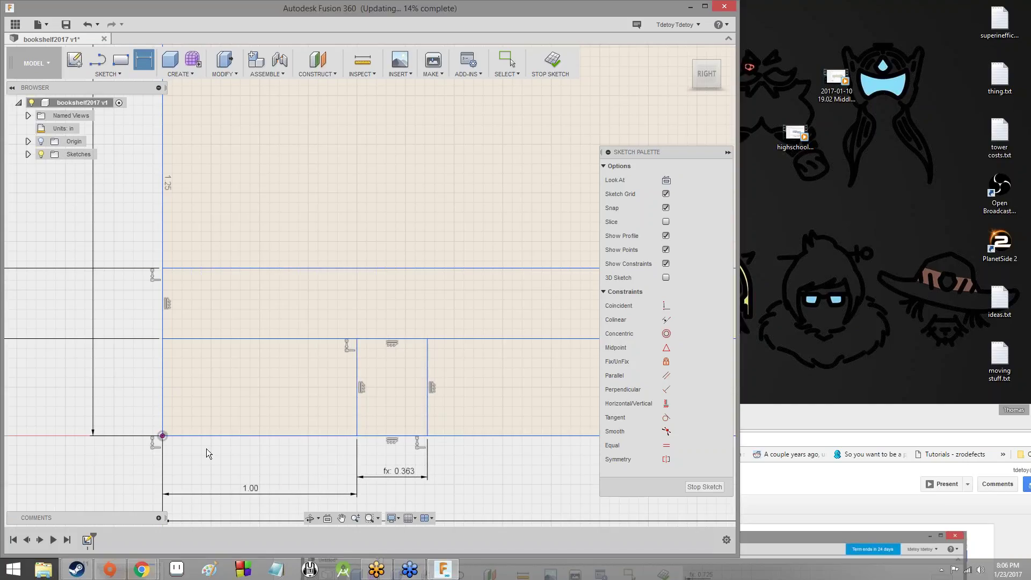
pyautogui.scroll(-5, 299, 408)
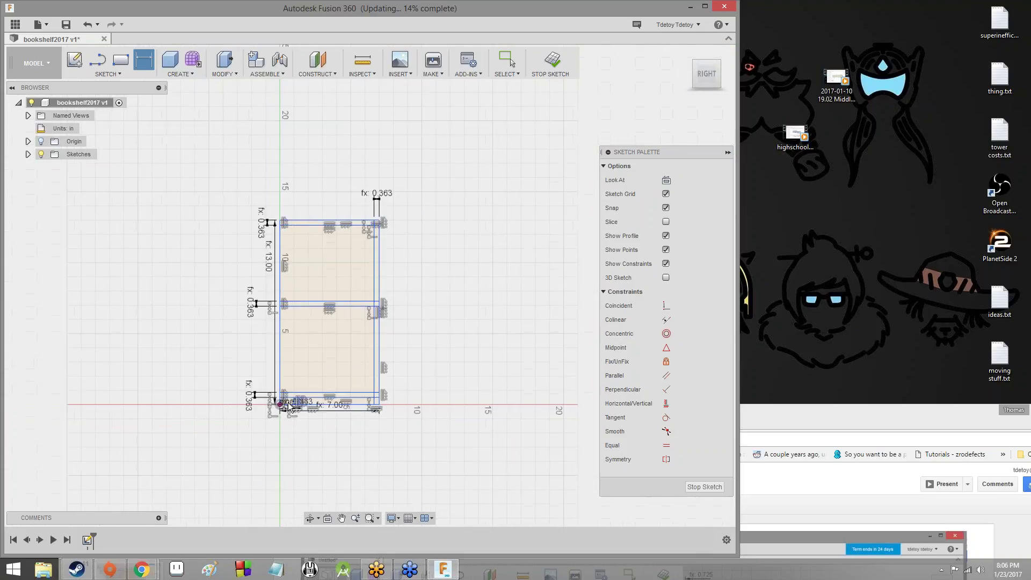
pyautogui.scroll(10, 290, 407)
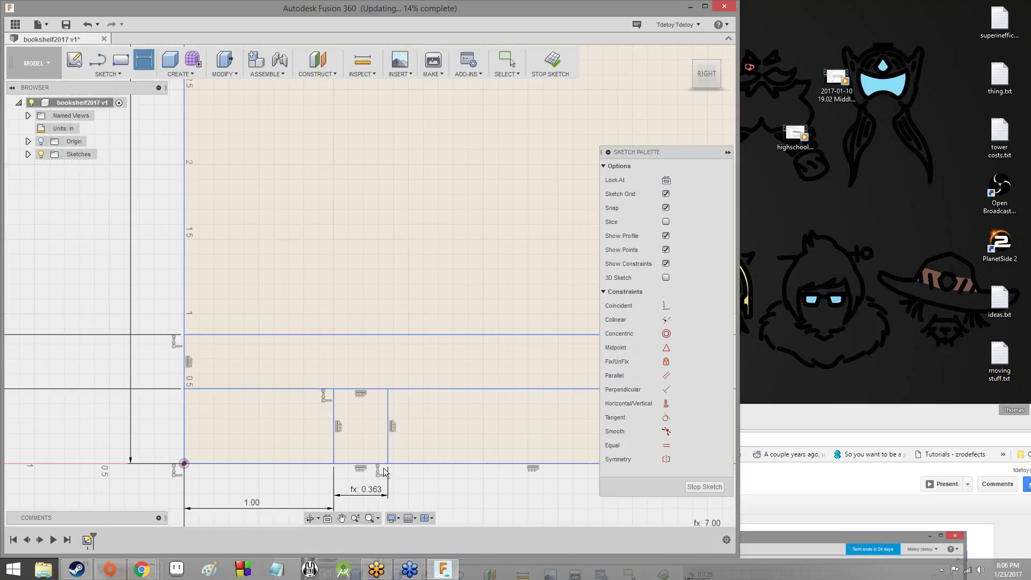
pyautogui.scroll(2, 343, 470)
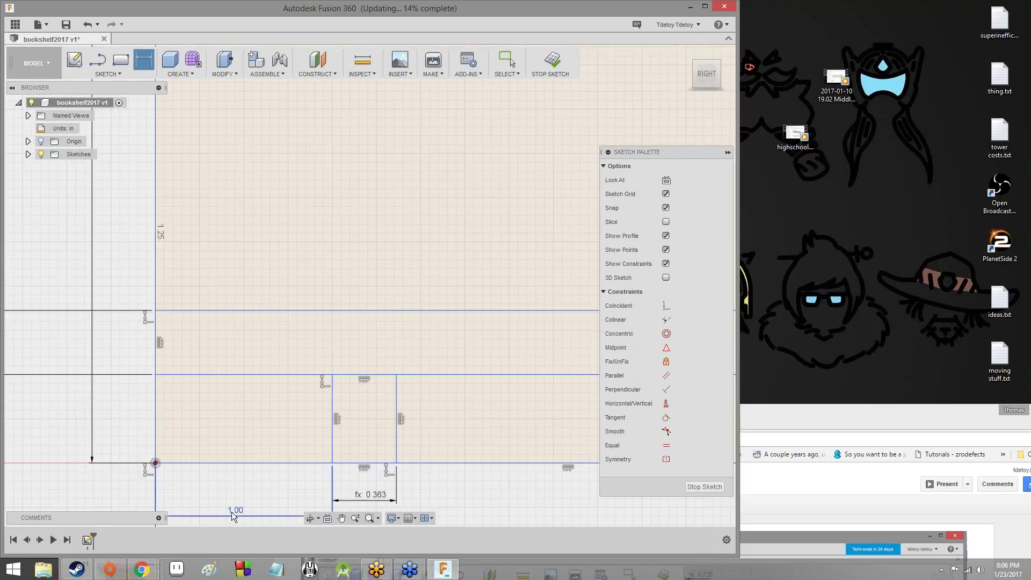
# - Consult the lesson slide on dimensioning the kick's distance from the bookcase front, then return to the Fusion 360 sketch
pyautogui.click(762, 410)
pyautogui.moveTo(748, 424); pyautogui.dragTo(780, 233)
pyautogui.moveTo(775, 133); pyautogui.dragTo(710, 7)
pyautogui.click(61, 352)
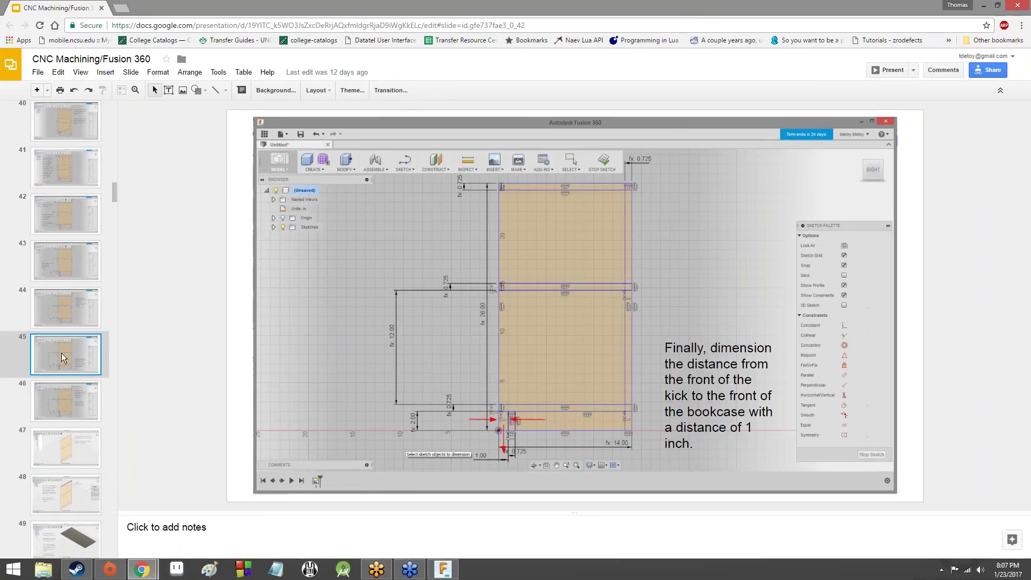
pyautogui.moveTo(451, 11); pyautogui.dragTo(746, 476)
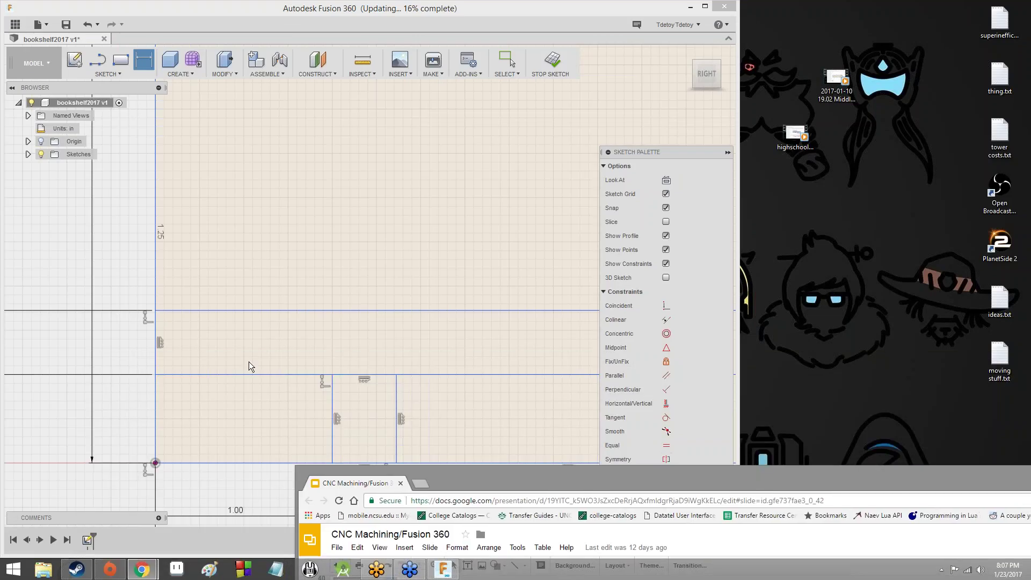
pyautogui.click(40, 427)
# - Review the existing dimensions across the bookcase cross-section and compare them with the lesson slide
pyautogui.scroll(5, 223, 430)
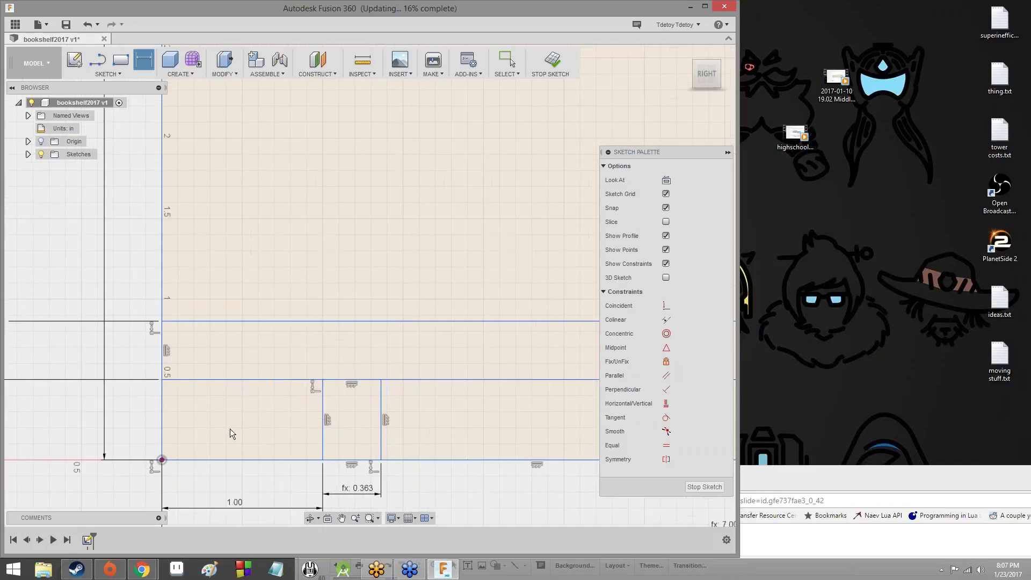
pyautogui.scroll(-8, 275, 417)
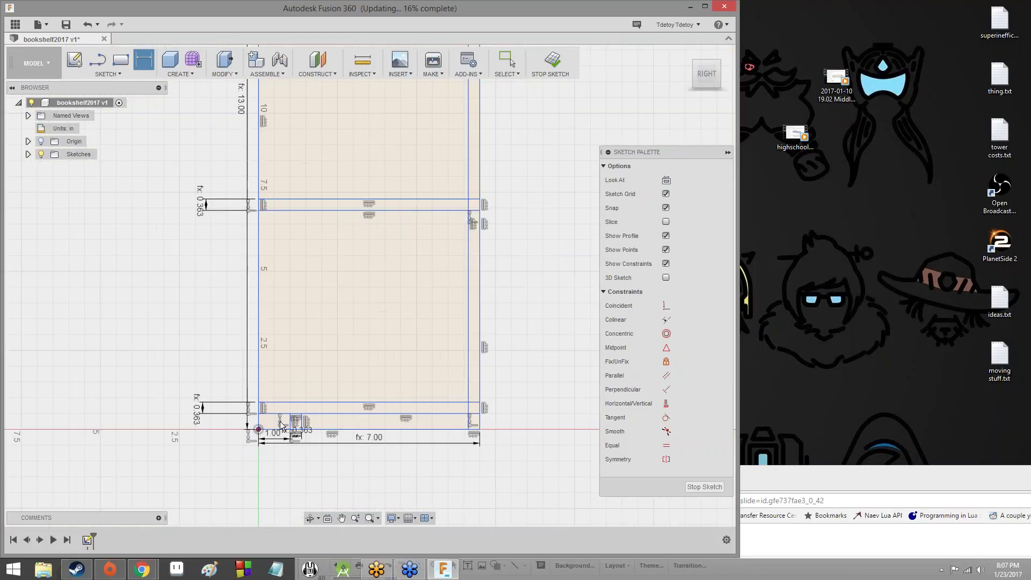
pyautogui.scroll(10, 280, 422)
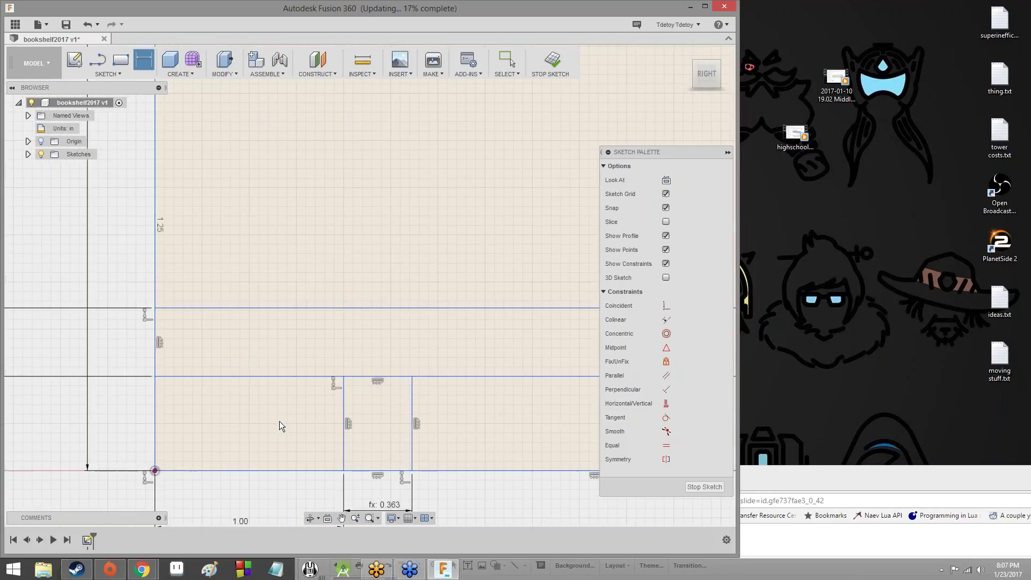
pyautogui.scroll(-3, 279, 422)
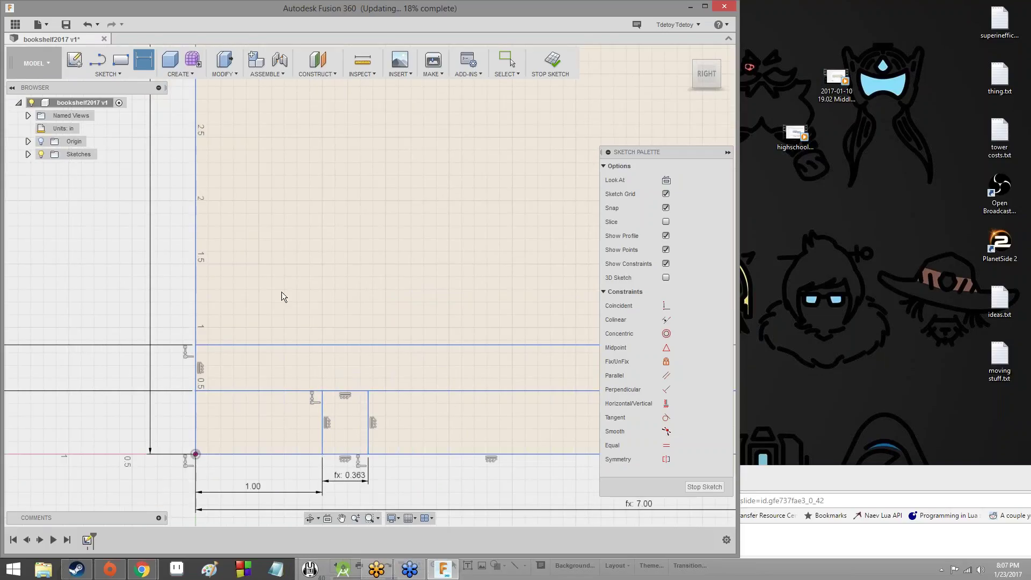
pyautogui.scroll(-10, 281, 296)
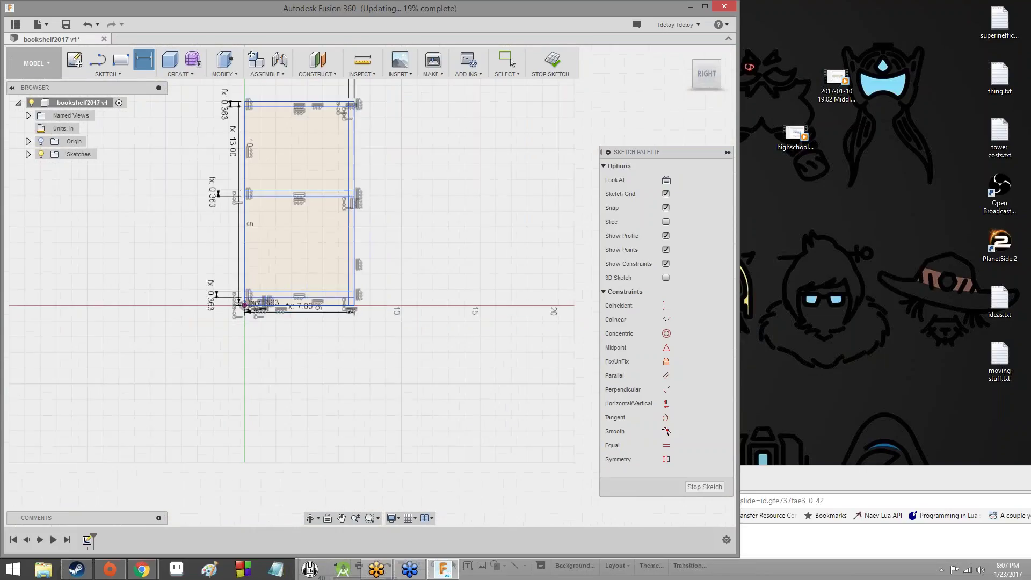
pyautogui.scroll(3, 255, 246)
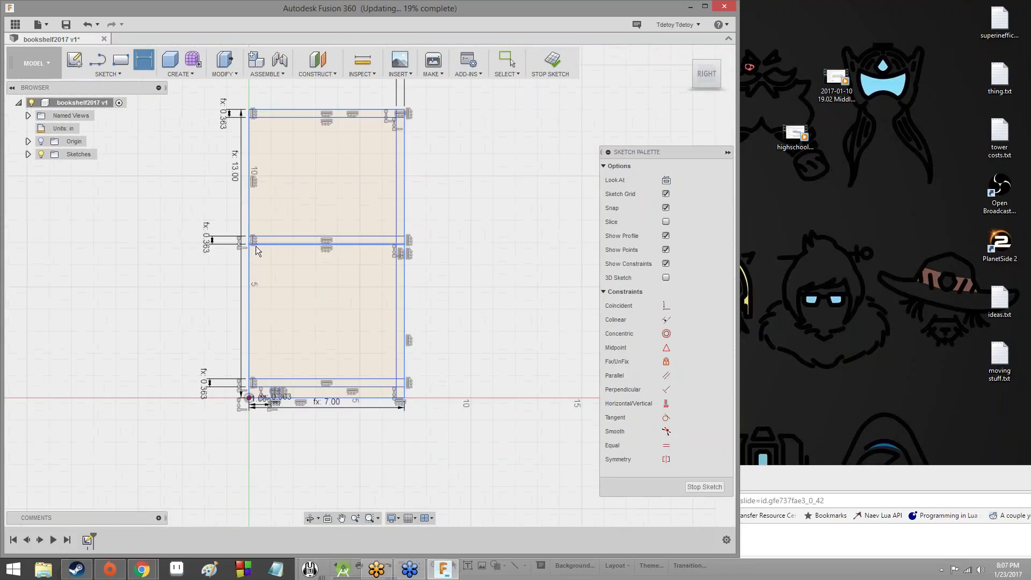
pyautogui.press('d')
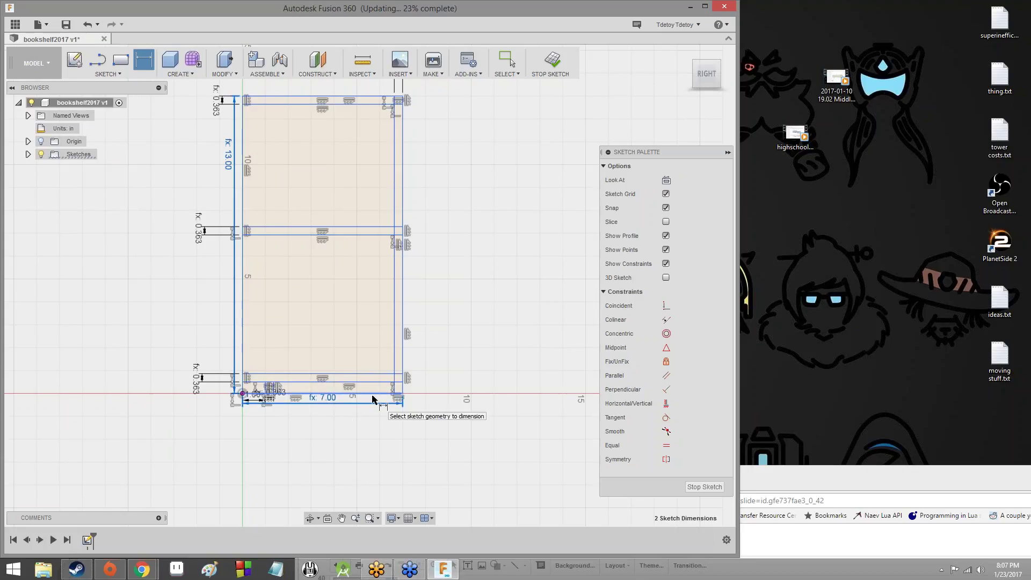
pyautogui.press('Escape')
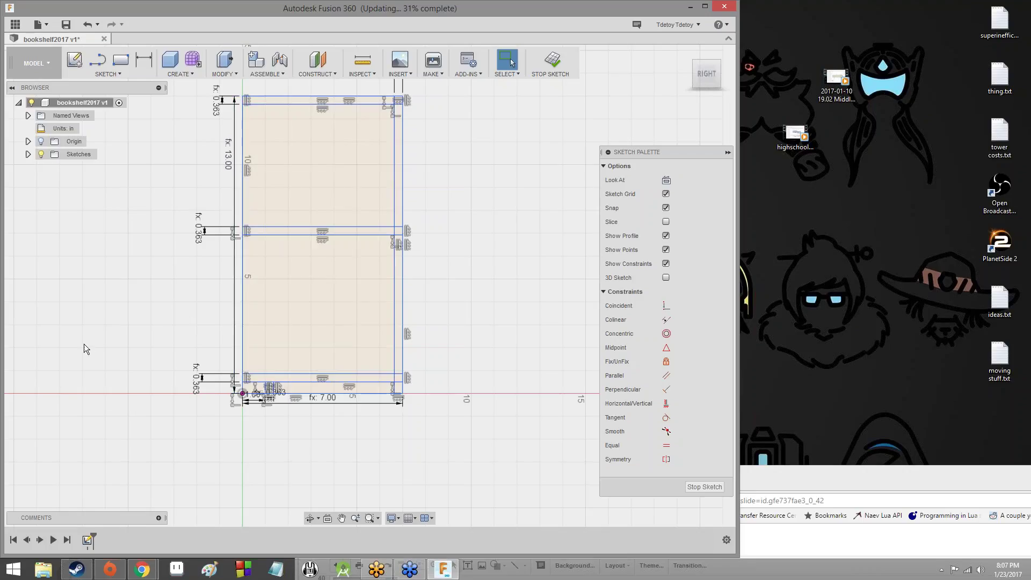
pyautogui.scroll(-2, 95, 304)
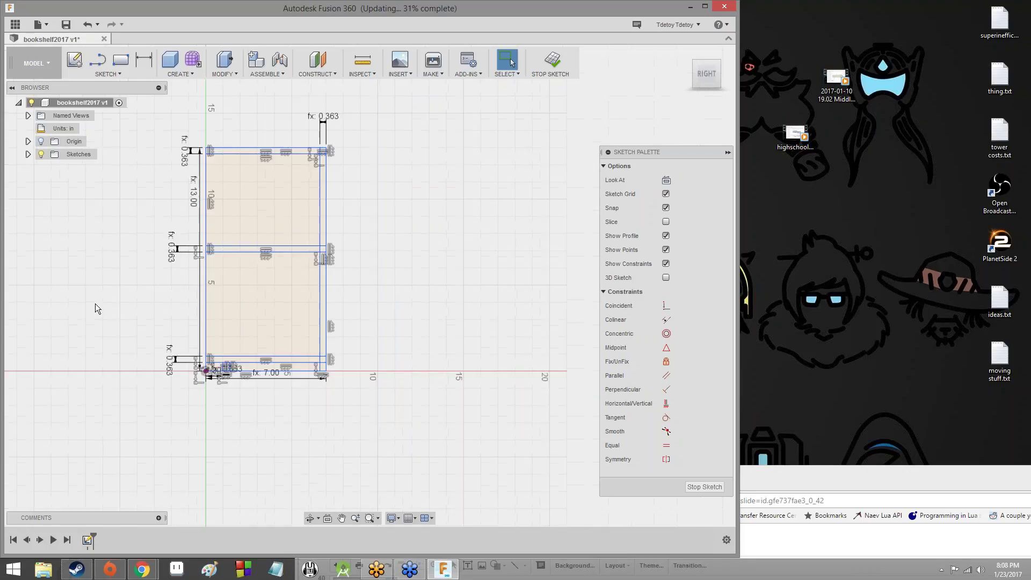
pyautogui.scroll(2, 95, 303)
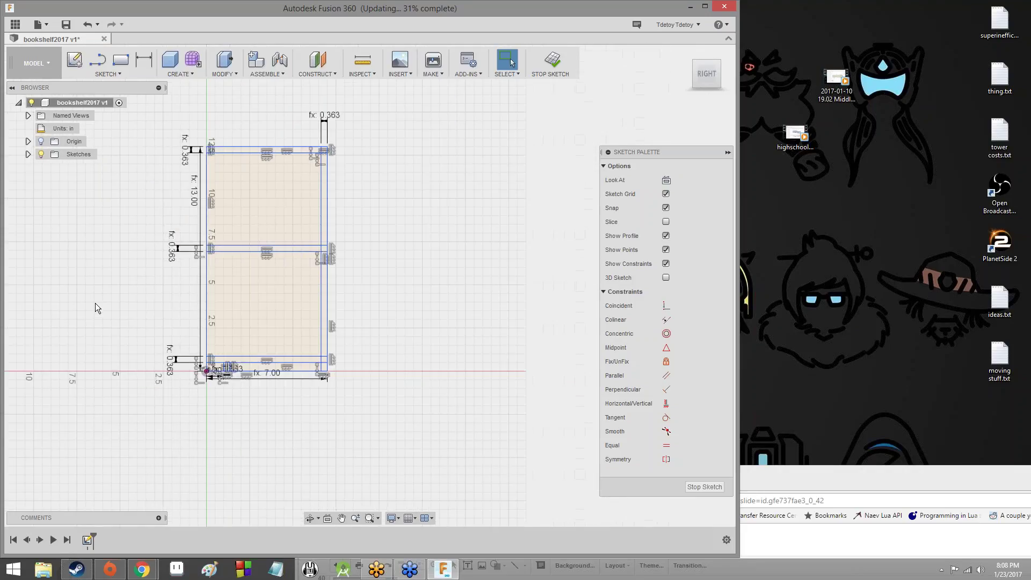
pyautogui.scroll(2, 96, 298)
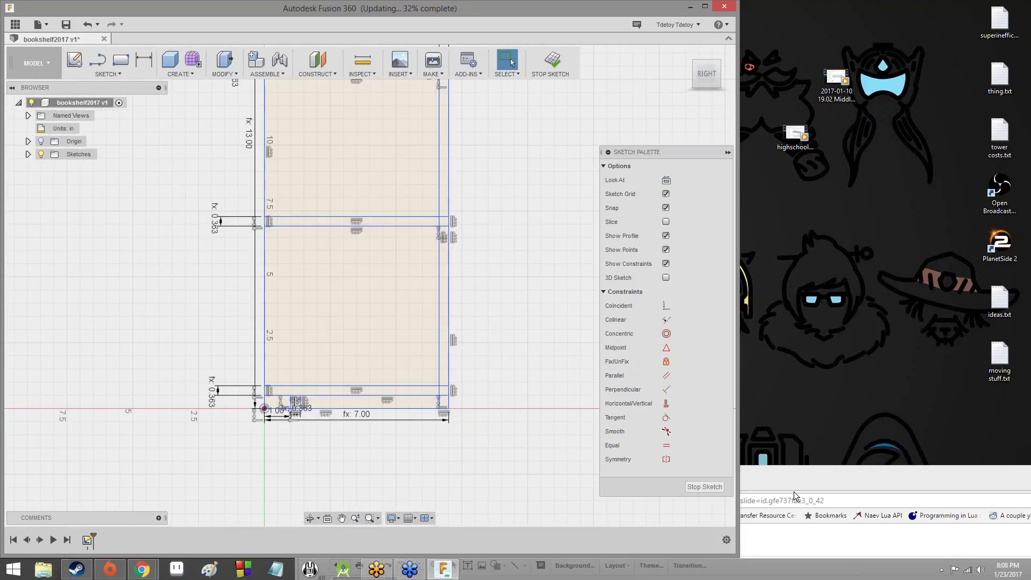
pyautogui.moveTo(795, 486)
pyautogui.mouseDown()
pyautogui.moveTo(753, 143)
pyautogui.moveTo(598, 27)
pyautogui.moveTo(623, 65)
pyautogui.moveTo(579, 33)
pyautogui.mouseUp()
pyautogui.moveTo(595, 72); pyautogui.dragTo(813, 513)
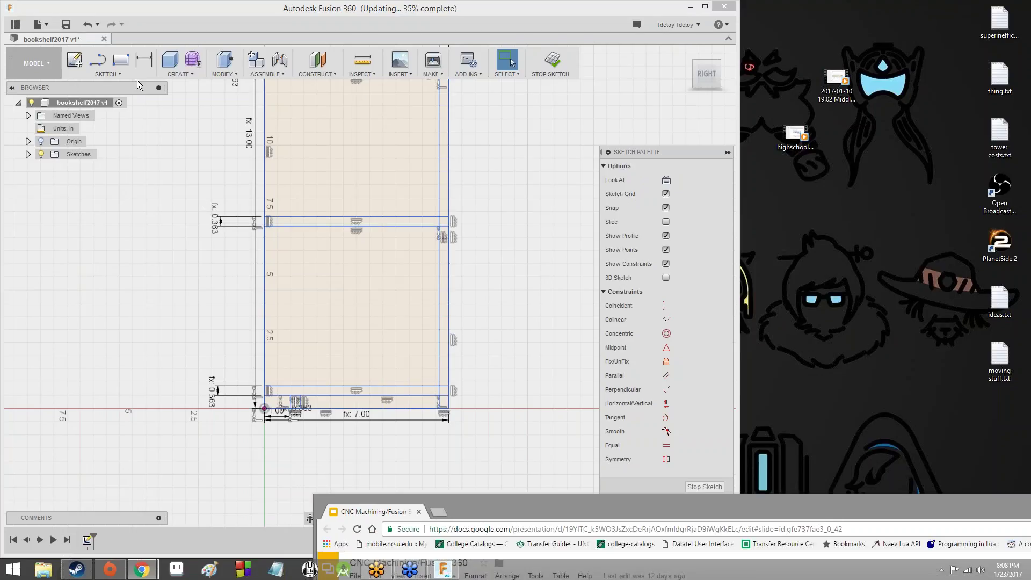
# - Dimension the vertical gap between the bottom shelf's upper edge and the middle shelf's underside, and set it to the Shelf parameter
pyautogui.click(143, 59)
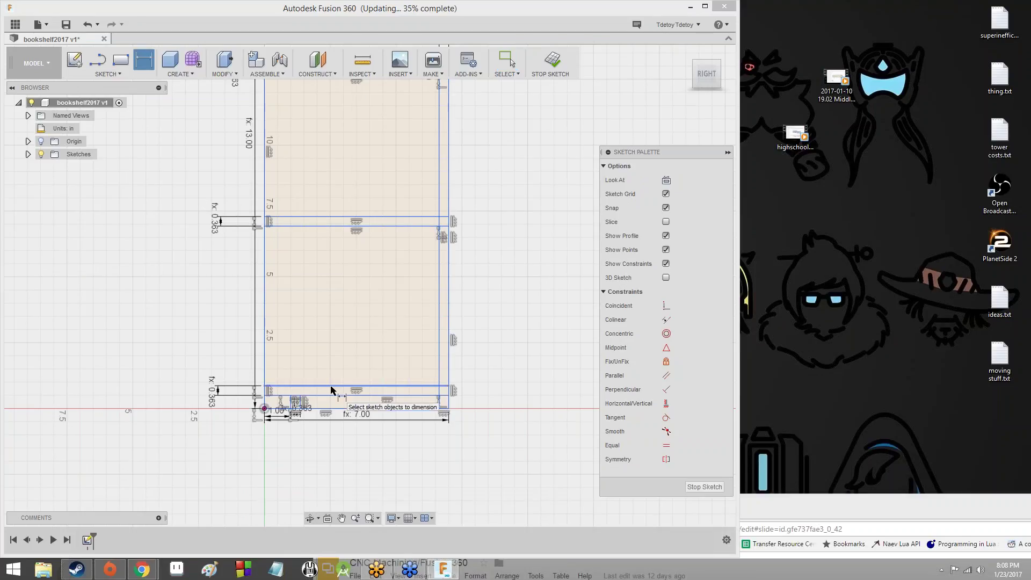
pyautogui.scroll(3, 332, 390)
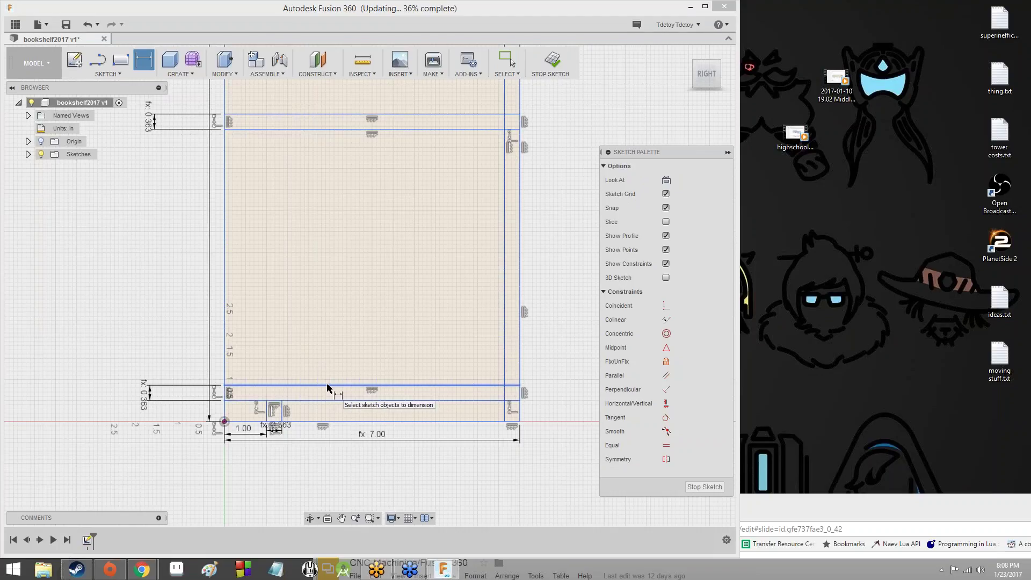
pyautogui.click(329, 386)
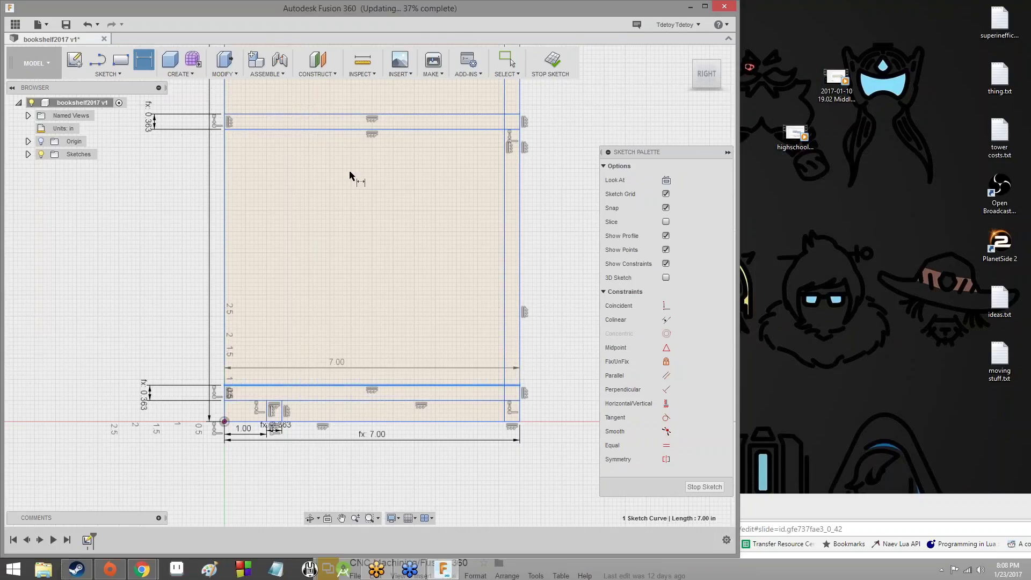
pyautogui.click(347, 129)
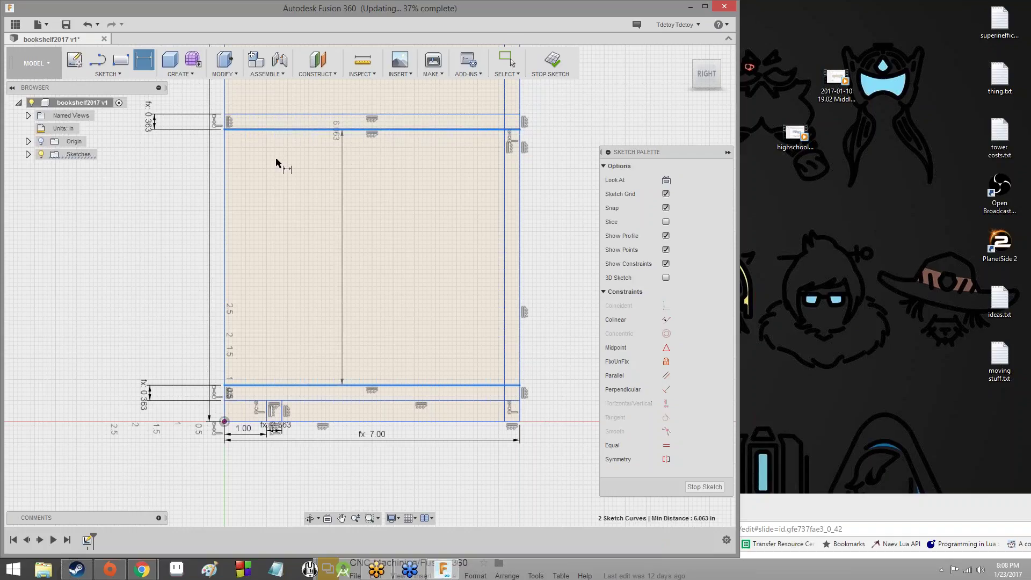
pyautogui.click(116, 211)
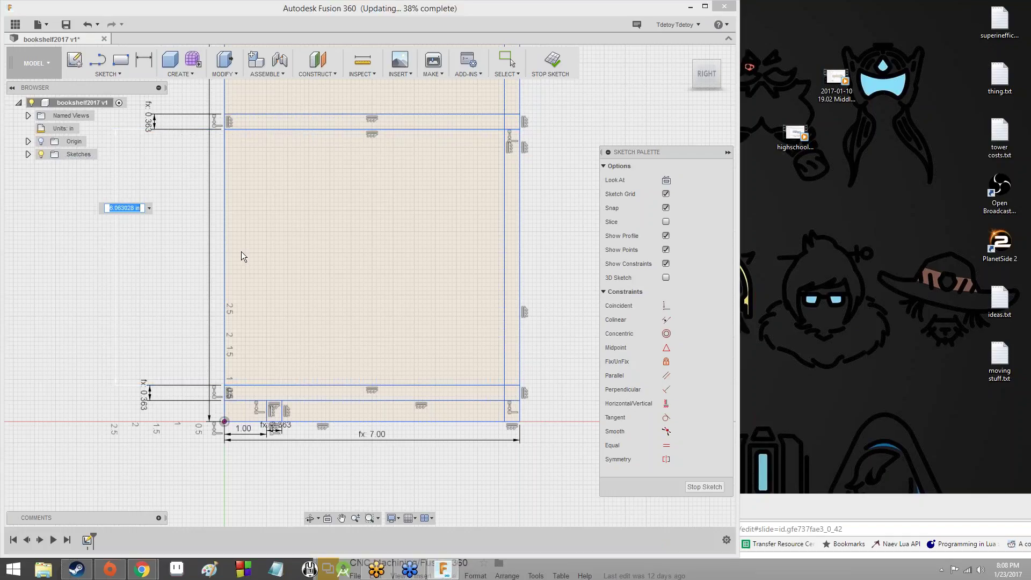
pyautogui.write('Sh')
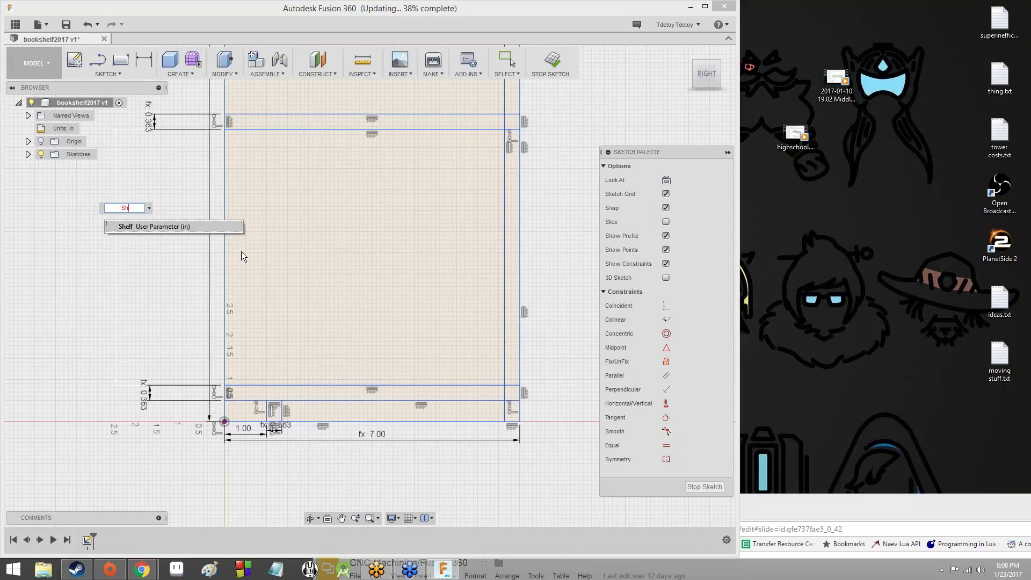
pyautogui.write('elf')
pyautogui.press('Return')
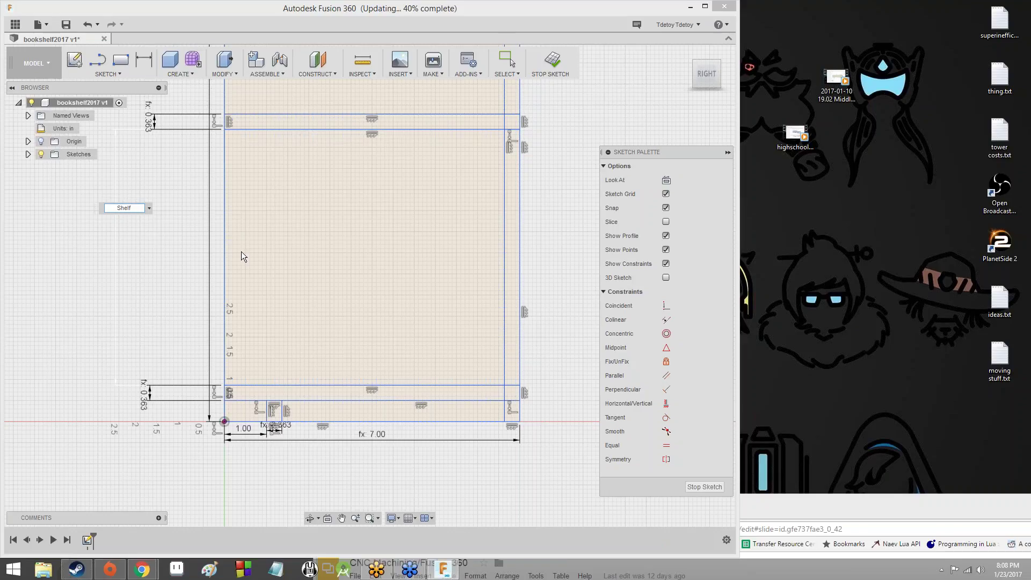
pyautogui.press('Return')
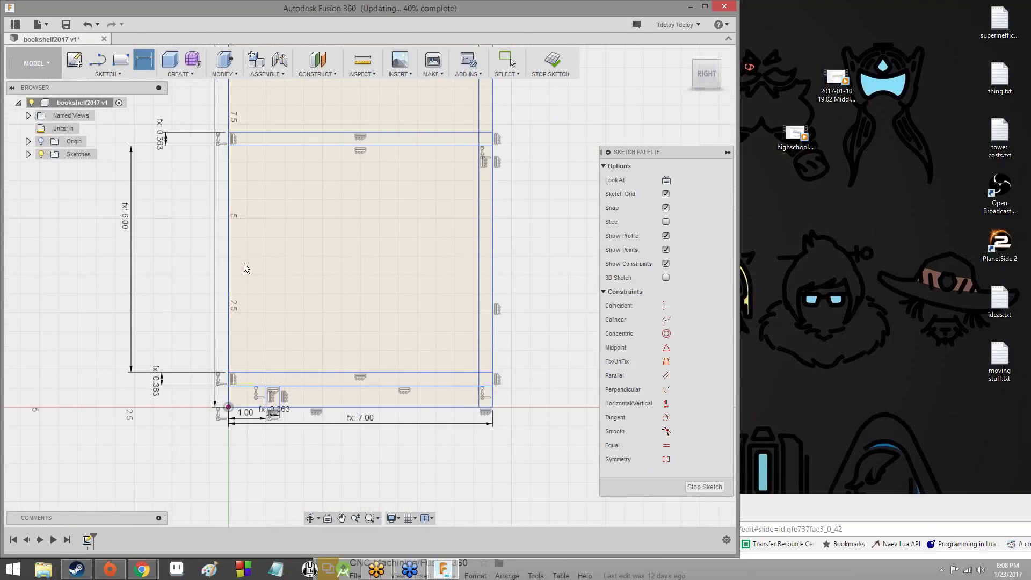
# - Dimension the height of the kick rectangle's front edge and set it to the Kick parameter
pyautogui.scroll(-3, 264, 325)
pyautogui.scroll(-2, 260, 331)
pyautogui.scroll(8, 260, 331)
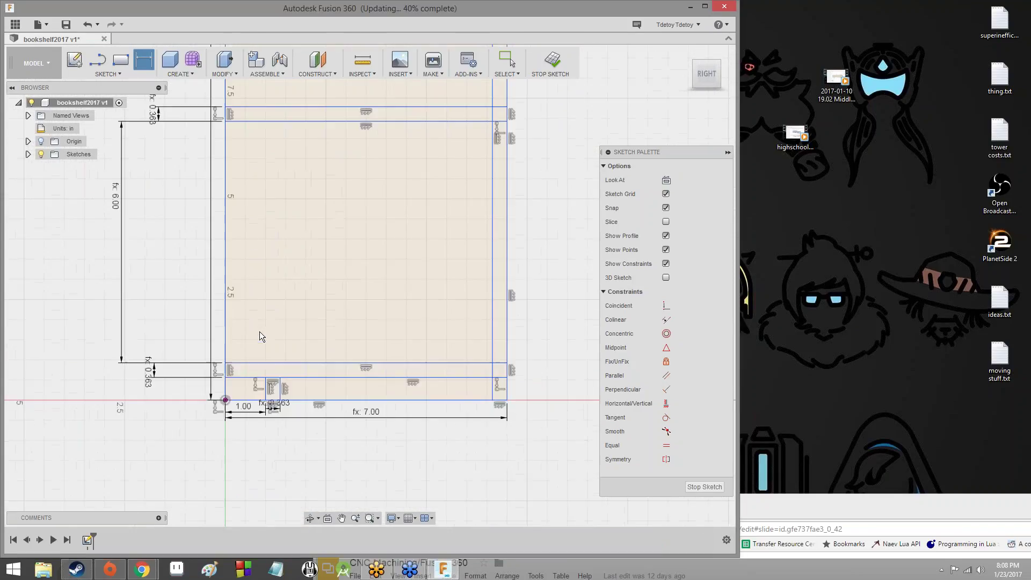
pyautogui.scroll(1, 272, 376)
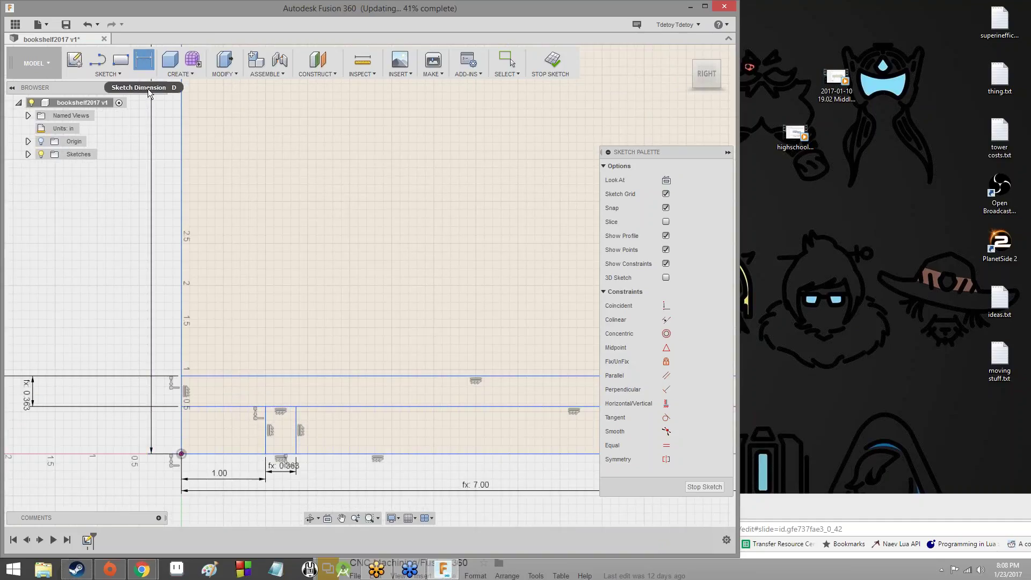
pyautogui.click(149, 59)
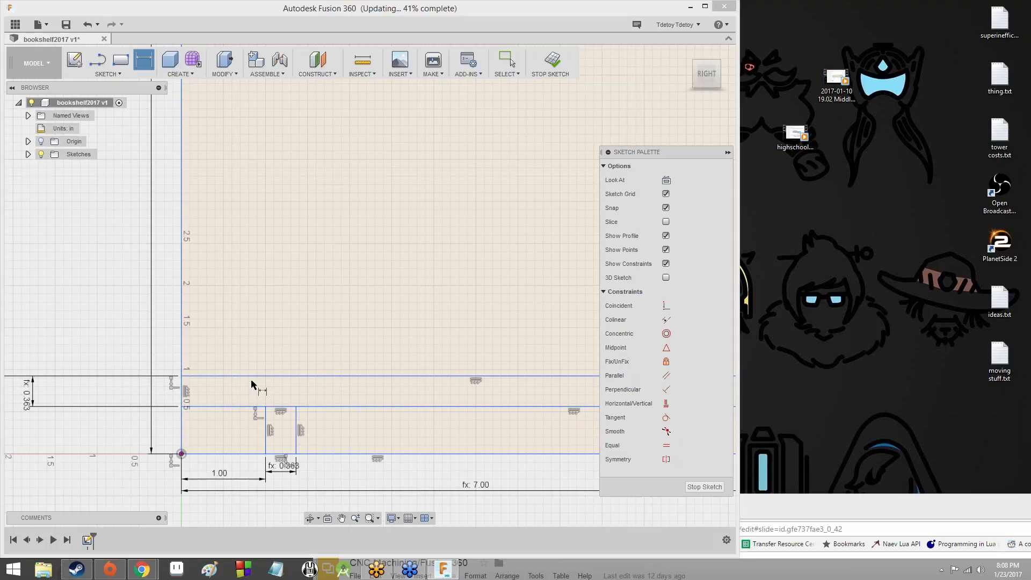
pyautogui.click(266, 434)
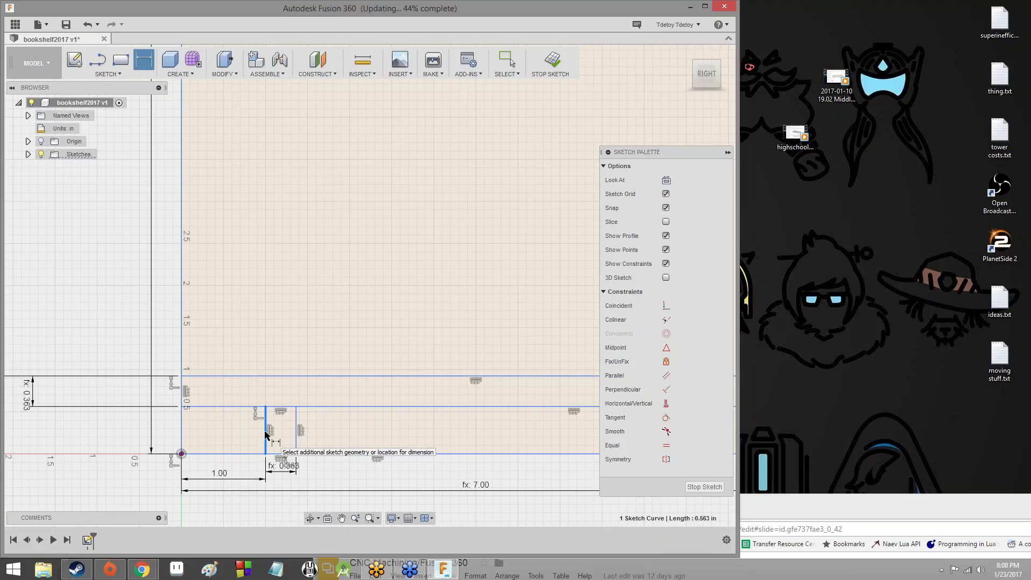
pyautogui.scroll(4, 265, 434)
pyautogui.scroll(-5, 231, 432)
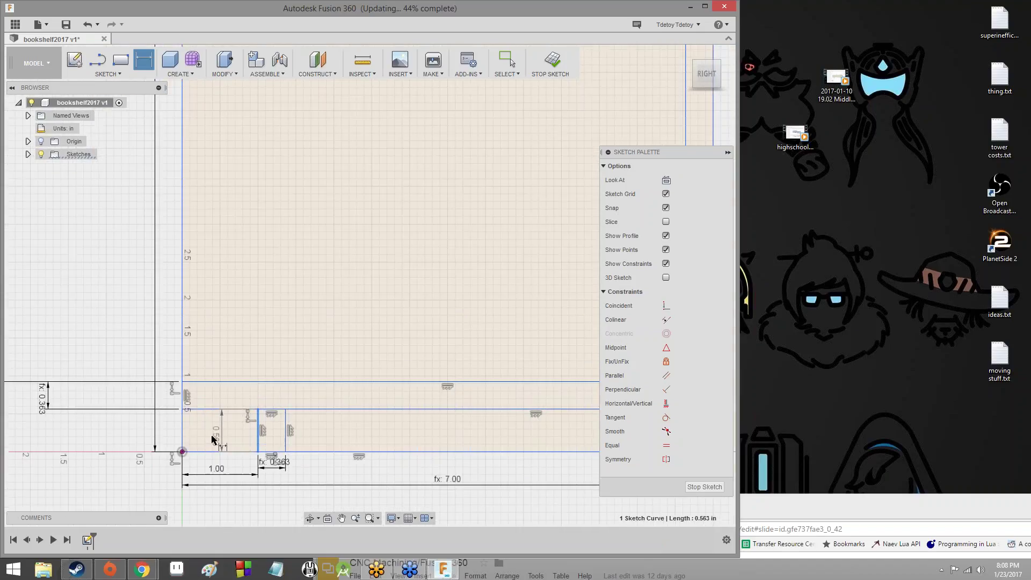
pyautogui.click(215, 438)
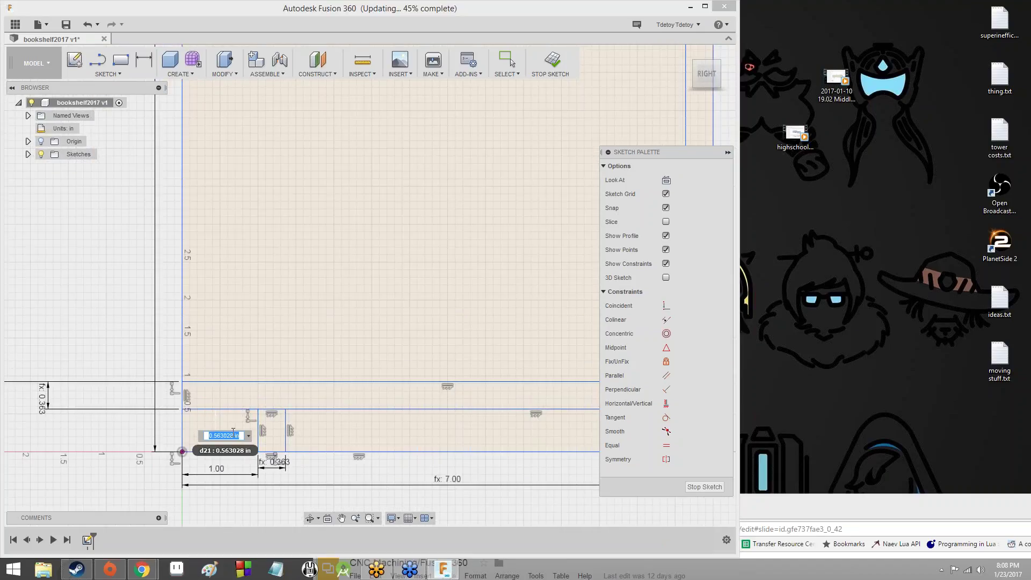
pyautogui.write('Kick')
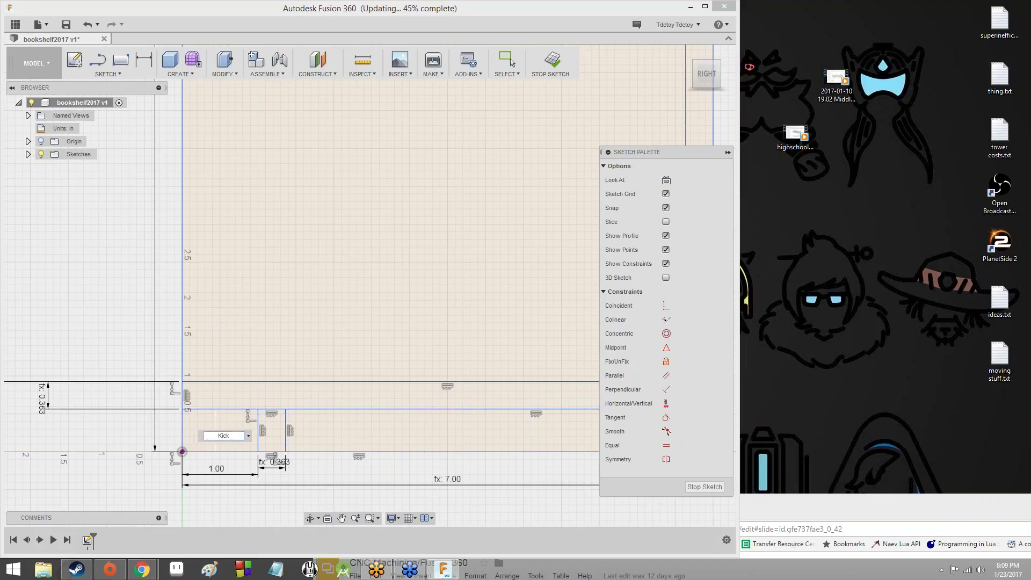
pyautogui.press('Return')
# - Inspect the dimensioned bookcase cross-section as a whole and around the origin corner and kick rectangle
pyautogui.scroll(2, 257, 360)
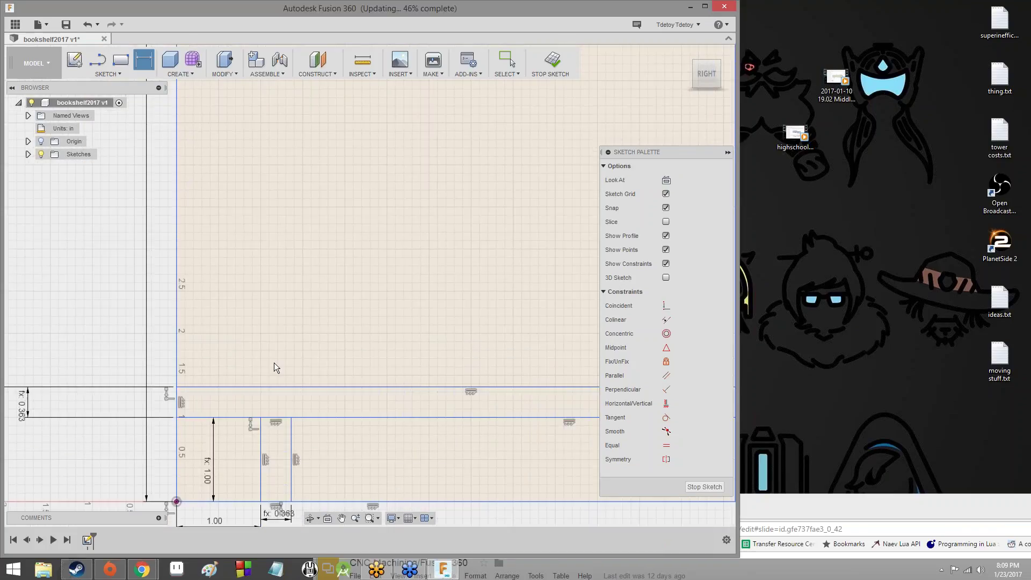
pyautogui.scroll(-5, 276, 362)
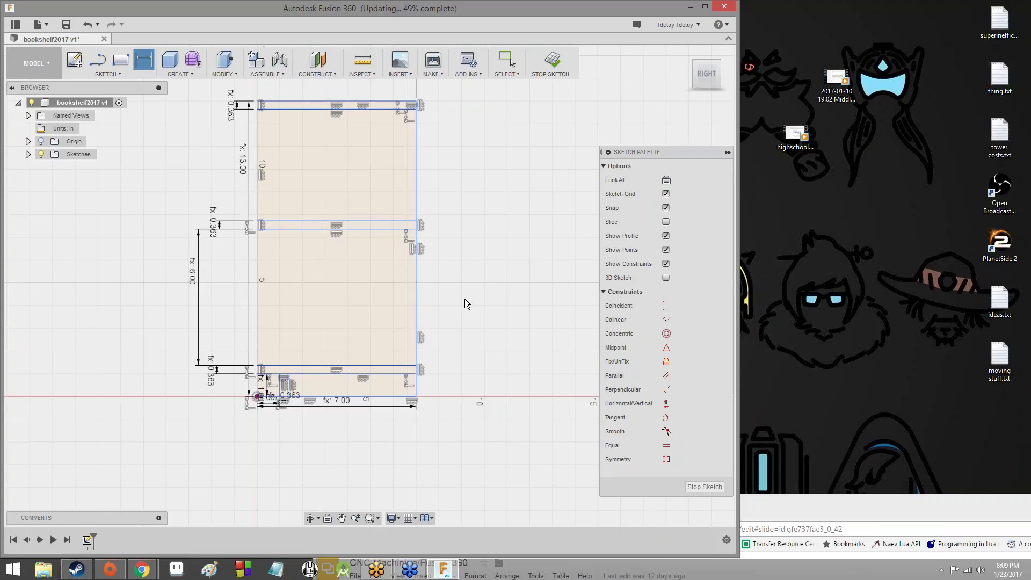
pyautogui.scroll(-2, 282, 385)
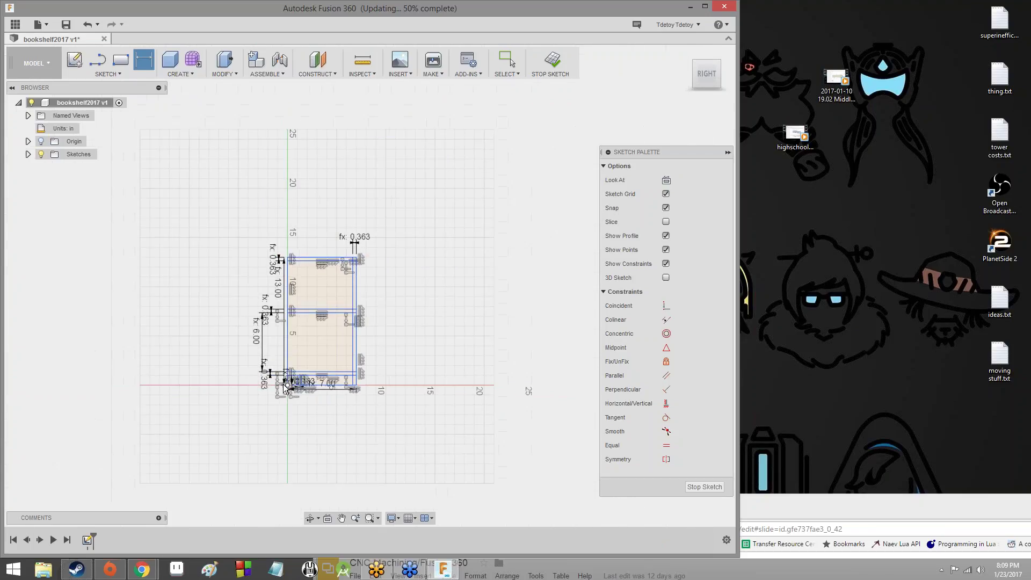
pyautogui.scroll(8, 285, 384)
pyautogui.click(319, 393)
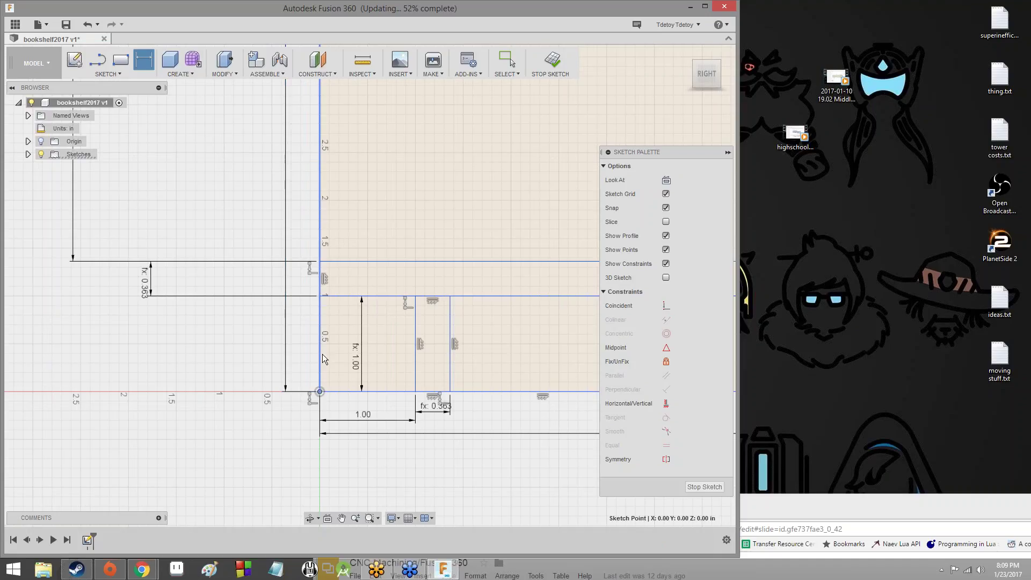
pyautogui.moveTo(234, 342); pyautogui.dragTo(43, 536, button='middle')
pyautogui.scroll(2, 150, 329)
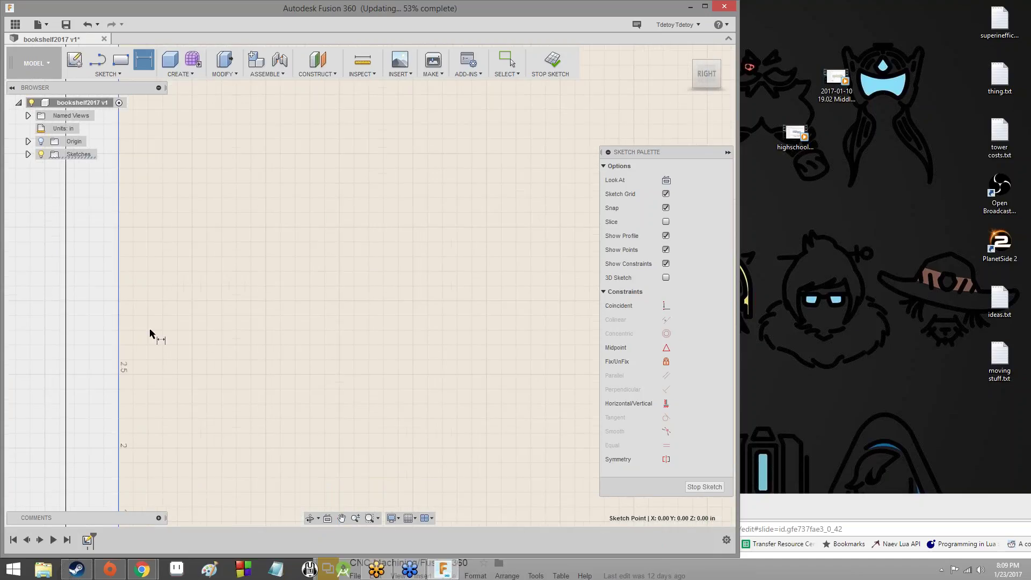
pyautogui.scroll(-8, 150, 329)
pyautogui.scroll(-1, 149, 330)
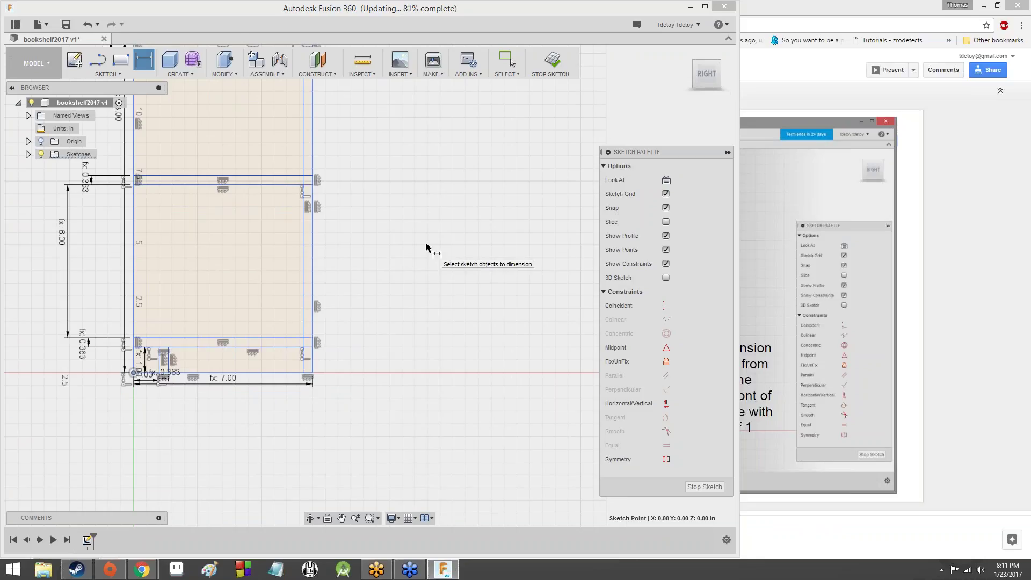
# - Examine the shelf spacing, thickness and overall height dimensions across the bookcase cross-section, including the top shelf and its back corner
pyautogui.scroll(3, 425, 247)
pyautogui.scroll(-2, 425, 247)
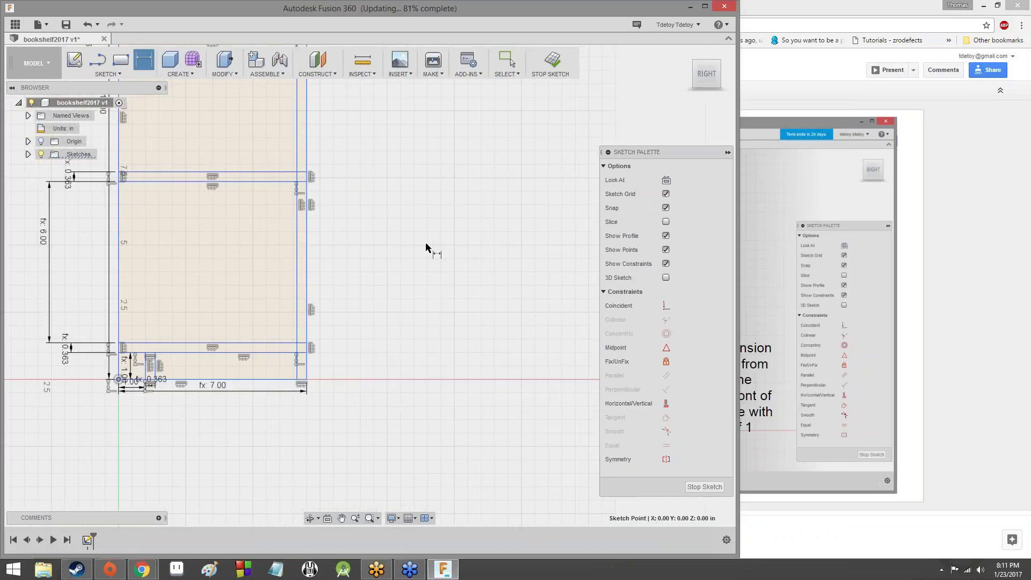
pyautogui.scroll(-2, 425, 247)
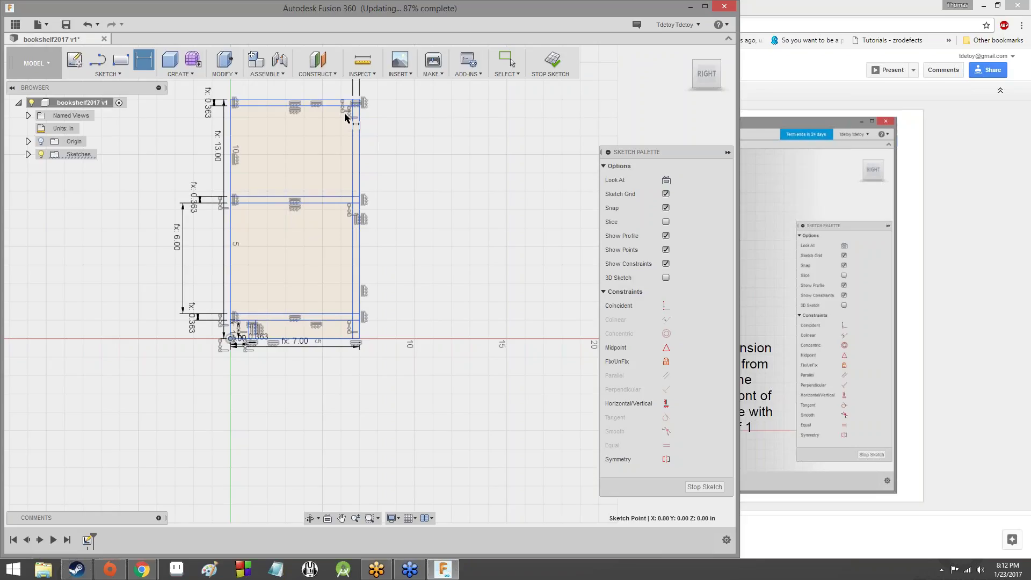
pyautogui.scroll(-2, 349, 101)
pyautogui.scroll(5, 349, 101)
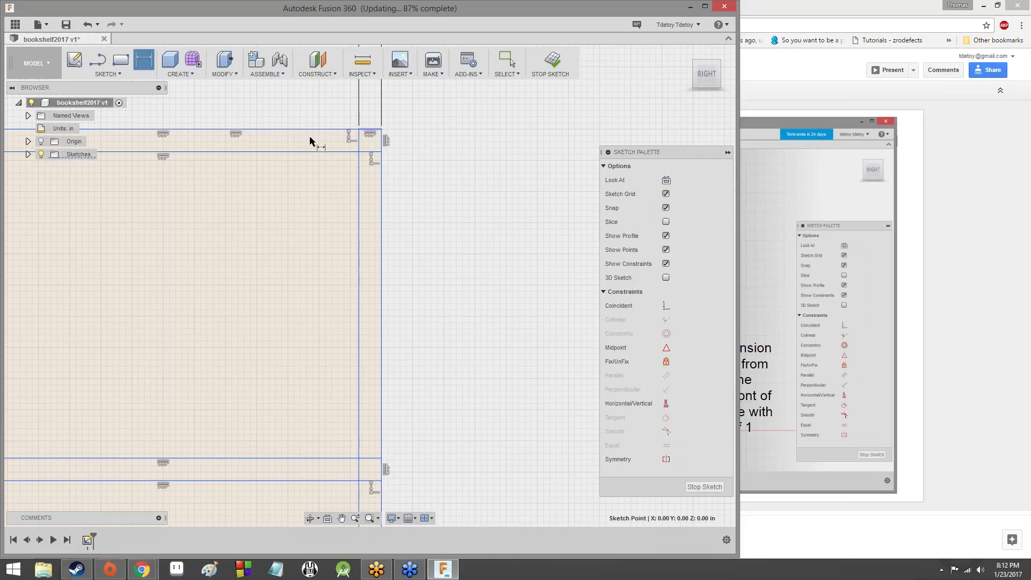
pyautogui.scroll(-5, 233, 136)
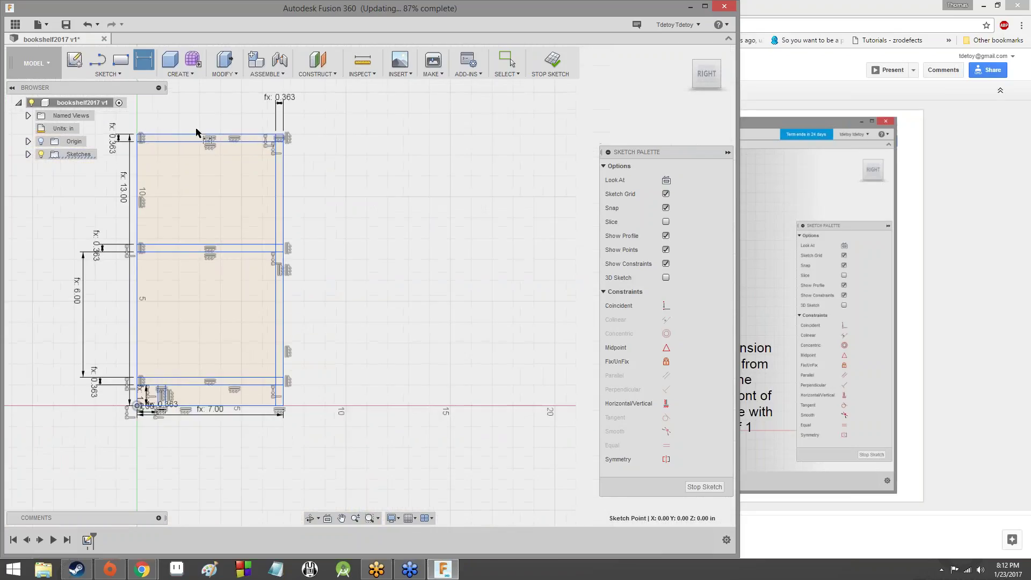
pyautogui.scroll(10, 171, 136)
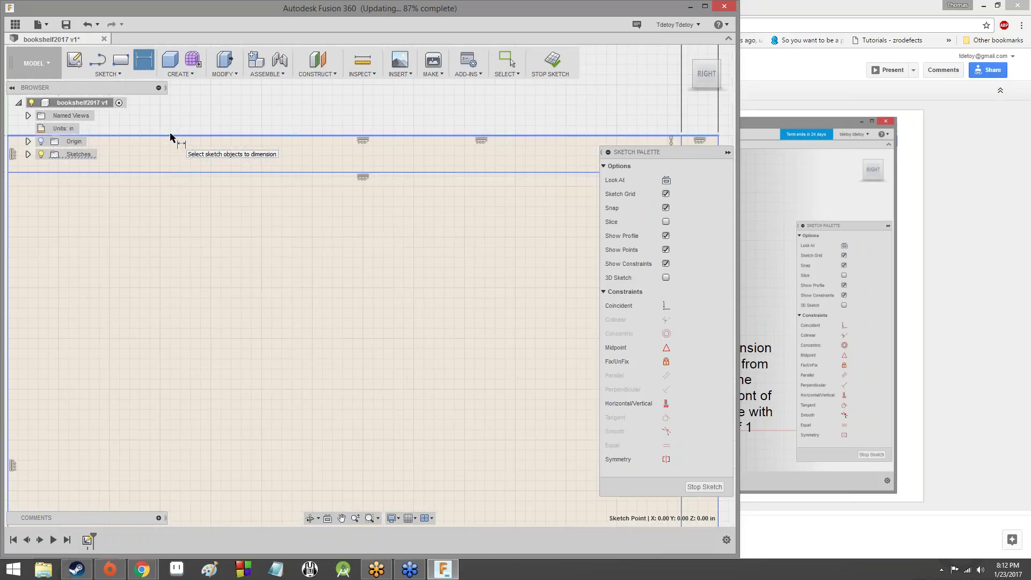
pyautogui.scroll(-8, 170, 132)
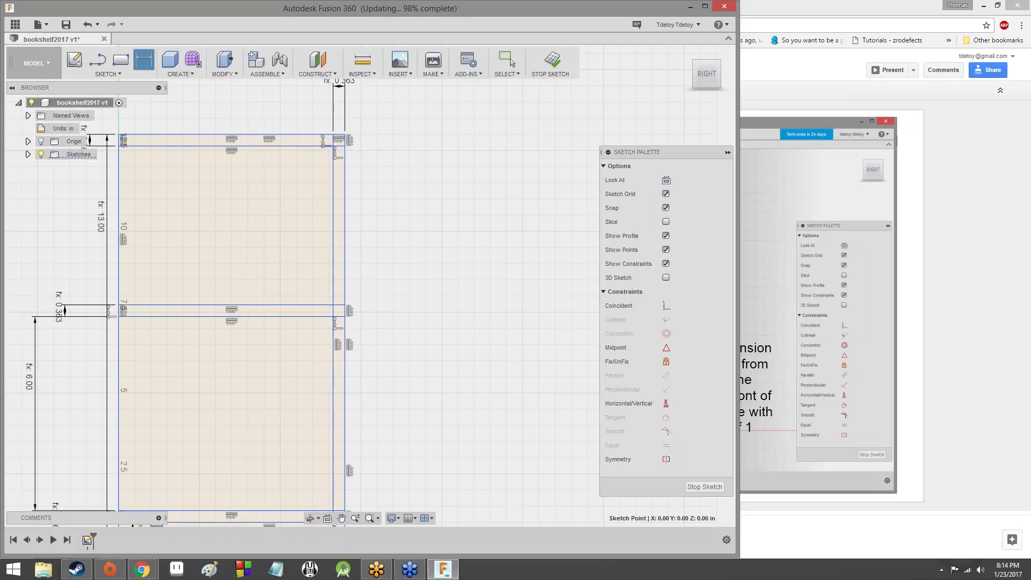
# - Examine the dimensions and constraints around the kick rectangle, the origin corner and the bottom shelf
pyautogui.scroll(-2, 111, 430)
pyautogui.scroll(5, 136, 430)
pyautogui.scroll(-5, 281, 257)
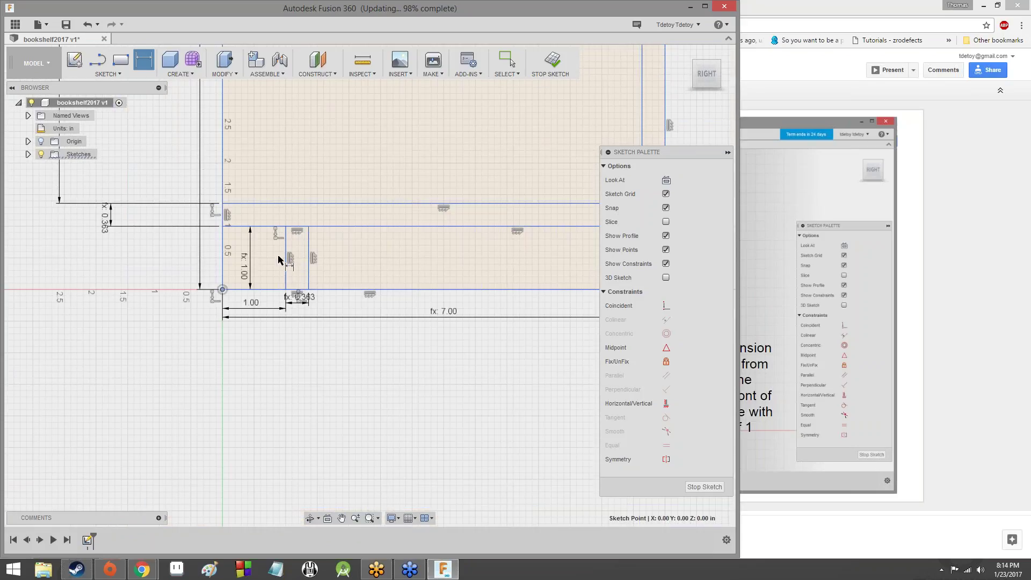
pyautogui.scroll(2, 287, 259)
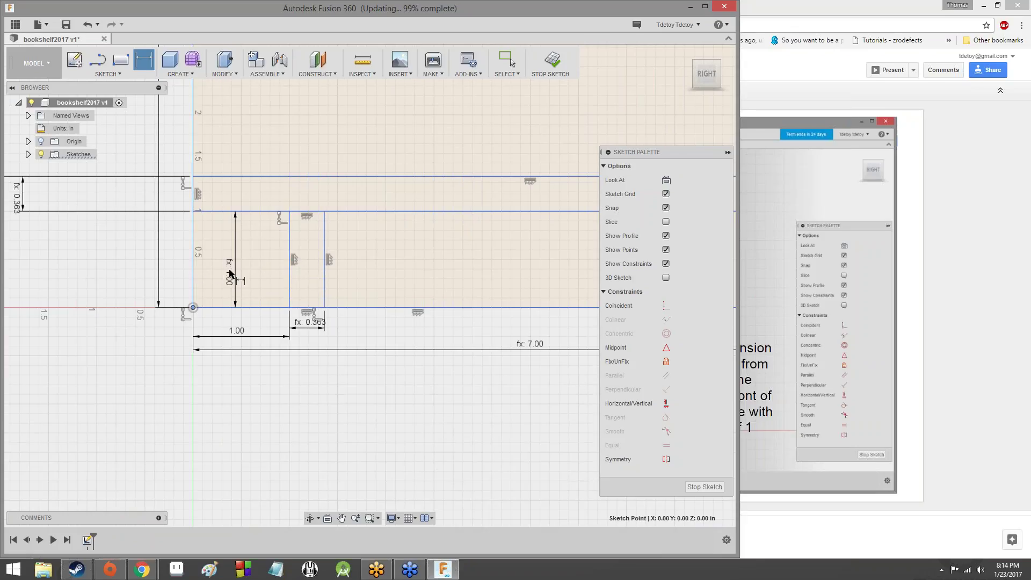
pyautogui.scroll(2, 349, 275)
pyautogui.scroll(-5, 357, 276)
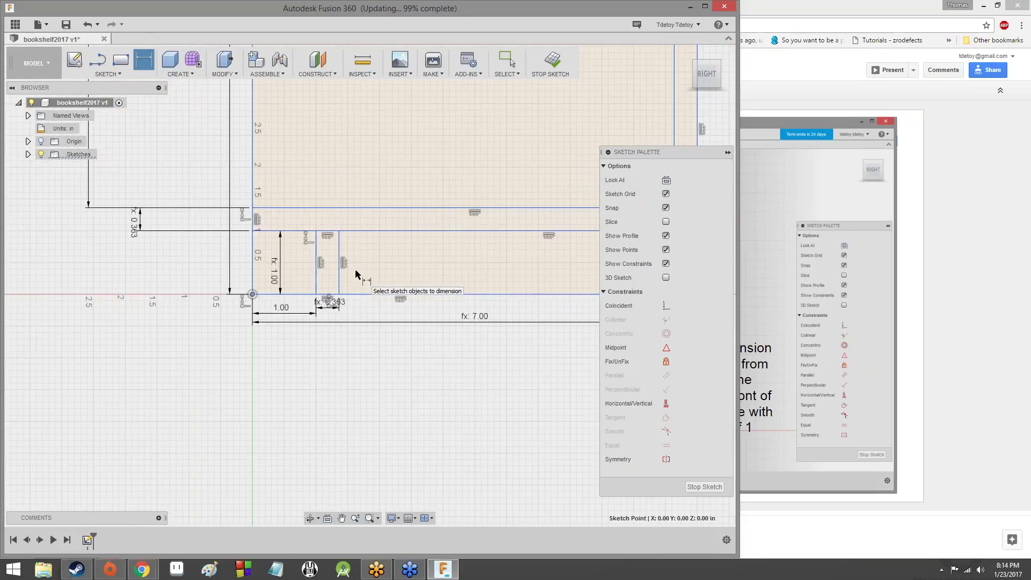
pyautogui.scroll(-3, 359, 275)
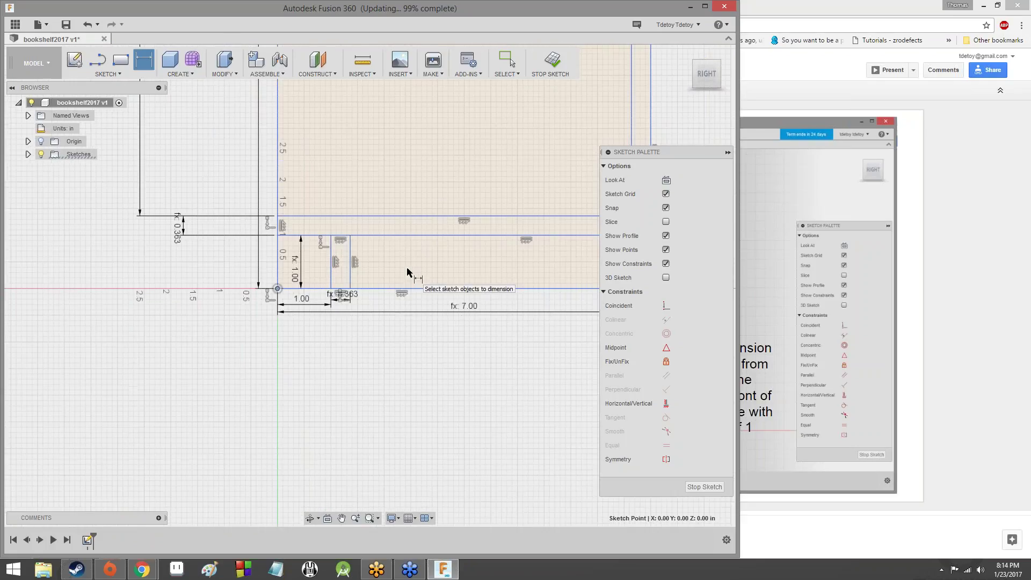
pyautogui.scroll(5, 263, 252)
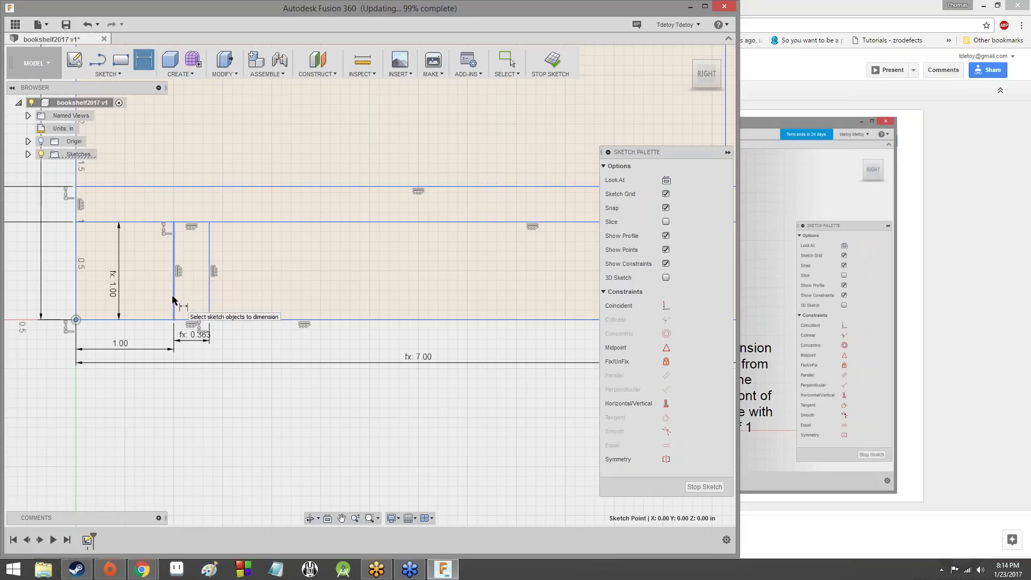
pyautogui.scroll(-3, 173, 299)
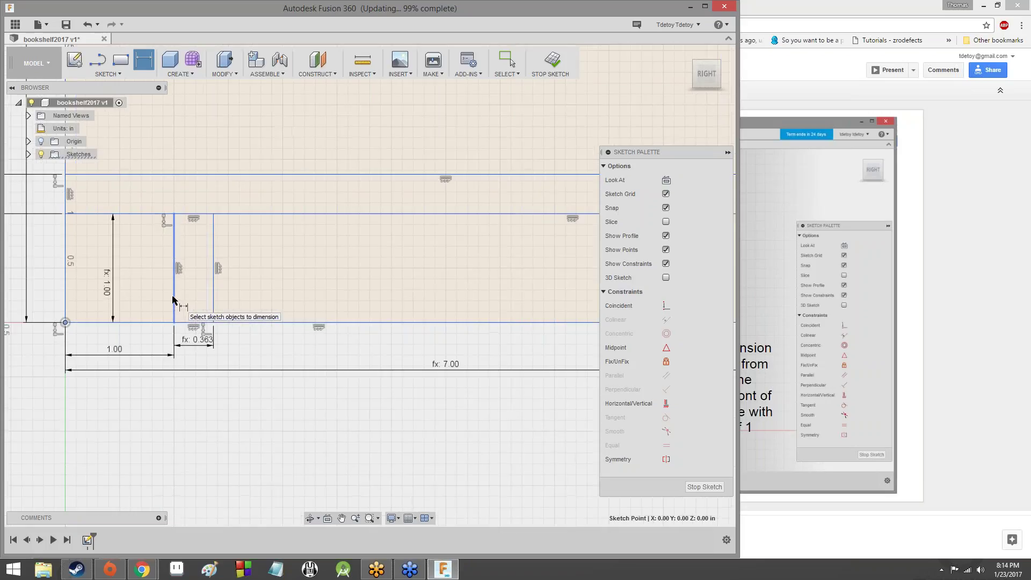
pyautogui.scroll(-2, 173, 299)
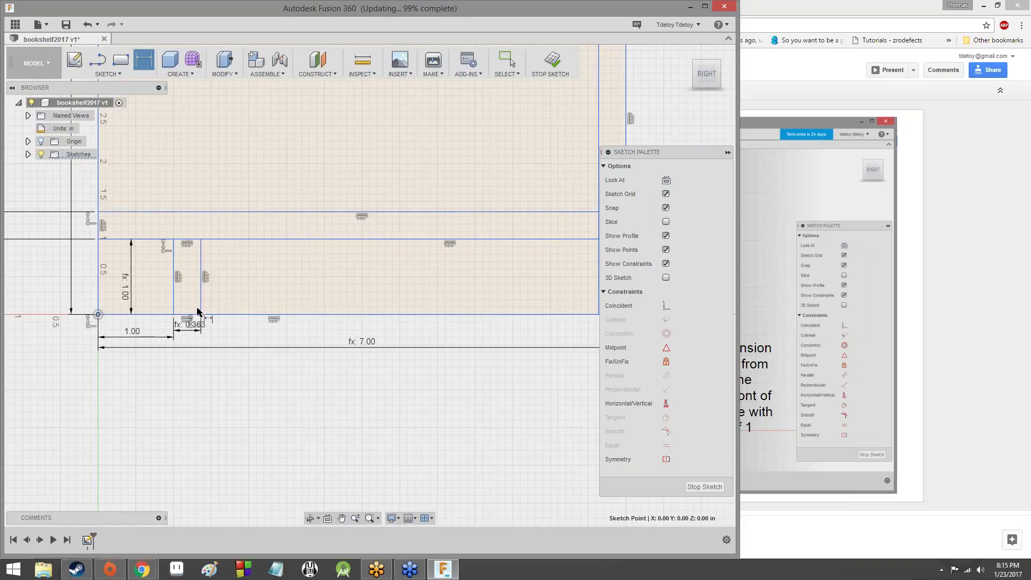
pyautogui.scroll(-1, 202, 296)
pyautogui.scroll(3, 202, 295)
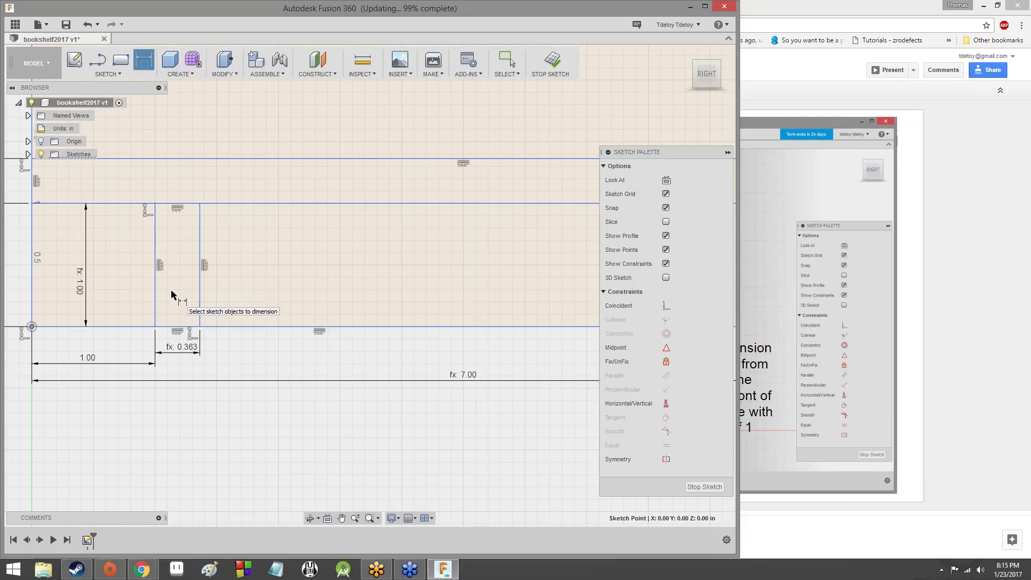
pyautogui.scroll(-2, 201, 282)
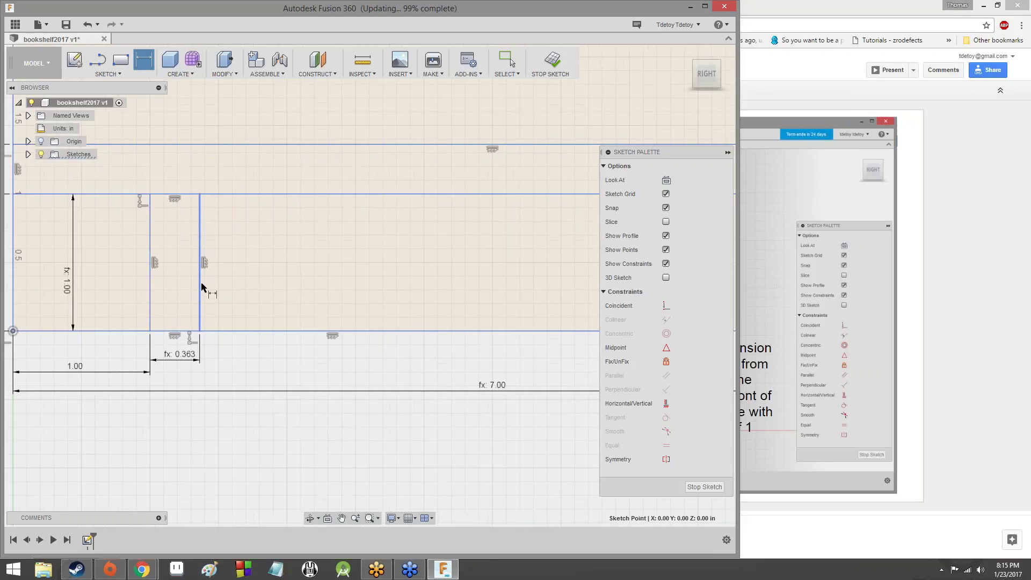
pyautogui.scroll(-3, 207, 277)
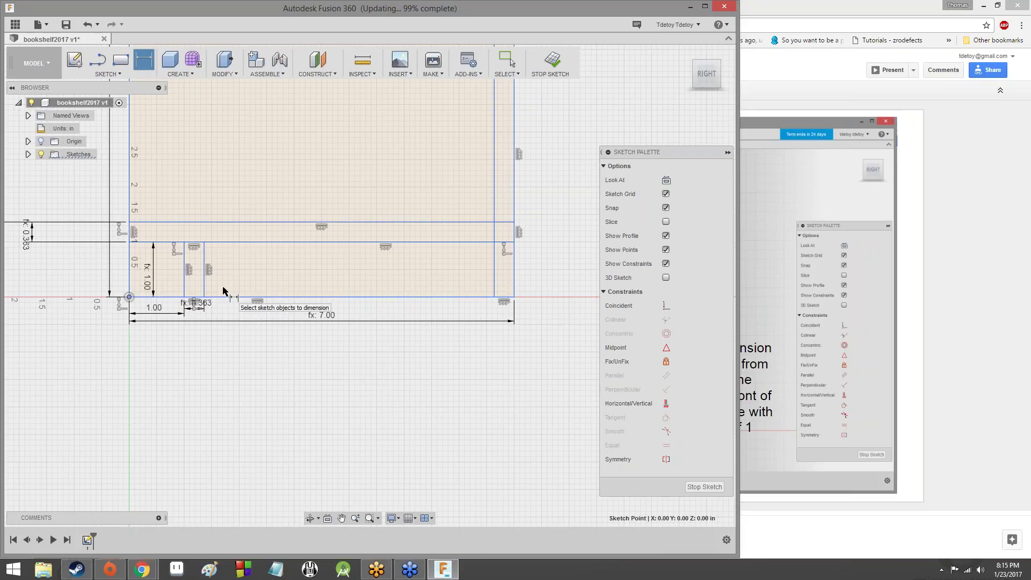
pyautogui.scroll(-1, 335, 153)
pyautogui.scroll(-1, 294, 205)
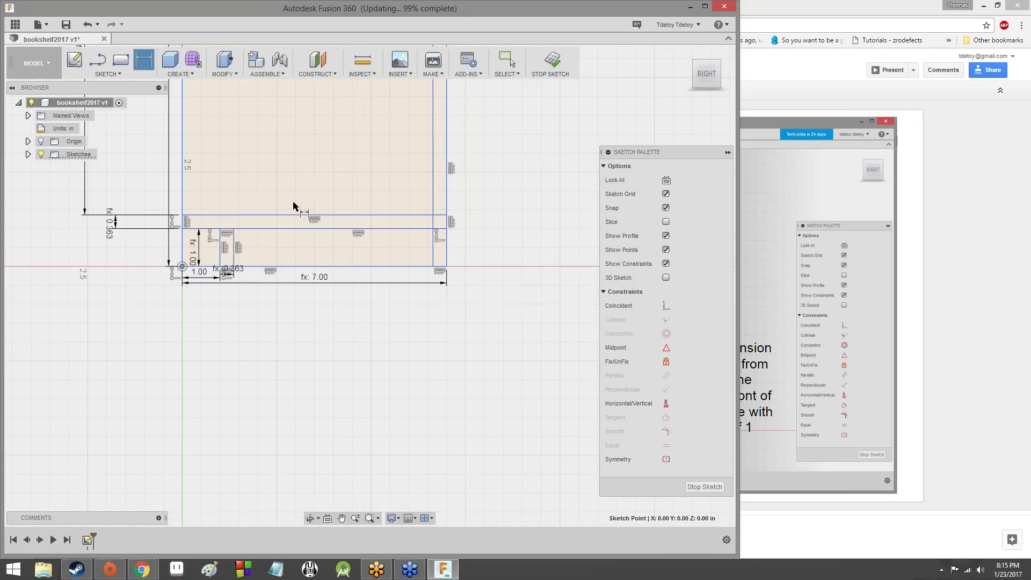
pyautogui.click(224, 74)
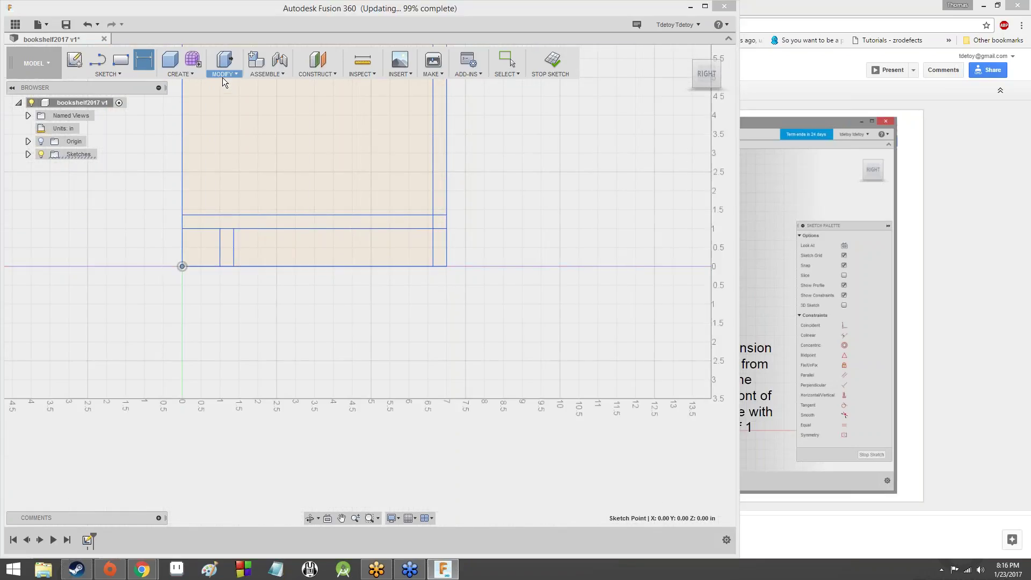
pyautogui.click(224, 78)
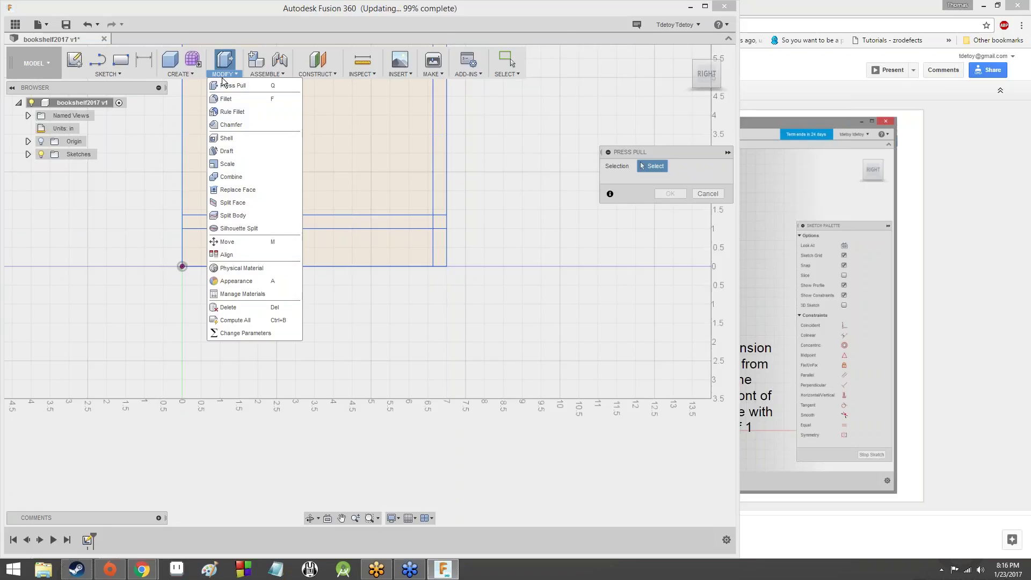
pyautogui.click(253, 240)
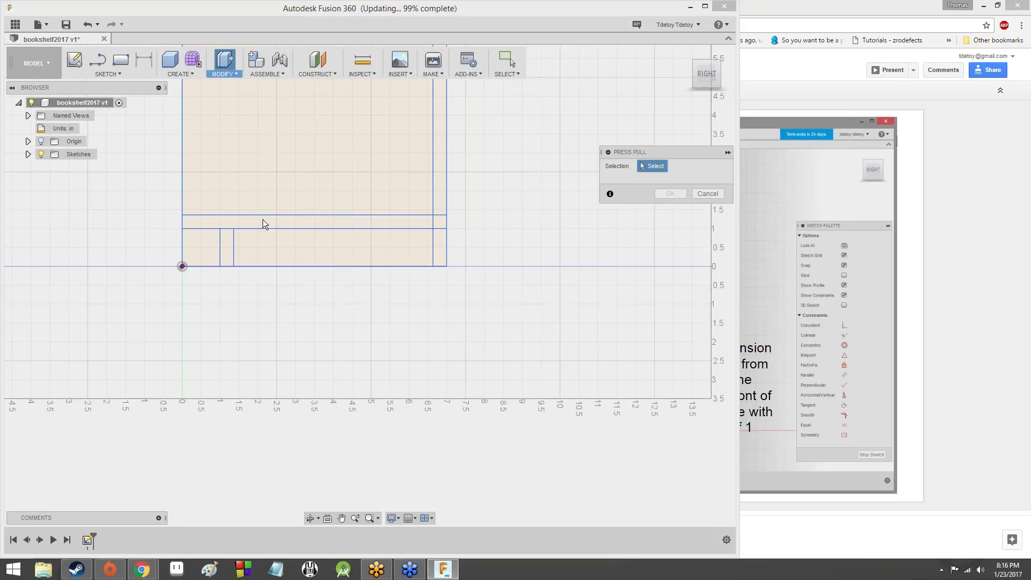
pyautogui.press('Escape')
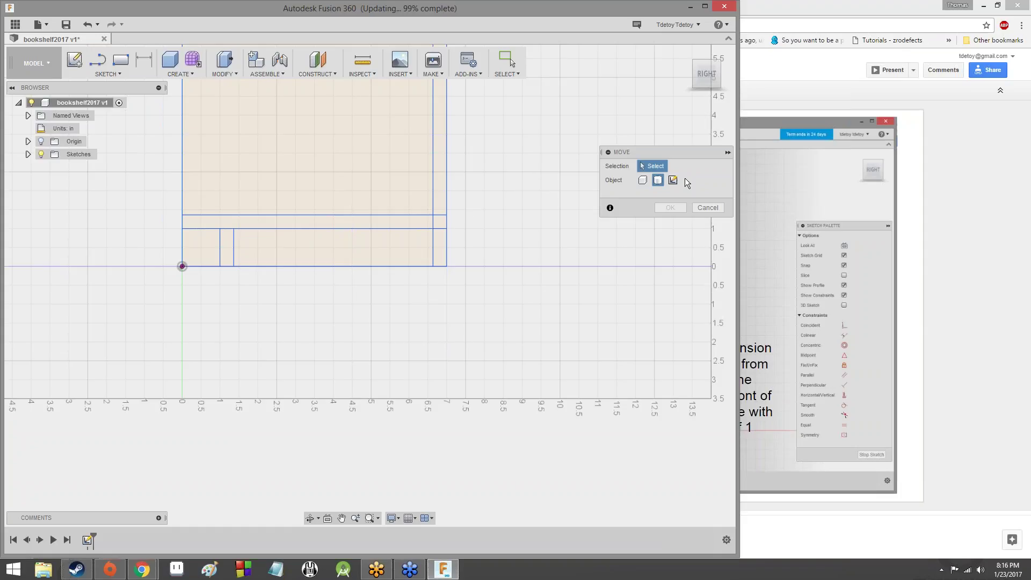
pyautogui.click(348, 215)
pyautogui.click(346, 208)
pyautogui.click(347, 215)
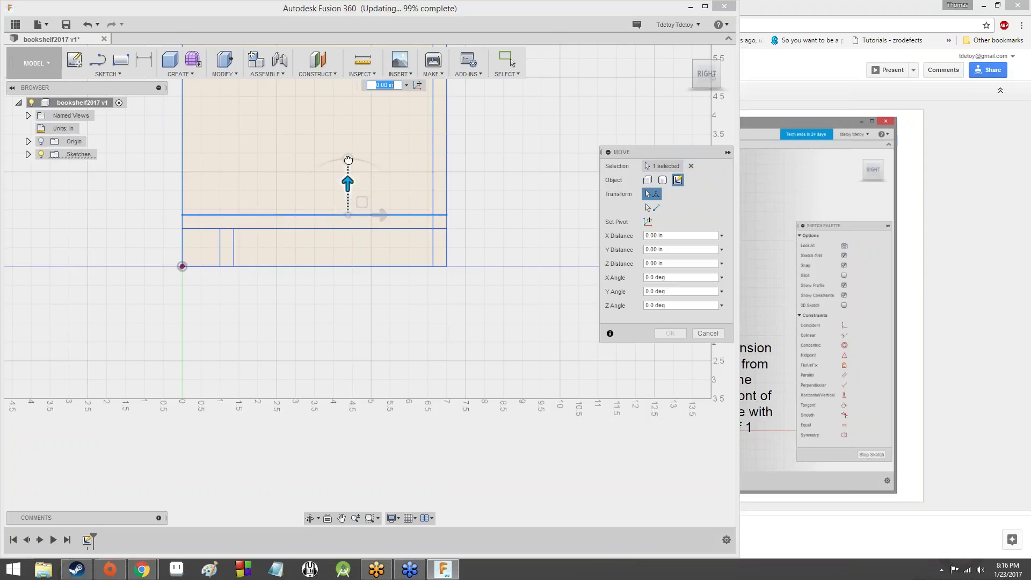
pyautogui.moveTo(349, 188); pyautogui.dragTo(379, 215)
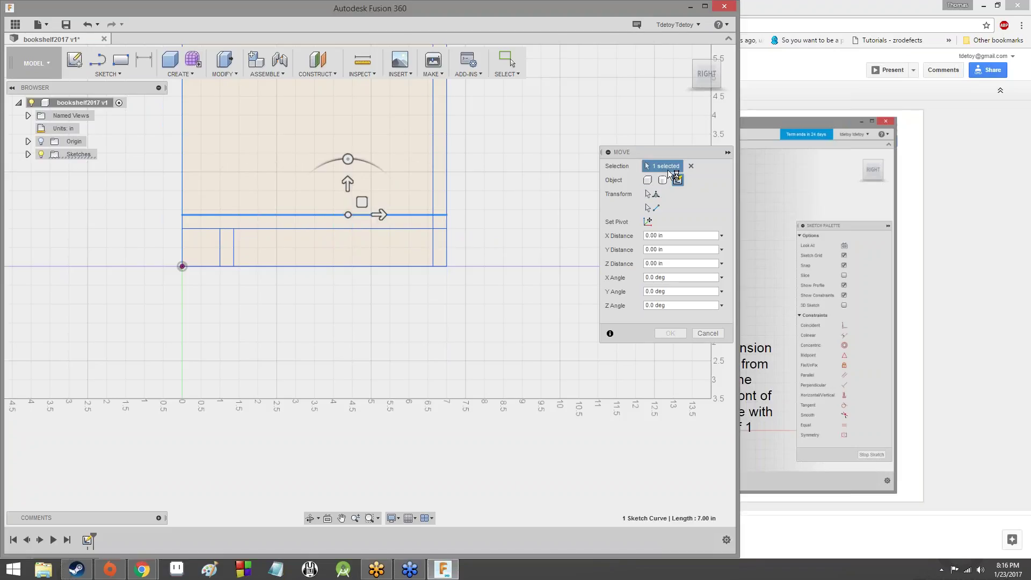
pyautogui.click(708, 333)
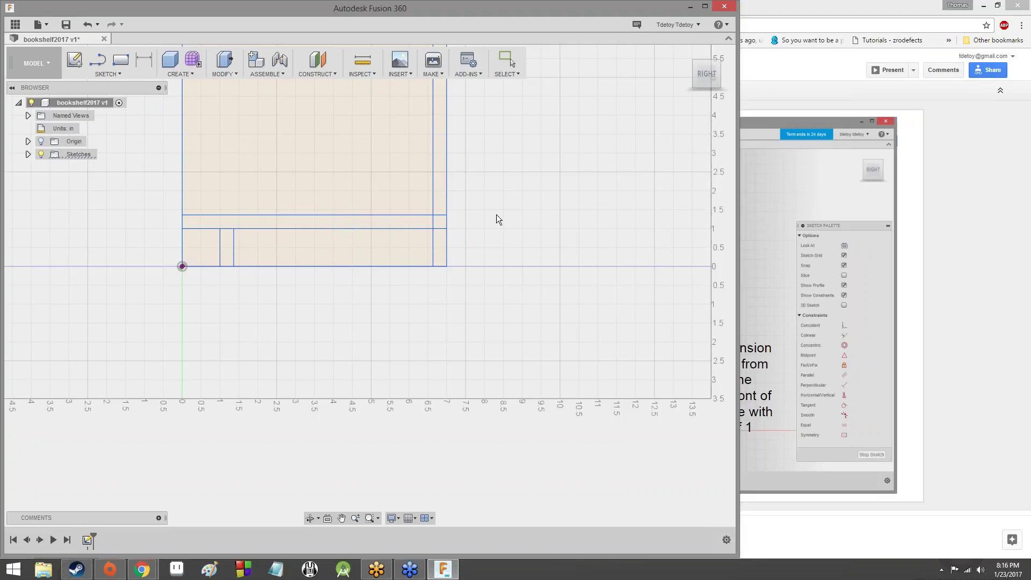
pyautogui.scroll(-3, 527, 374)
pyautogui.scroll(2, 511, 261)
pyautogui.scroll(-3, 513, 244)
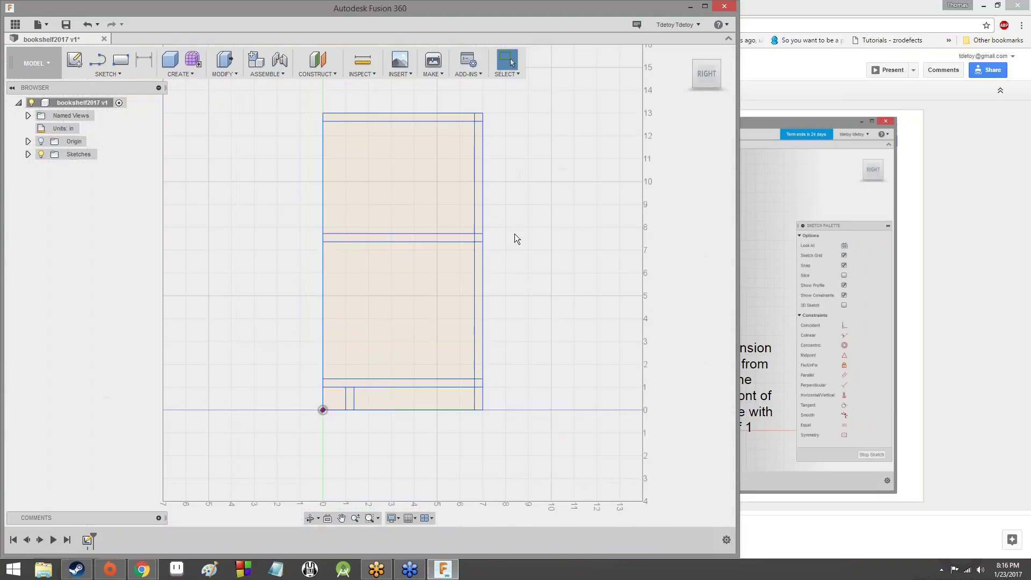
pyautogui.scroll(3, 517, 212)
pyautogui.scroll(-3, 508, 214)
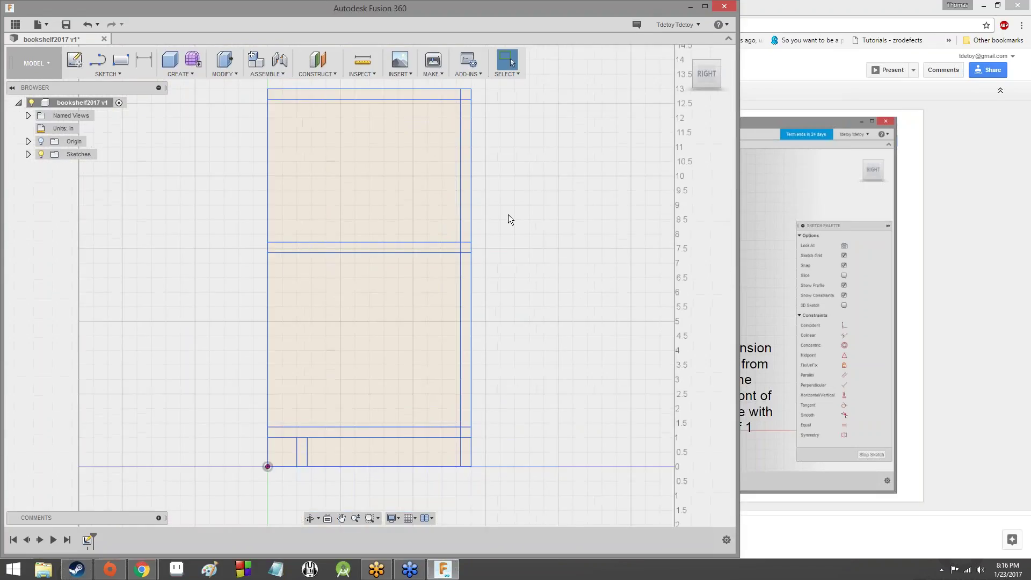
pyautogui.scroll(3, 507, 211)
pyautogui.scroll(-3, 509, 207)
pyautogui.scroll(-2, 510, 211)
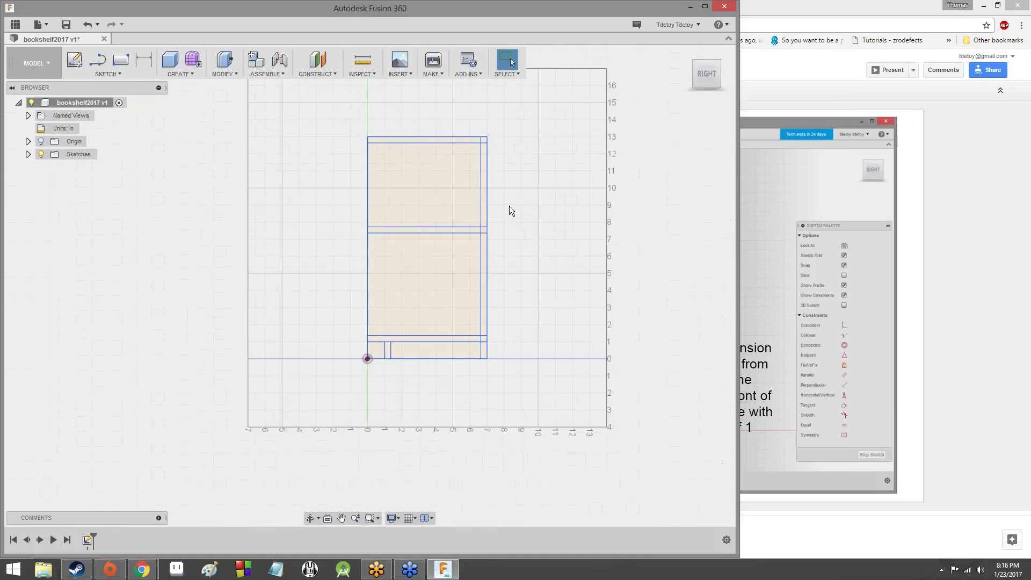
pyautogui.scroll(3, 476, 236)
pyautogui.scroll(2, 381, 218)
pyautogui.scroll(2, 382, 217)
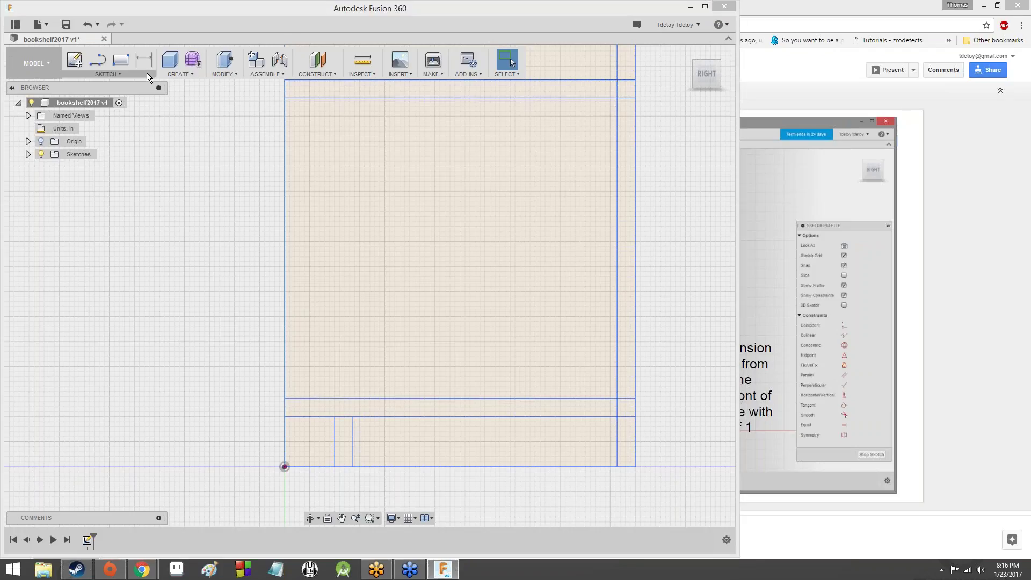
# - Start a new sketch on the bookcase cross-section using the 2-Point Rectangle tool and the profile between the bottom and middle shelves
pyautogui.click(126, 72)
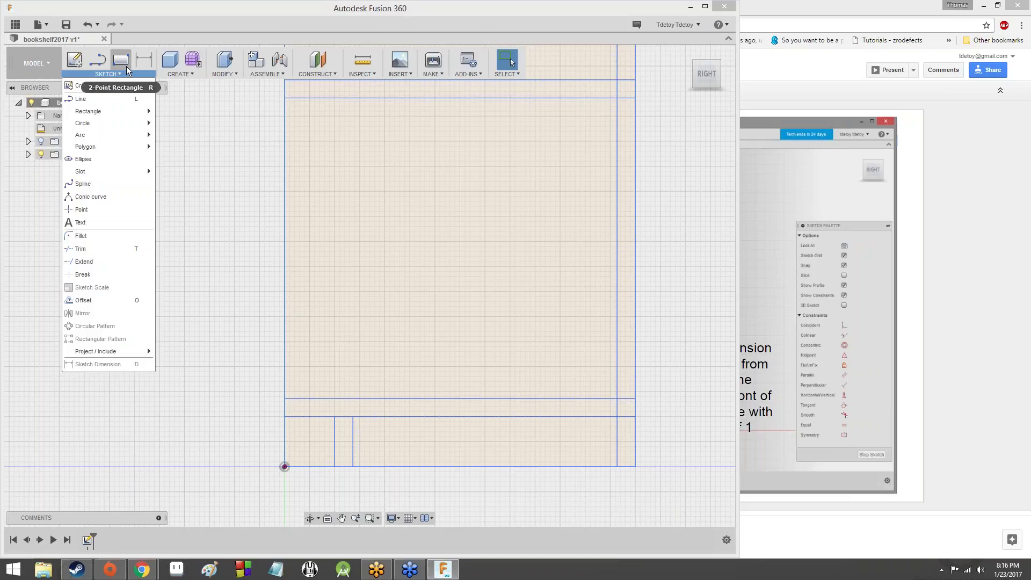
pyautogui.click(123, 61)
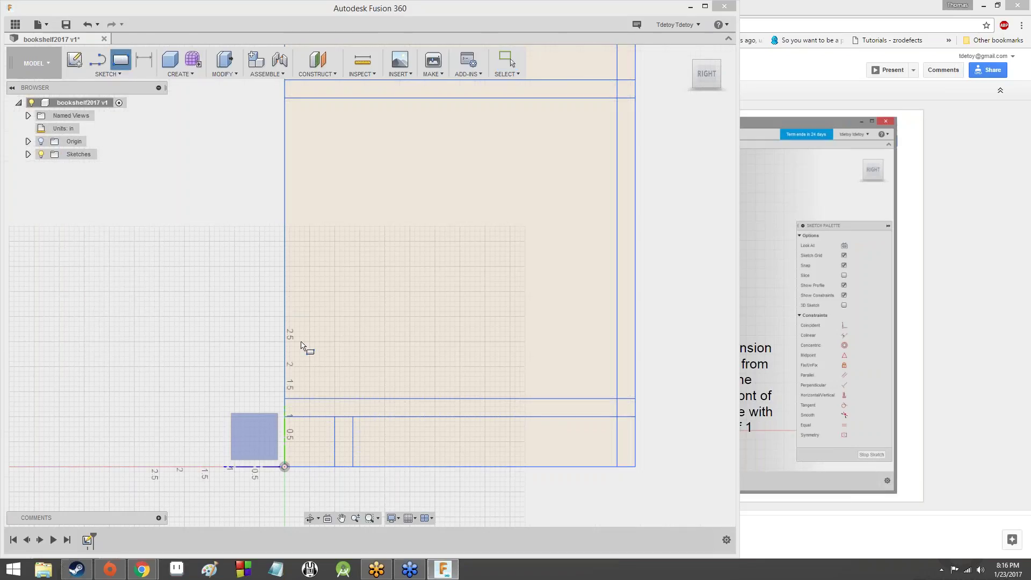
pyautogui.click(426, 351)
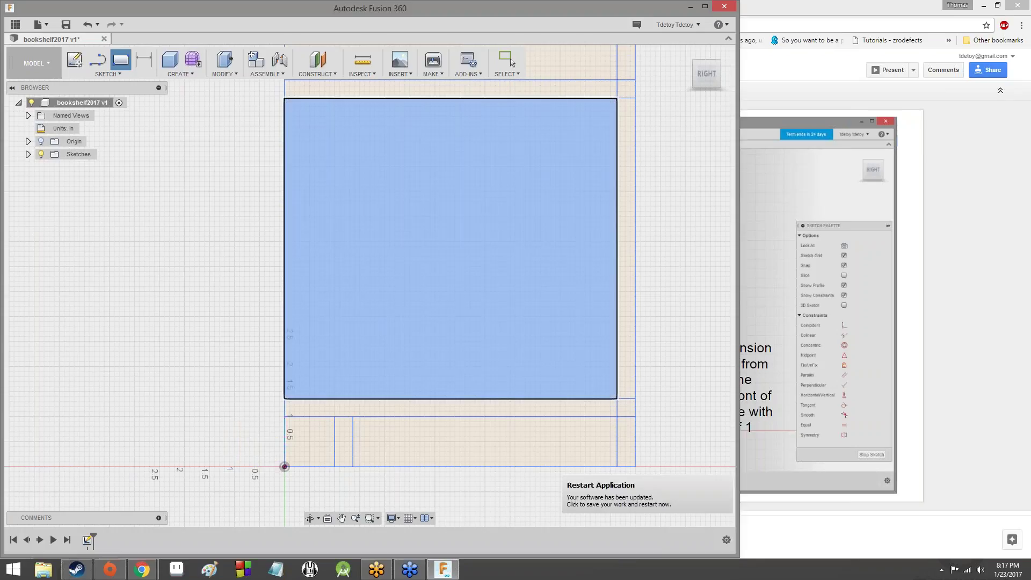
pyautogui.scroll(-5, 311, 306)
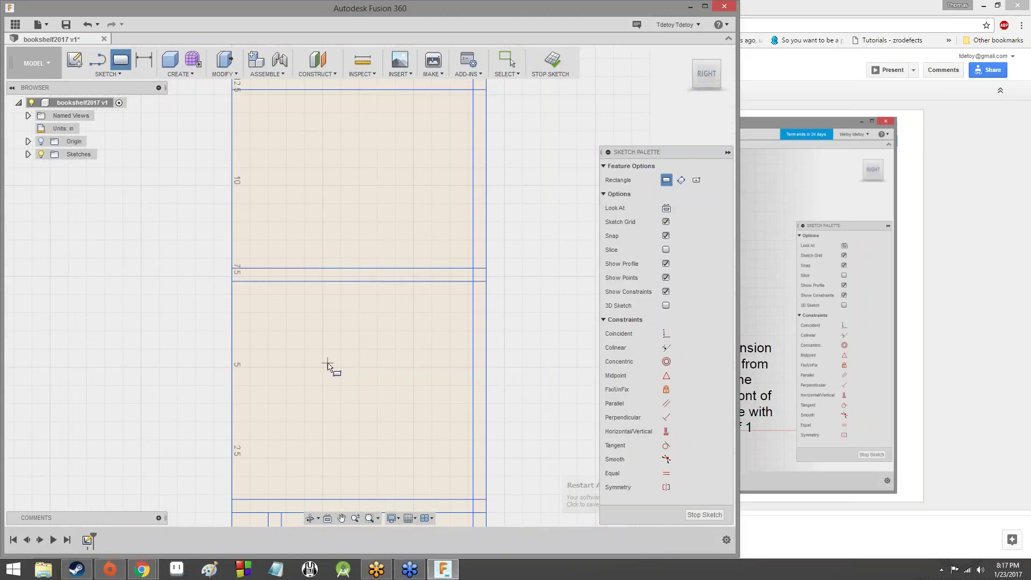
pyautogui.moveTo(346, 295); pyautogui.dragTo(121, 157, button='middle')
# - Try to add a length dimension to the bottom shelf's lower edge
pyautogui.click(144, 60)
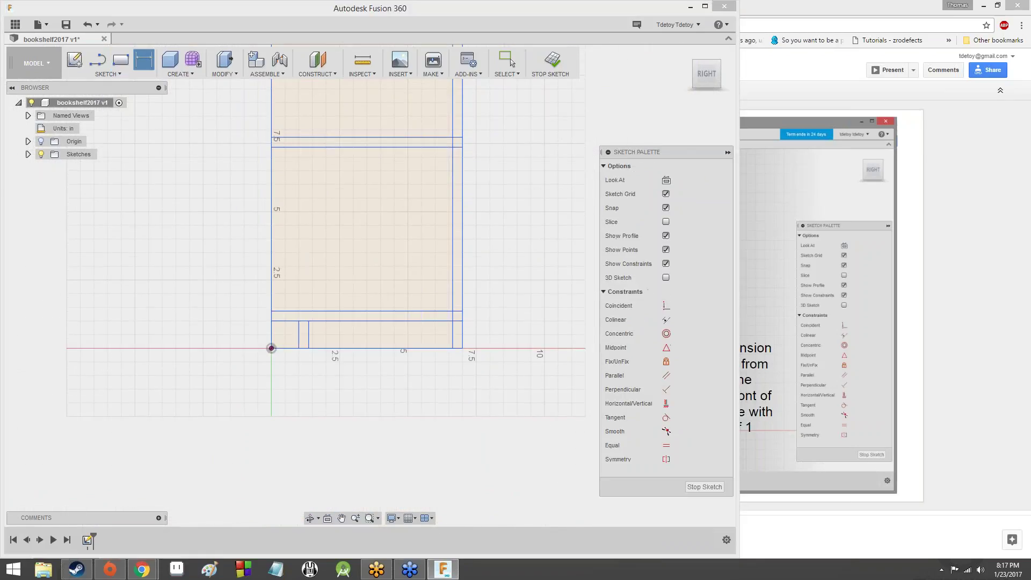
pyautogui.scroll(-1, 312, 283)
pyautogui.scroll(2, 311, 283)
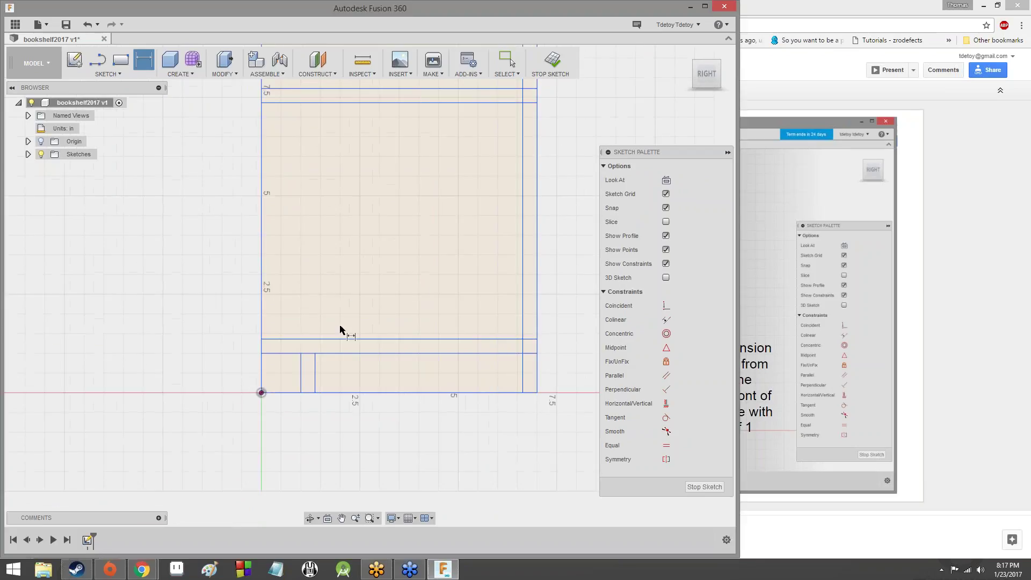
pyautogui.click(332, 354)
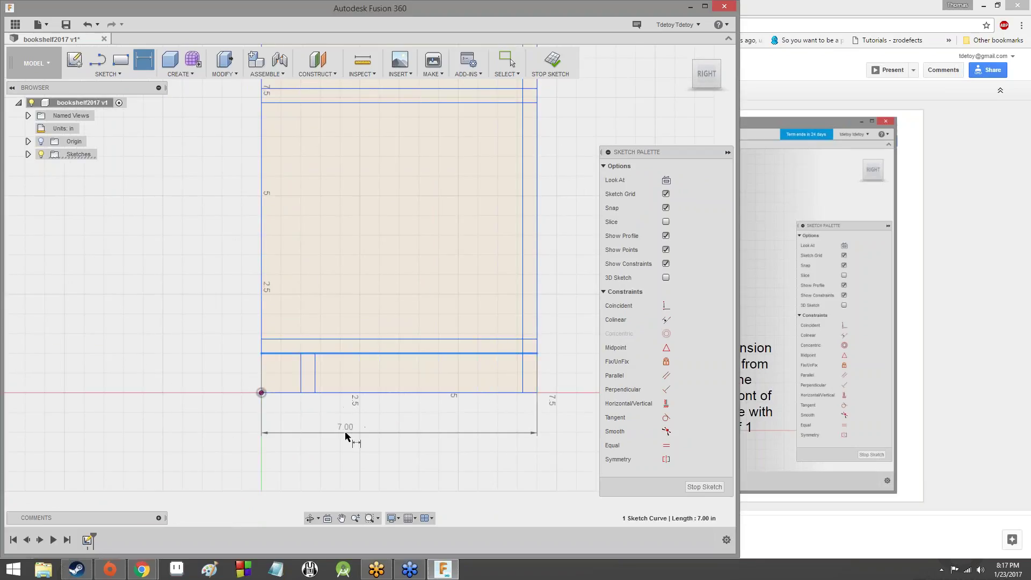
pyautogui.click(345, 430)
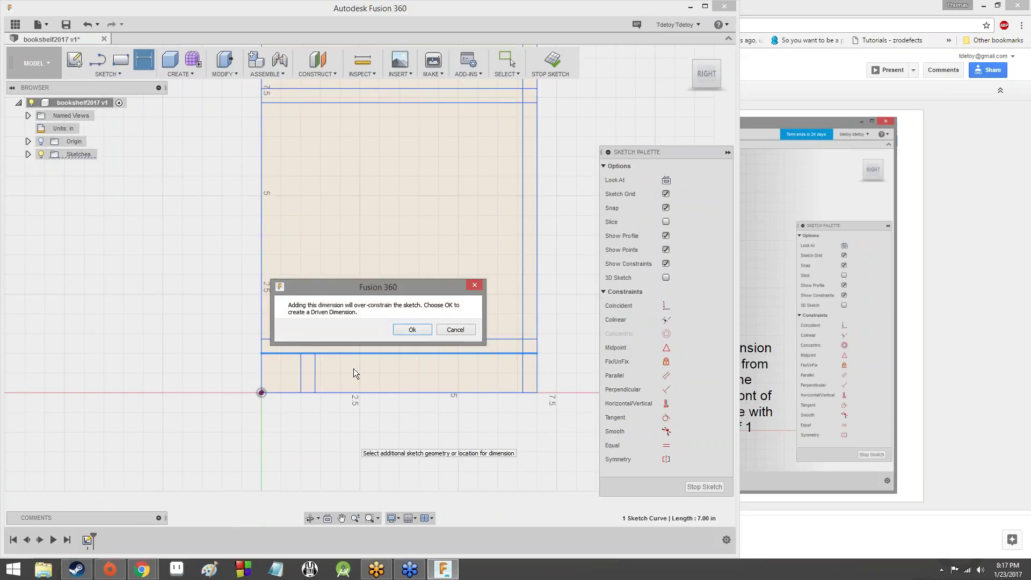
pyautogui.click(453, 329)
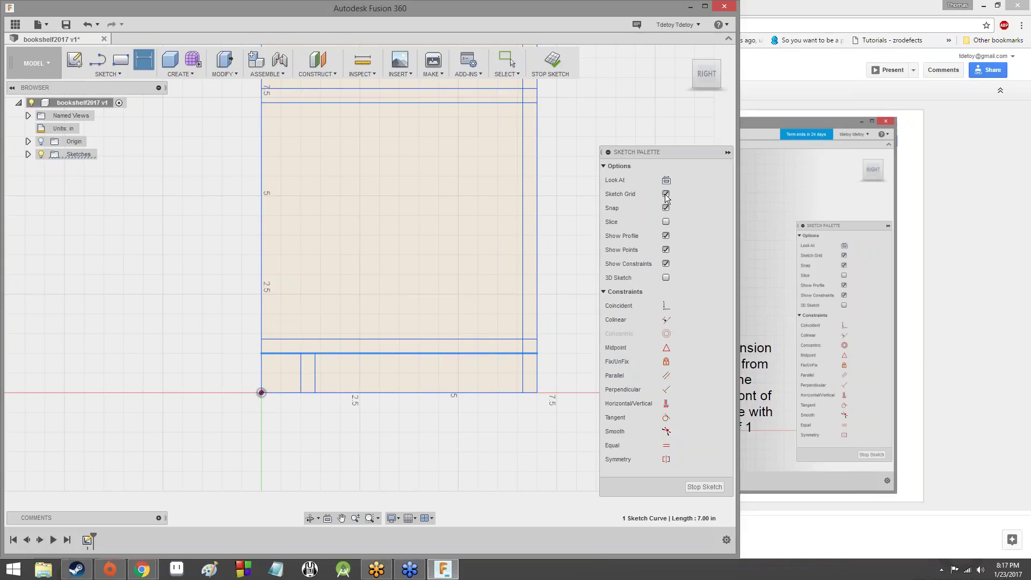
# - Toggle the constraint display and read the details of the reported solver error
pyautogui.click(666, 263)
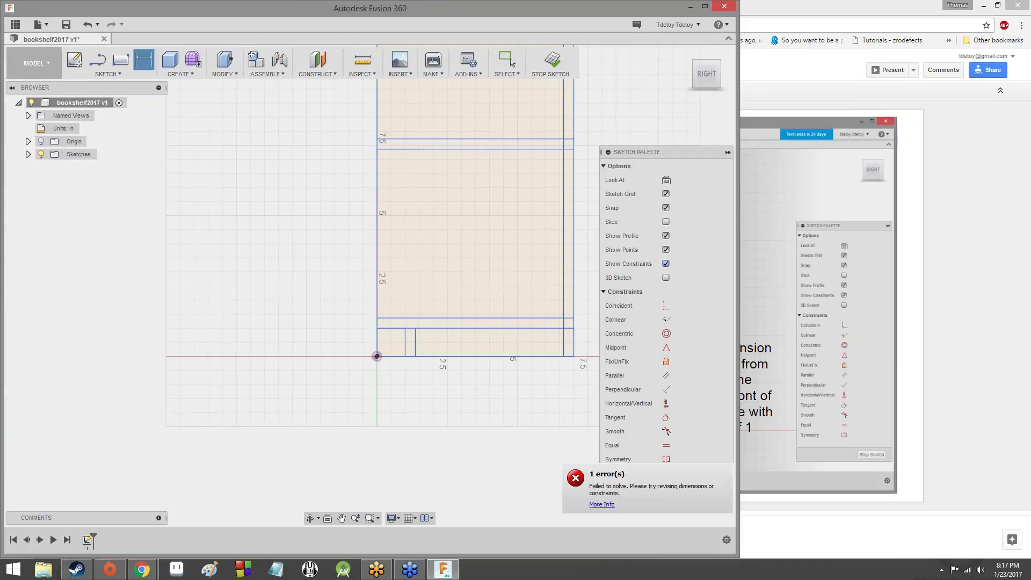
pyautogui.click(602, 504)
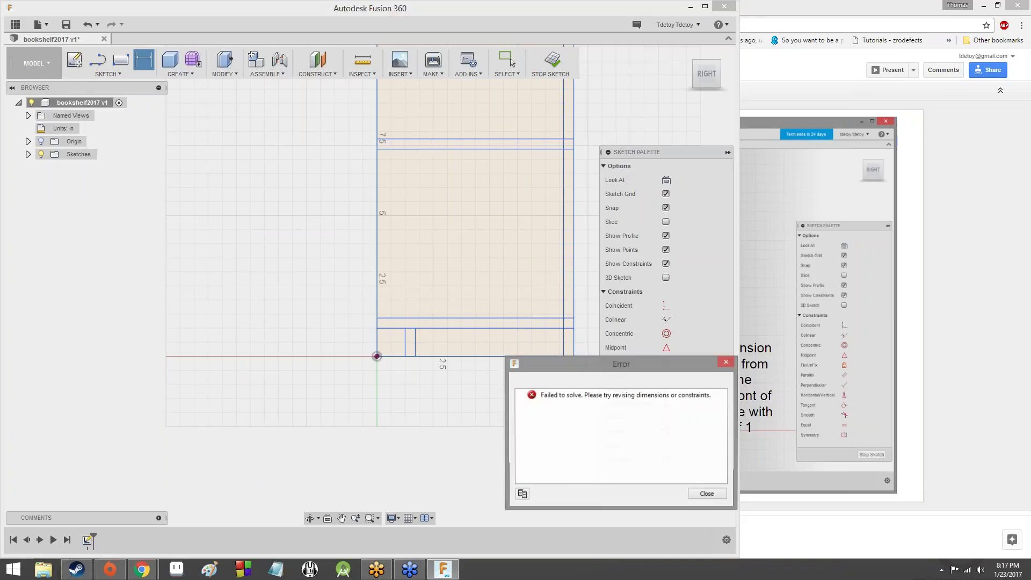
pyautogui.click(623, 396)
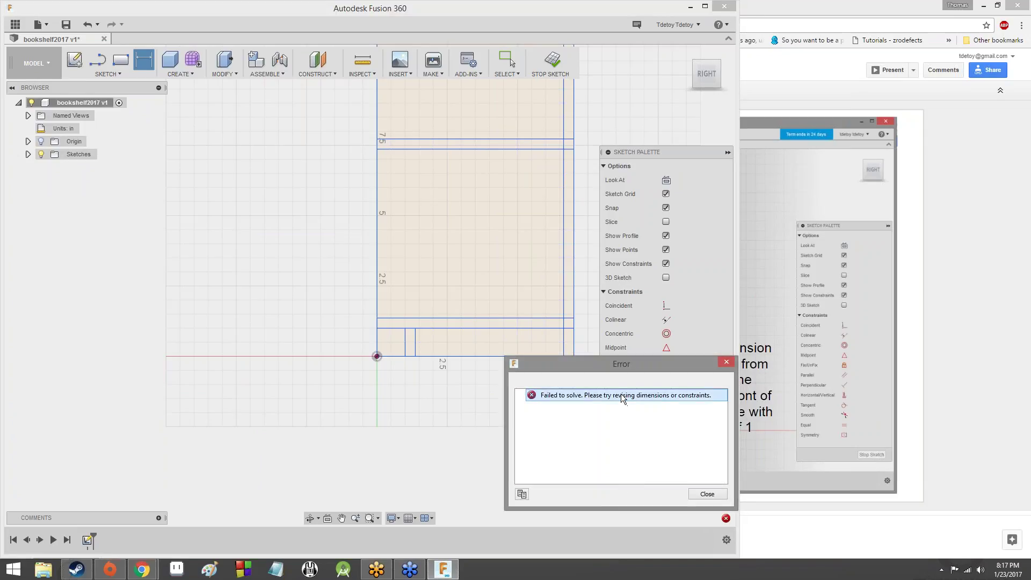
pyautogui.click(694, 493)
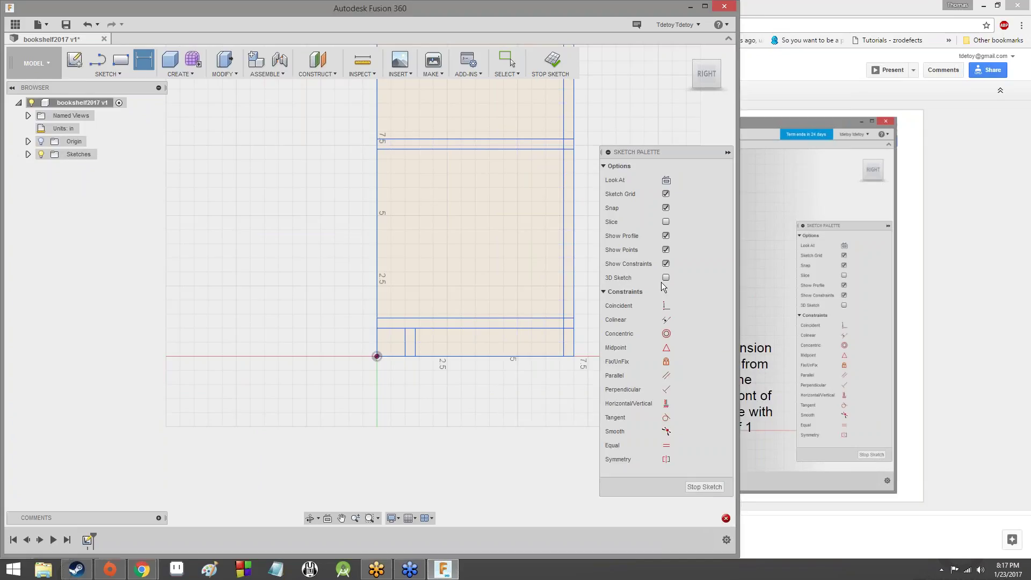
# - Refresh the display of the sketch constraints by turning it off and on again, with no dimension tool active
pyautogui.click(666, 263)
pyautogui.press('Escape')
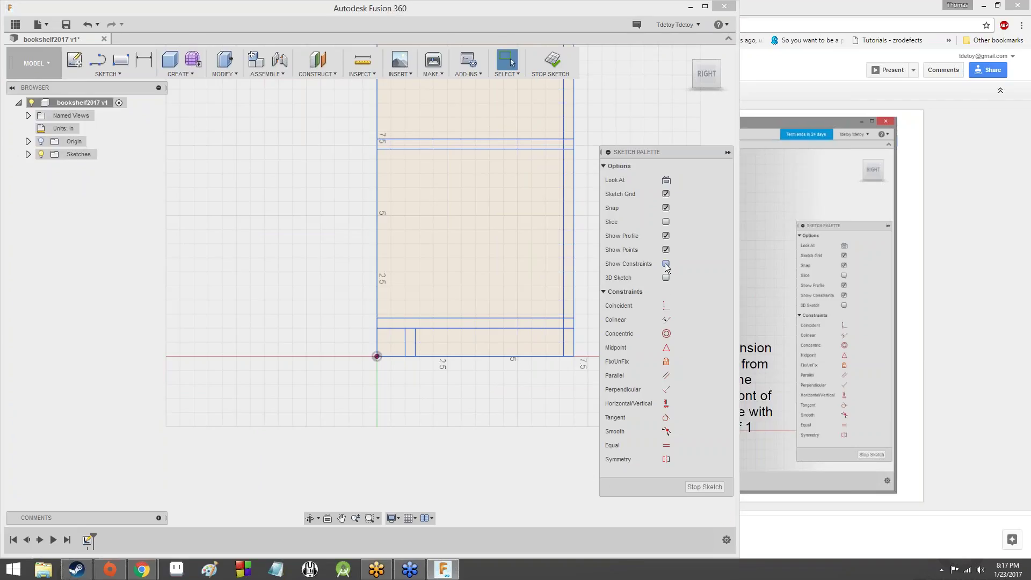
pyautogui.scroll(3, 515, 238)
pyautogui.scroll(-8, 515, 238)
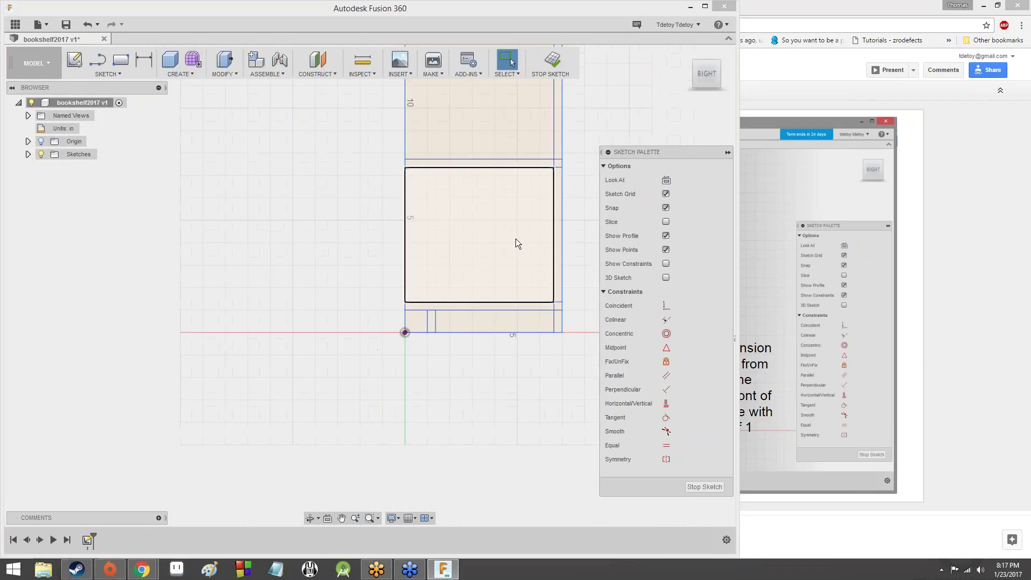
pyautogui.click(666, 263)
# - Examine the horizontal constraints on the kick rectangle's bottom edge and the adjoining base line, including the options available for them
pyautogui.scroll(5, 553, 233)
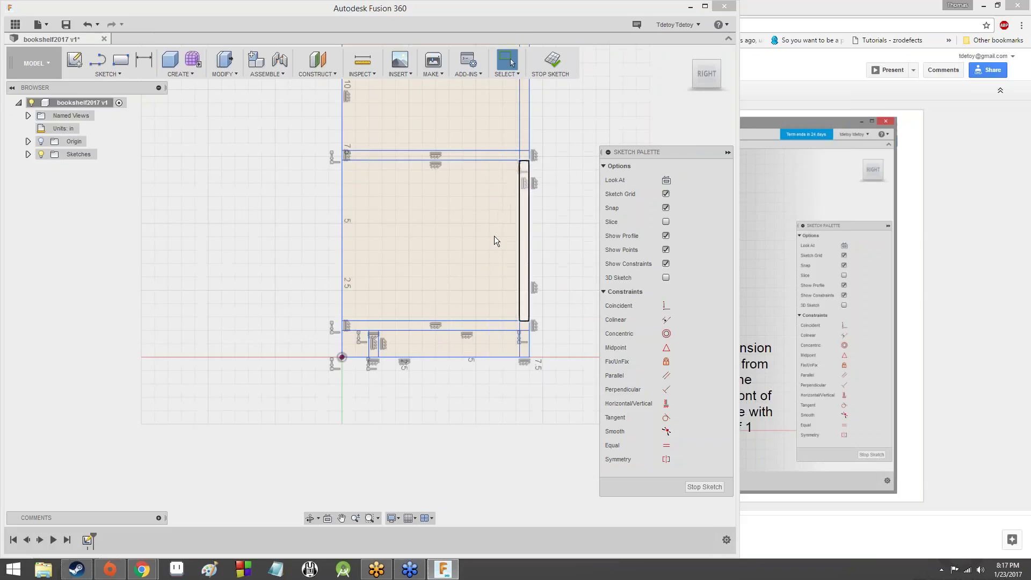
pyautogui.scroll(3, 494, 241)
pyautogui.scroll(3, 266, 451)
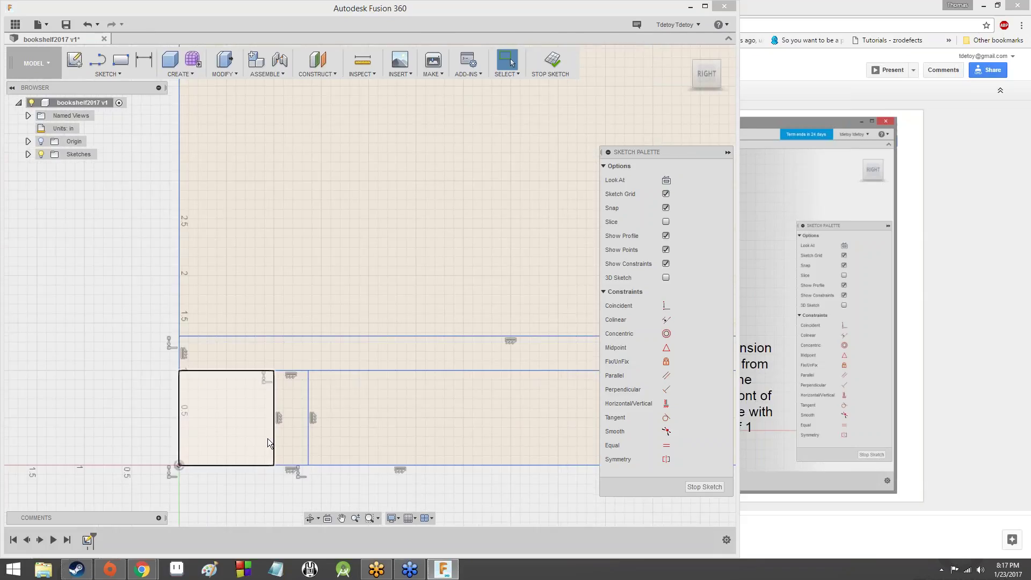
pyautogui.scroll(3, 280, 448)
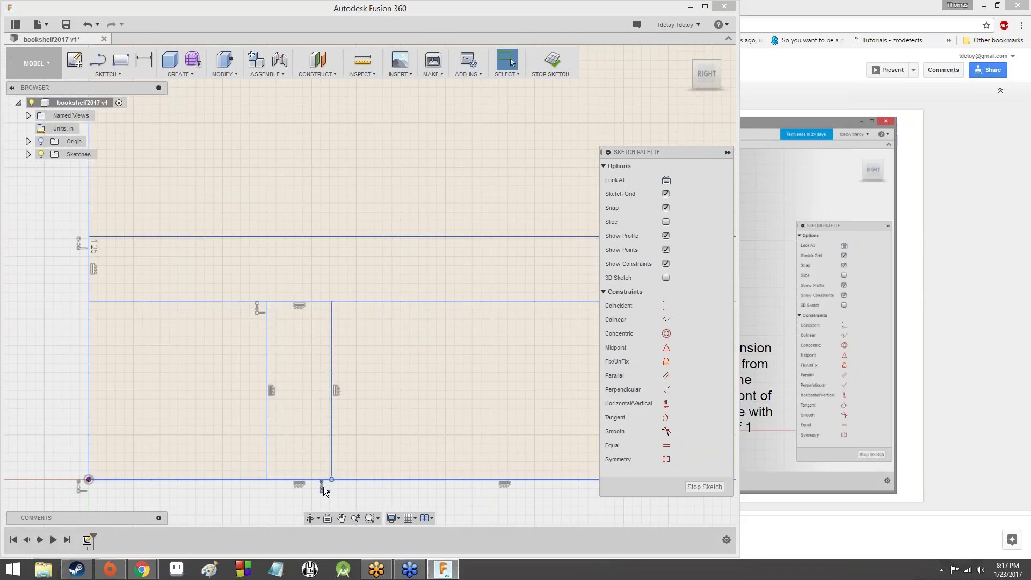
pyautogui.click(299, 485)
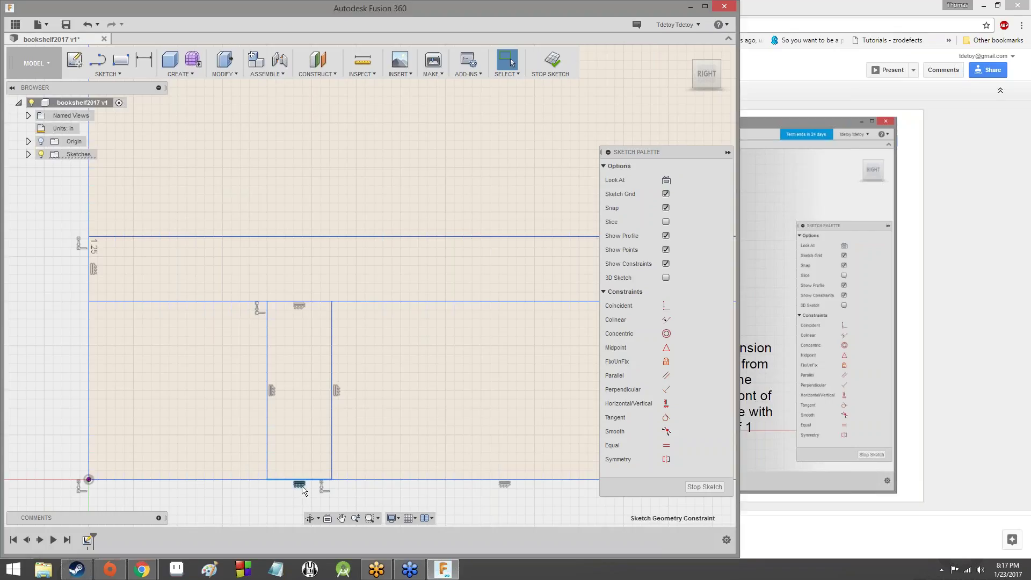
pyautogui.moveTo(302, 489); pyautogui.dragTo(516, 421, button='right')
pyautogui.click(454, 382)
pyautogui.scroll(-2, 335, 453)
pyautogui.moveTo(335, 453); pyautogui.dragTo(304, 315, button='middle')
pyautogui.scroll(4, 408, 341)
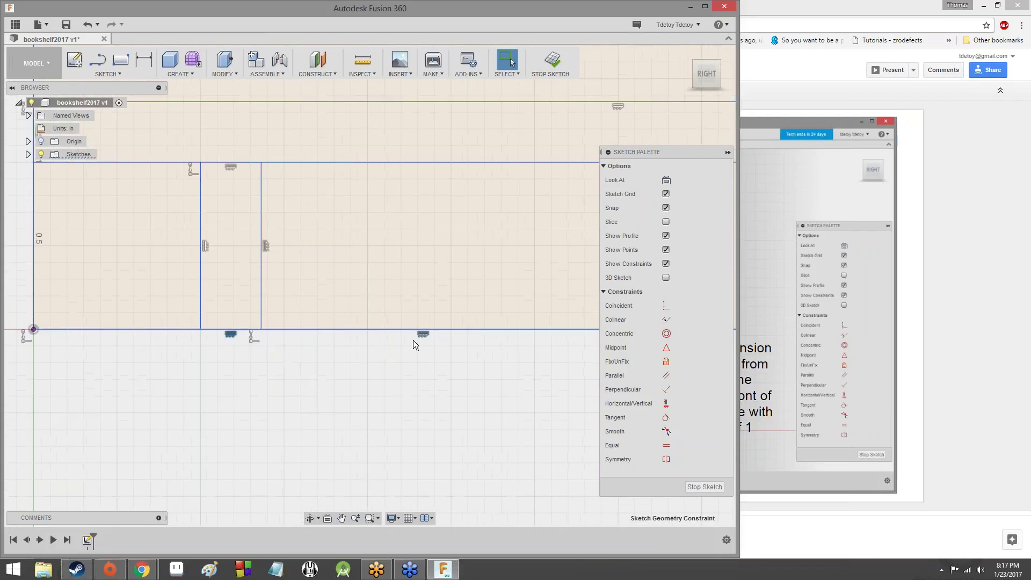
pyautogui.rightClick(430, 329)
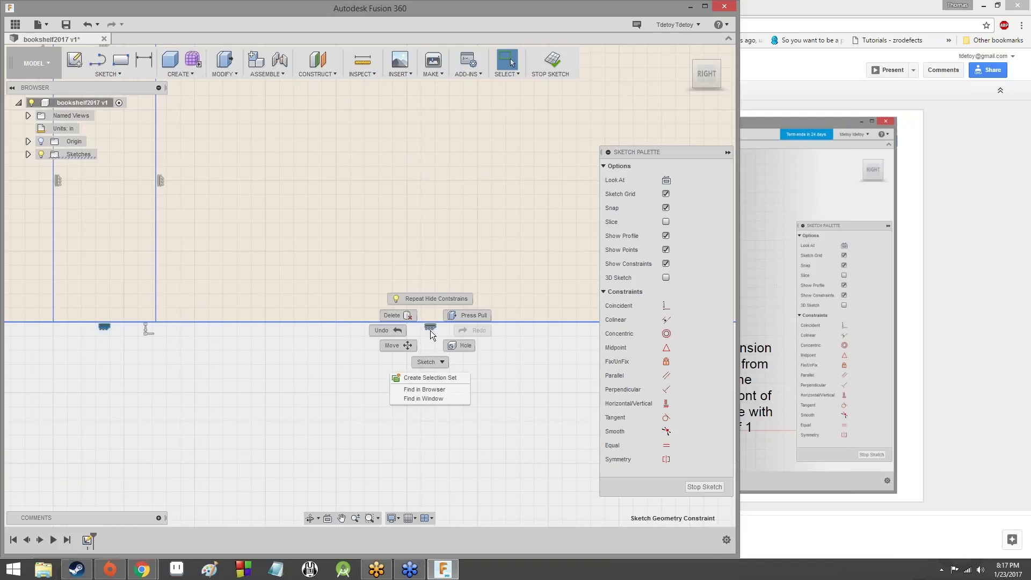
pyautogui.click(236, 398)
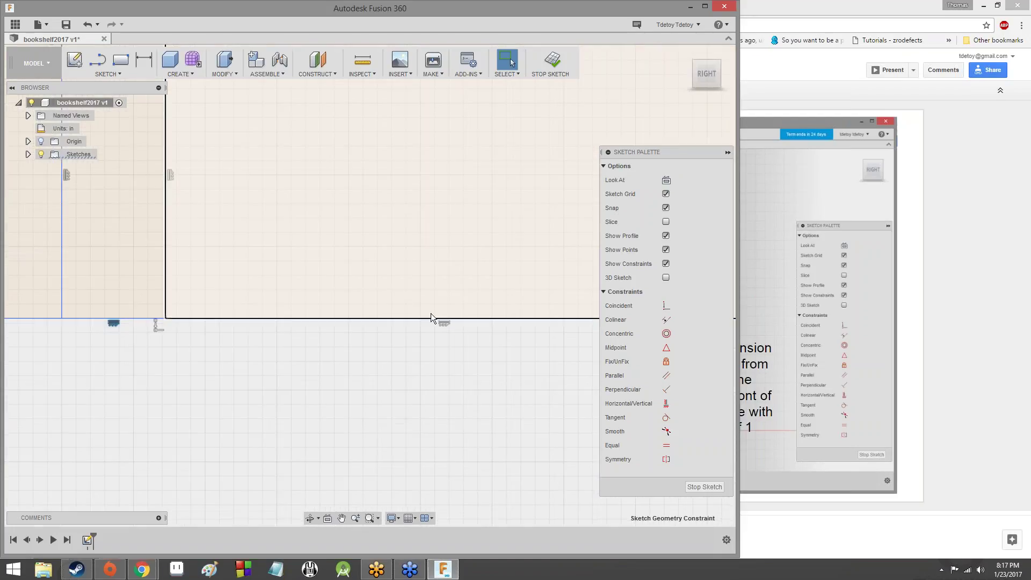
# - Review the constraints across the whole bookcase cross-section and around the origin corner
pyautogui.scroll(-12, 431, 314)
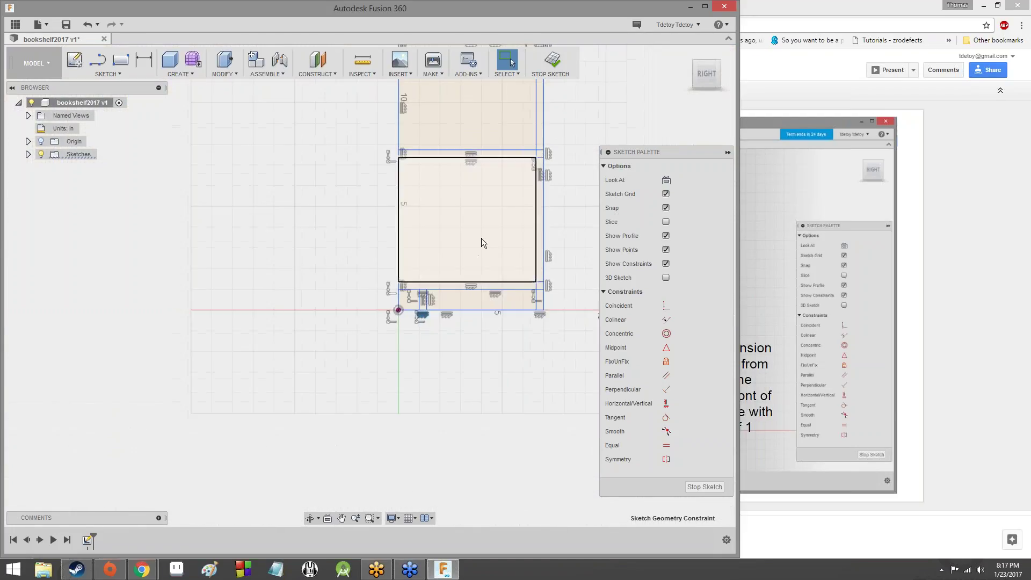
pyautogui.scroll(-1, 481, 237)
pyautogui.moveTo(477, 244); pyautogui.dragTo(430, 328, button='middle')
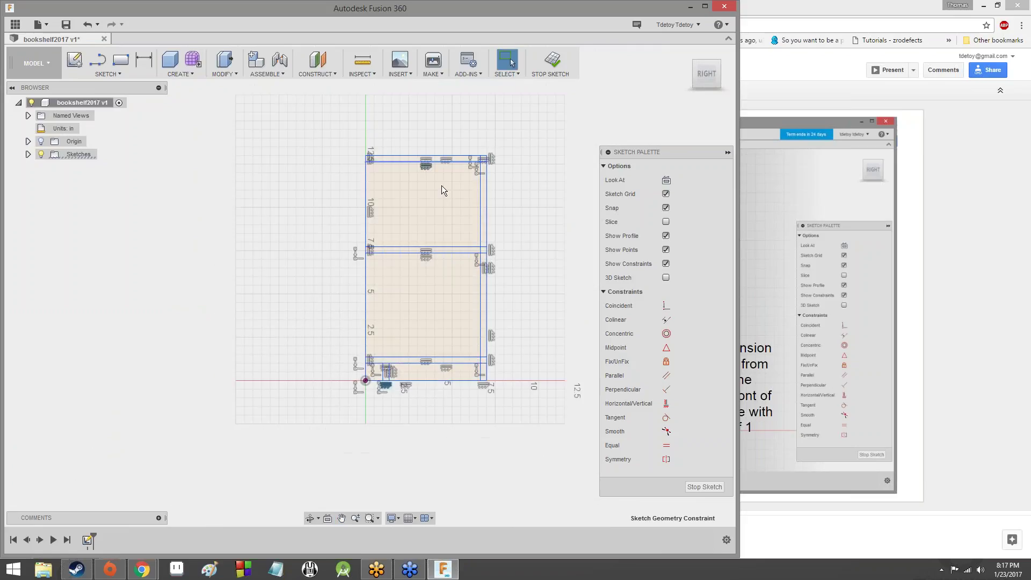
pyautogui.scroll(10, 430, 323)
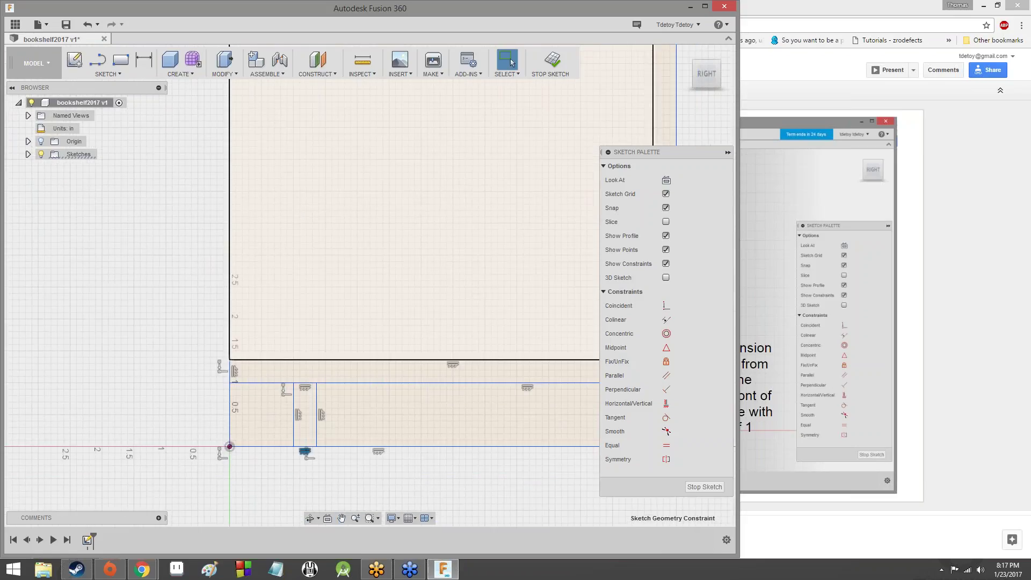
pyautogui.scroll(5, 404, 302)
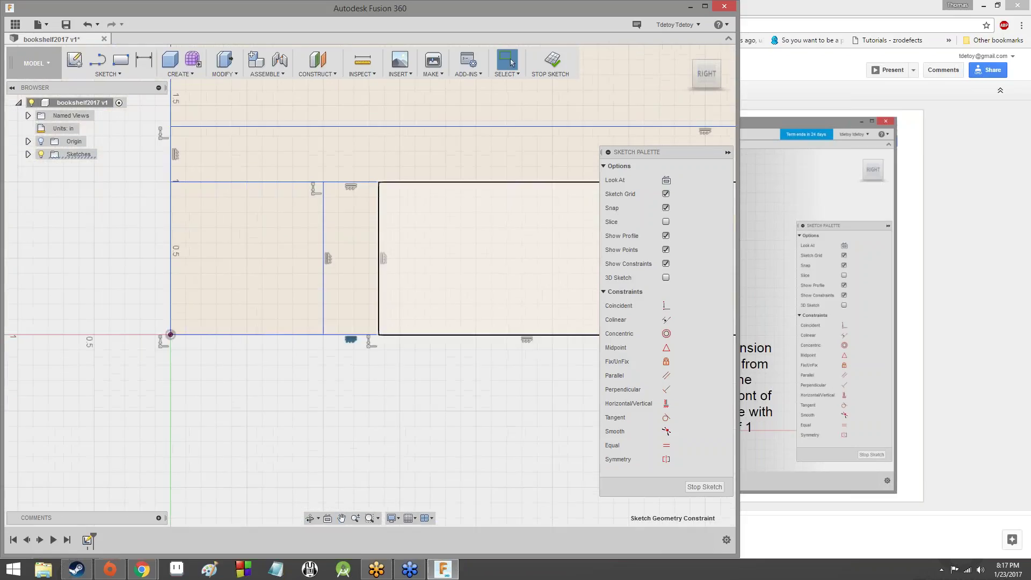
# - Compare the kick rectangle and bottom shelf geometry with the sketch constraints hidden and shown
pyautogui.click(666, 264)
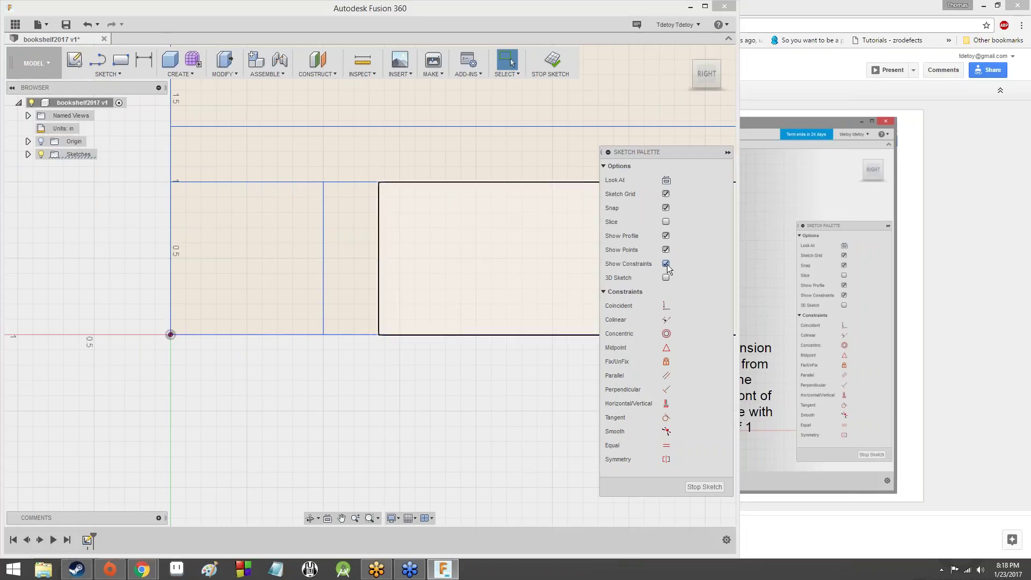
pyautogui.scroll(-6, 284, 278)
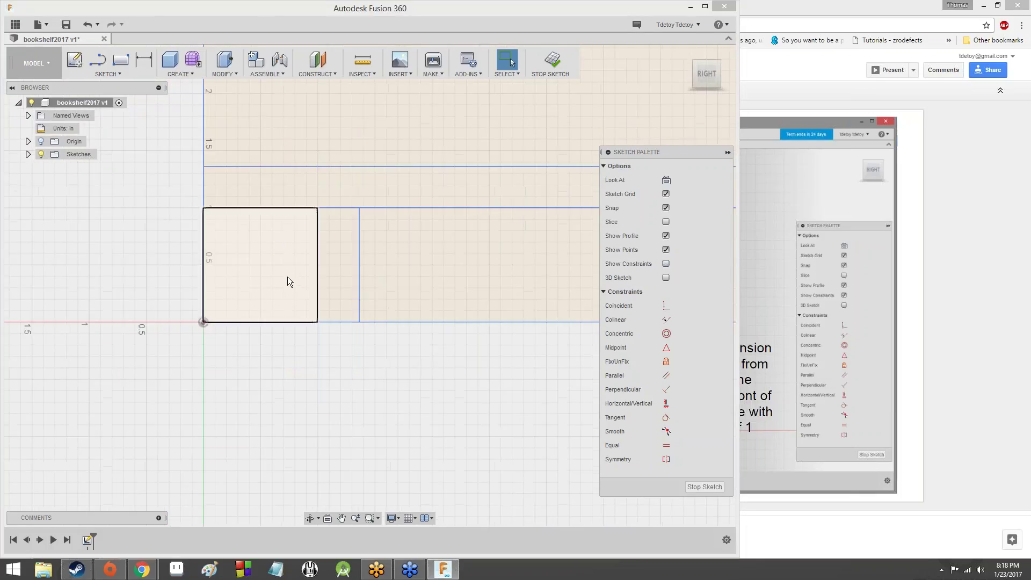
pyautogui.scroll(-3, 293, 253)
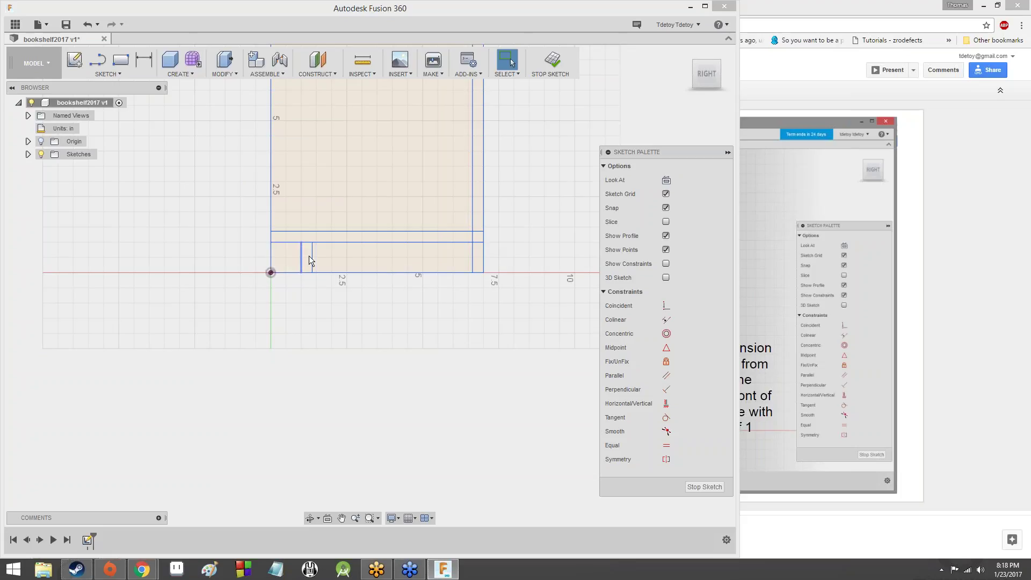
pyautogui.click(666, 264)
pyautogui.scroll(5, 415, 246)
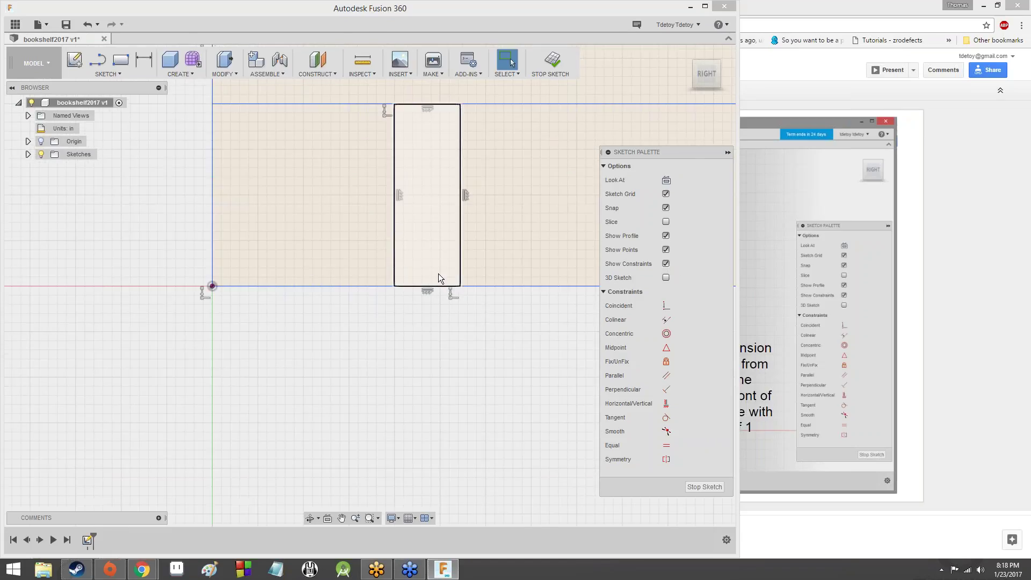
pyautogui.scroll(3, 467, 297)
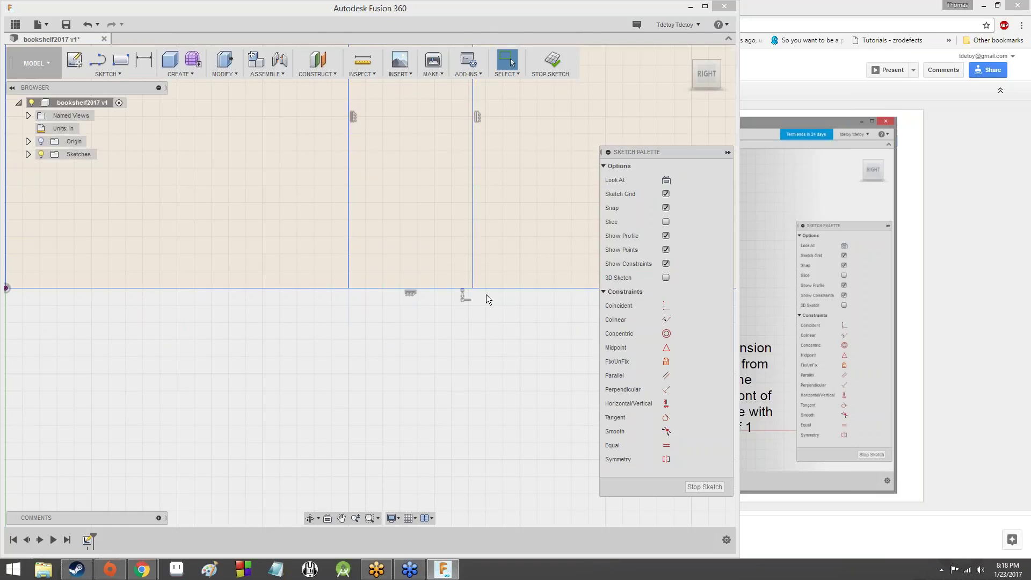
pyautogui.scroll(-5, 485, 255)
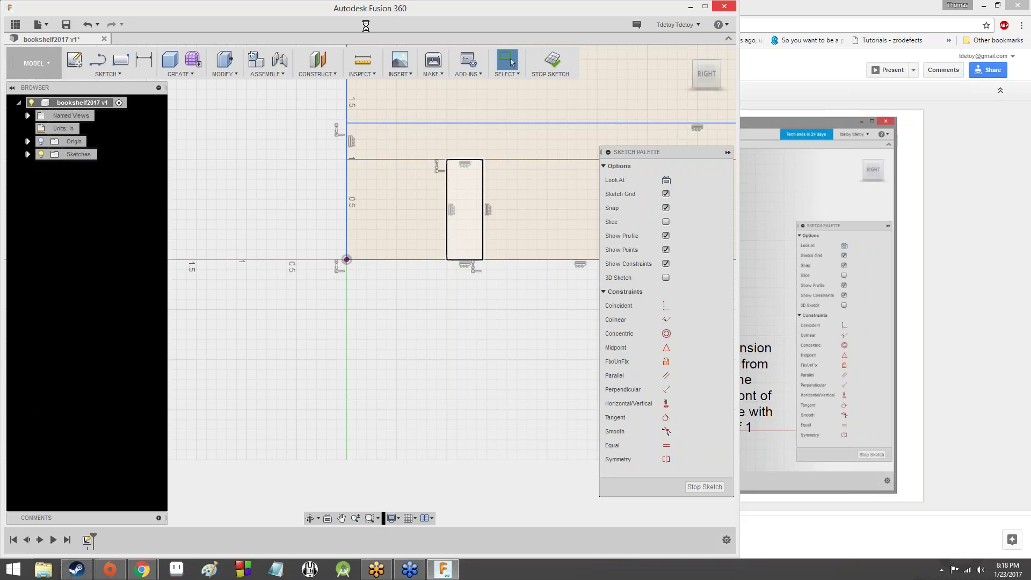
# - Reposition the Fusion 360 window over the lesson slides so that the whole window is visible
pyautogui.moveTo(355, 11); pyautogui.dragTo(670, 477)
pyautogui.moveTo(524, 326); pyautogui.dragTo(292, 1)
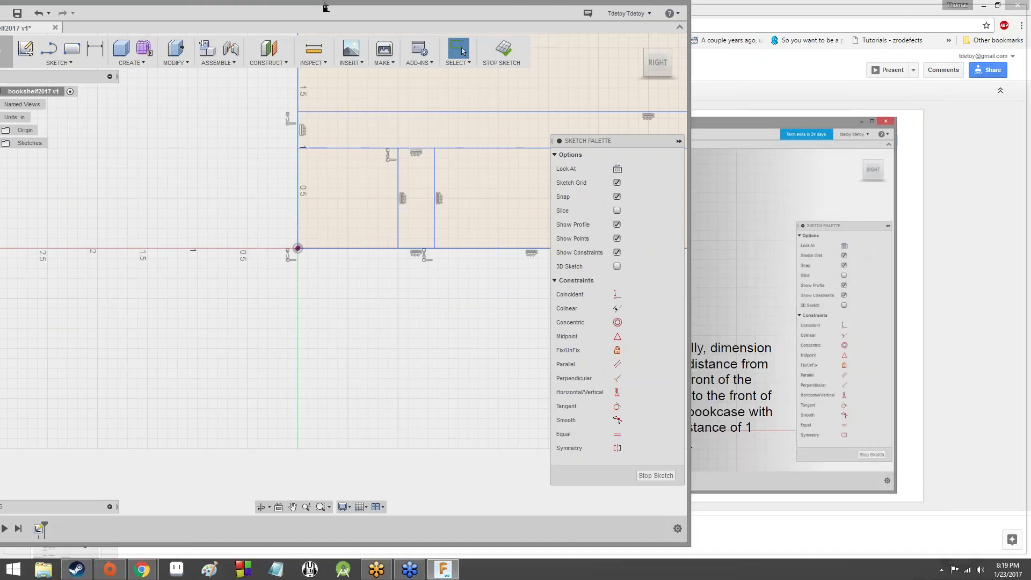
pyautogui.moveTo(81, 2); pyautogui.dragTo(159, 11)
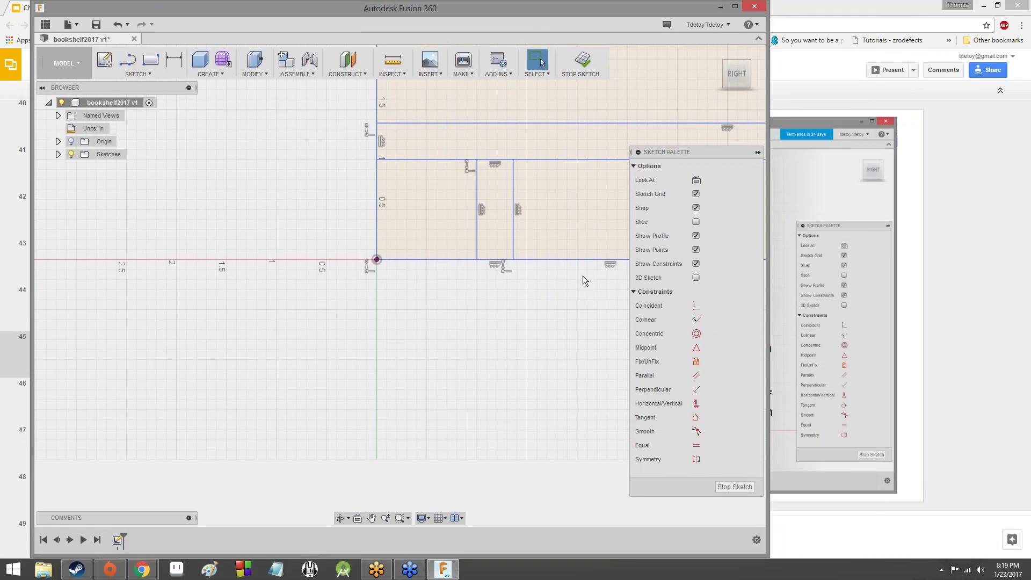
# - Inspect the base line at the kick rectangle and the full cross-section with its constraints shown
pyautogui.scroll(4, 582, 276)
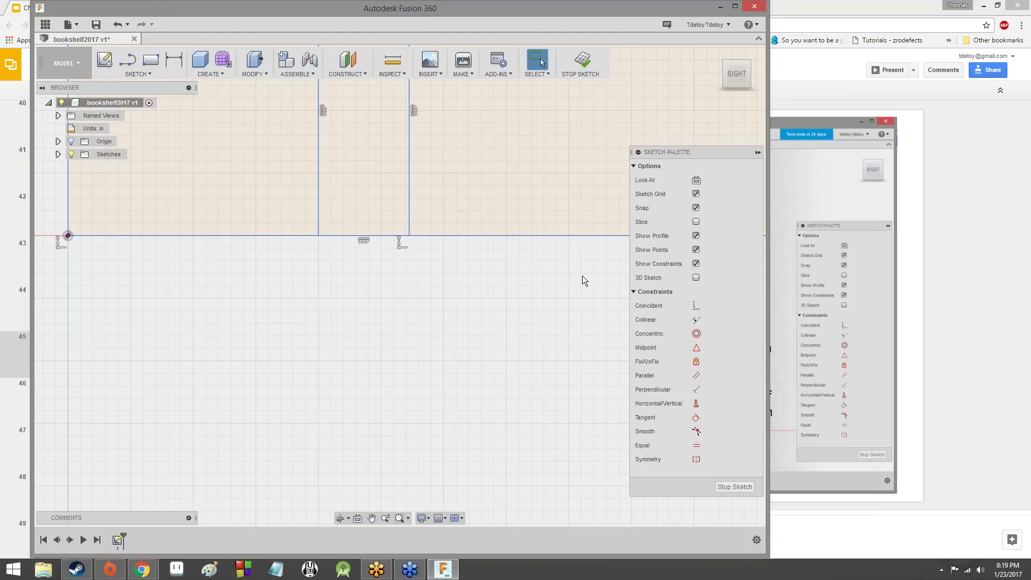
pyautogui.scroll(-1, 487, 225)
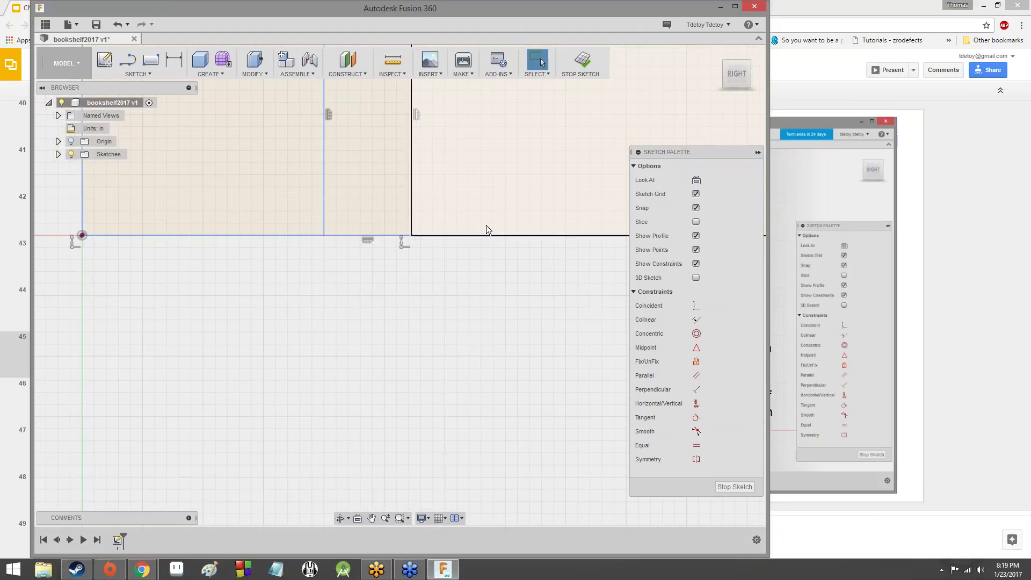
pyautogui.scroll(-6, 486, 225)
pyautogui.scroll(-1, 372, 153)
pyautogui.moveTo(372, 154); pyautogui.dragTo(241, 390, button='middle')
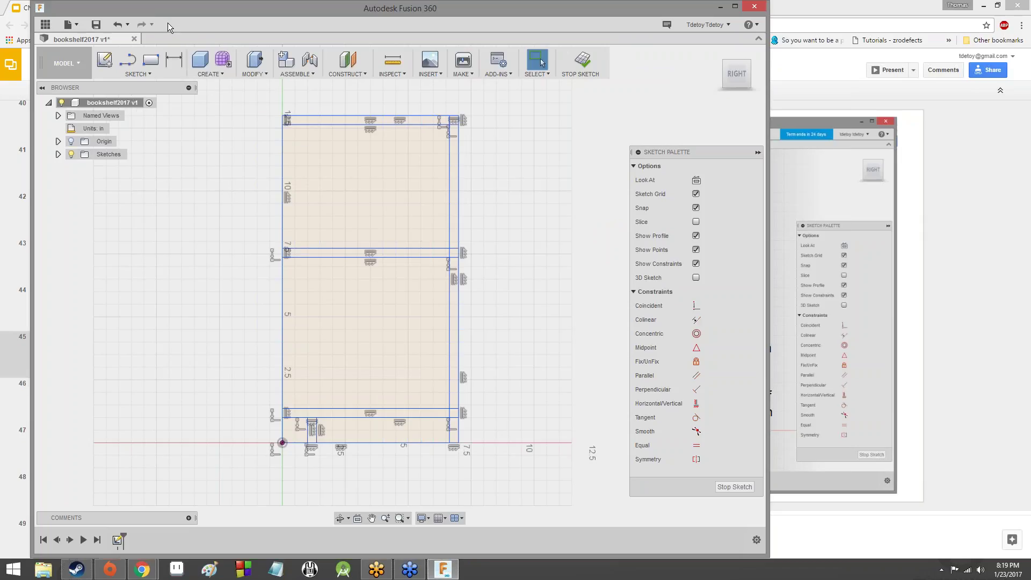
# - Try to dimension the distance from the bookcase's front edge to the front line of the kick
pyautogui.click(173, 60)
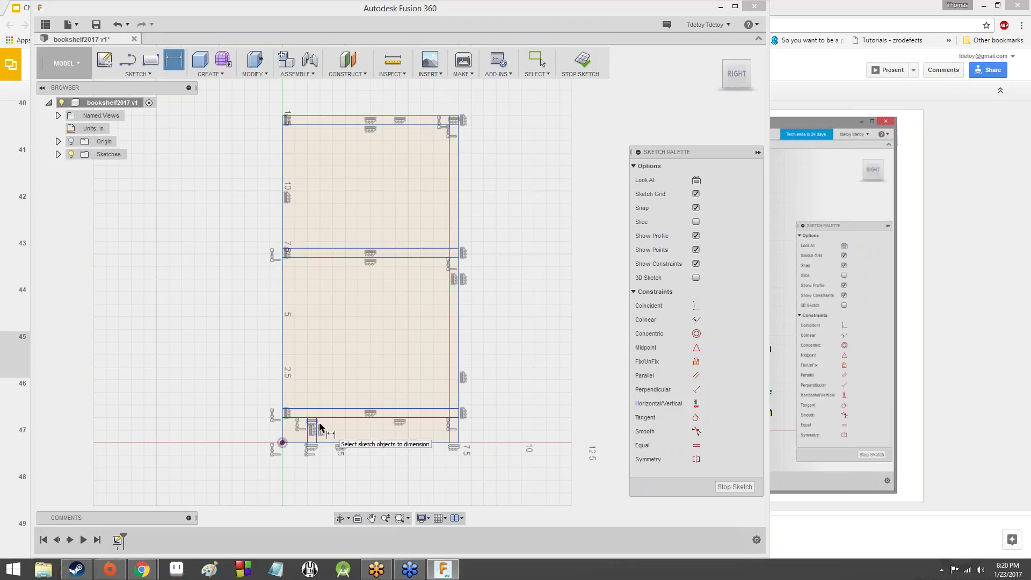
pyautogui.scroll(5, 299, 430)
pyautogui.scroll(5, 301, 428)
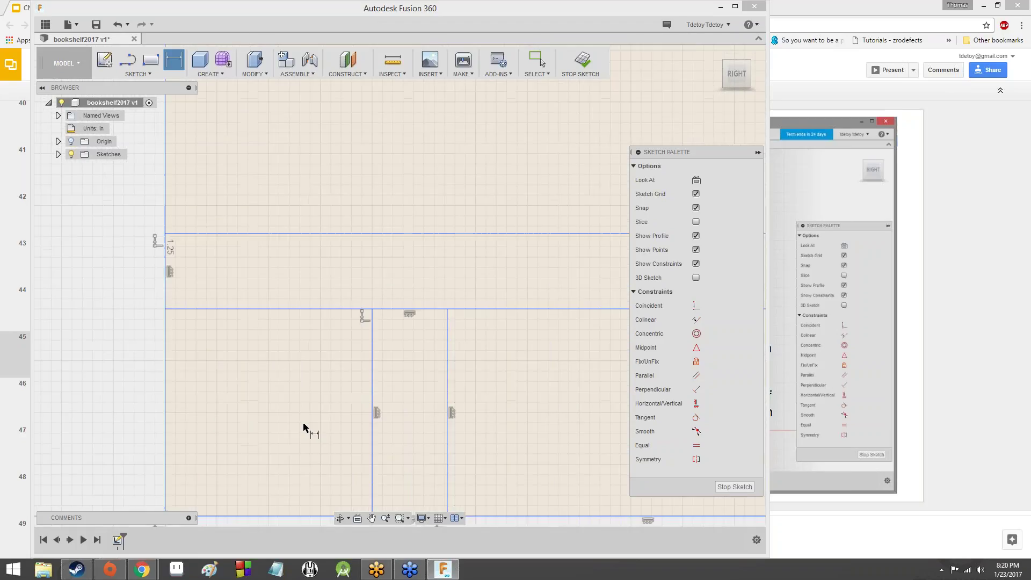
pyautogui.scroll(-6, 304, 428)
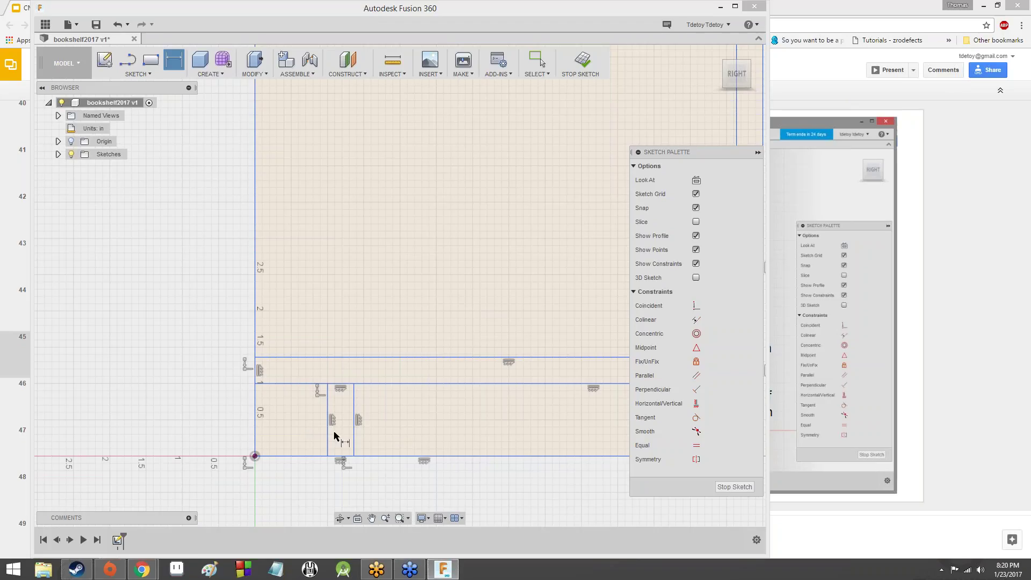
pyautogui.click(255, 427)
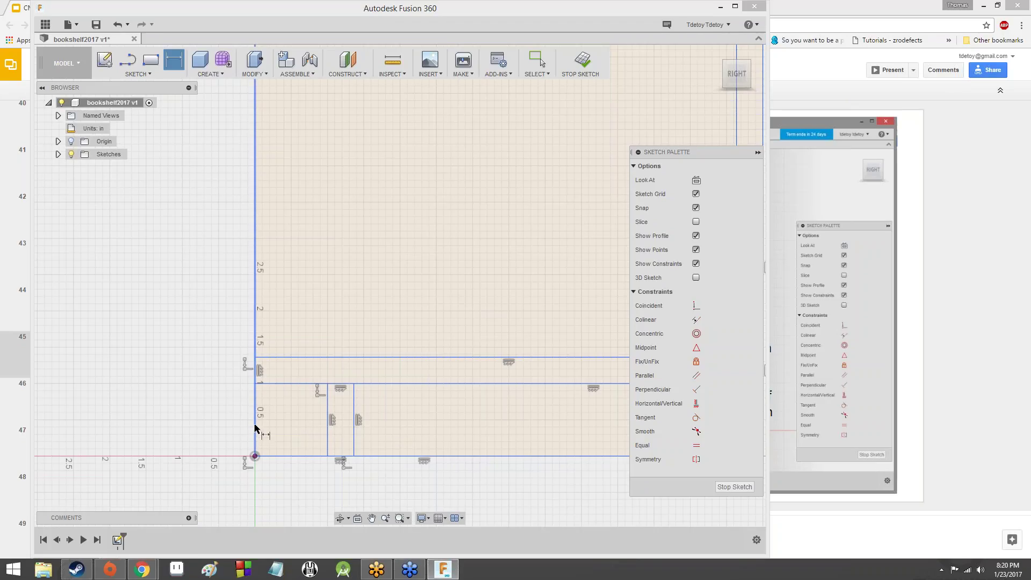
pyautogui.click(328, 443)
pyautogui.click(301, 513)
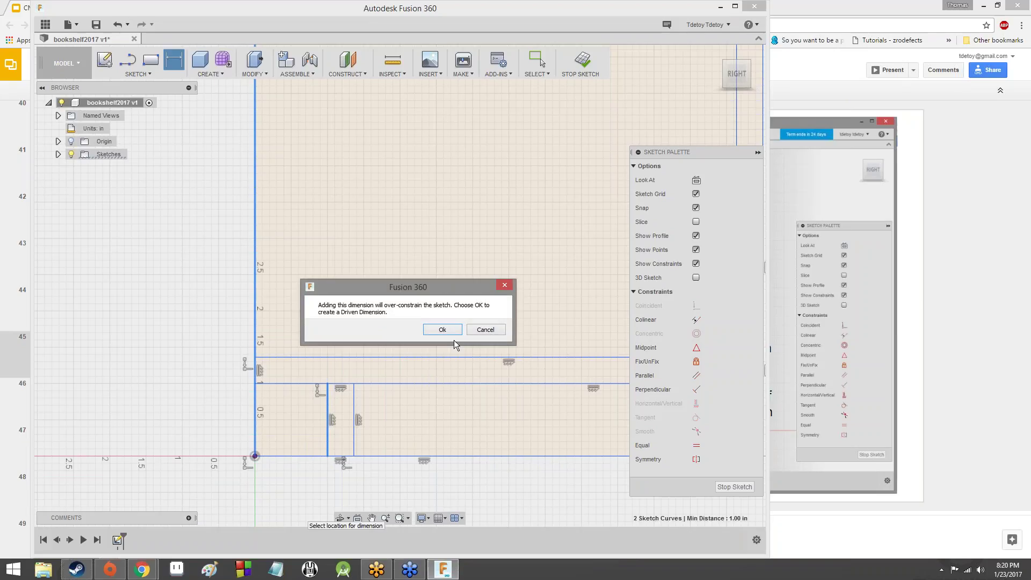
pyautogui.click(485, 329)
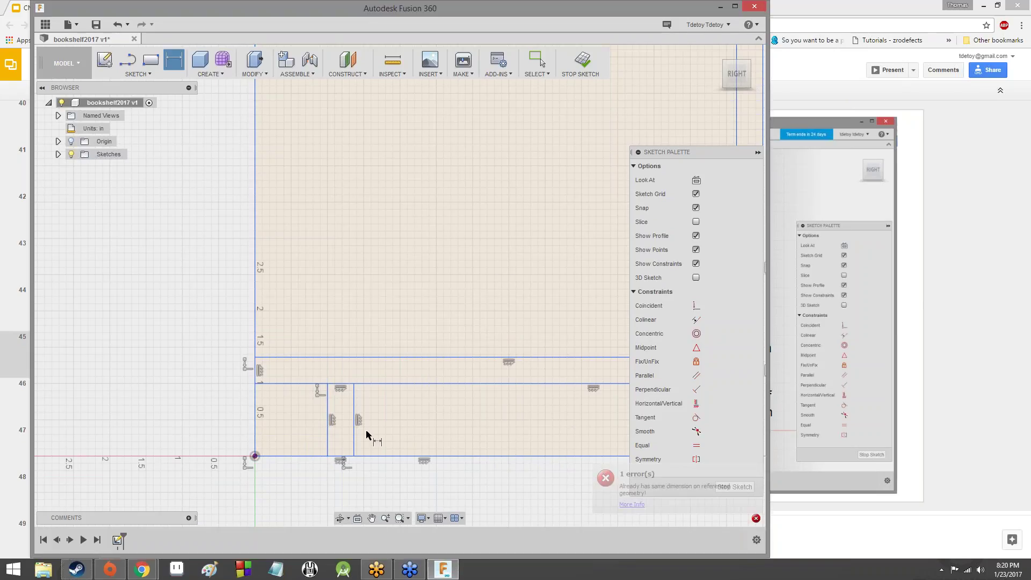
pyautogui.scroll(2, 282, 474)
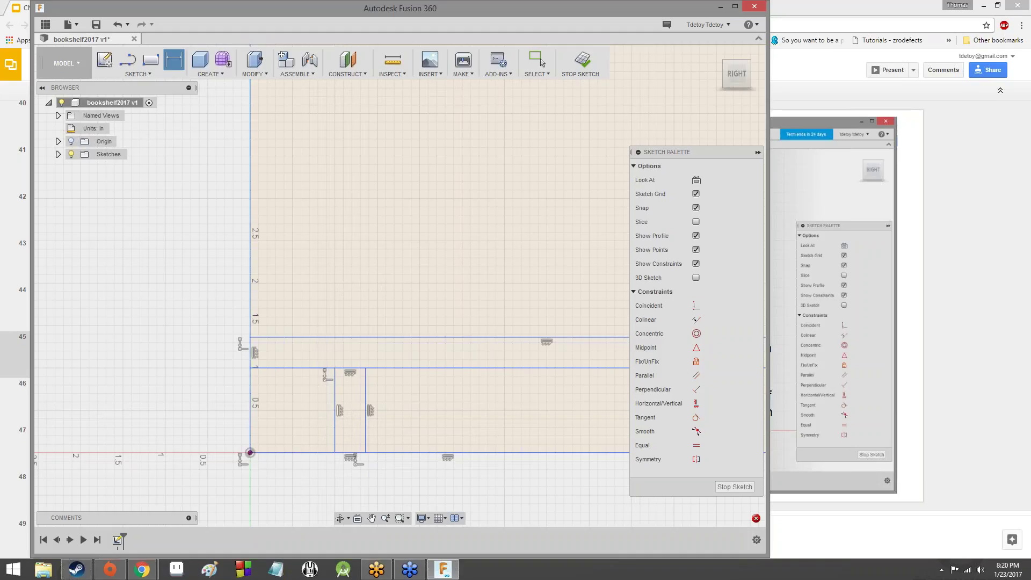
# - Check the named views, origin and sketches in the browser, toggling the visibility of the origin and Sketch1 off and on
pyautogui.click(71, 142)
pyautogui.click(71, 142)
pyautogui.click(58, 154)
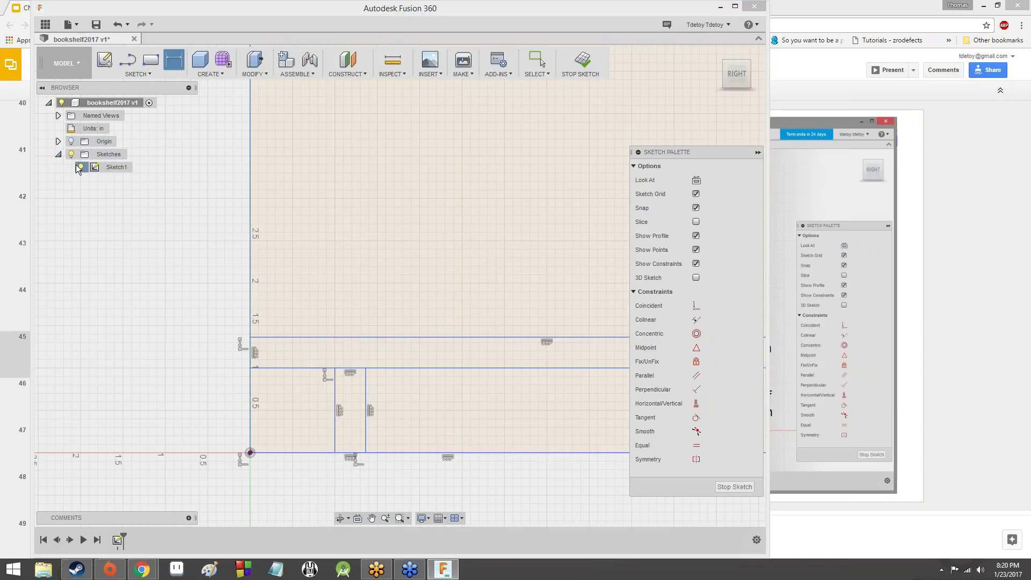
pyautogui.click(80, 166)
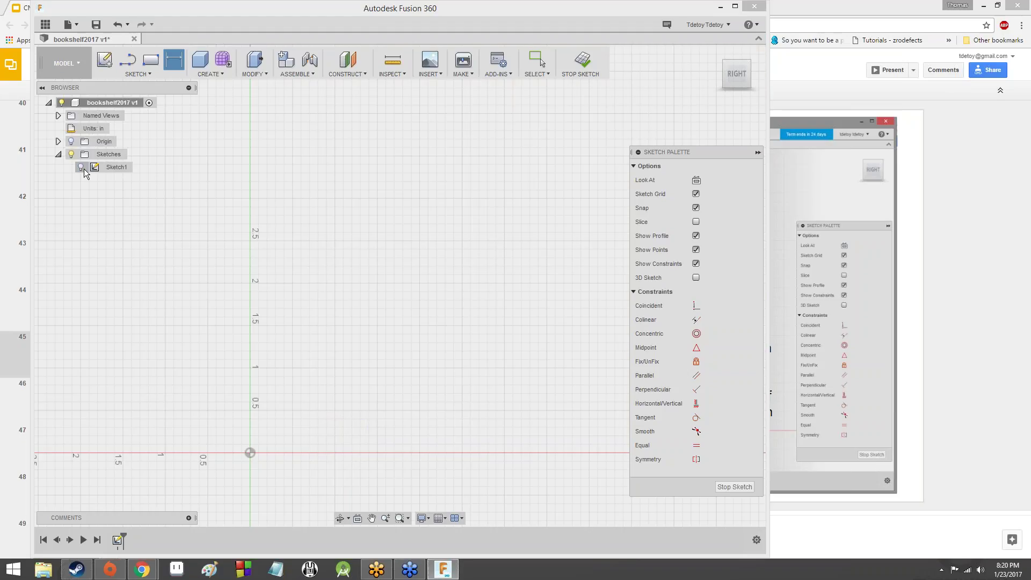
pyautogui.click(81, 167)
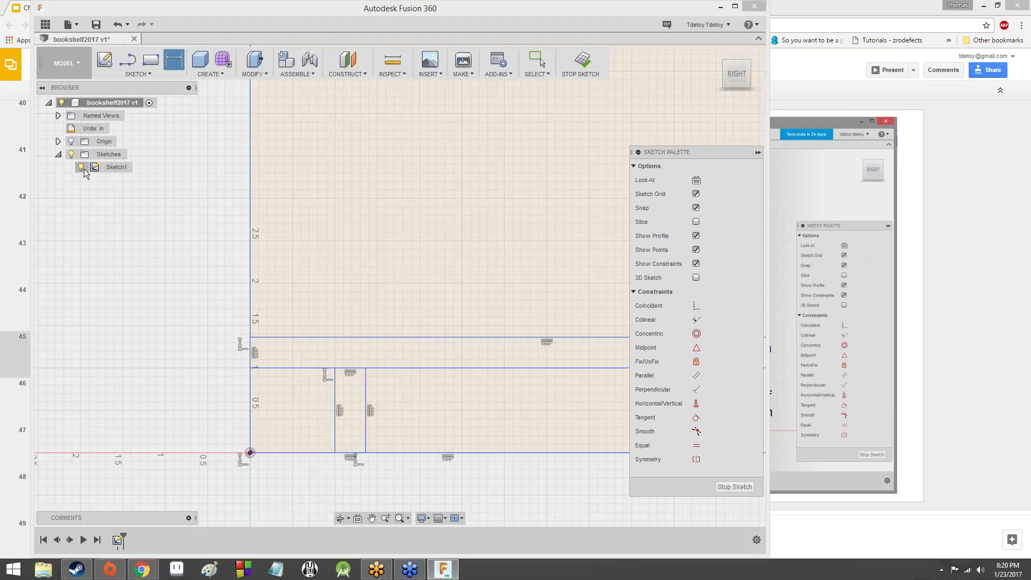
pyautogui.click(58, 116)
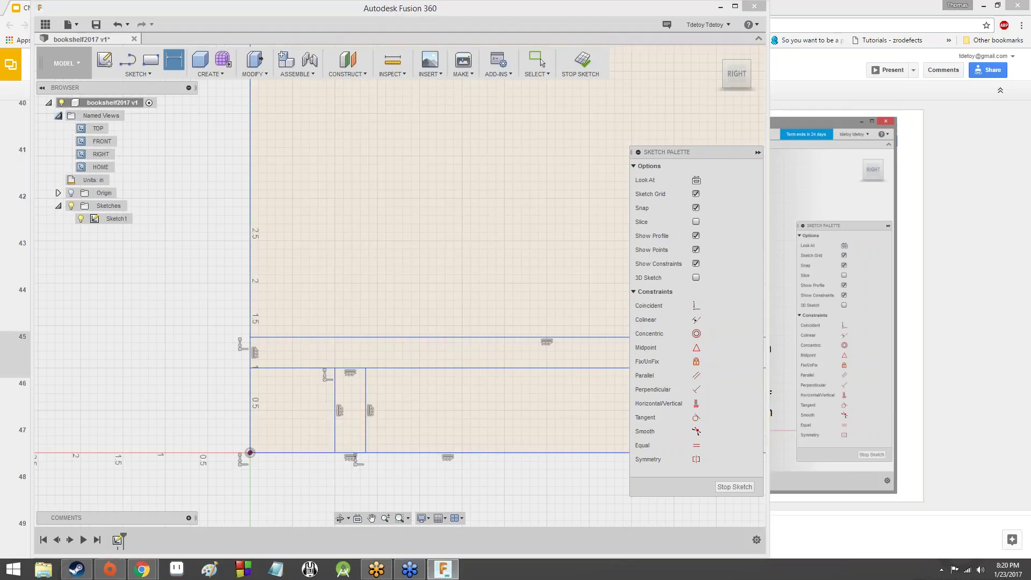
pyautogui.click(58, 115)
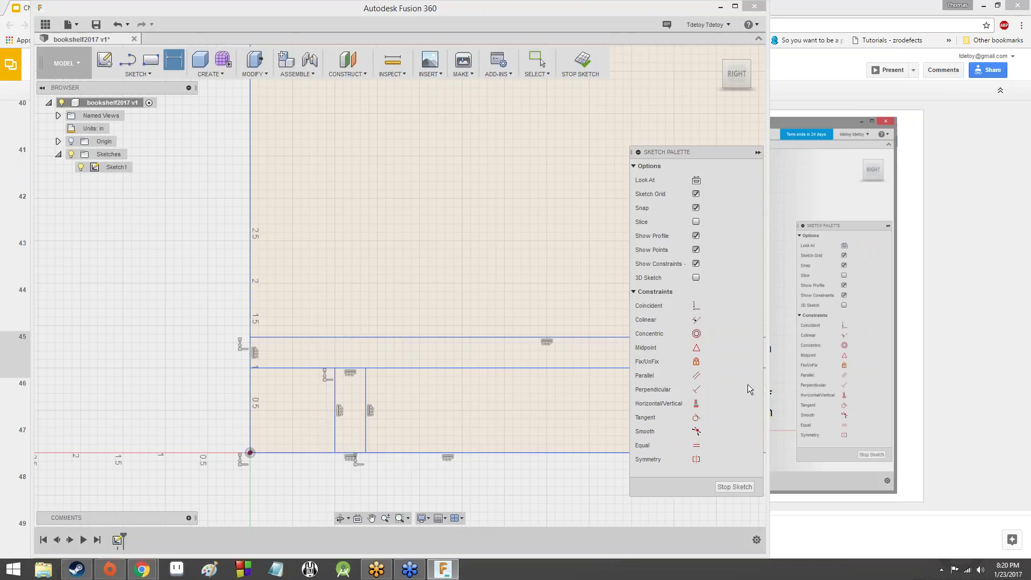
# - Switch to the Google Slides lesson and read ahead to slide 48 on extruding the top rectangles by Width
pyautogui.click(777, 388)
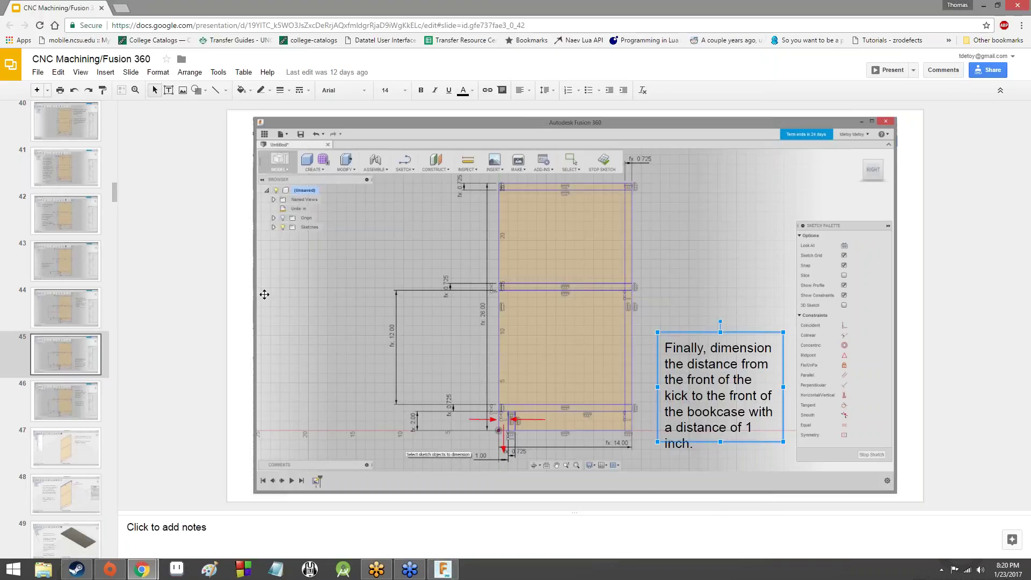
pyautogui.click(210, 280)
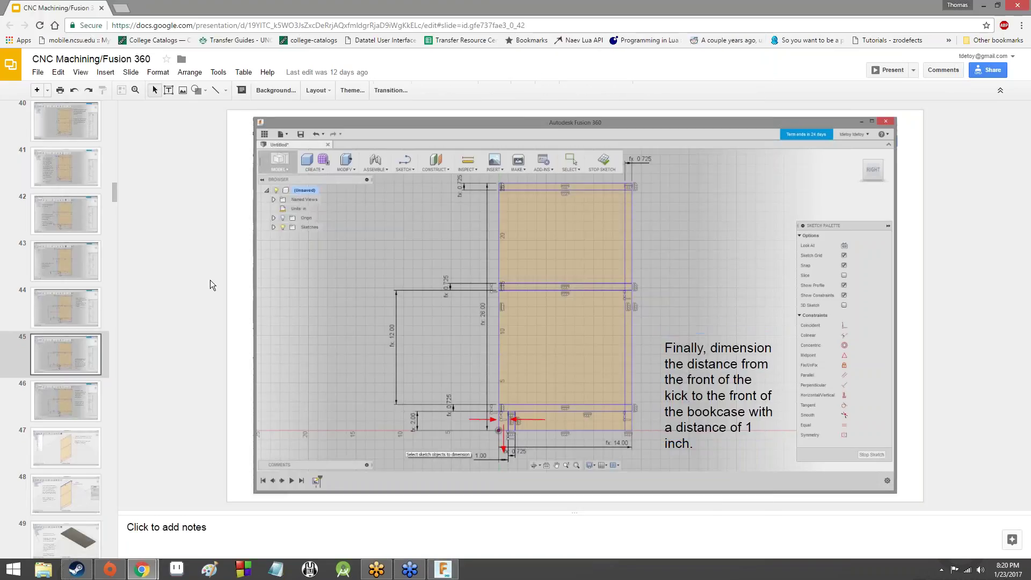
pyautogui.press('Down')
pyautogui.press('Down')
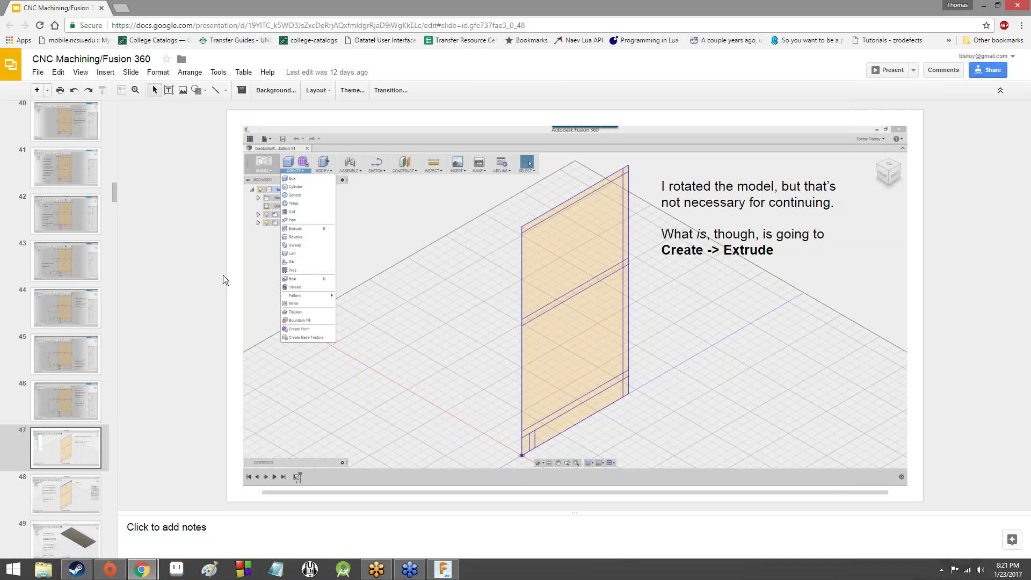
pyautogui.press('Down')
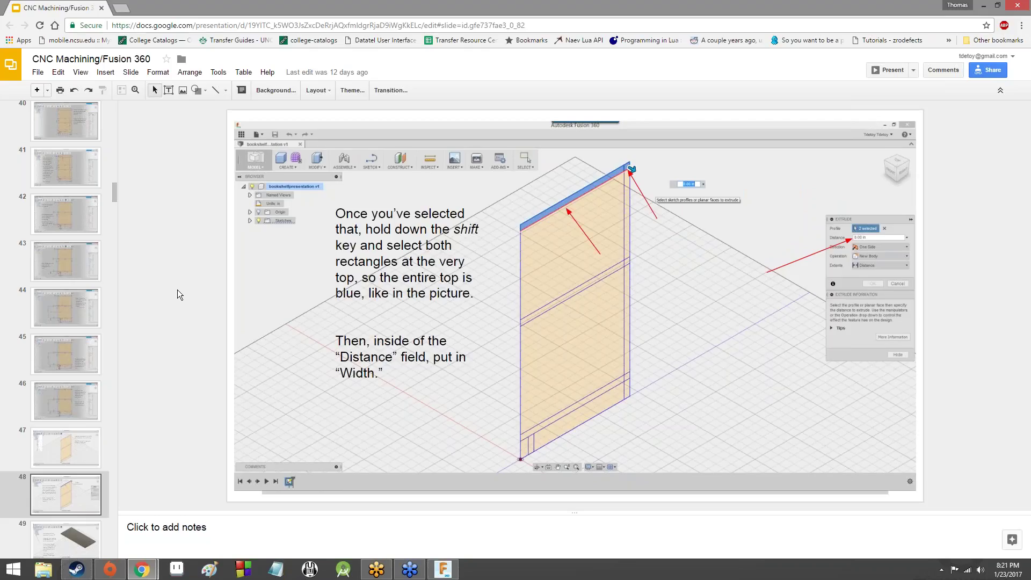
# - Return to Fusion 360, exit the Dimension command and finish the bookcase cross-section sketch
pyautogui.click(442, 569)
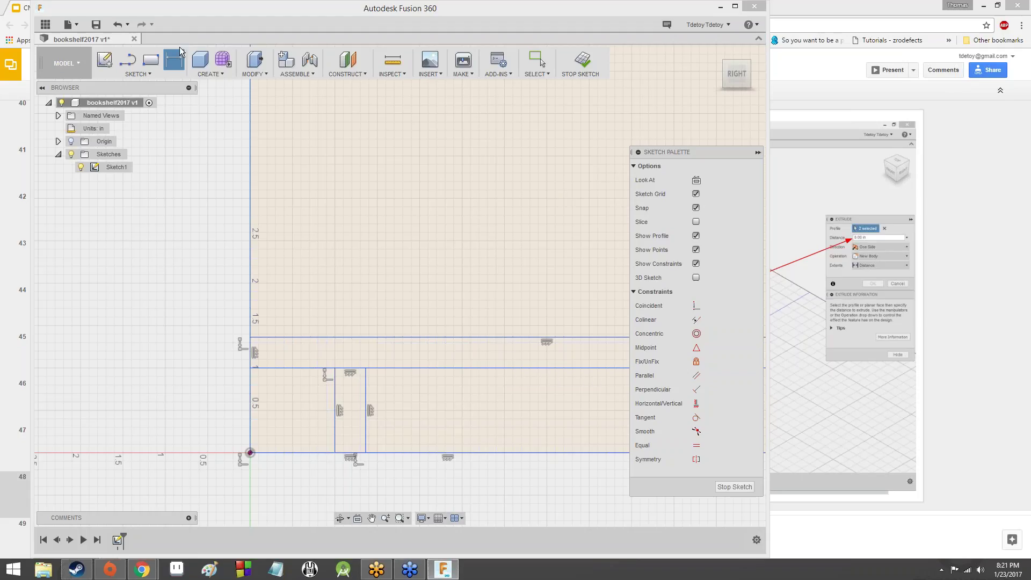
pyautogui.press('Escape')
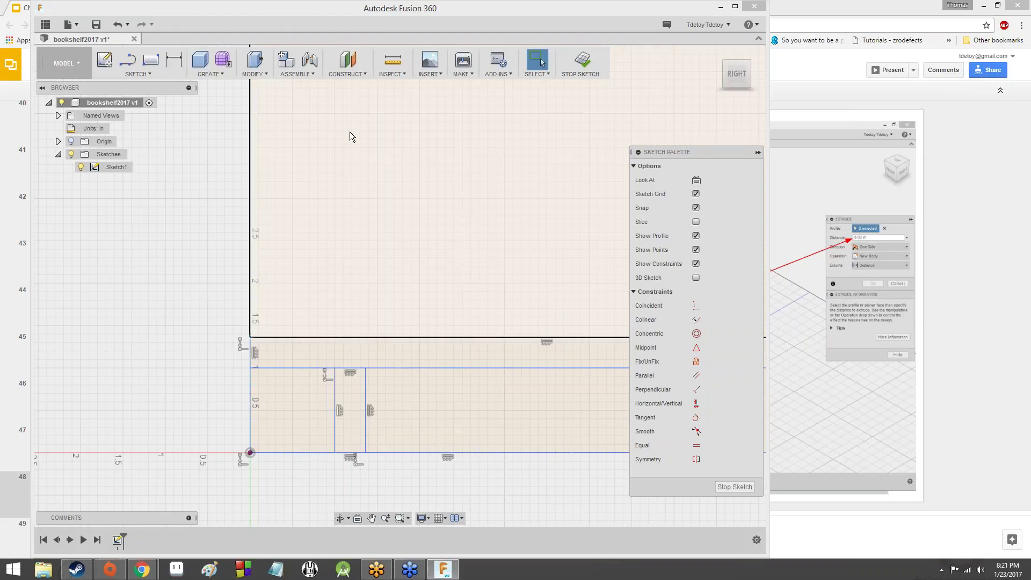
pyautogui.click(734, 487)
pyautogui.scroll(5, 571, 337)
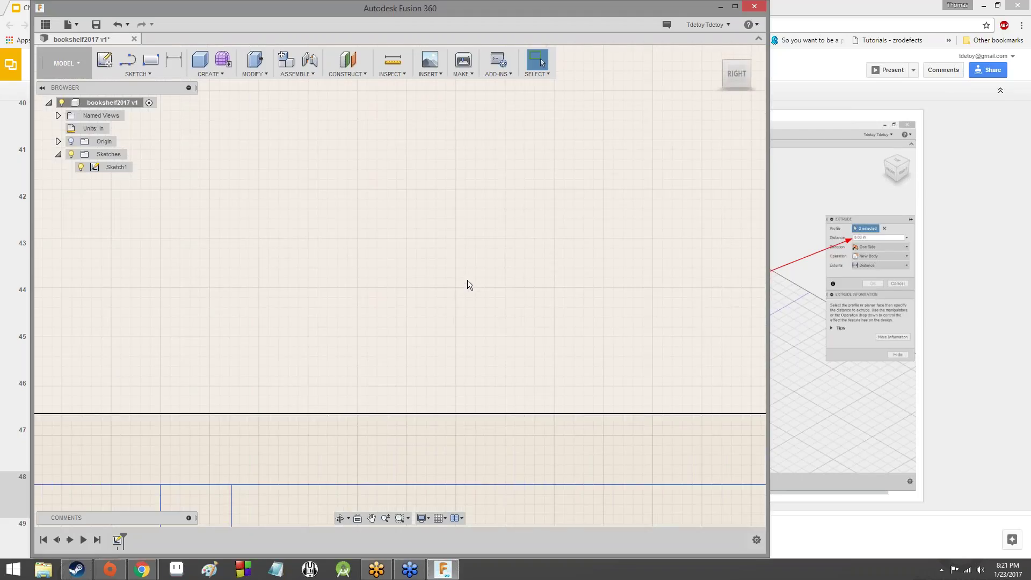
pyautogui.scroll(-8, 468, 285)
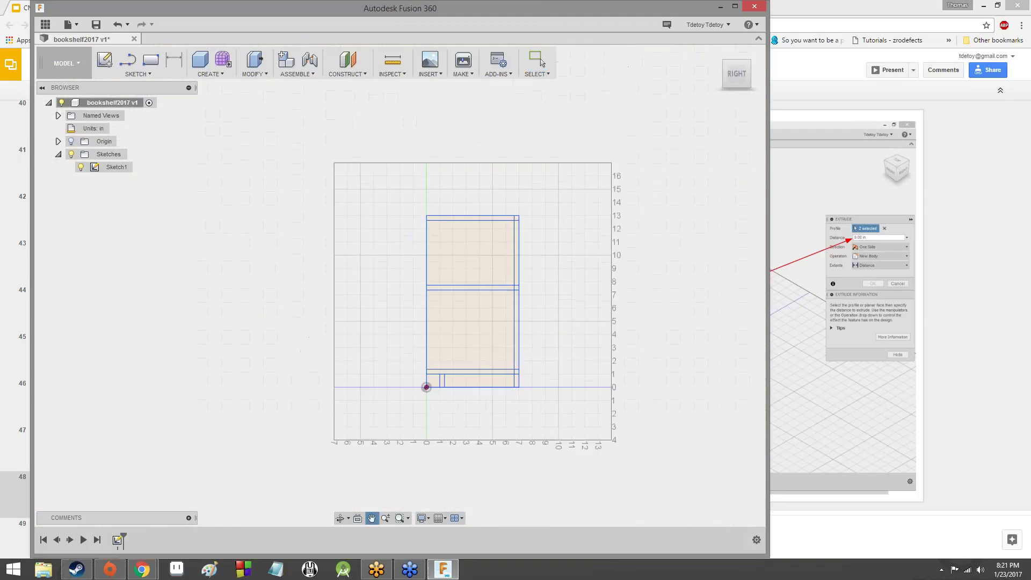
pyautogui.scroll(3, 534, 313)
pyautogui.scroll(3, 518, 235)
pyautogui.scroll(-3, 518, 235)
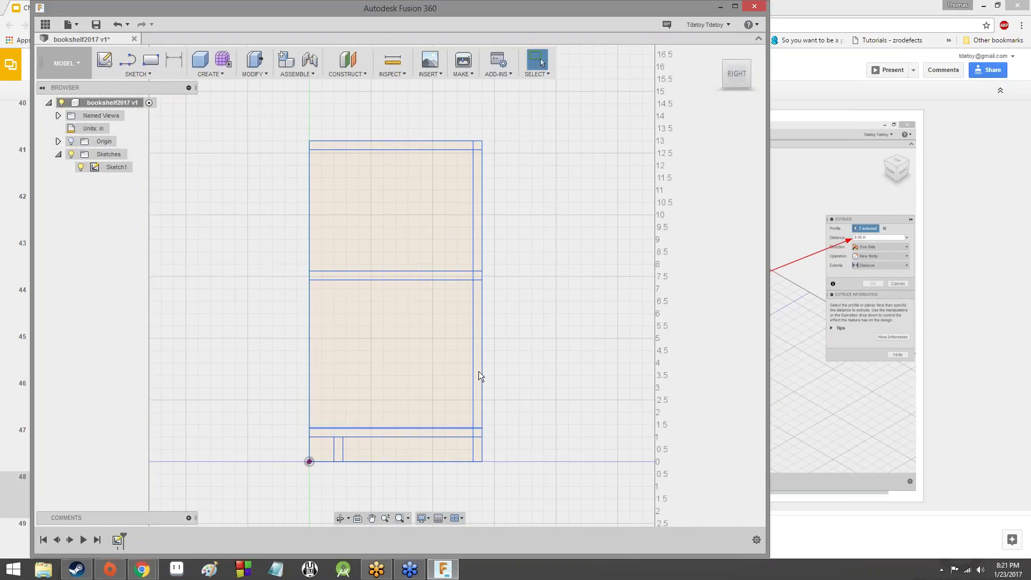
# - Orbit around the bookcase cross-section to examine it from the right side and from an angled three-dimensional view
pyautogui.moveTo(738, 77)
pyautogui.mouseDown()
pyautogui.moveTo(793, 111)
pyautogui.moveTo(819, 109)
pyautogui.moveTo(771, 78)
pyautogui.moveTo(734, 103)
pyautogui.moveTo(821, 87)
pyautogui.moveTo(807, 58)
pyautogui.moveTo(753, 69)
pyautogui.moveTo(792, 102)
pyautogui.moveTo(766, 85)
pyautogui.moveTo(774, 98)
pyautogui.moveTo(805, 97)
pyautogui.moveTo(756, 75)
pyautogui.moveTo(780, 83)
pyautogui.moveTo(771, 76)
pyautogui.moveTo(726, 85)
pyautogui.moveTo(735, 88)
pyautogui.moveTo(745, 86)
pyautogui.moveTo(730, 74)
pyautogui.mouseUp()
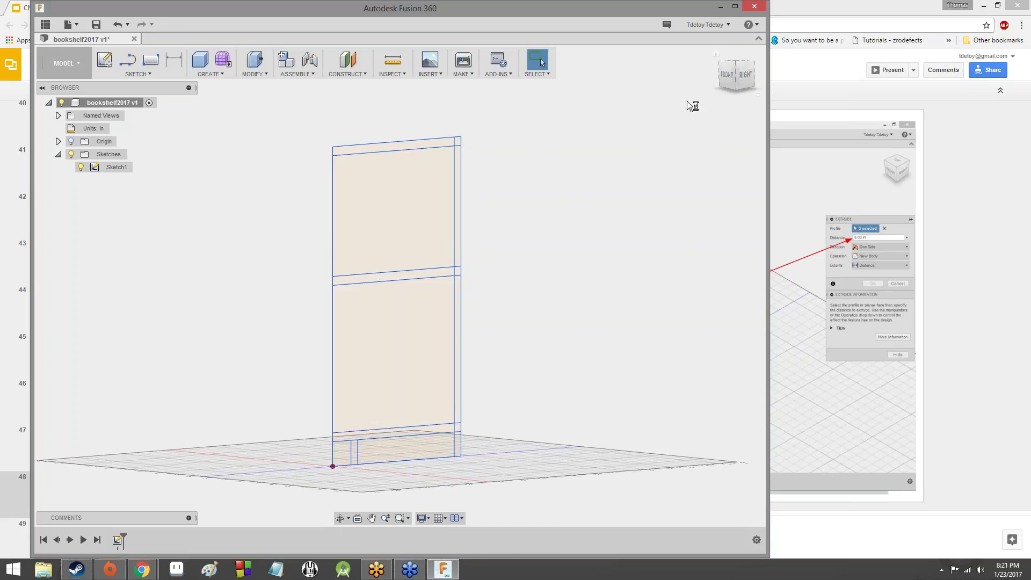
pyautogui.moveTo(730, 84); pyautogui.dragTo(730, 115)
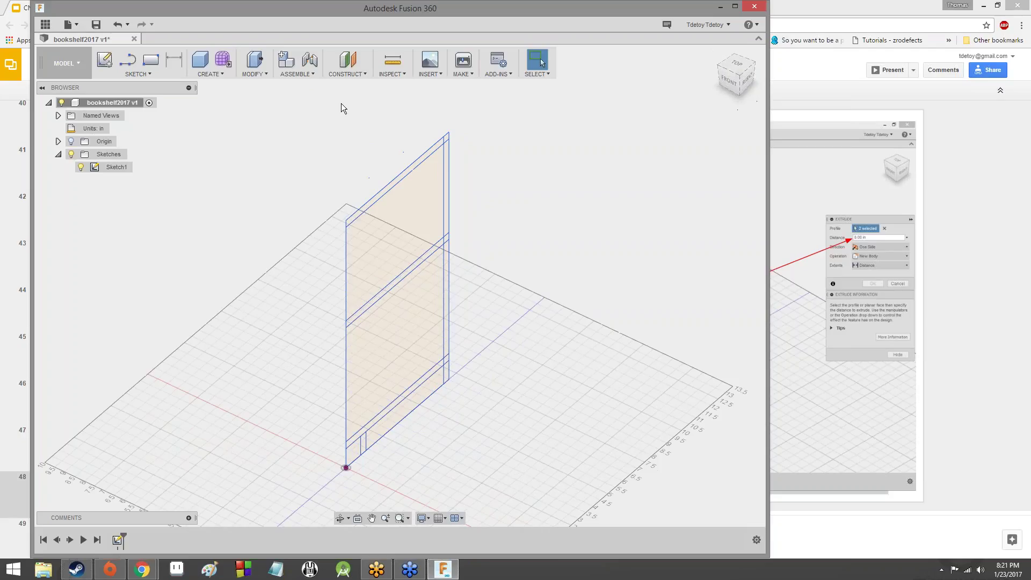
pyautogui.click(215, 76)
pyautogui.click(215, 76)
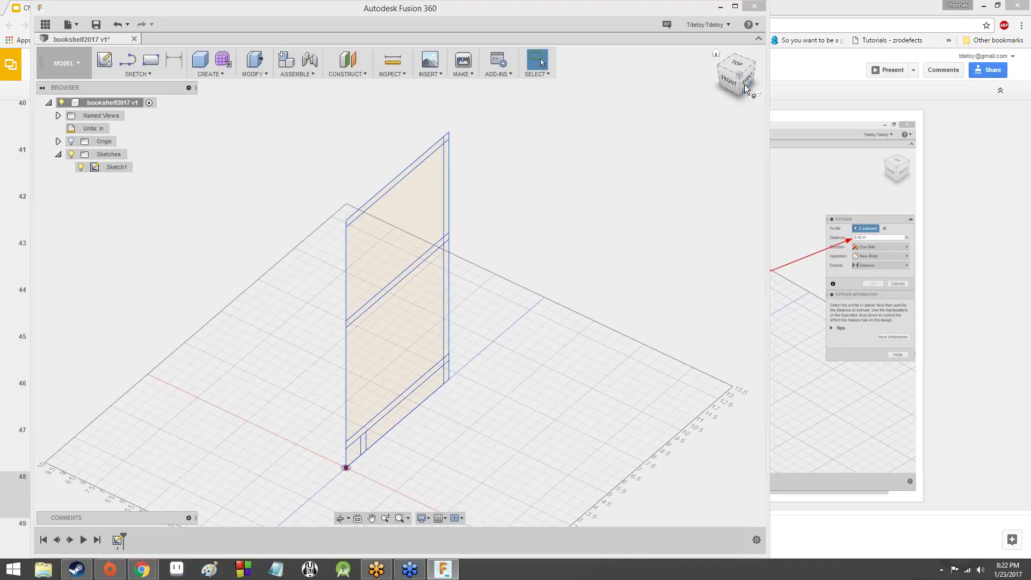
pyautogui.moveTo(742, 102)
pyautogui.mouseDown()
pyautogui.moveTo(715, 75)
pyautogui.moveTo(739, 75)
pyautogui.mouseUp()
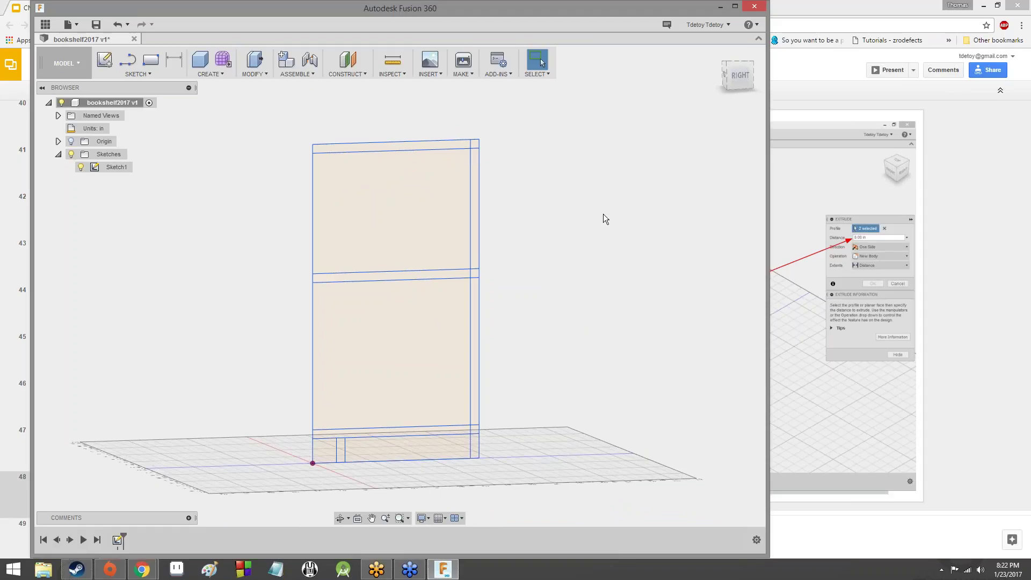
pyautogui.moveTo(736, 75); pyautogui.dragTo(726, 76)
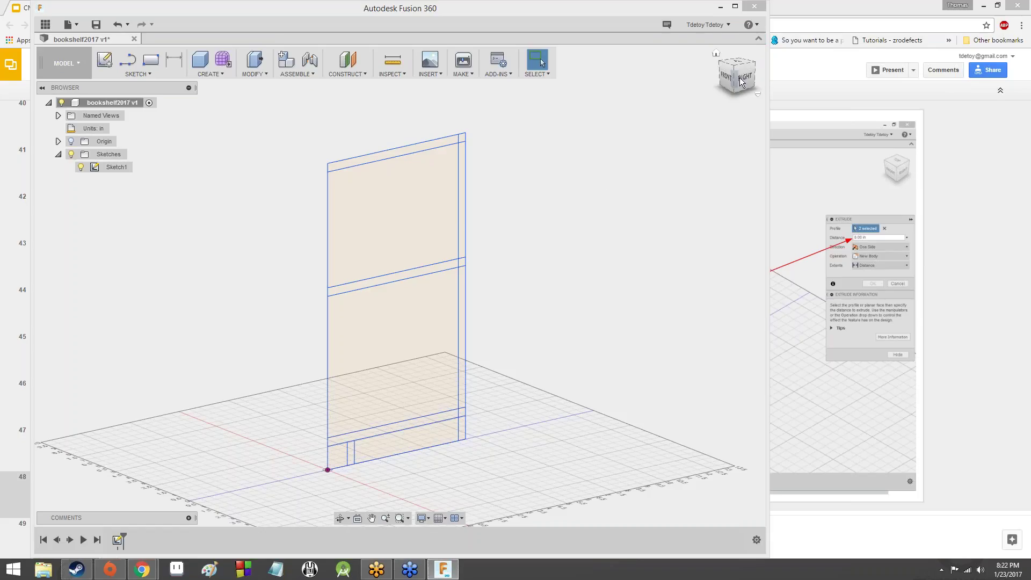
pyautogui.moveTo(741, 82)
pyautogui.mouseDown()
pyautogui.moveTo(742, 114)
pyautogui.moveTo(757, 102)
pyautogui.moveTo(724, 72)
pyautogui.mouseUp()
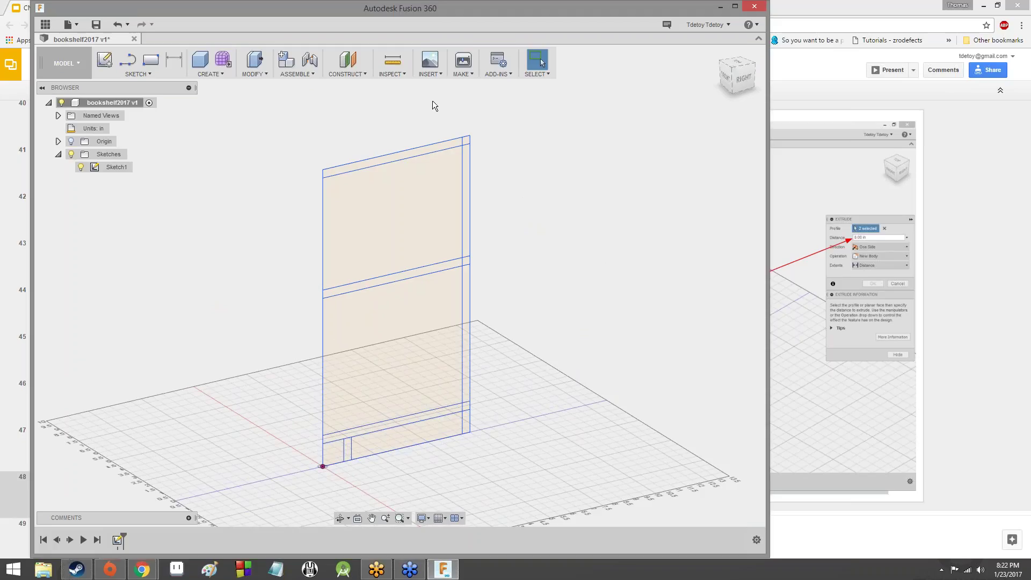
# - Reopen the bookcase cross-section sketch to check its dimensions, and leave it without drawing a rectangle
pyautogui.click(150, 70)
pyautogui.click(400, 172)
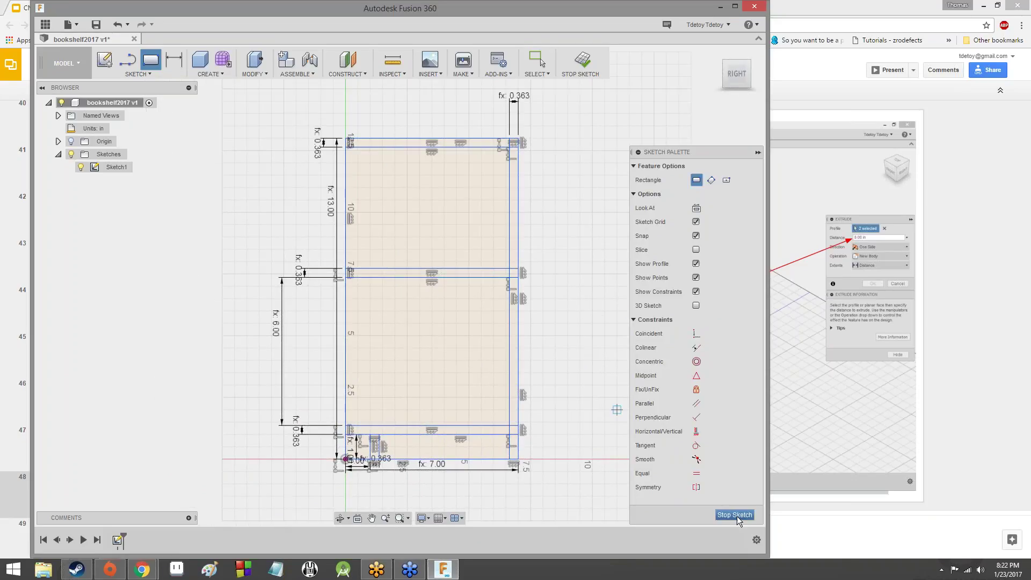
pyautogui.press('Escape')
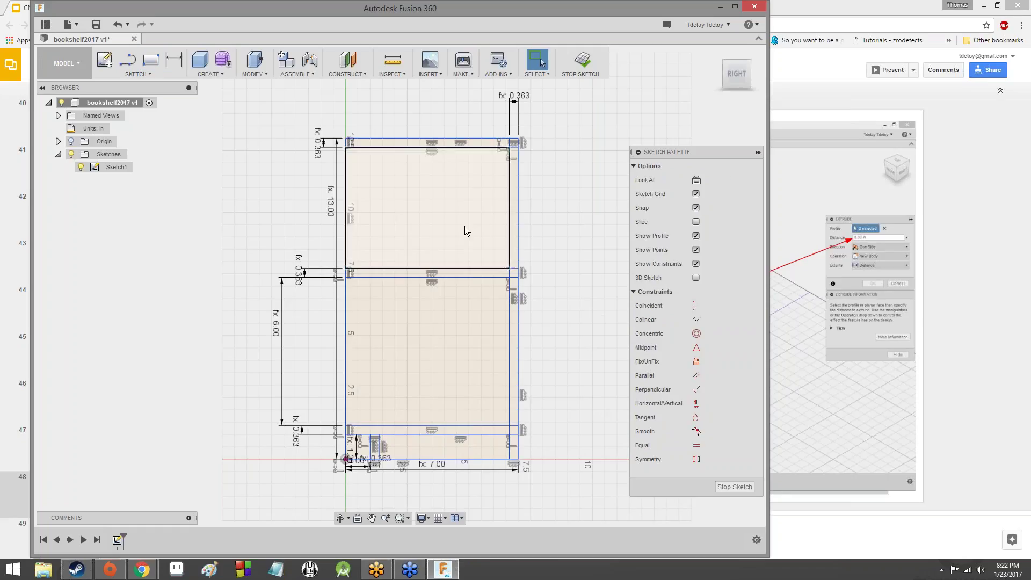
pyautogui.click(737, 487)
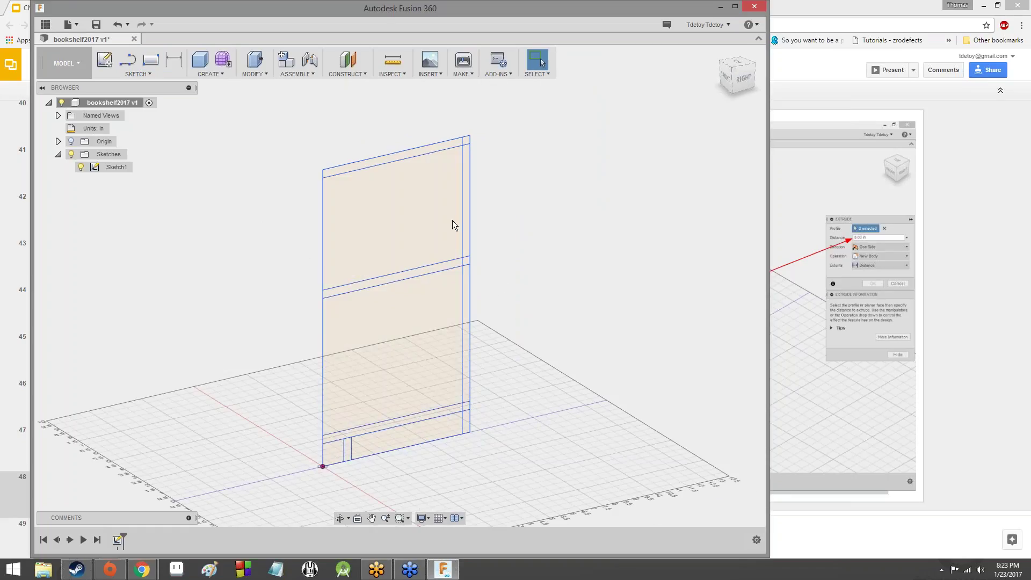
# - Start an Extrude and select both narrow rectangles along the very top of the bookcase cross-section sketch
pyautogui.click(743, 79)
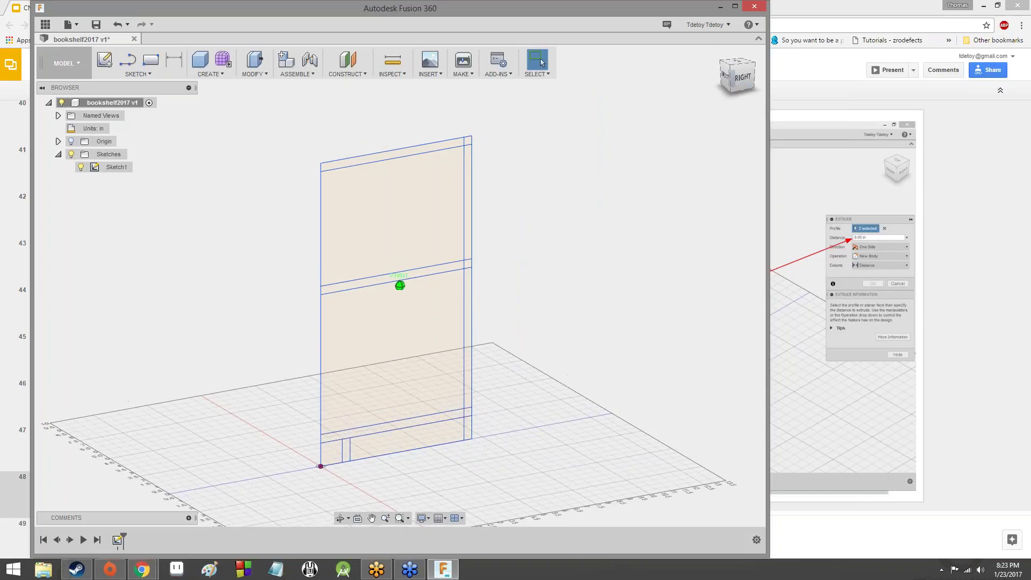
pyautogui.click(725, 65)
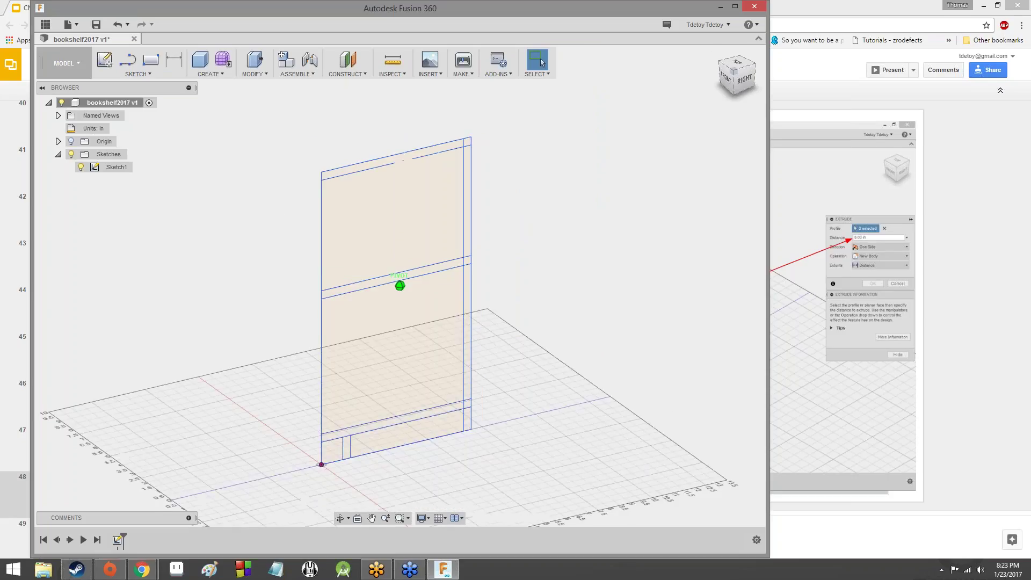
pyautogui.moveTo(744, 92)
pyautogui.mouseDown()
pyautogui.moveTo(739, 83)
pyautogui.moveTo(744, 89)
pyautogui.mouseUp()
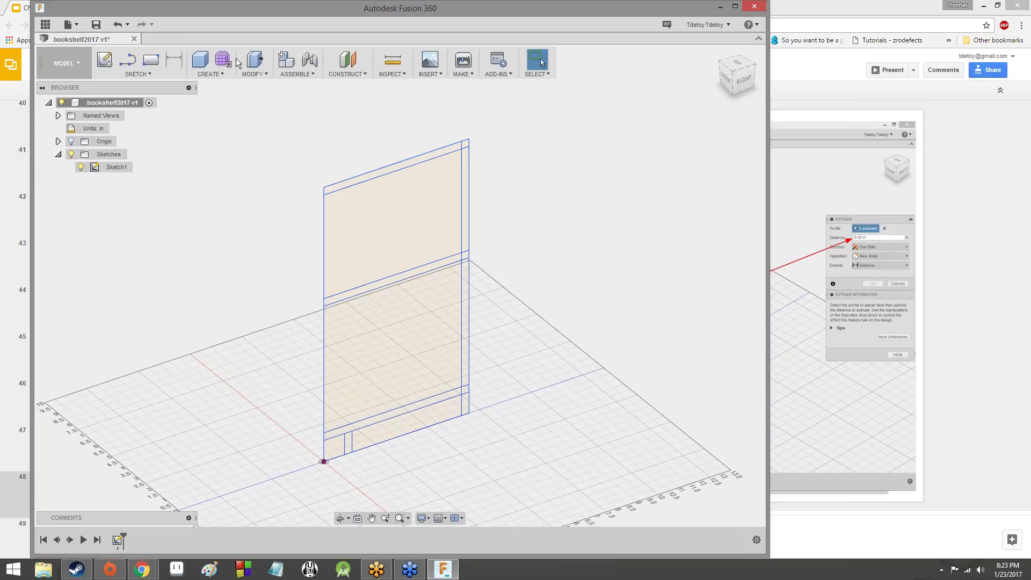
pyautogui.click(211, 74)
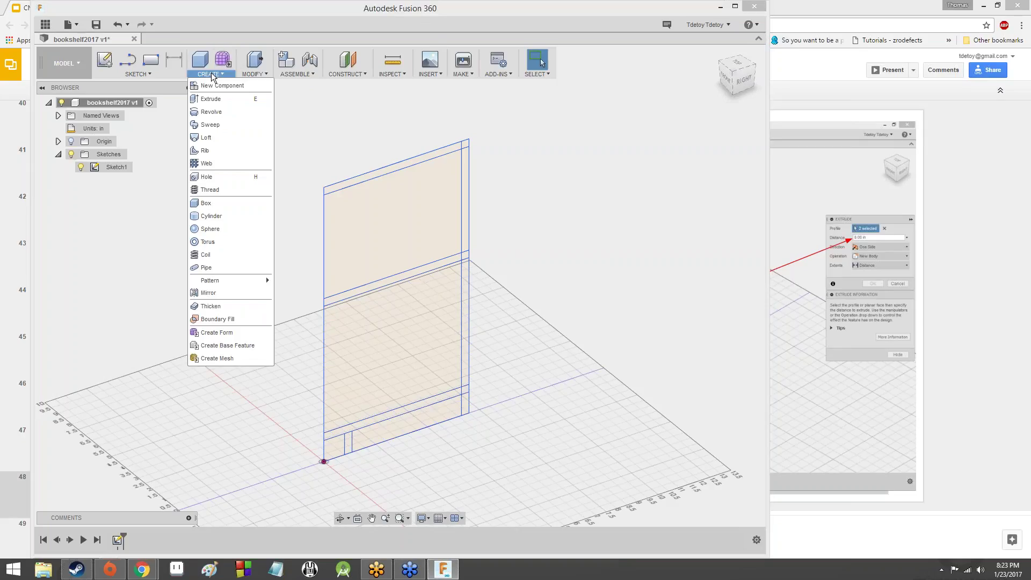
pyautogui.click(232, 99)
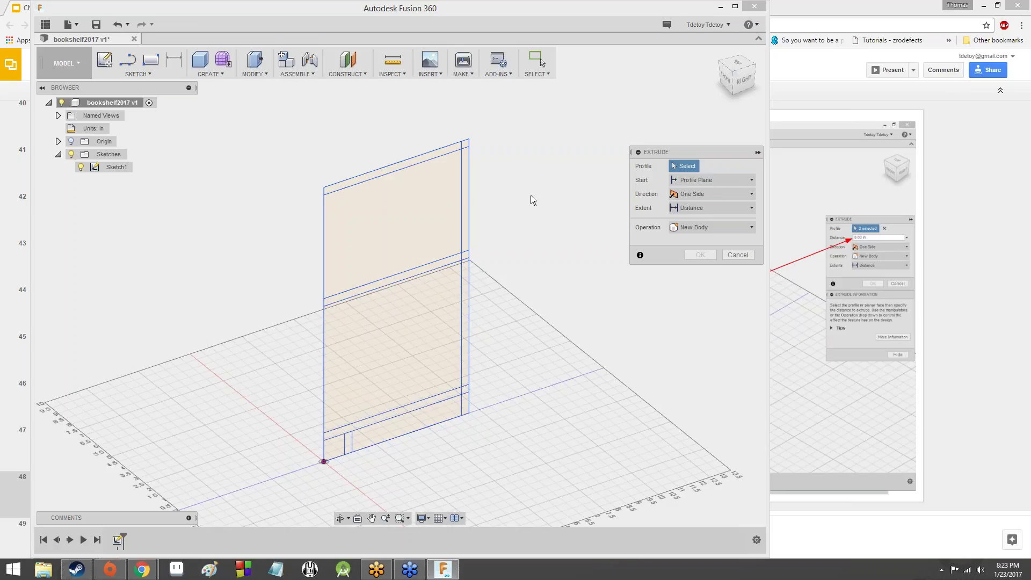
pyautogui.scroll(-1, 453, 130)
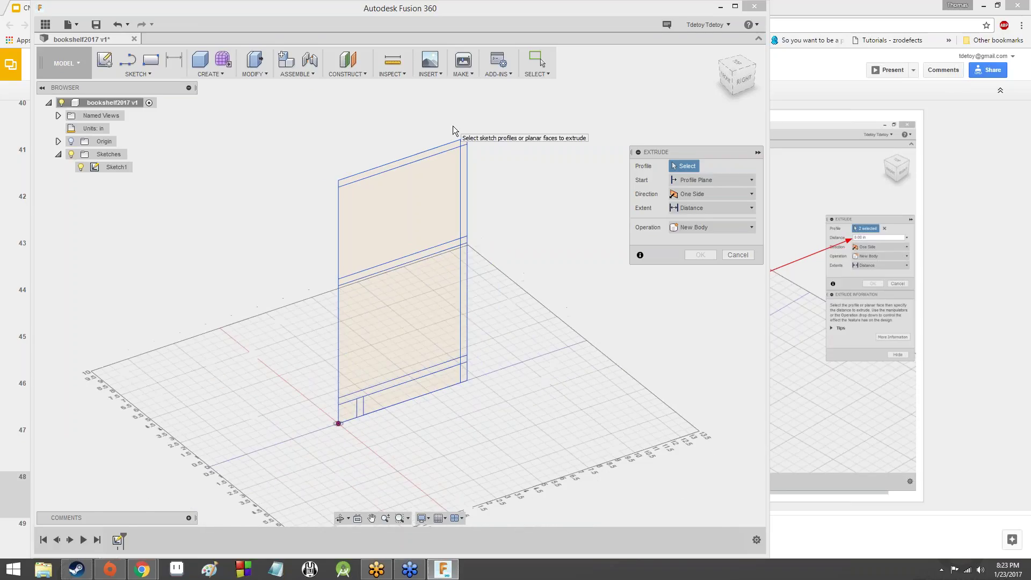
pyautogui.scroll(5, 453, 130)
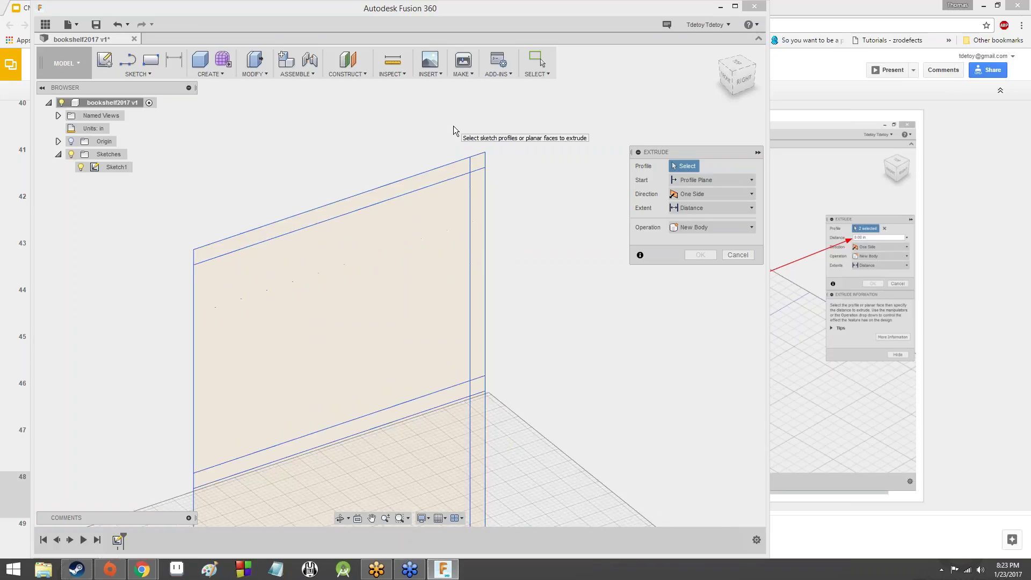
pyautogui.scroll(2, 454, 128)
pyautogui.scroll(-1, 430, 175)
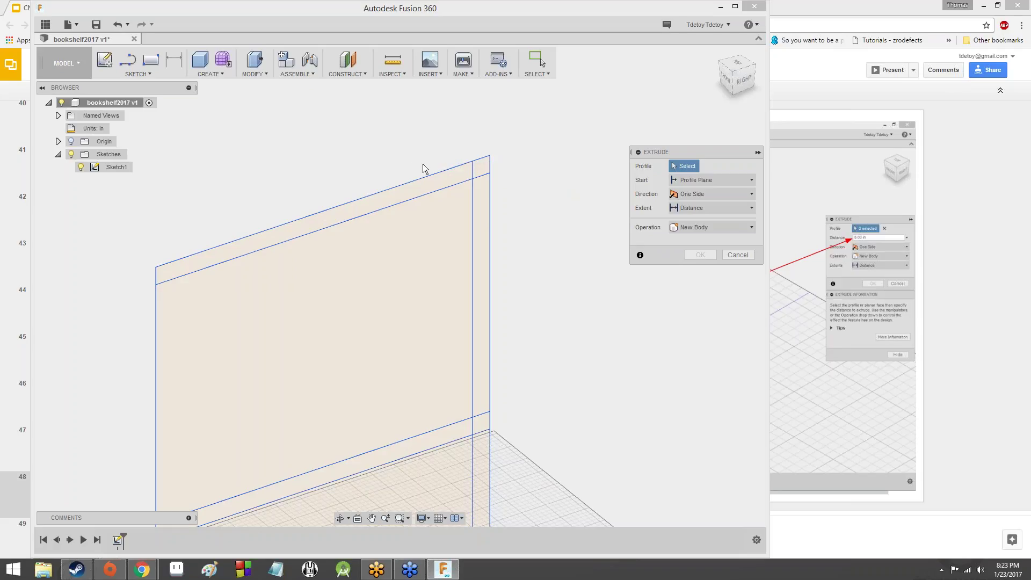
pyautogui.click(436, 189)
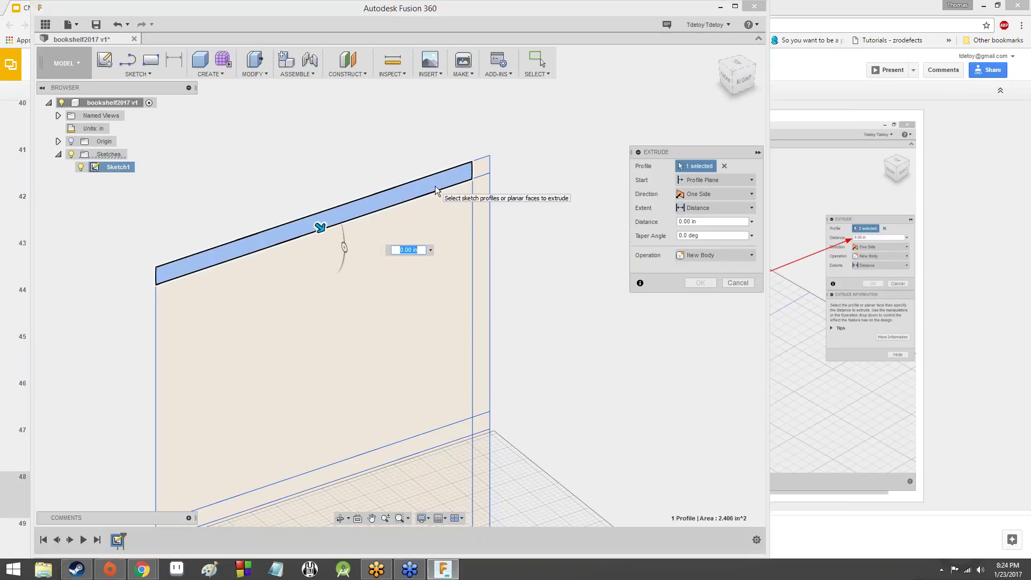
pyautogui.click(484, 167)
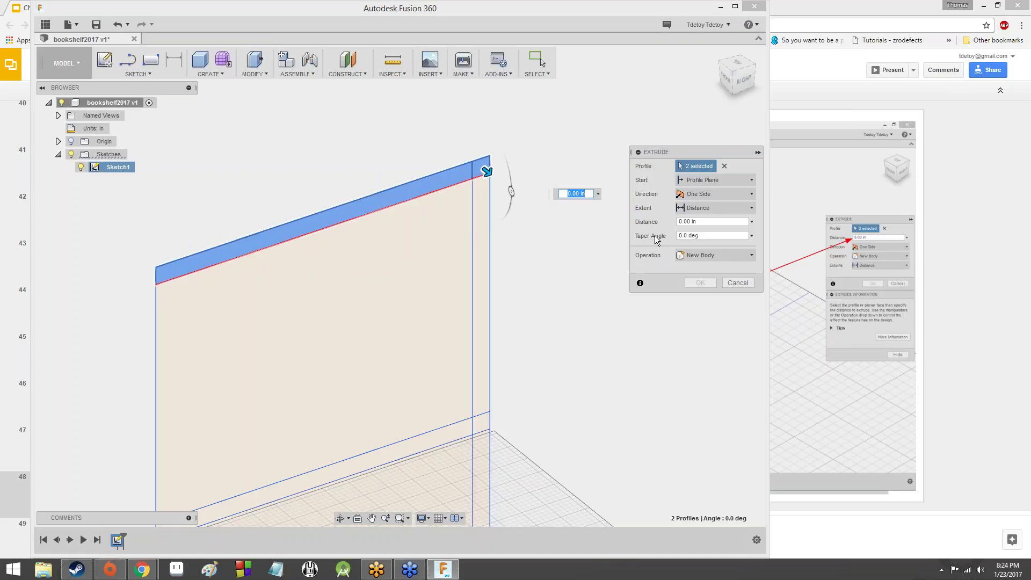
# - Set the extrusion distance to the Width parameter and create the bookcase top as a new body
pyautogui.write('W')
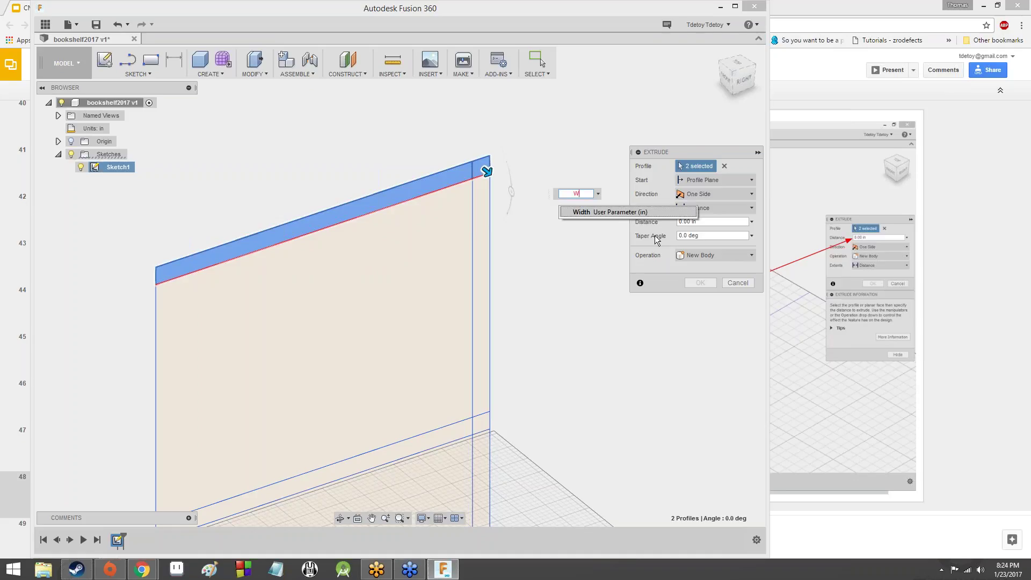
pyautogui.press('Return')
pyautogui.press('Return')
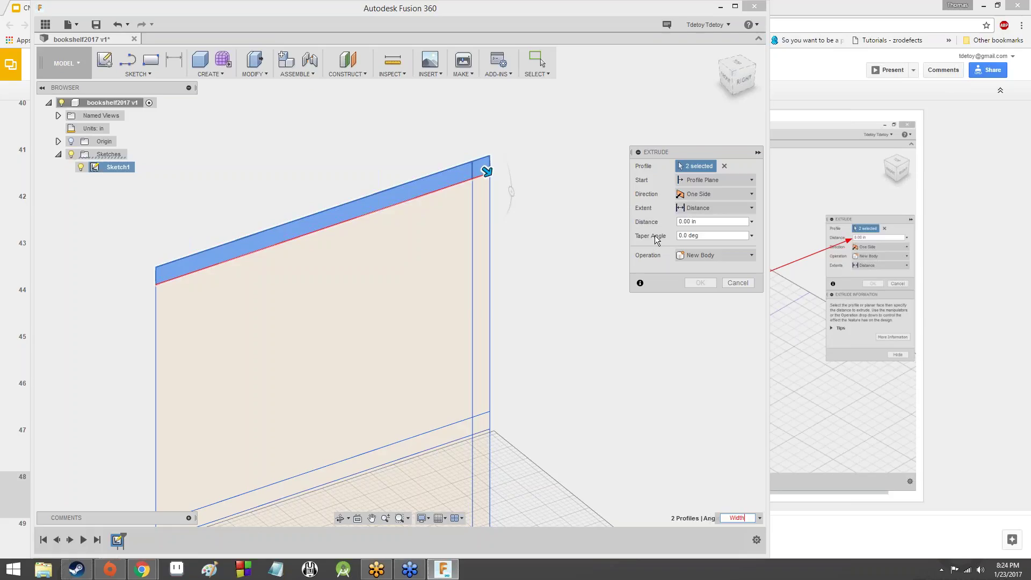
pyautogui.scroll(2, 530, 253)
pyautogui.scroll(-5, 528, 253)
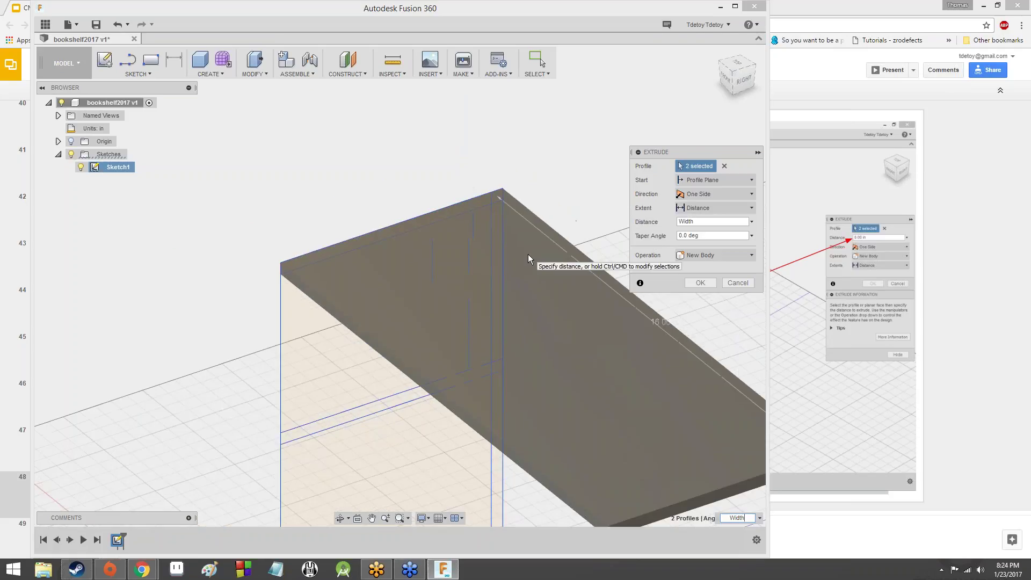
pyautogui.press('Return')
# - Make Sketch1 visible again beside the extruded top panel, and leave Press Pull without changing the panel
pyautogui.press('q')
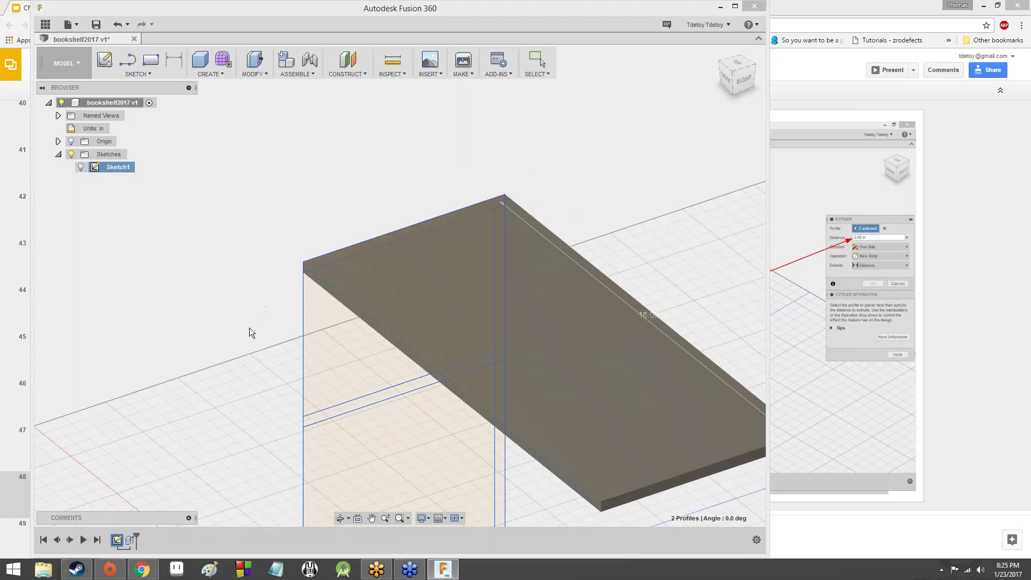
pyautogui.scroll(-4, 375, 297)
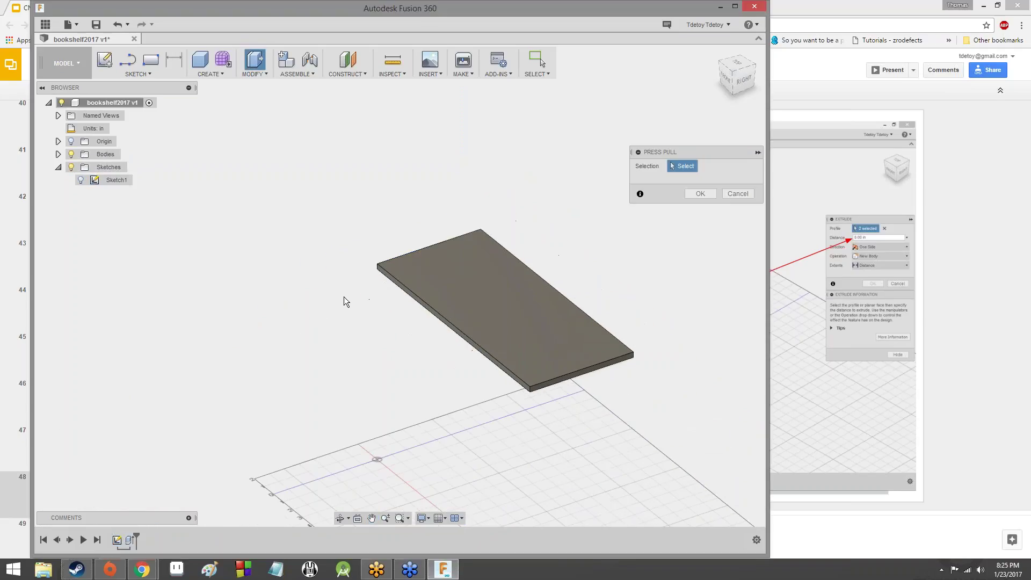
pyautogui.click(81, 180)
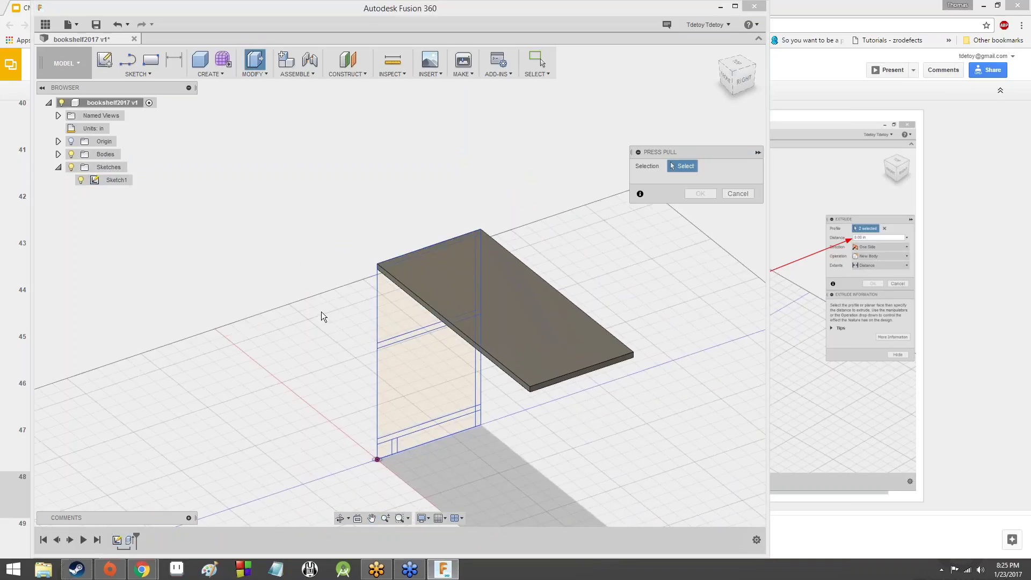
pyautogui.moveTo(325, 316); pyautogui.dragTo(336, 236, button='middle')
pyautogui.scroll(3, 336, 236)
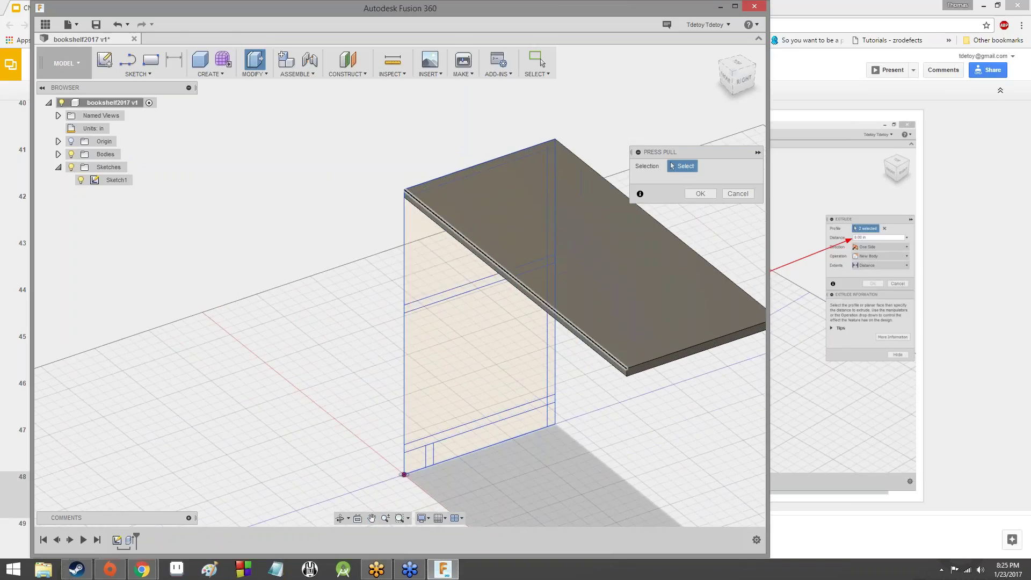
pyautogui.moveTo(740, 81); pyautogui.dragTo(514, 180)
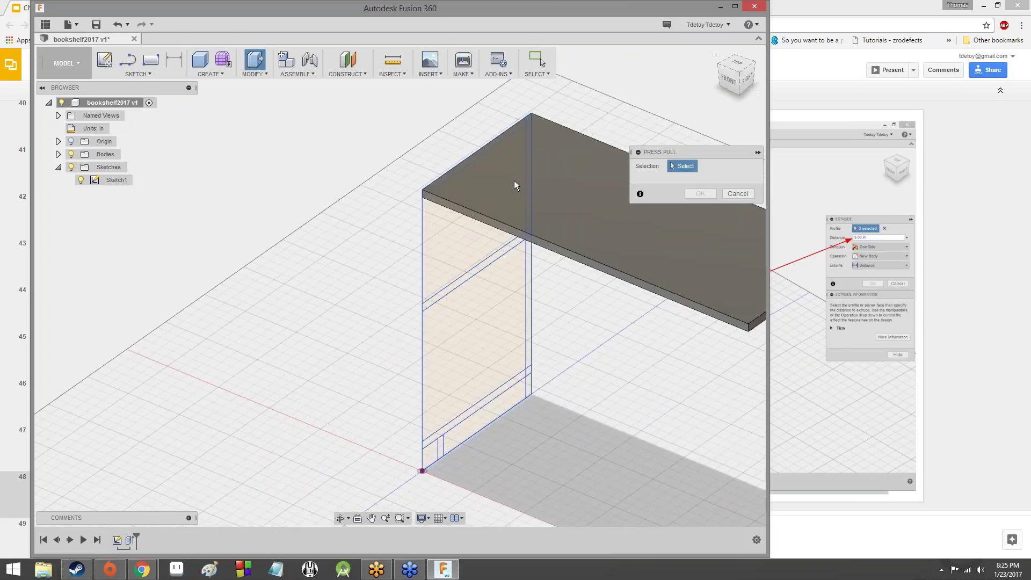
pyautogui.click(471, 176)
pyautogui.click(731, 221)
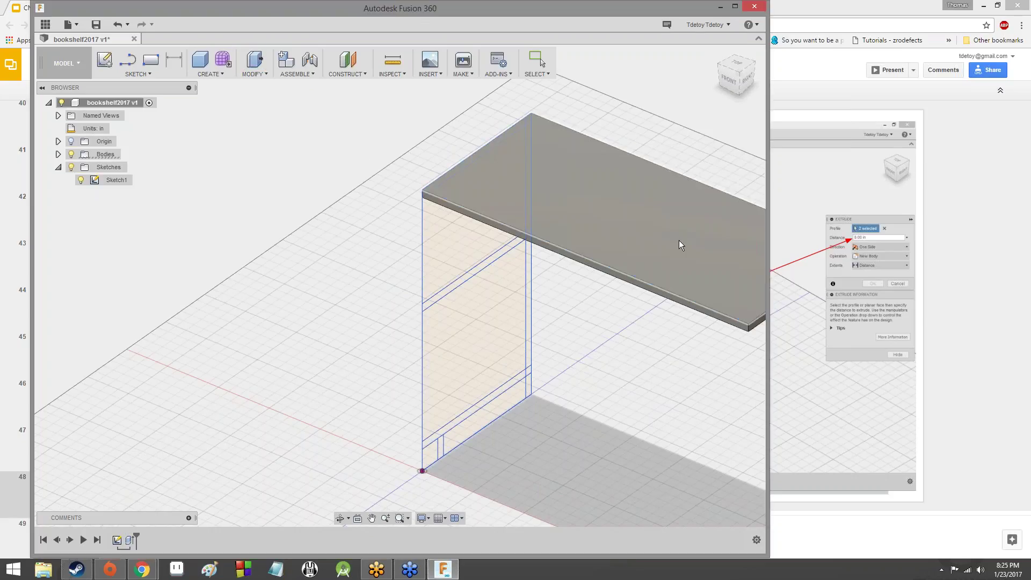
# - Orbit and zoom around the extruded top panel and cross-section sketch to examine them from the front and above
pyautogui.scroll(-2, 356, 159)
pyautogui.scroll(3, 610, 194)
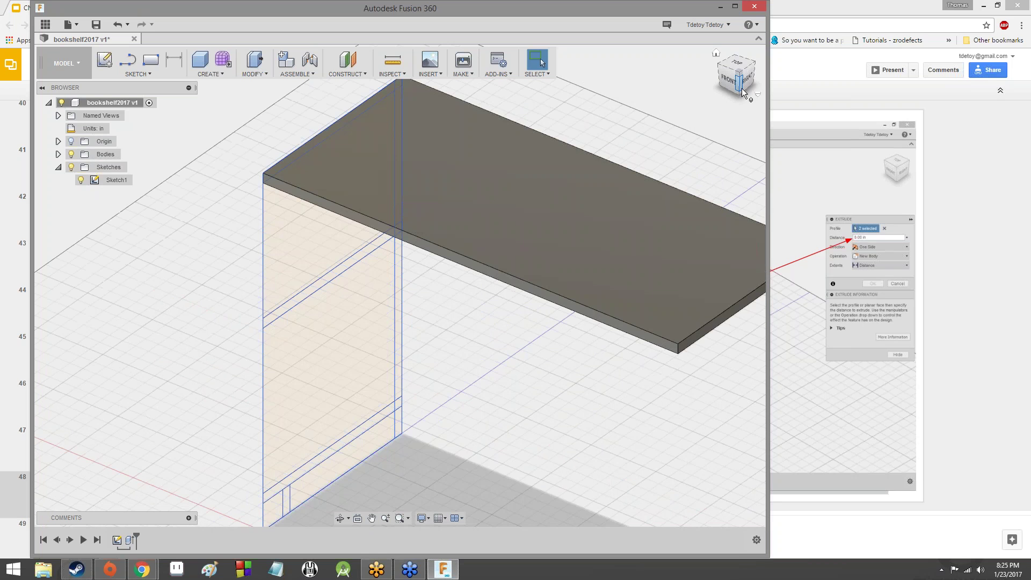
pyautogui.moveTo(743, 90)
pyautogui.mouseDown()
pyautogui.moveTo(669, 40)
pyautogui.moveTo(653, 16)
pyautogui.moveTo(709, 49)
pyautogui.moveTo(698, 67)
pyautogui.moveTo(669, 92)
pyautogui.moveTo(604, 75)
pyautogui.moveTo(625, 88)
pyautogui.moveTo(653, 151)
pyautogui.moveTo(695, 134)
pyautogui.moveTo(687, 95)
pyautogui.moveTo(593, 38)
pyautogui.moveTo(684, 23)
pyautogui.moveTo(695, 5)
pyautogui.moveTo(690, 22)
pyautogui.moveTo(634, 43)
pyautogui.moveTo(676, 33)
pyautogui.moveTo(601, 49)
pyautogui.moveTo(537, 81)
pyautogui.moveTo(516, 70)
pyautogui.moveTo(523, 199)
pyautogui.moveTo(502, 81)
pyautogui.moveTo(528, 88)
pyautogui.moveTo(534, 155)
pyautogui.mouseUp()
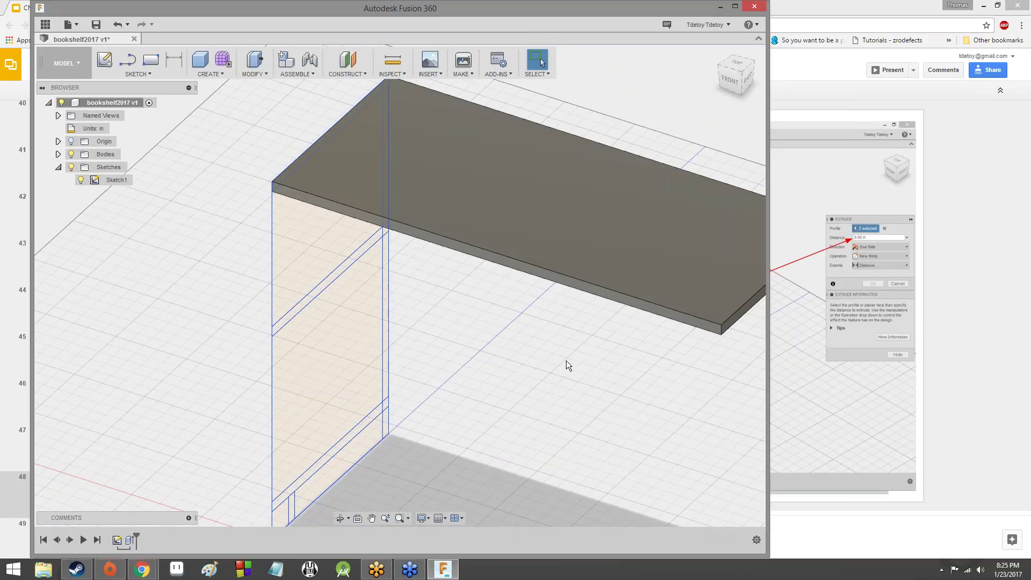
pyautogui.scroll(3, 569, 344)
pyautogui.scroll(-5, 574, 317)
pyautogui.moveTo(734, 89); pyautogui.dragTo(733, 83)
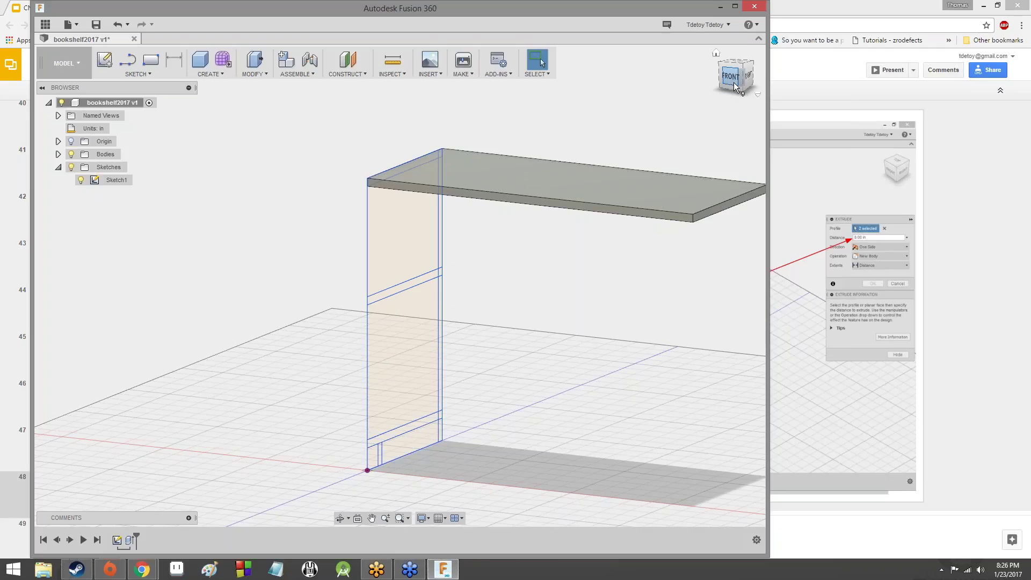
pyautogui.moveTo(735, 87)
pyautogui.mouseDown()
pyautogui.moveTo(684, 110)
pyautogui.moveTo(583, 60)
pyautogui.moveTo(690, 37)
pyautogui.moveTo(735, 86)
pyautogui.moveTo(725, 116)
pyautogui.moveTo(687, 148)
pyautogui.moveTo(826, 145)
pyautogui.moveTo(778, 116)
pyautogui.moveTo(708, 96)
pyautogui.moveTo(727, 107)
pyautogui.moveTo(763, 102)
pyautogui.moveTo(752, 143)
pyautogui.moveTo(789, 153)
pyautogui.mouseUp()
# - Switch to the Google Slides lesson and advance to slide 49 on restoring the hidden sketch
pyautogui.hotkey('alt', 'Tab')
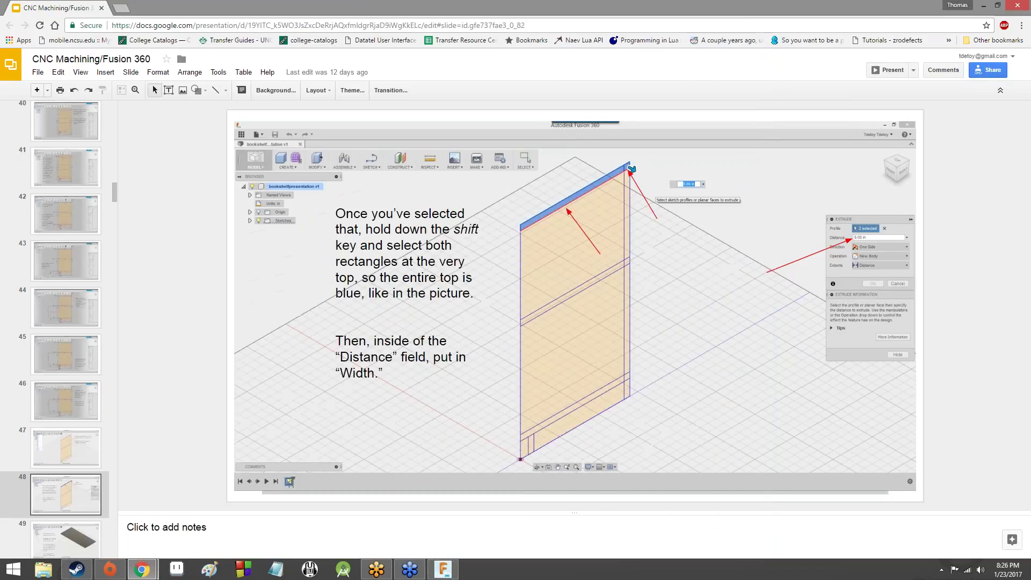
pyautogui.click(593, 389)
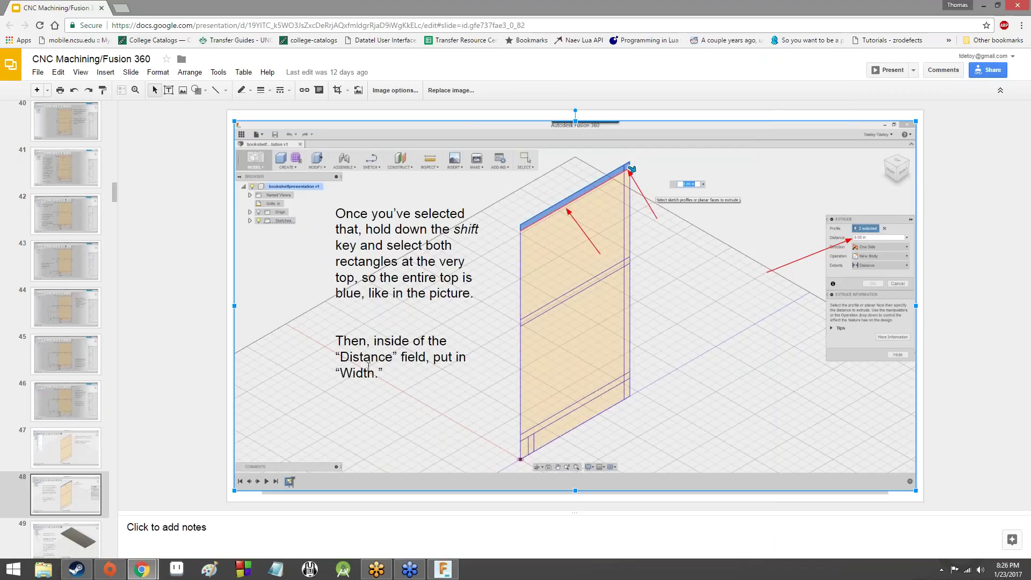
pyautogui.press('Down')
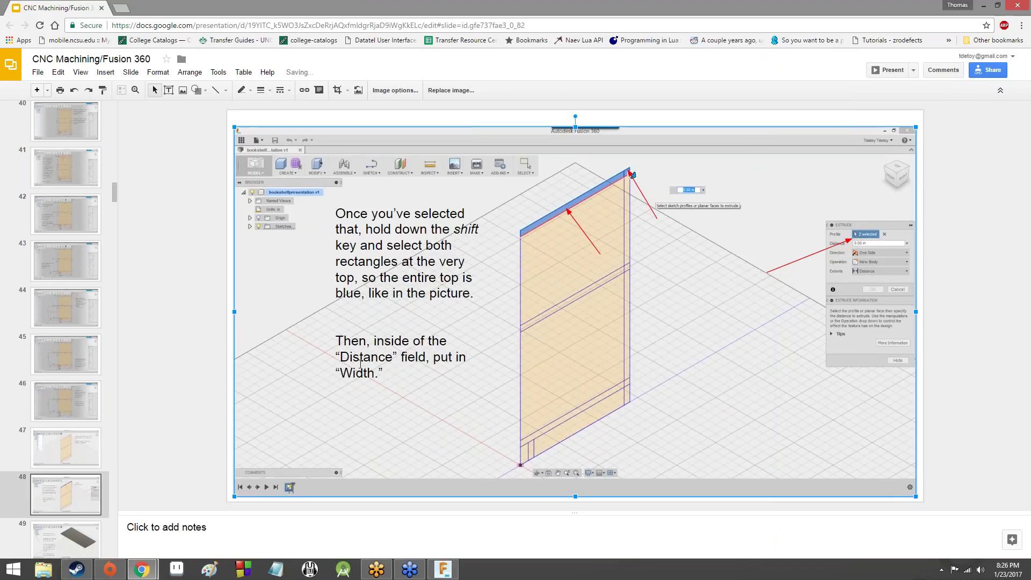
pyautogui.press('Up')
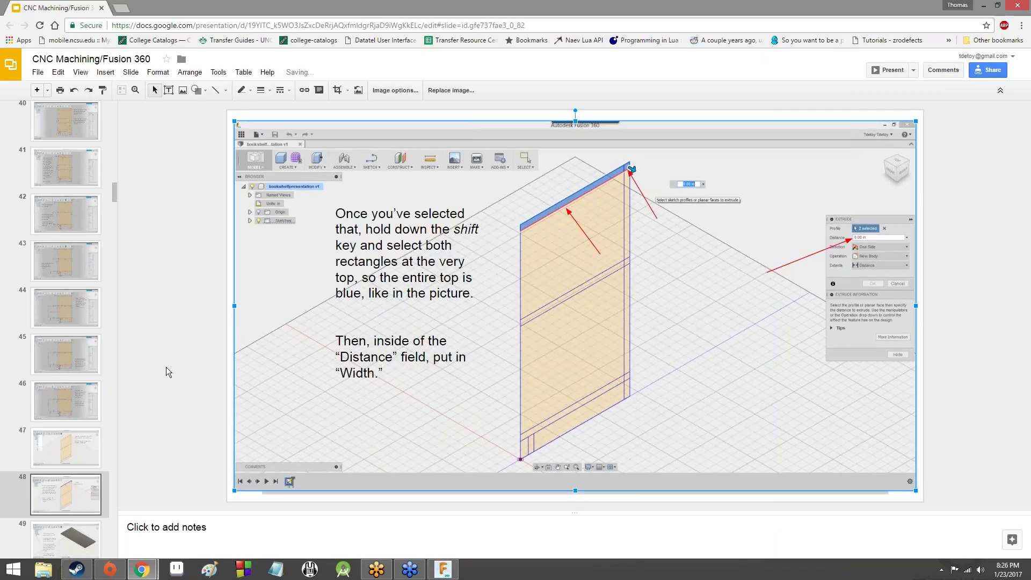
pyautogui.click(167, 367)
pyautogui.press('Down')
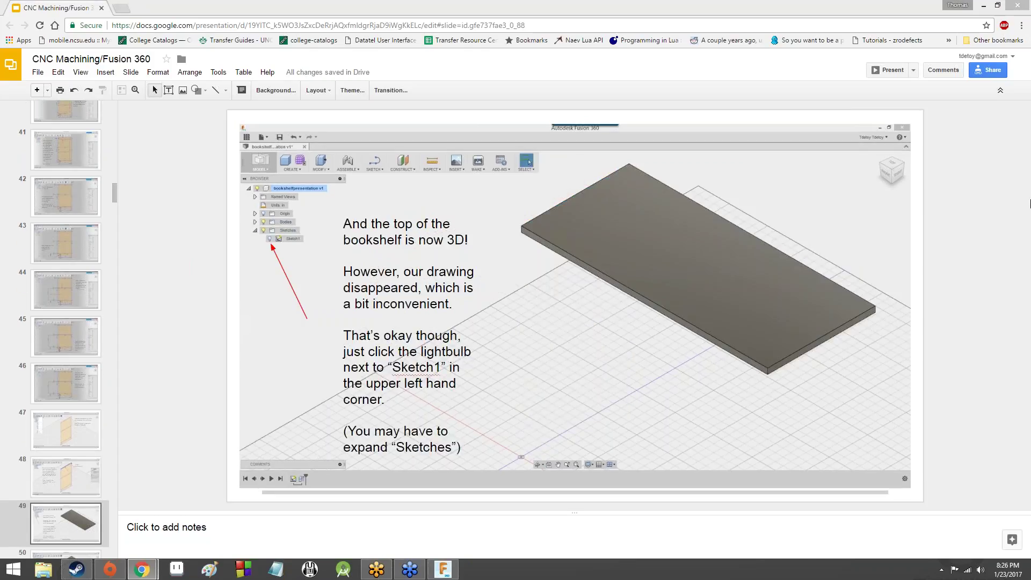
# - Return to Fusion 360, hide Sketch1 and view the top panel alone from a front angle
pyautogui.click(442, 569)
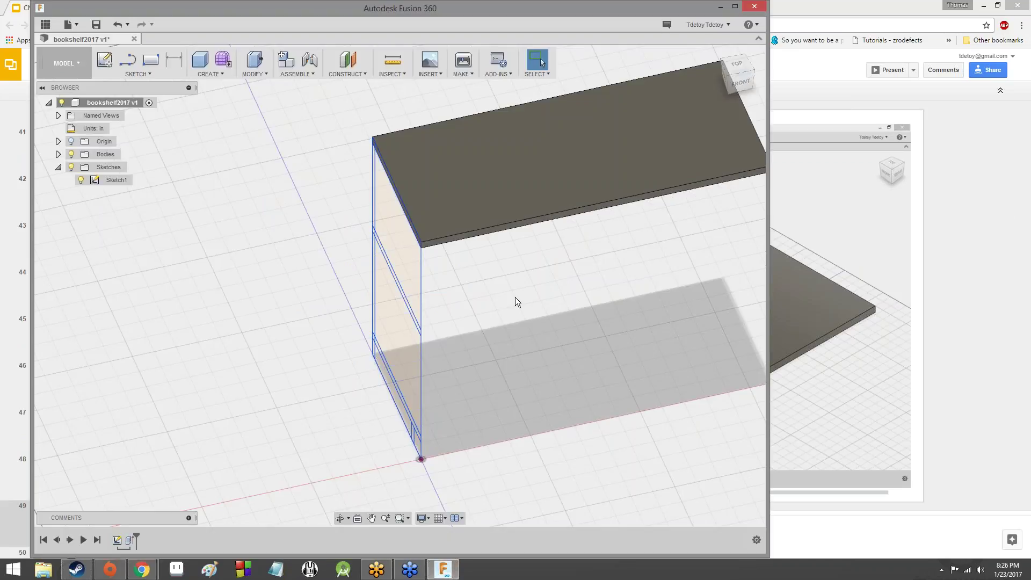
pyautogui.click(80, 179)
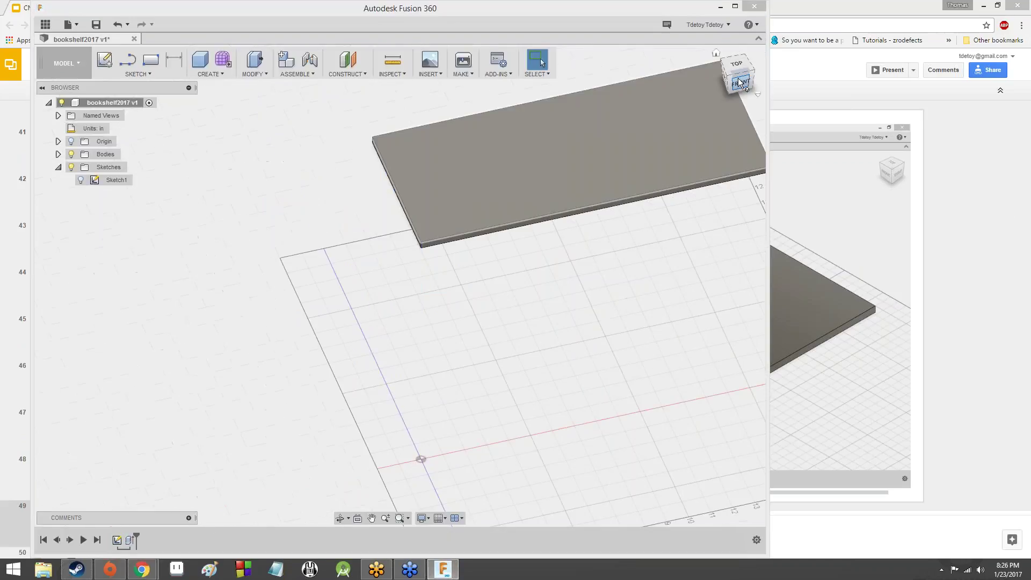
pyautogui.keyDown('shift'); pyautogui.moveTo(689, 106); pyautogui.dragTo(614, 256, button='middle'); pyautogui.keyUp('shift')
pyautogui.scroll(-3, 612, 257)
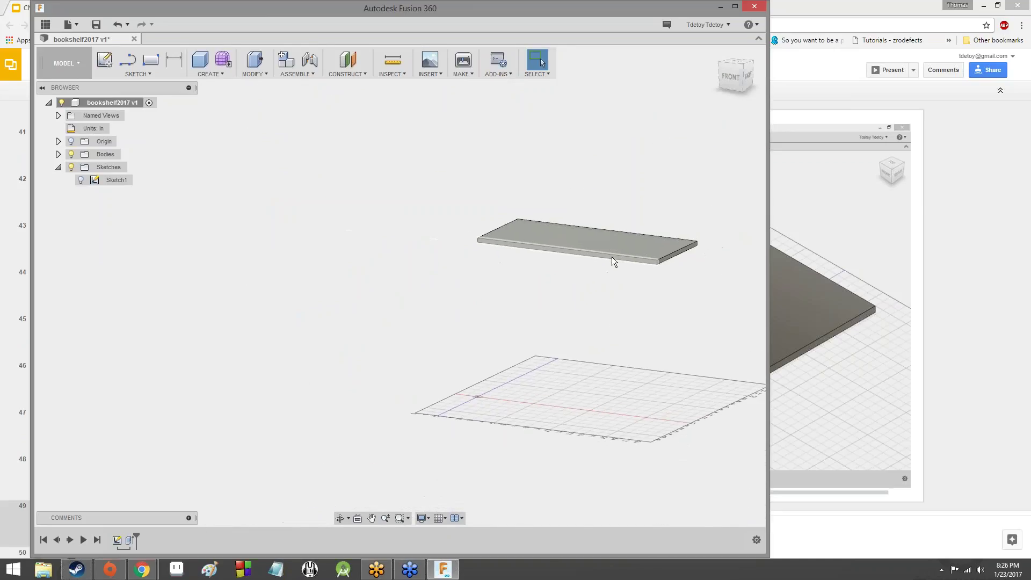
pyautogui.scroll(6, 611, 257)
pyautogui.scroll(-5, 611, 256)
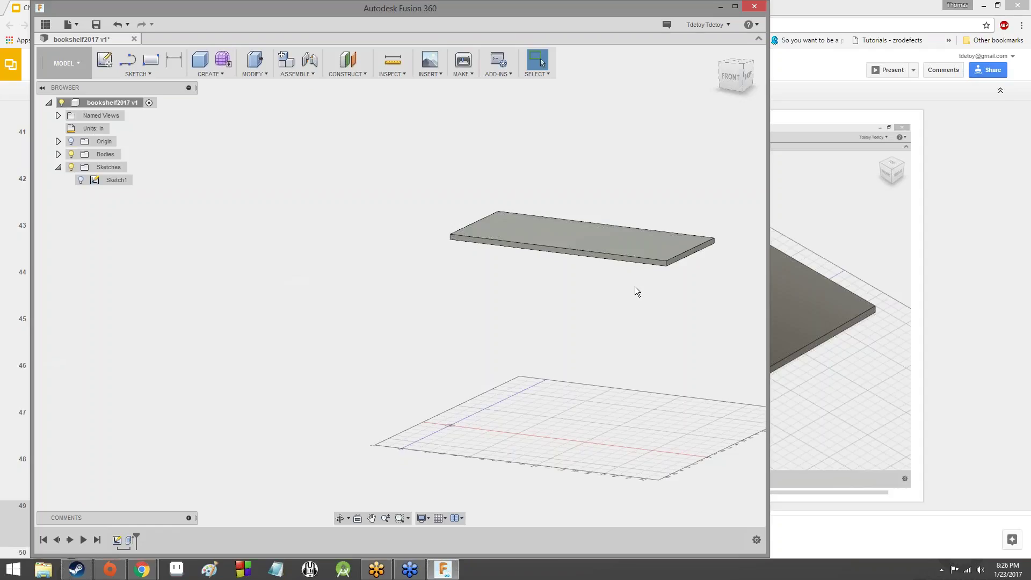
# - Collapse and re-expand the Sketches folder, and turn on Sketch1's visibility
pyautogui.click(58, 167)
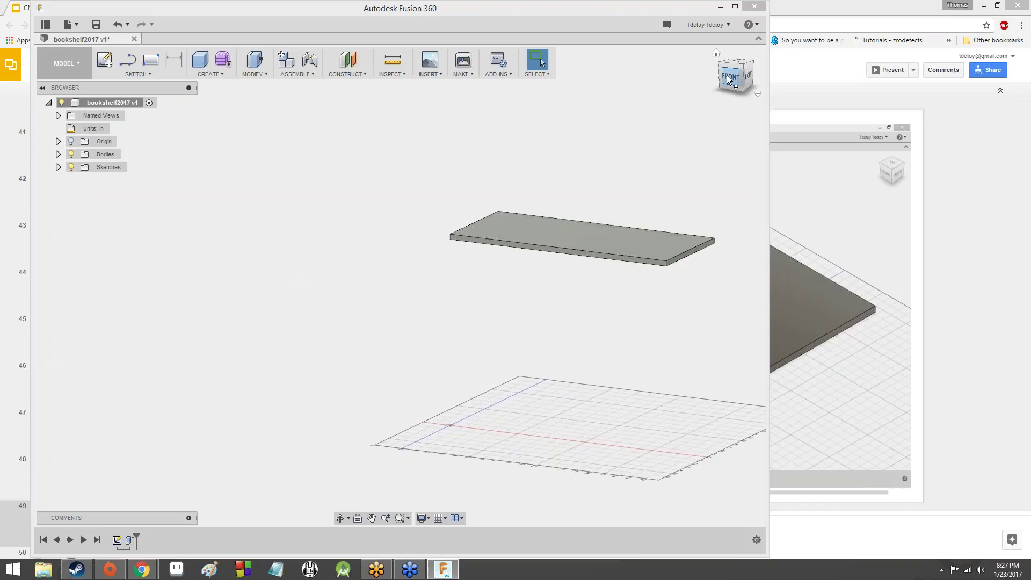
pyautogui.moveTo(730, 81)
pyautogui.mouseDown()
pyautogui.moveTo(713, 80)
pyautogui.moveTo(716, 92)
pyautogui.mouseUp()
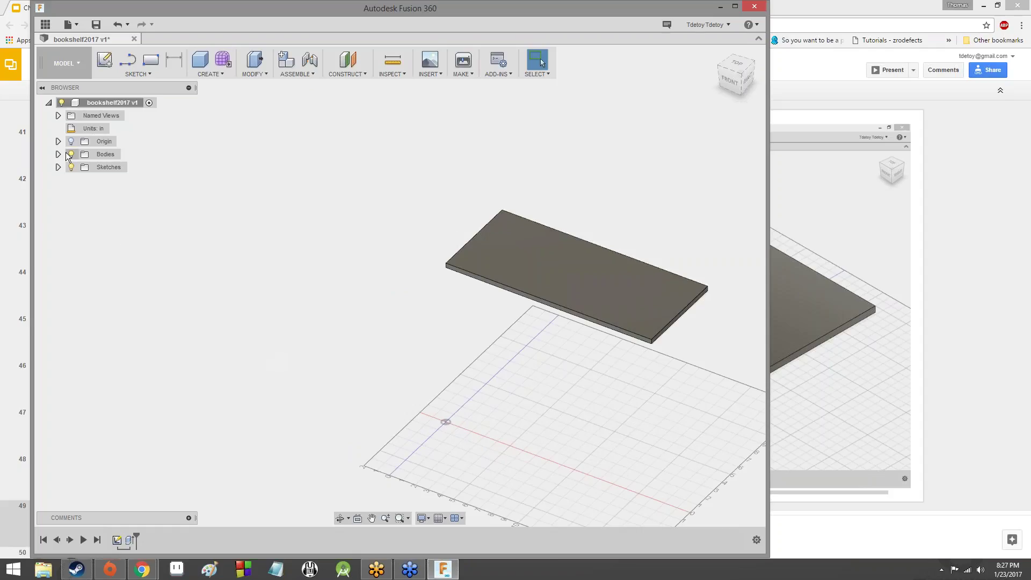
pyautogui.click(58, 167)
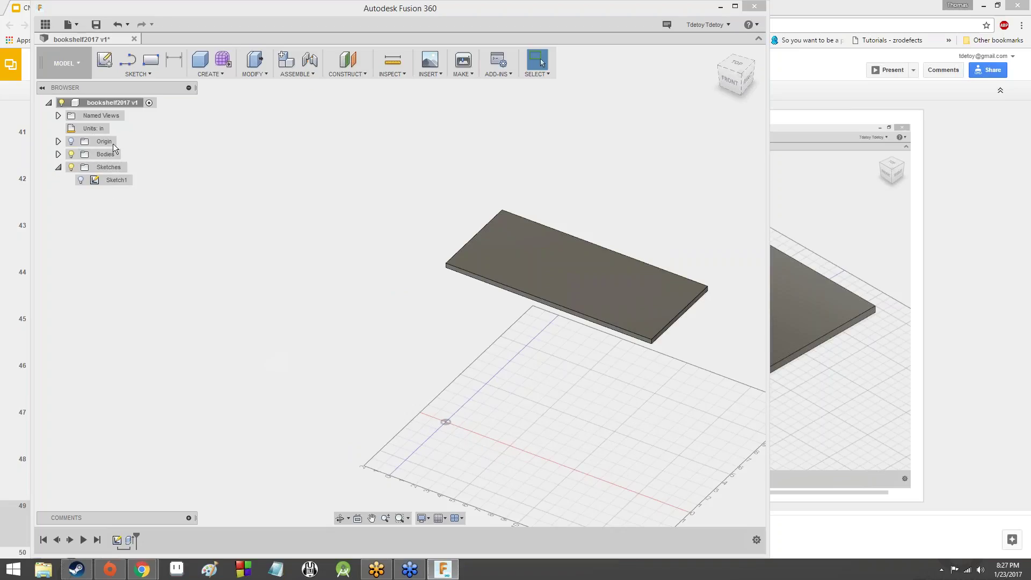
pyautogui.click(80, 183)
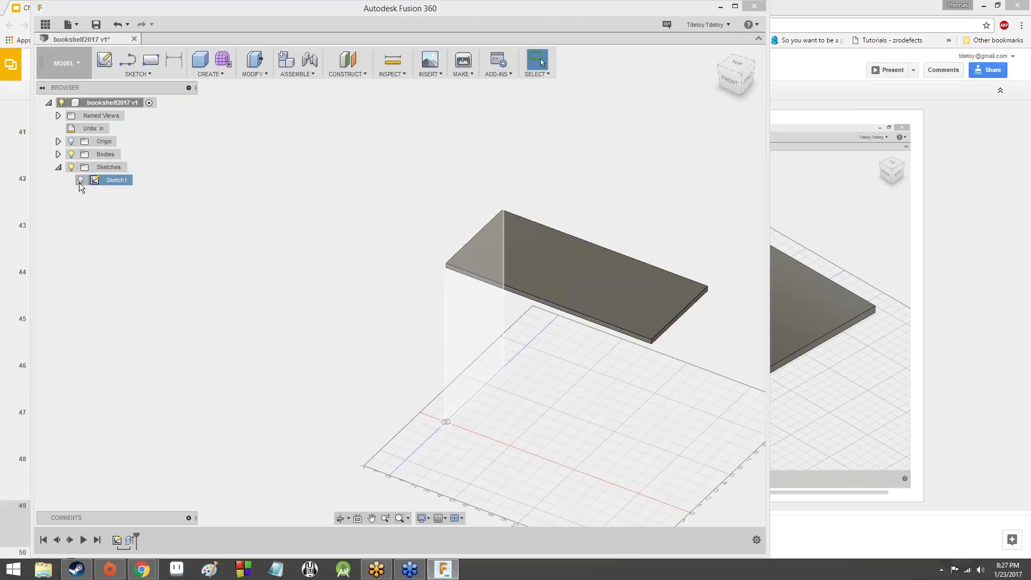
# - Toggle Sketch1's visibility while orbiting around the top panel, leaving the cross-section sketch shown
pyautogui.click(81, 181)
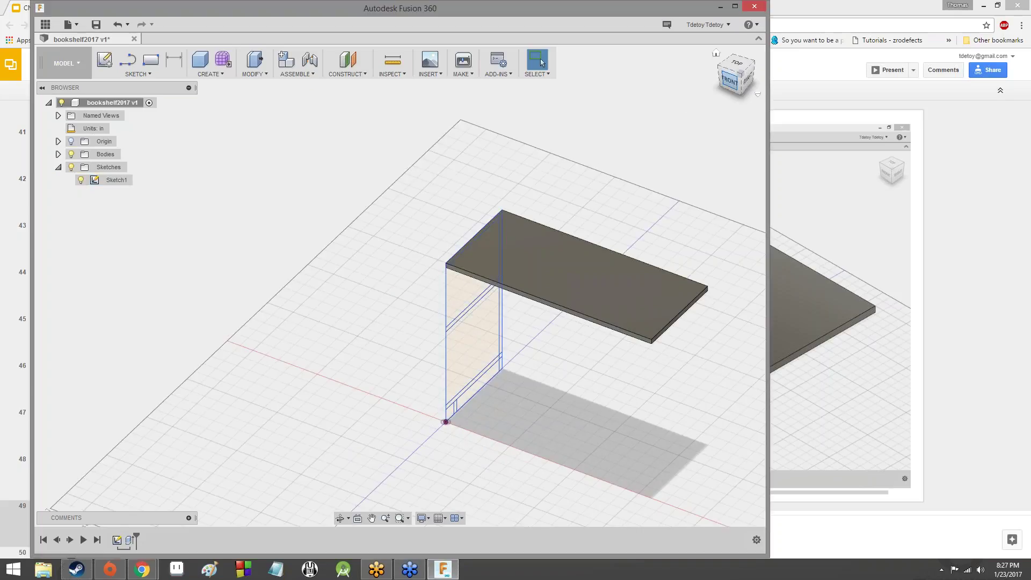
pyautogui.keyDown('shift'); pyautogui.moveTo(400, 286); pyautogui.dragTo(516, 263, button='middle'); pyautogui.keyUp('shift')
pyautogui.click(80, 180)
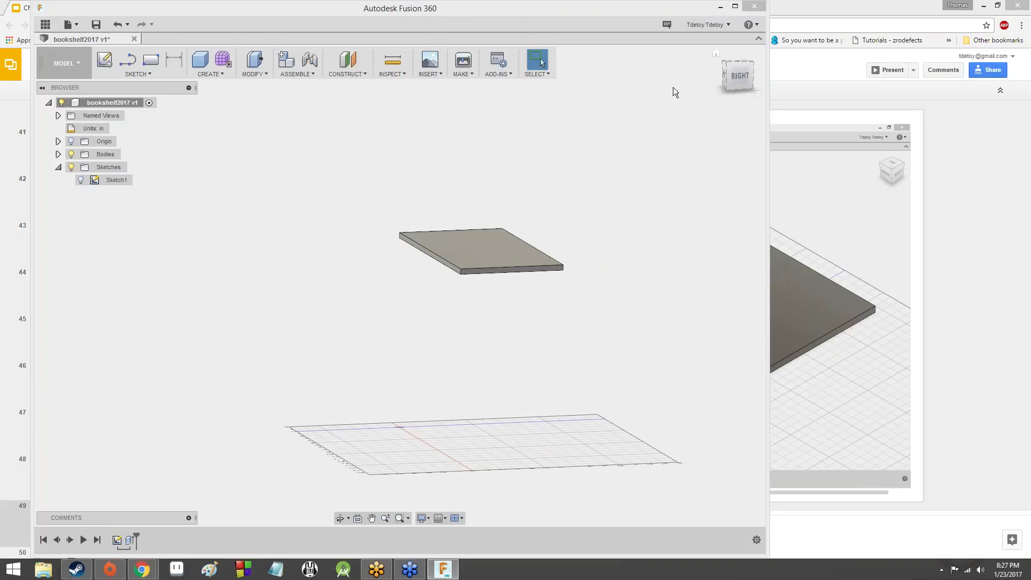
pyautogui.moveTo(738, 76)
pyautogui.mouseDown()
pyautogui.moveTo(760, 88)
pyautogui.moveTo(741, 82)
pyautogui.mouseUp()
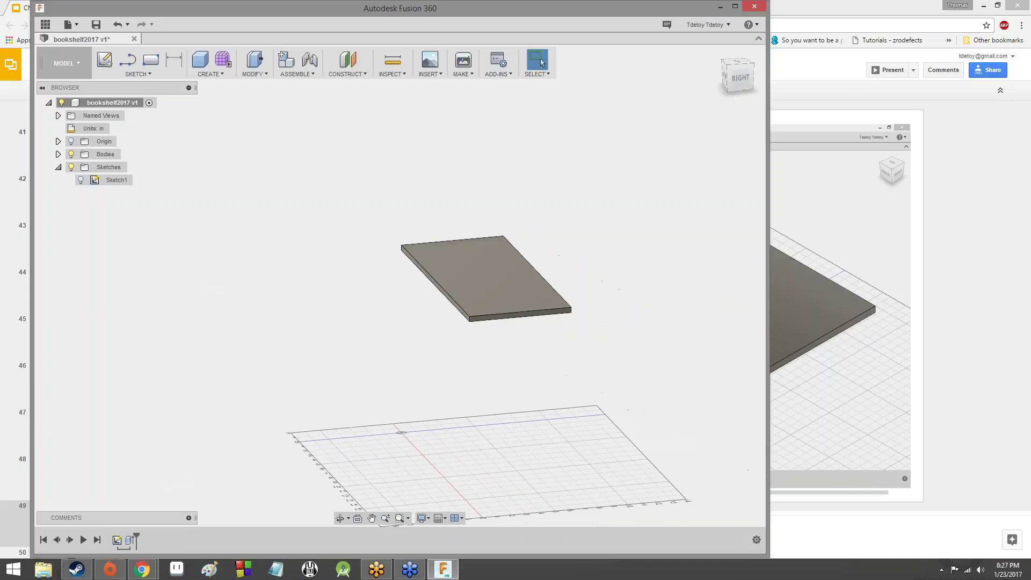
pyautogui.click(81, 179)
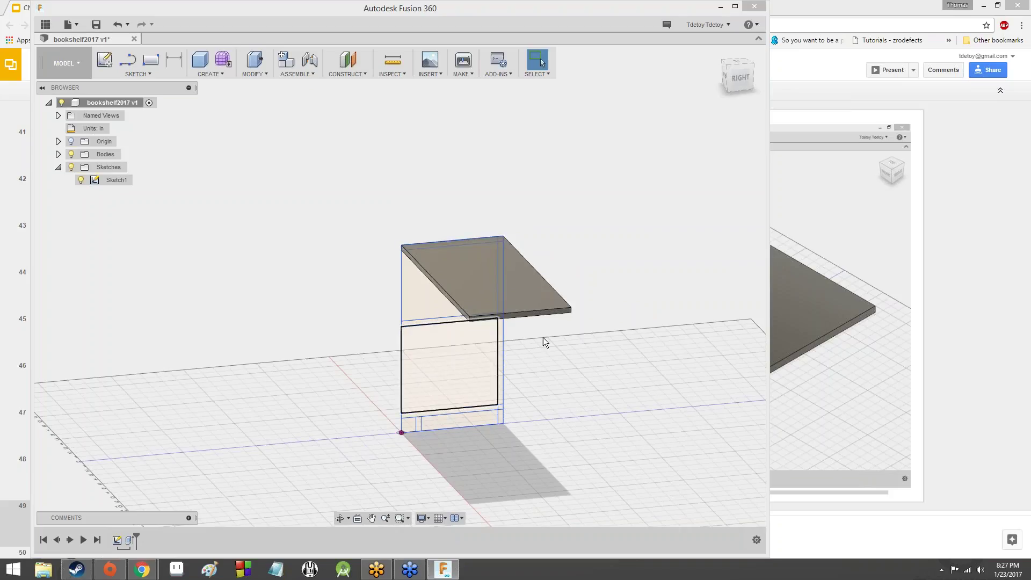
# - Switch to the Google Slides lesson and open slide 50 about the existing body and sketch
pyautogui.click(836, 264)
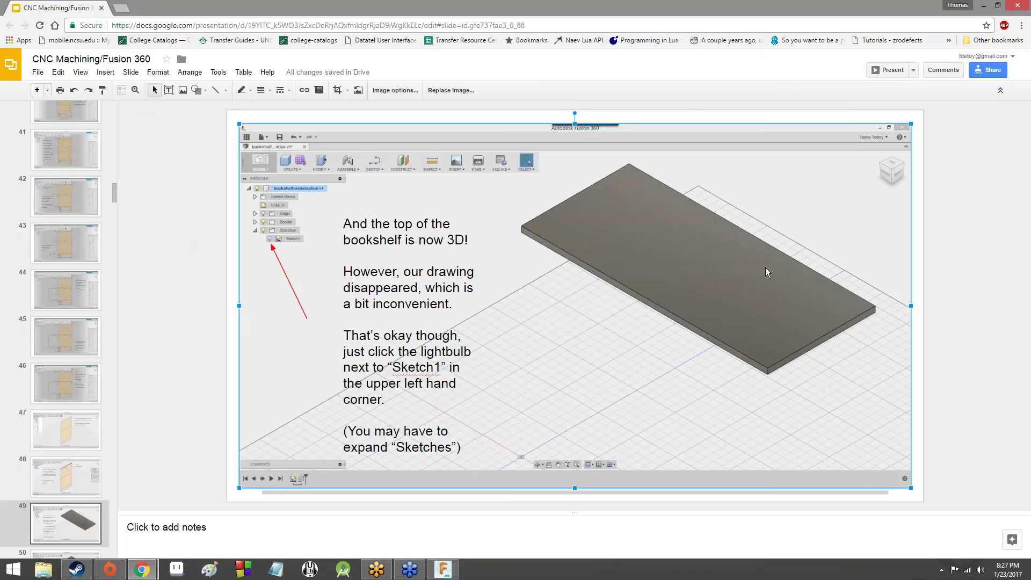
pyautogui.scroll(-3, 64, 484)
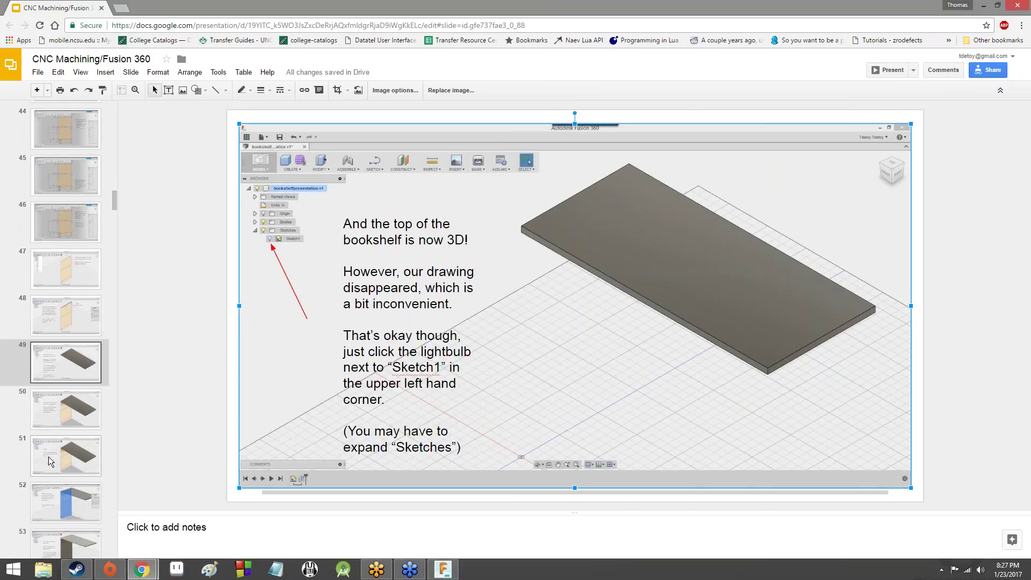
pyautogui.click(76, 406)
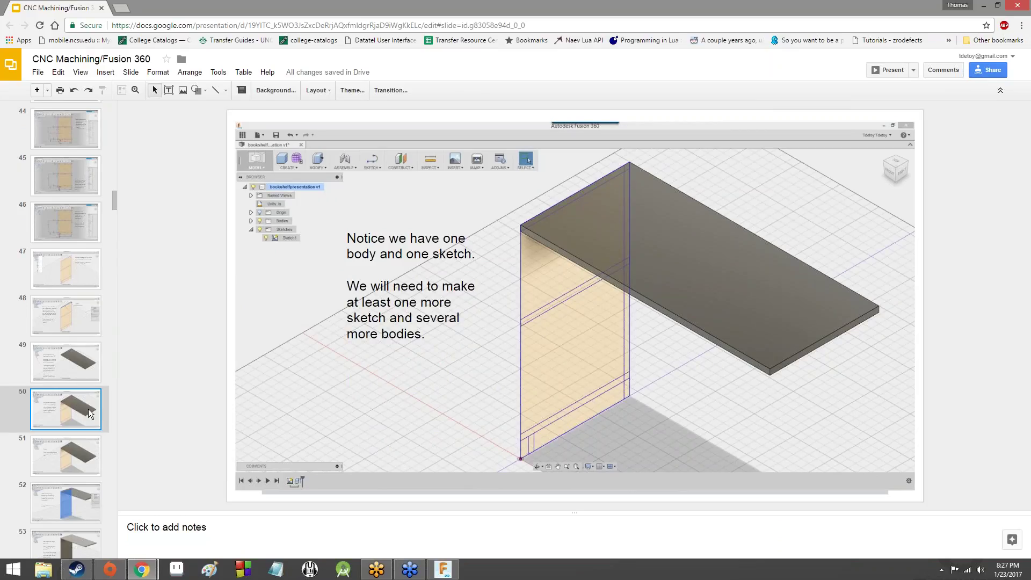
# - Return to Fusion 360 and orbit the model to examine the top panel and cross-section sketch from the front-right side
pyautogui.click(443, 569)
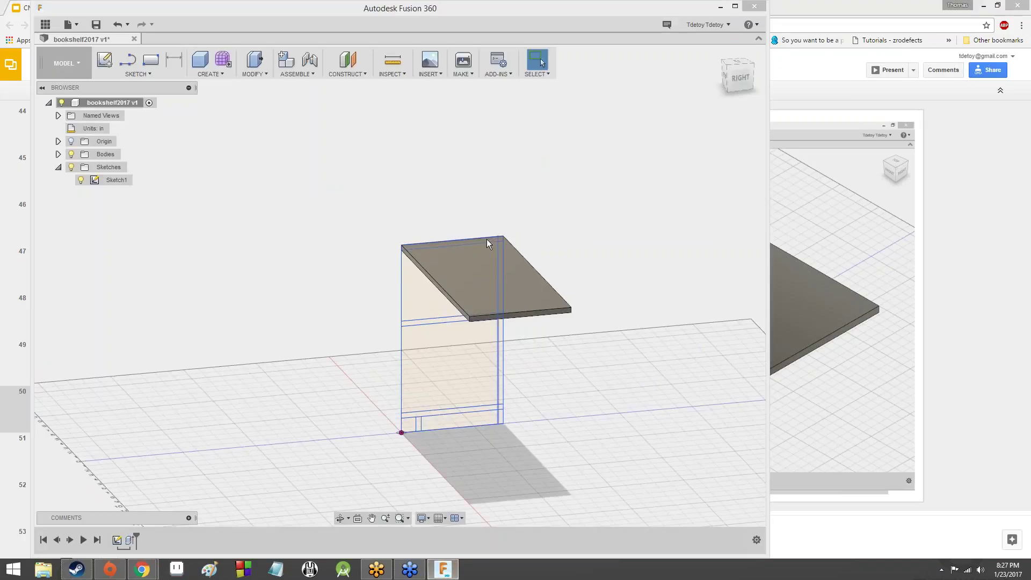
pyautogui.moveTo(736, 75); pyautogui.dragTo(746, 72)
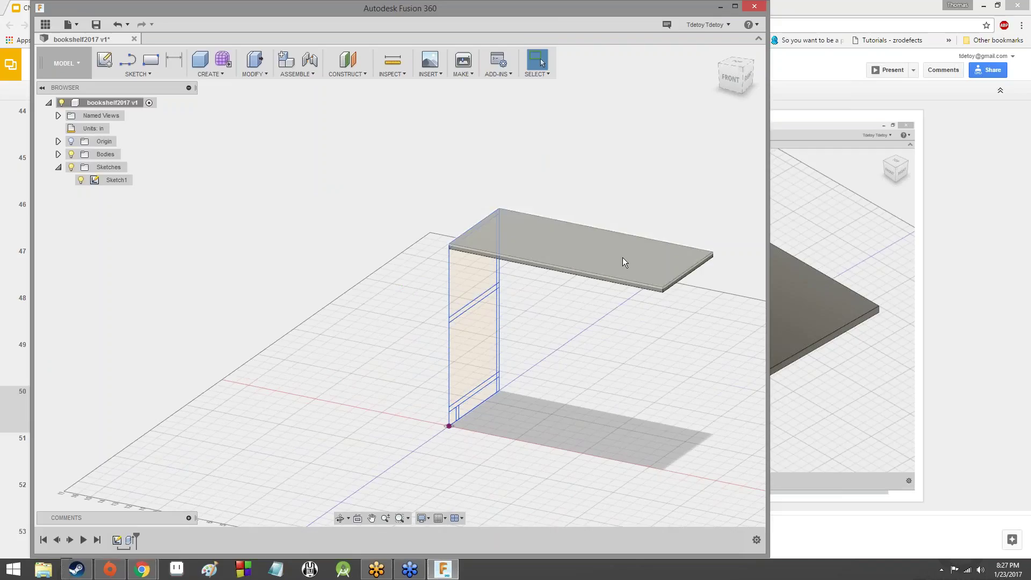
pyautogui.click(741, 86)
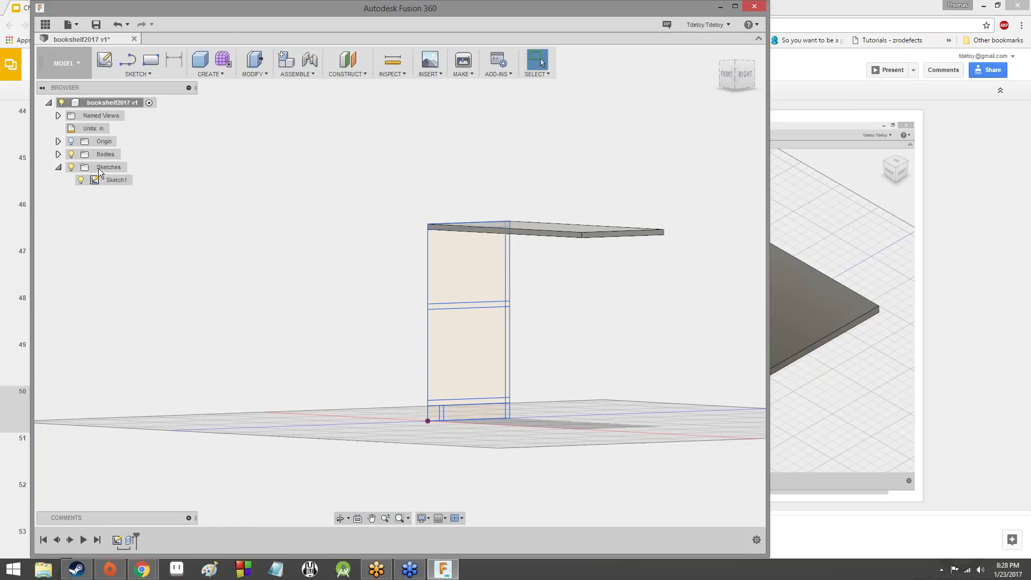
# - Collapse the Sketches folder, hide and reshow it, re-expand it, and toggle Sketch1 off and back on
pyautogui.click(58, 167)
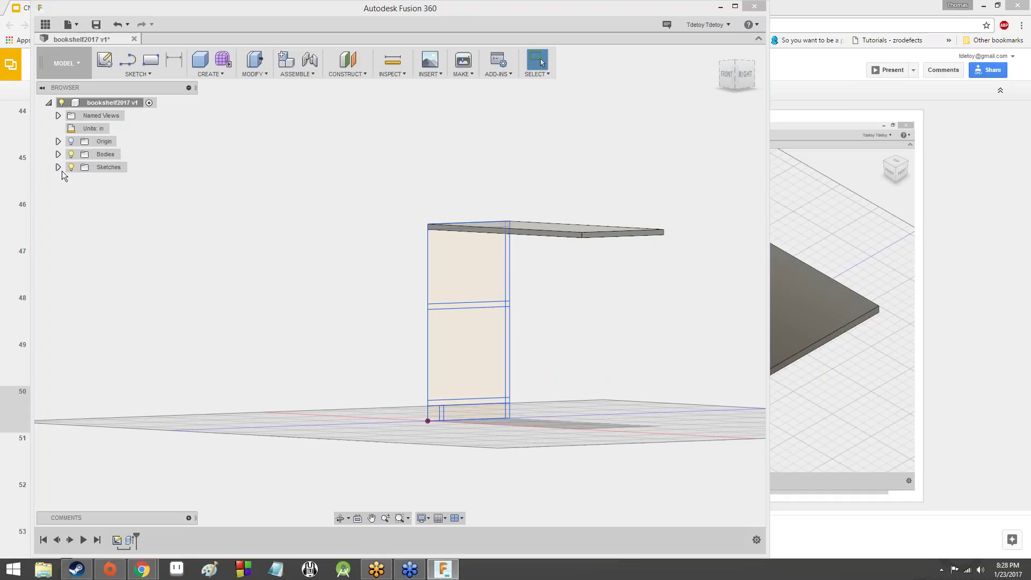
pyautogui.click(70, 168)
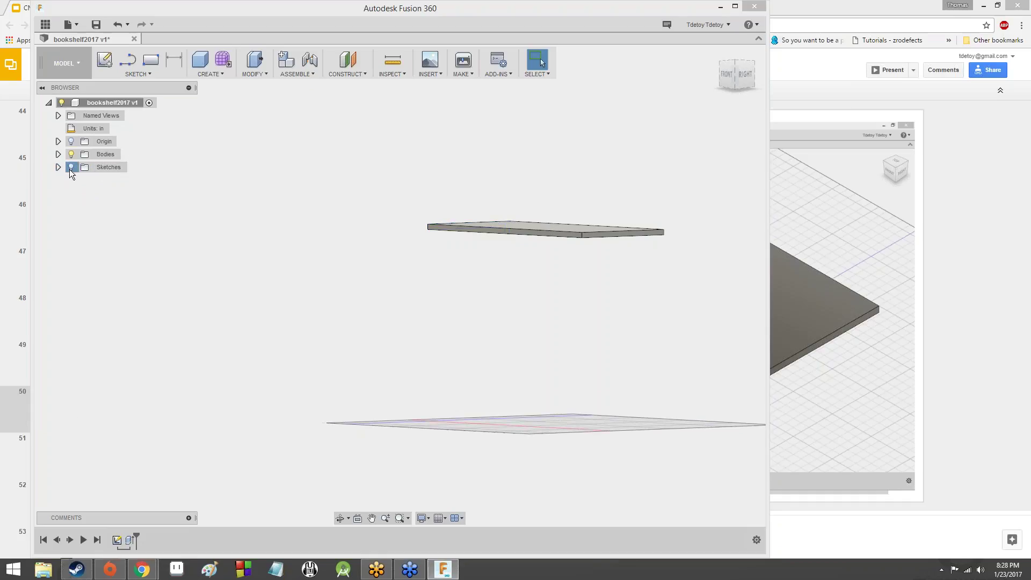
pyautogui.click(70, 168)
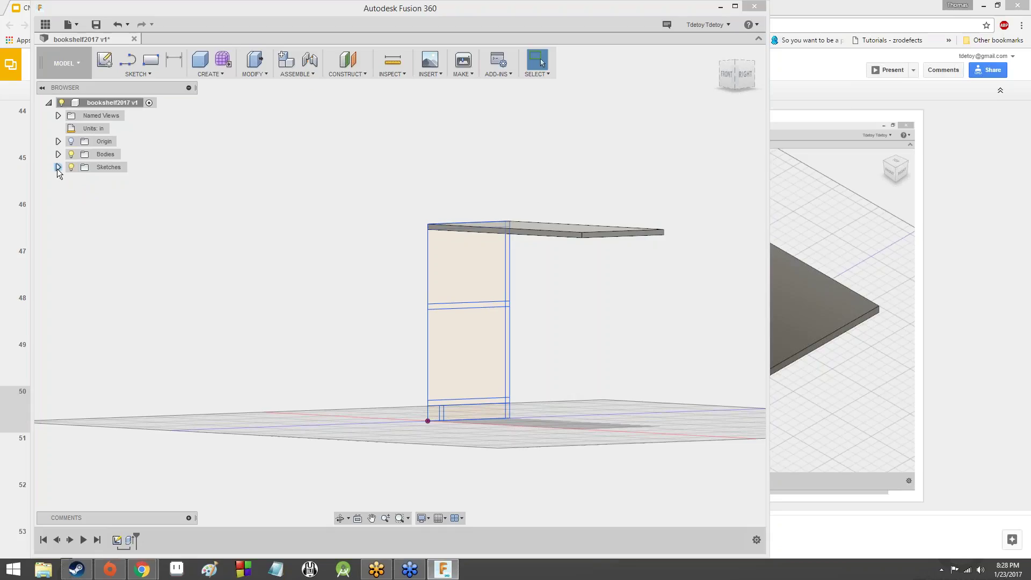
pyautogui.click(57, 168)
pyautogui.click(81, 180)
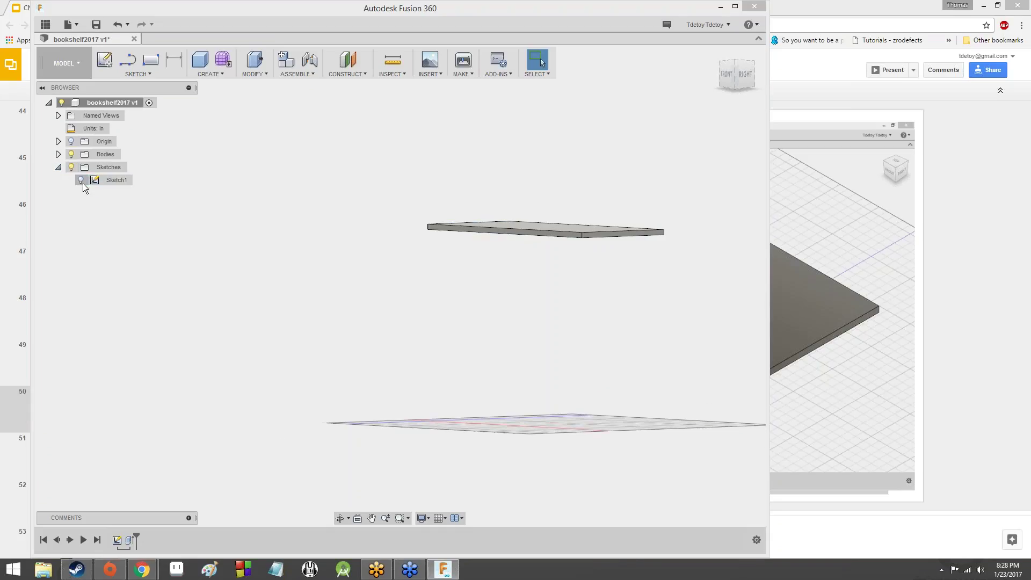
pyautogui.click(81, 180)
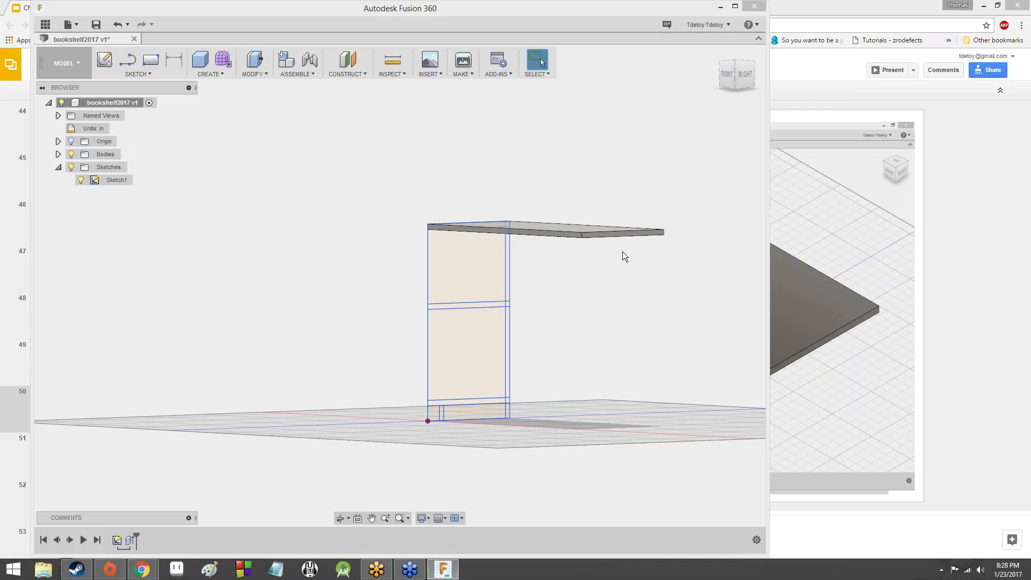
# - Switch back to the Google Slides lesson to review slide 50 on the additional sketch and bodies required
pyautogui.click(785, 215)
pyautogui.click(167, 264)
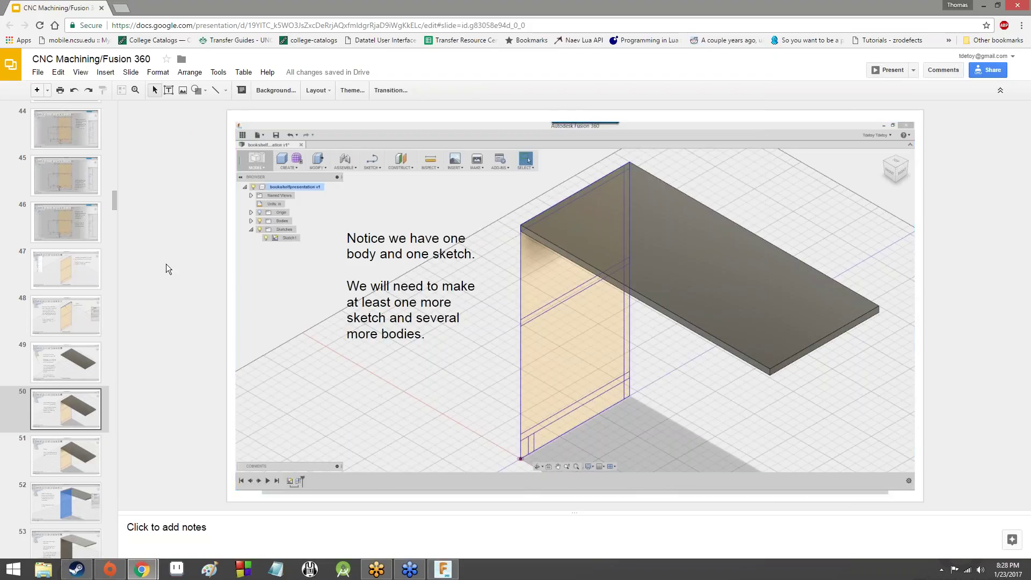
# - Look ahead through the tutorial slides on extruding the bookshelf side, adding a midplane, splitting the body and mirroring
pyautogui.press('Down')
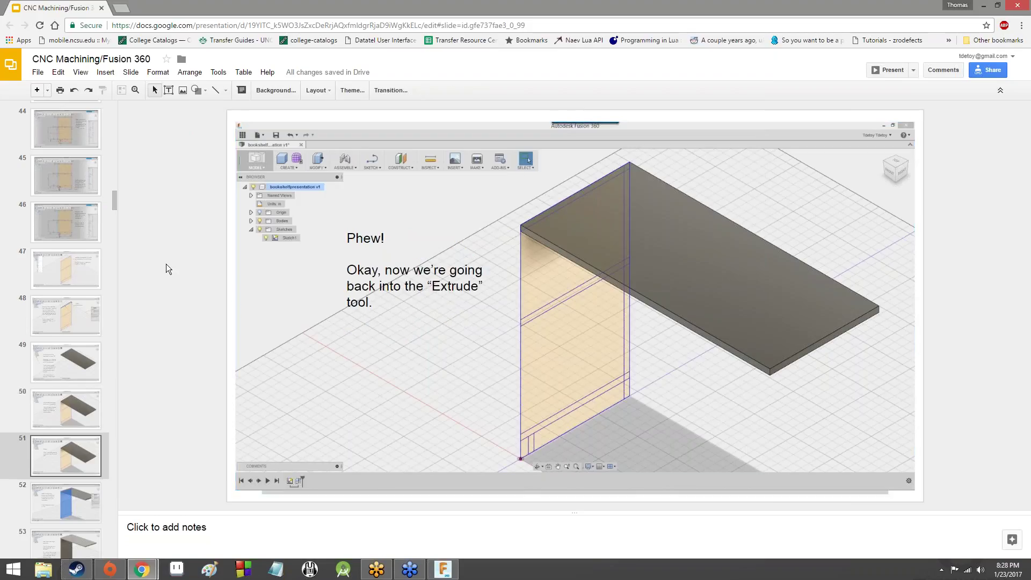
pyautogui.press('Down')
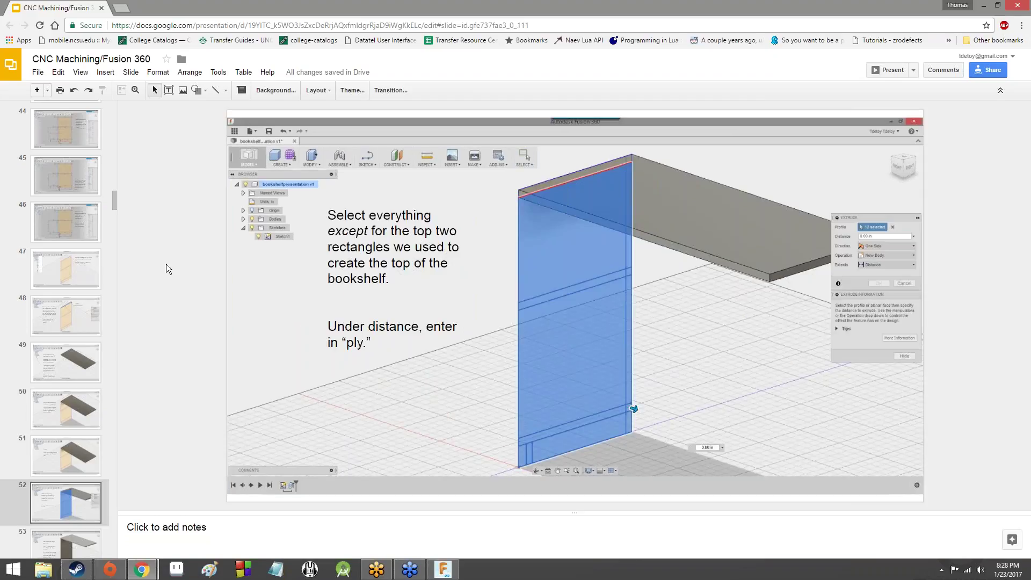
pyautogui.press('Down')
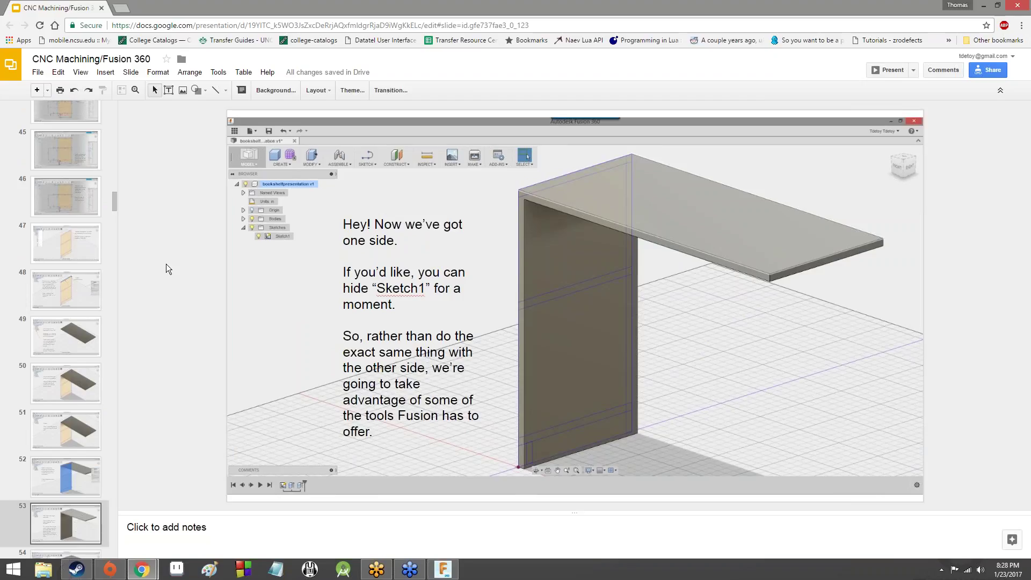
pyautogui.press('Down')
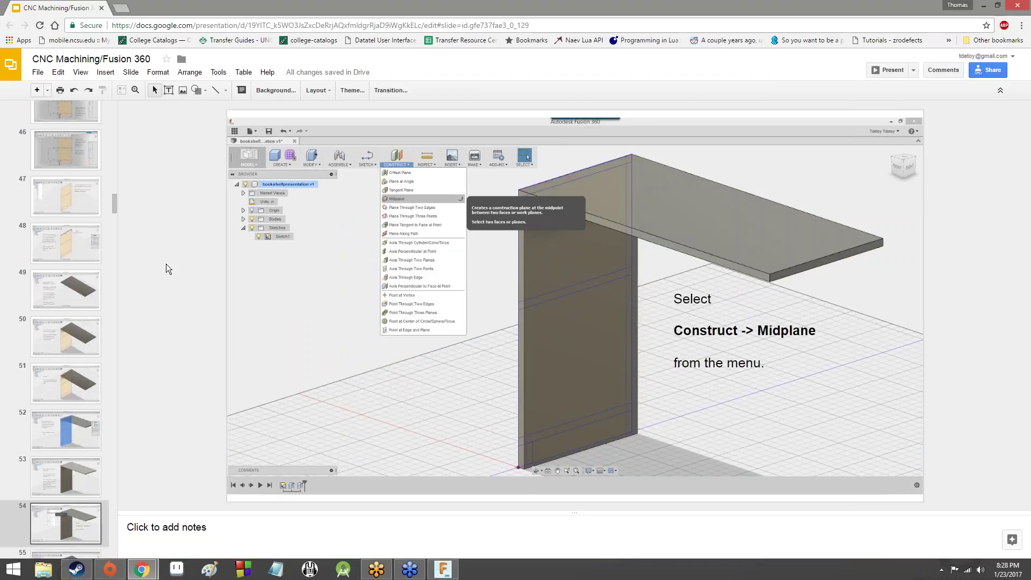
pyautogui.press('Down')
pyautogui.press('Down')
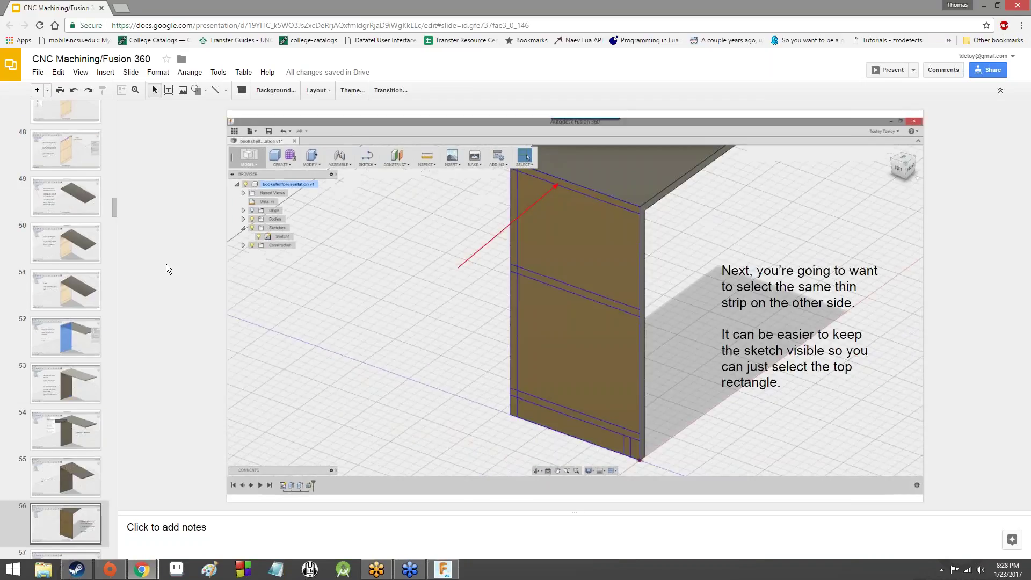
pyautogui.press('Down')
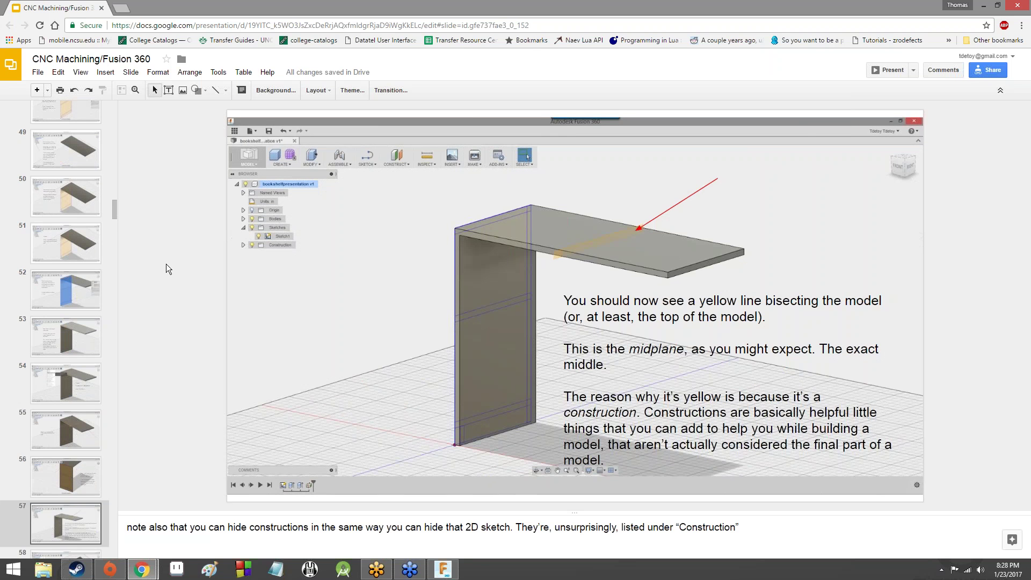
pyautogui.press('Down')
pyautogui.press('Down')
pyautogui.press('Down')
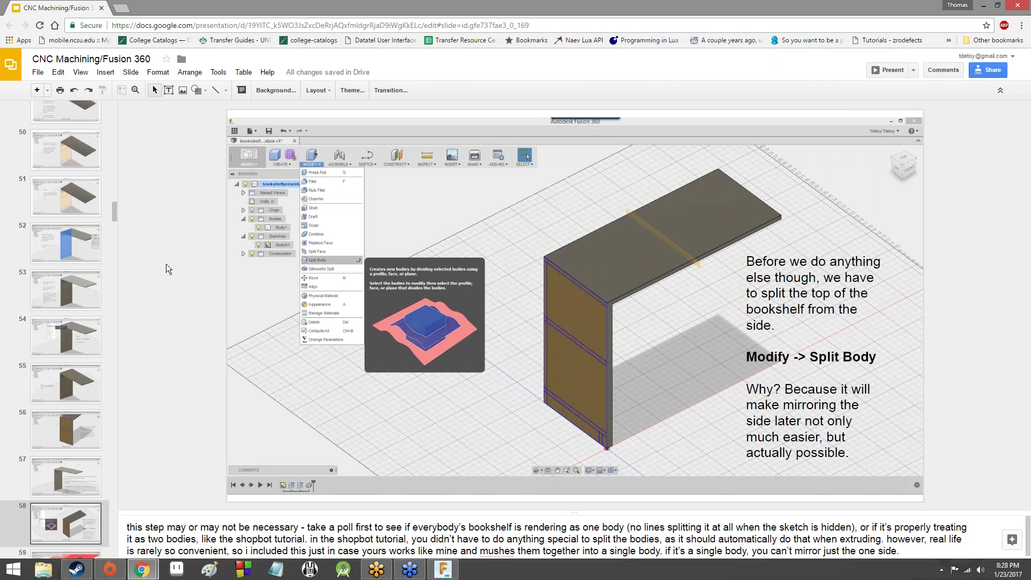
pyautogui.press('Down')
pyautogui.press('Down')
pyautogui.press('Down')
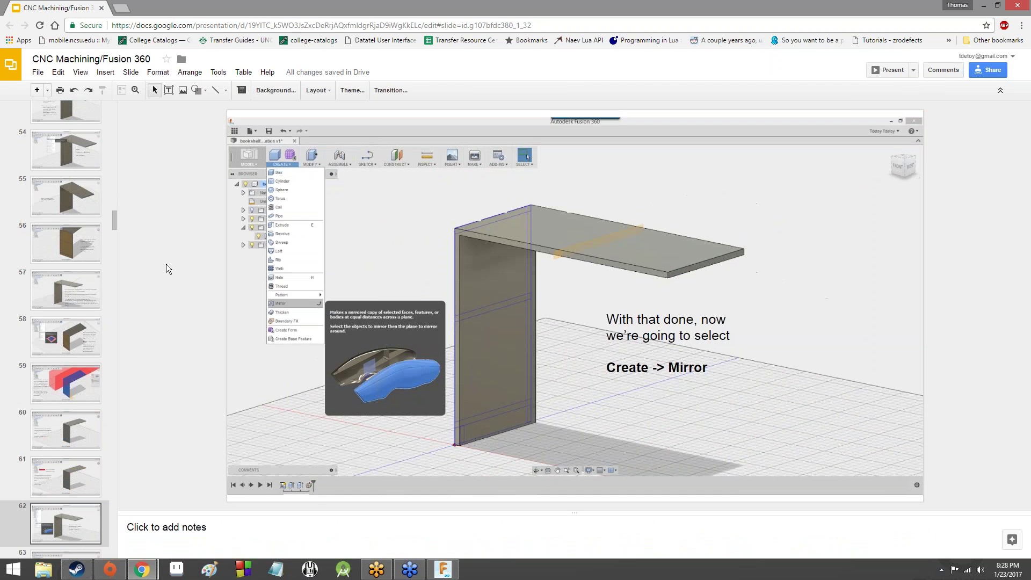
# - Return to slide 52 with the instructions for extruding the bookshelf side
pyautogui.press('Up')
pyautogui.press('Up')
pyautogui.press('Up')
pyautogui.press('Up')
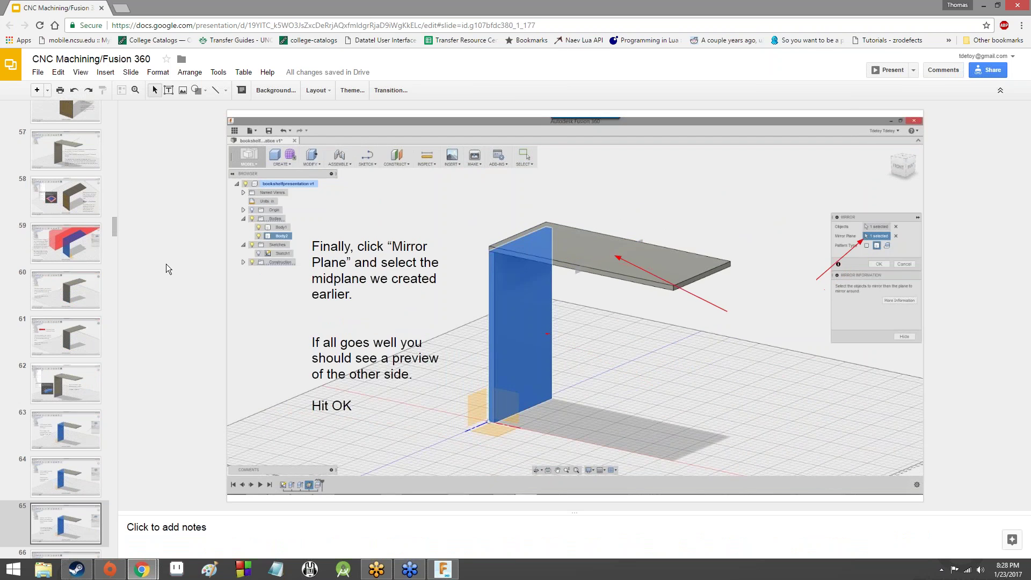
pyautogui.press('Up')
pyautogui.press('Up')
pyautogui.press('Up')
pyautogui.press('Up')
pyautogui.press('Up')
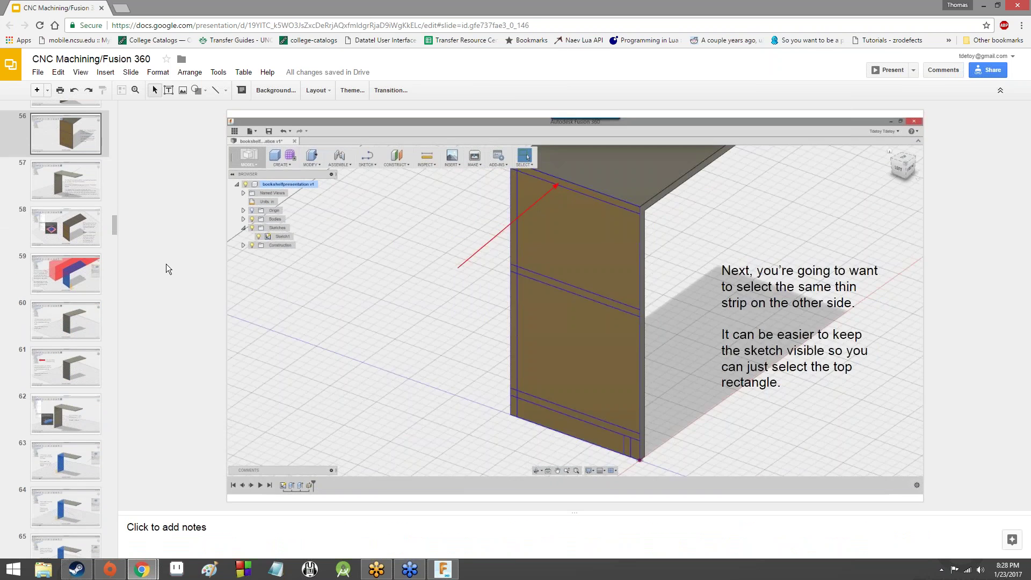
pyautogui.press('Up')
pyautogui.press('Up')
pyautogui.press('Up')
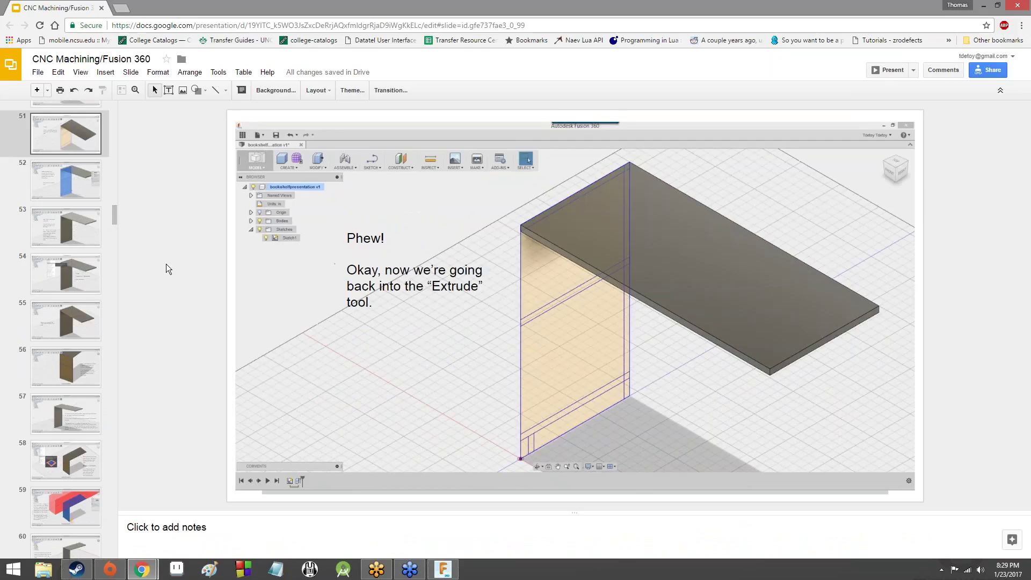
pyautogui.press('Down')
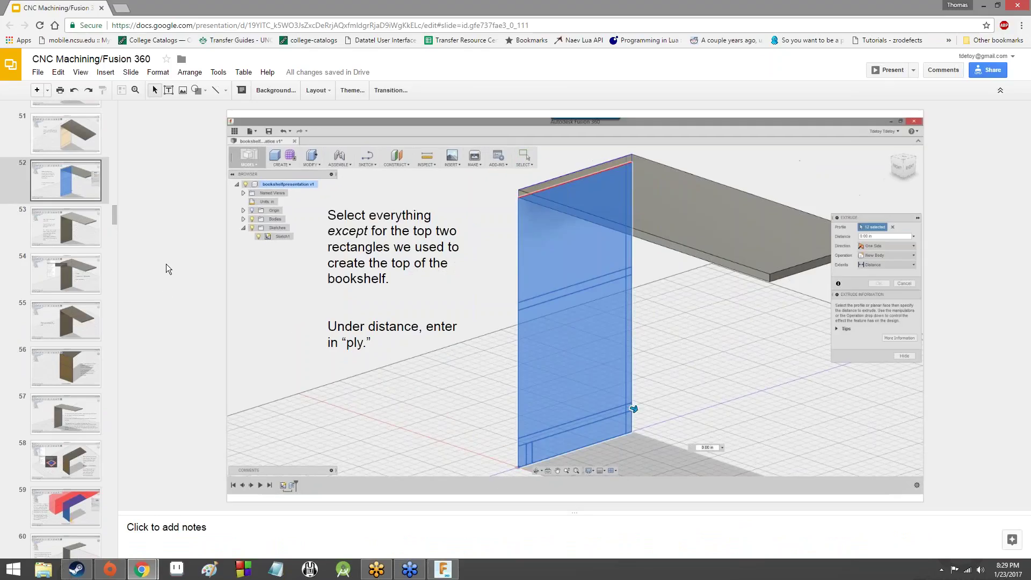
# - Switch to Fusion 360 and start an Extrude with the six side-panel profiles between the top strip and the bottom shelf strip
pyautogui.click(443, 569)
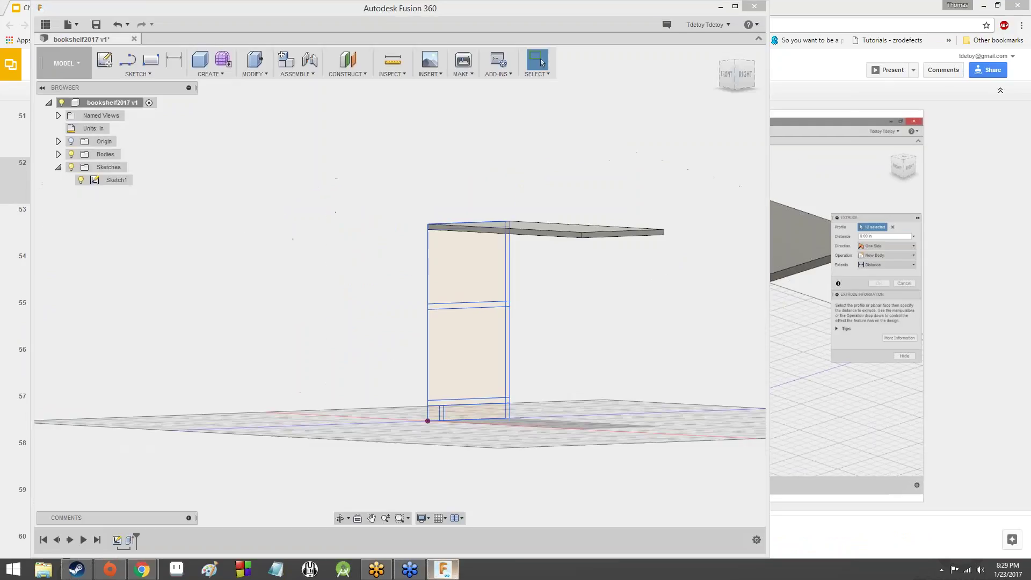
pyautogui.scroll(-3, 543, 277)
pyautogui.scroll(6, 542, 271)
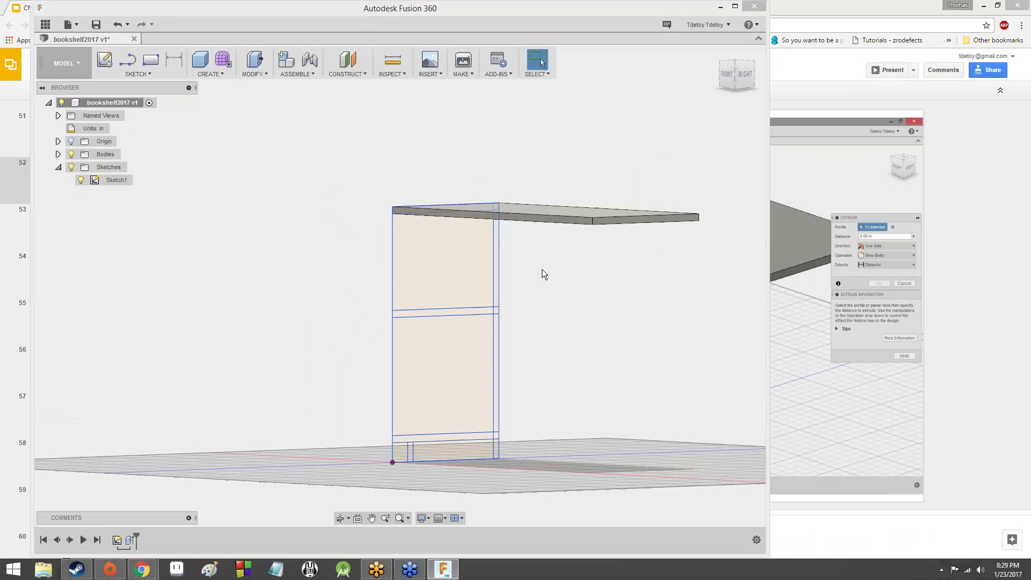
pyautogui.click(244, 74)
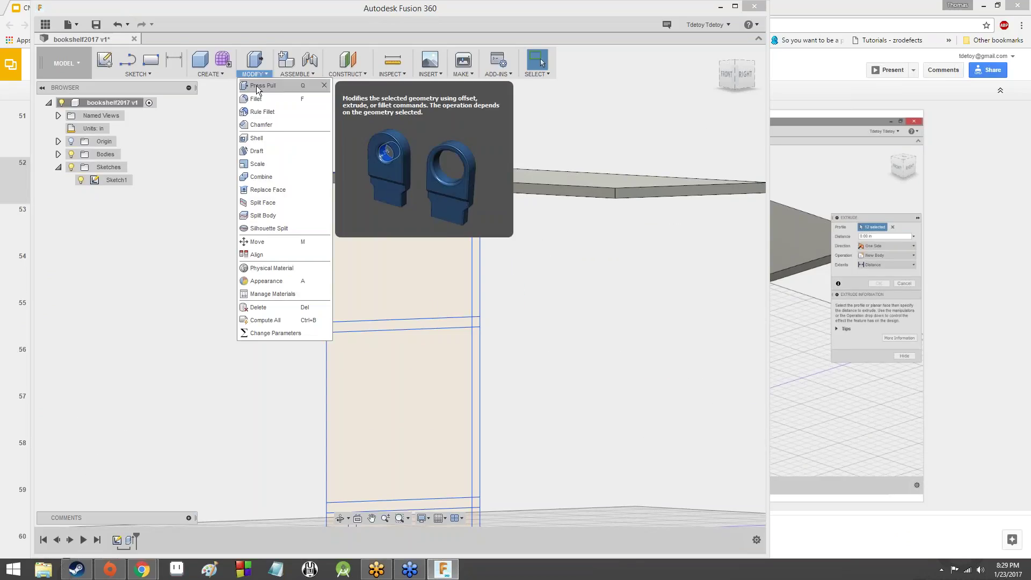
pyautogui.click(216, 71)
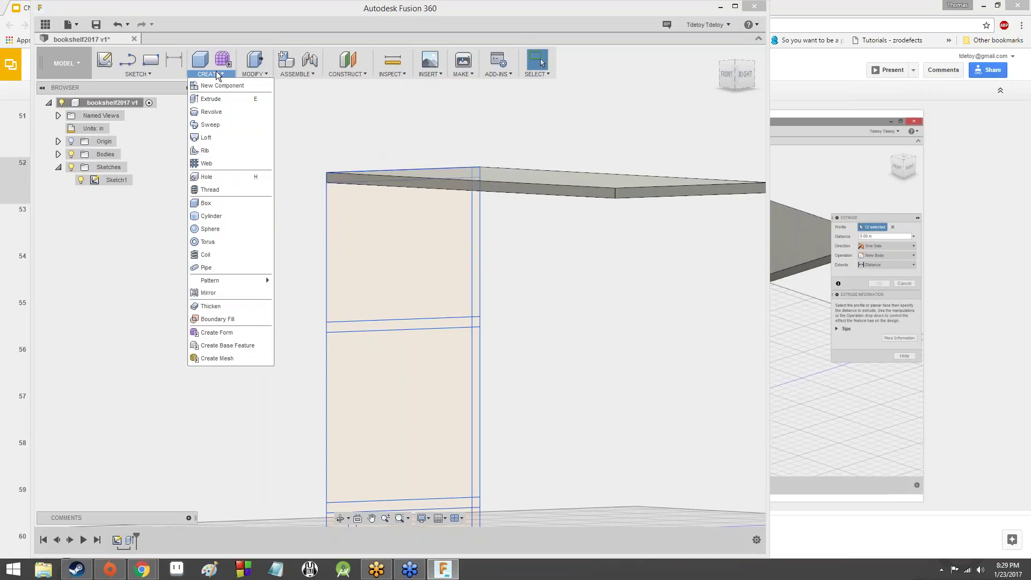
pyautogui.click(218, 98)
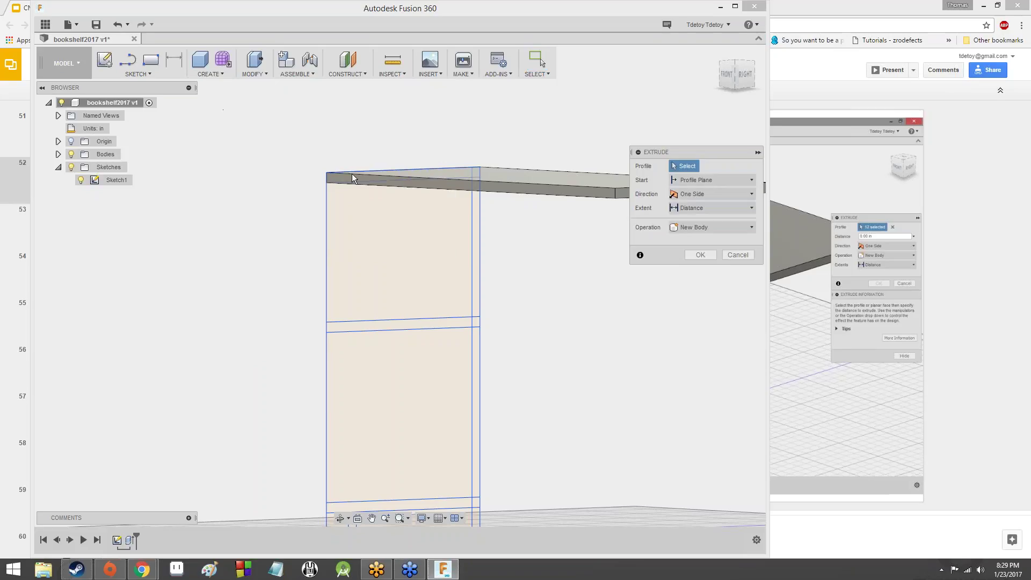
pyautogui.click(434, 240)
pyautogui.click(475, 239)
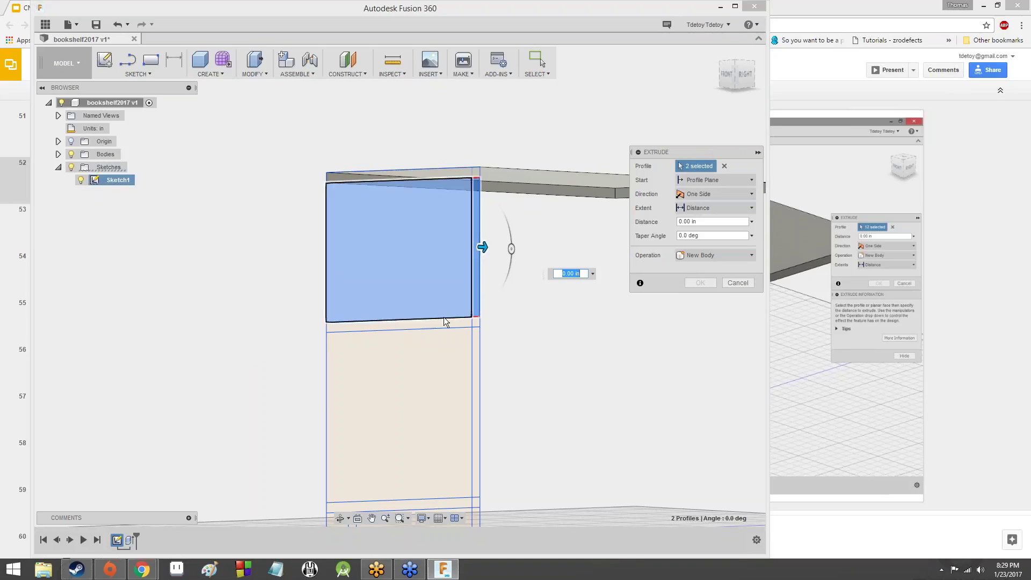
pyautogui.click(447, 323)
pyautogui.click(475, 323)
pyautogui.click(477, 353)
pyautogui.click(454, 353)
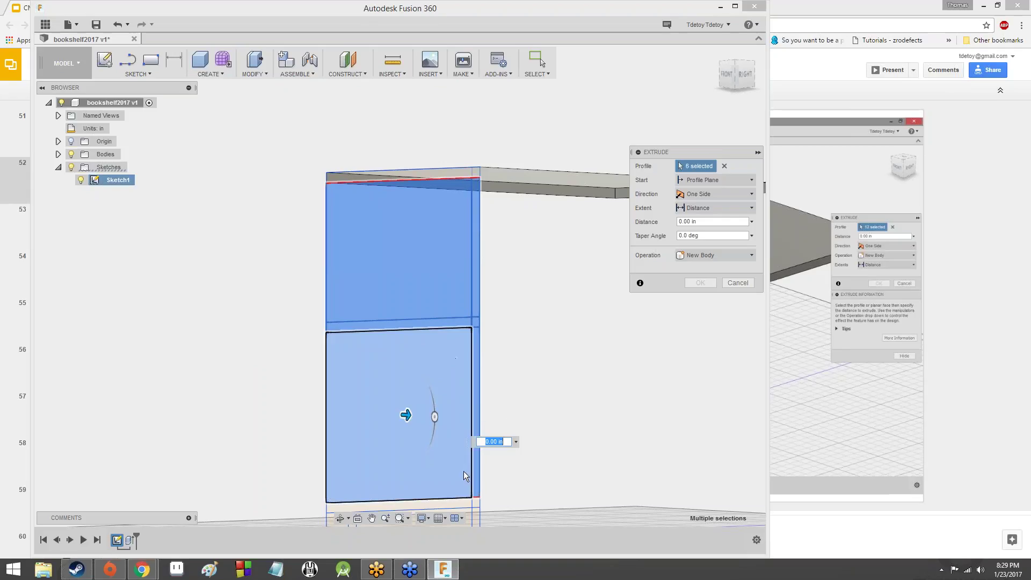
# - Add the remaining bottom shelf strip and base profiles of the side panel to the Extrude selection, leaving out the top two rectangles
pyautogui.scroll(3, 462, 473)
pyautogui.scroll(-4, 460, 478)
pyautogui.scroll(-1, 572, 483)
pyautogui.moveTo(572, 484); pyautogui.dragTo(564, 336, button='middle')
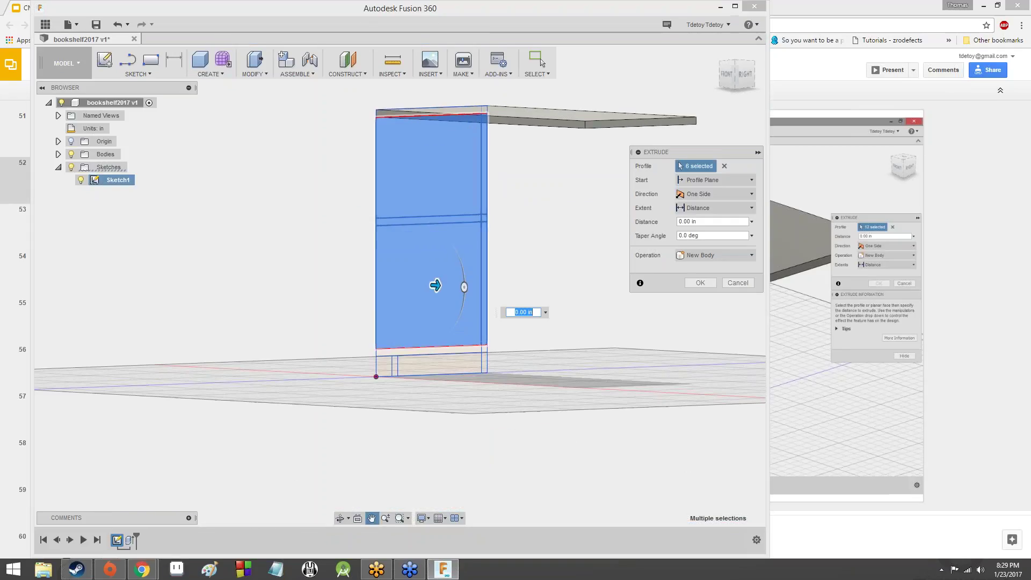
pyautogui.click(386, 366)
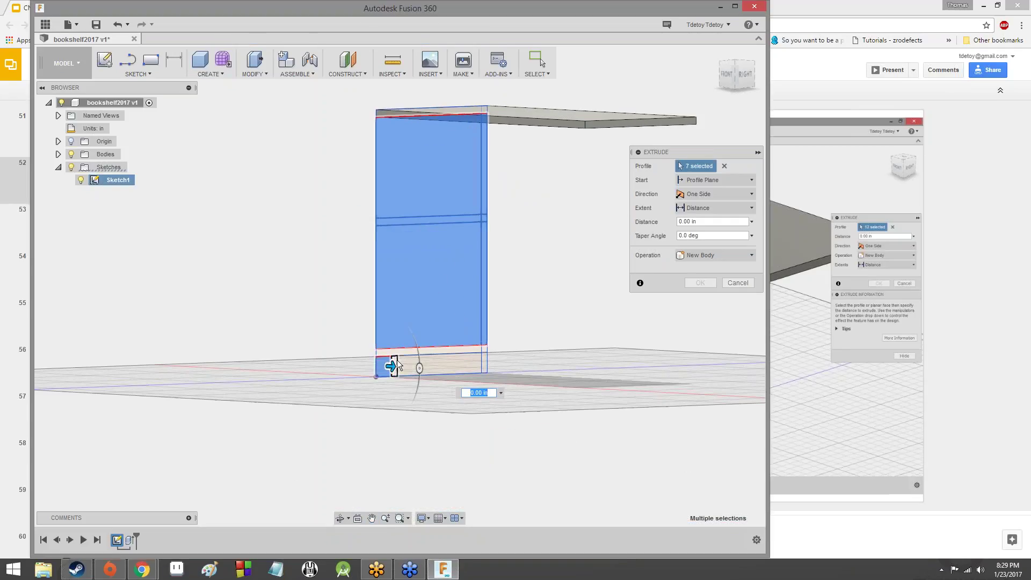
pyautogui.click(396, 361)
pyautogui.click(414, 362)
pyautogui.click(423, 352)
pyautogui.click(485, 350)
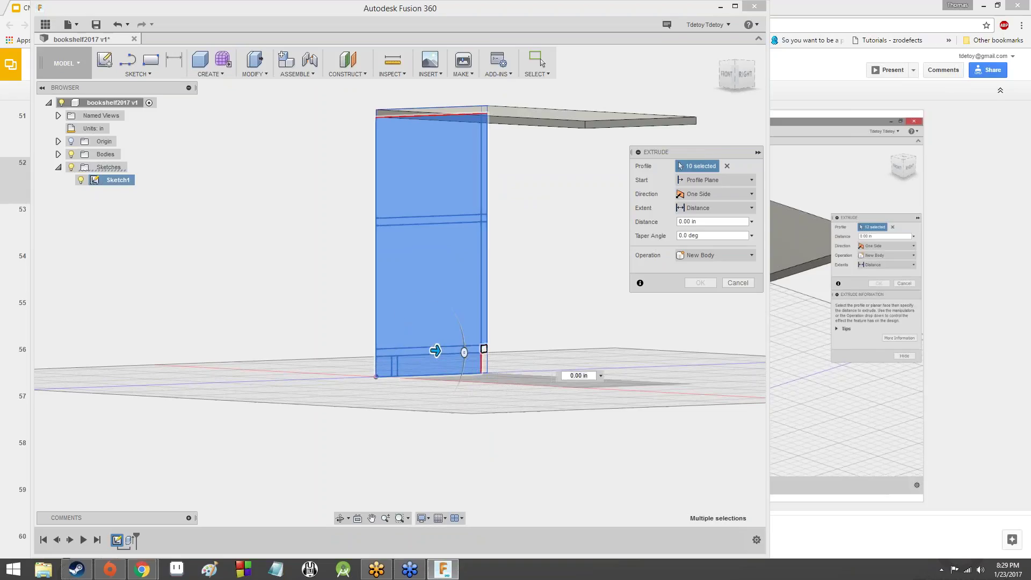
pyautogui.click(485, 354)
pyautogui.rightClick(542, 176)
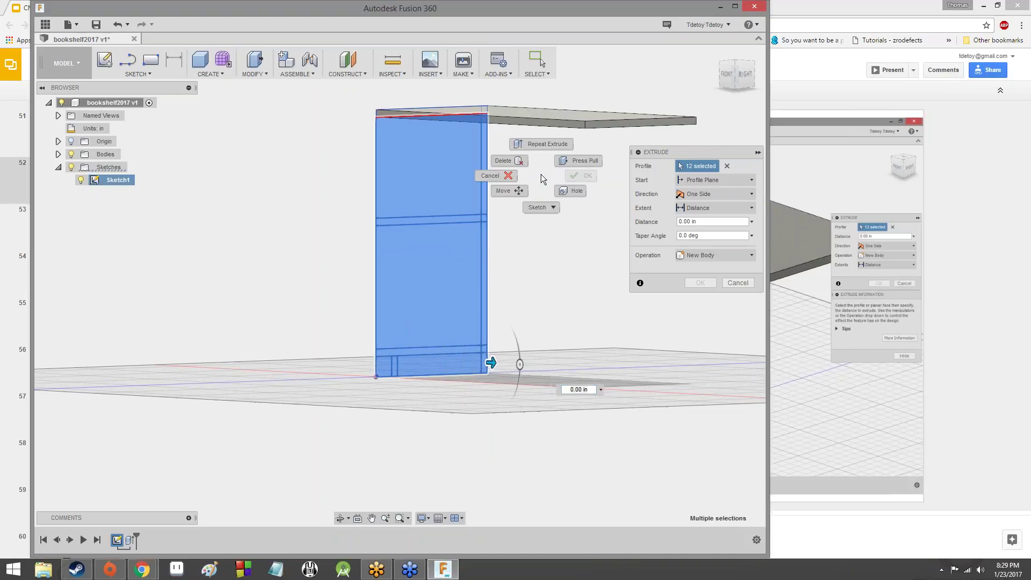
pyautogui.click(544, 176)
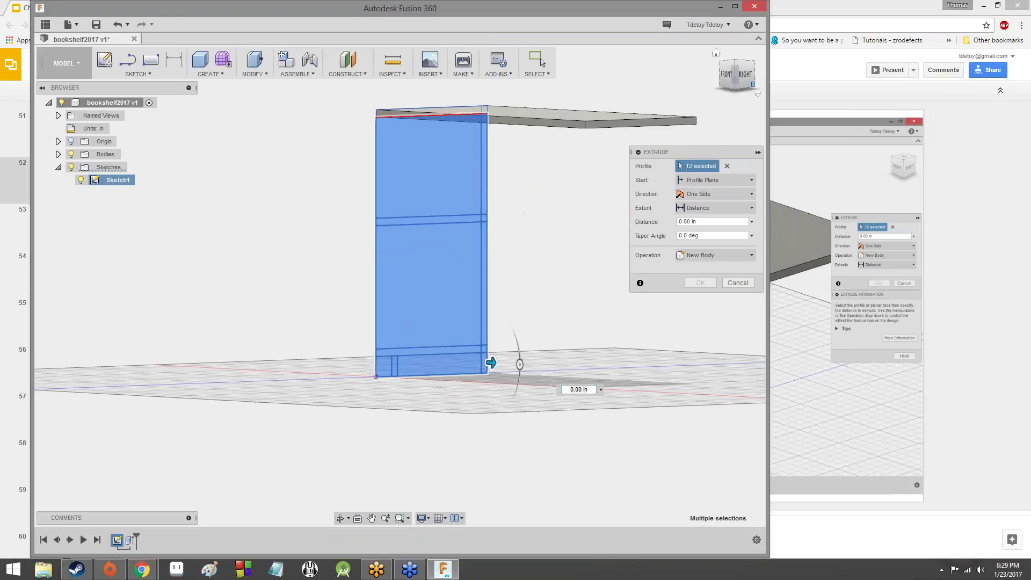
# - Extrude the selected side-panel profiles by a distance of Ply
pyautogui.moveTo(738, 77); pyautogui.dragTo(766, 115)
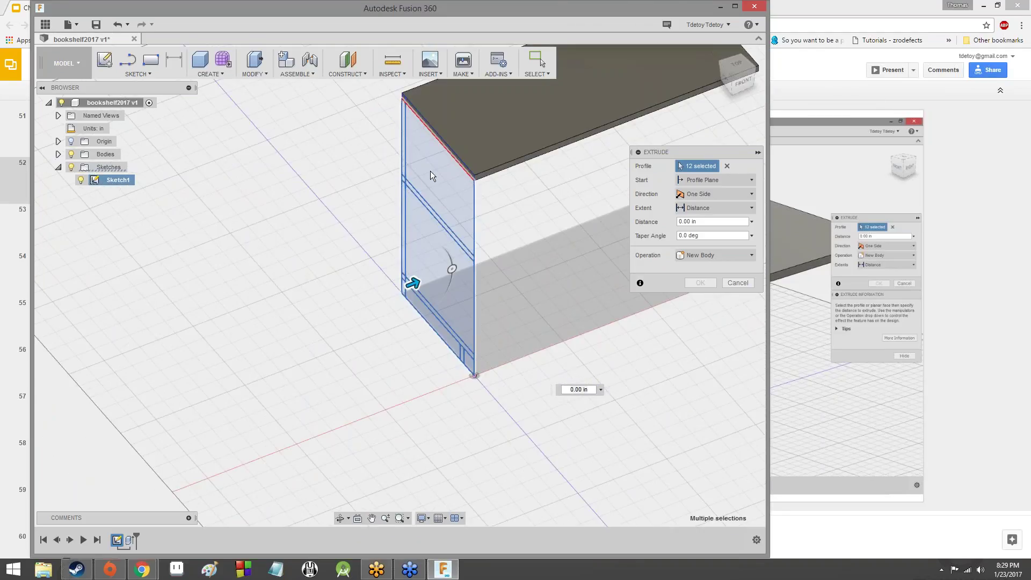
pyautogui.click(738, 90)
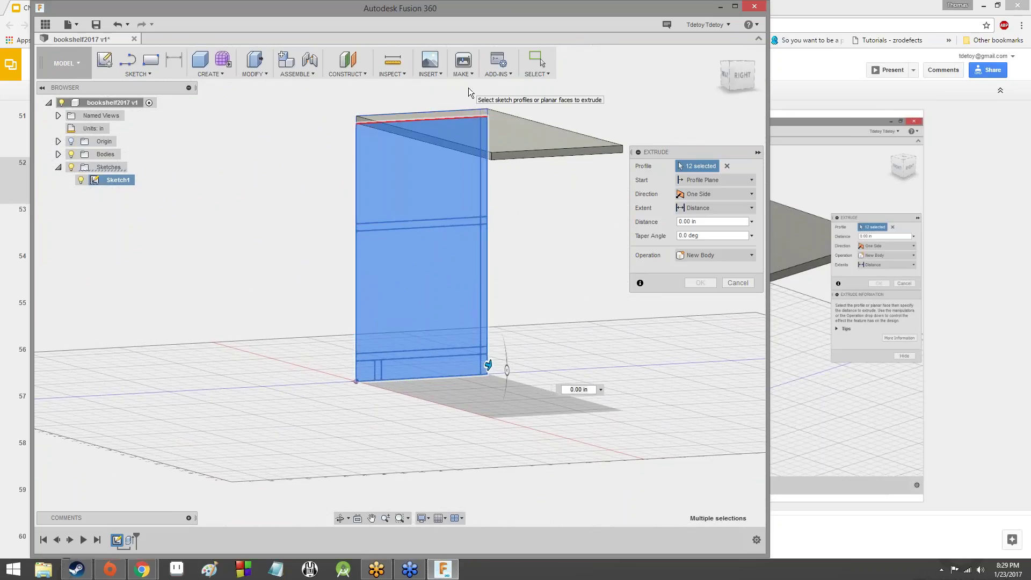
pyautogui.moveTo(737, 78); pyautogui.dragTo(724, 82)
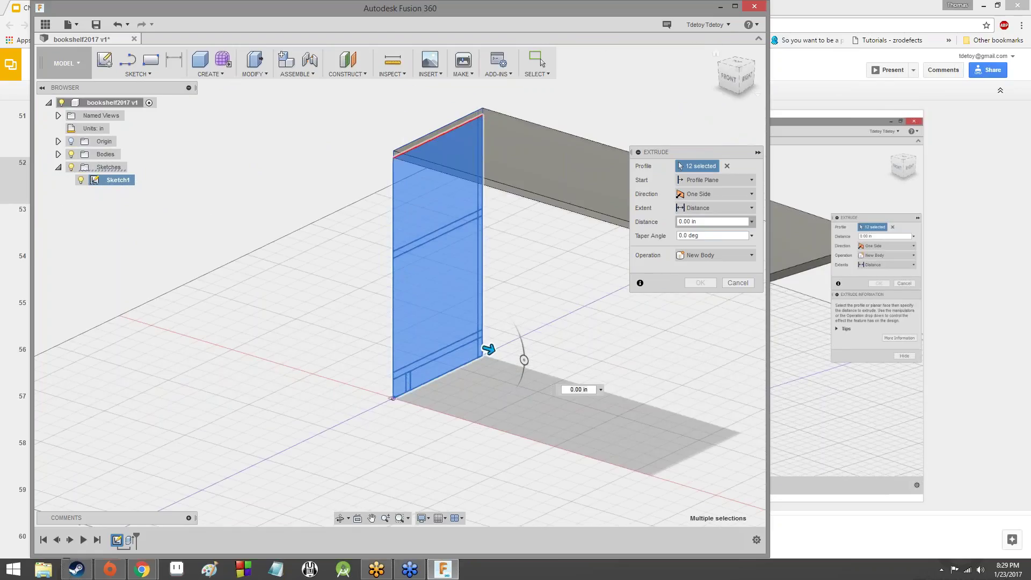
pyautogui.click(751, 221)
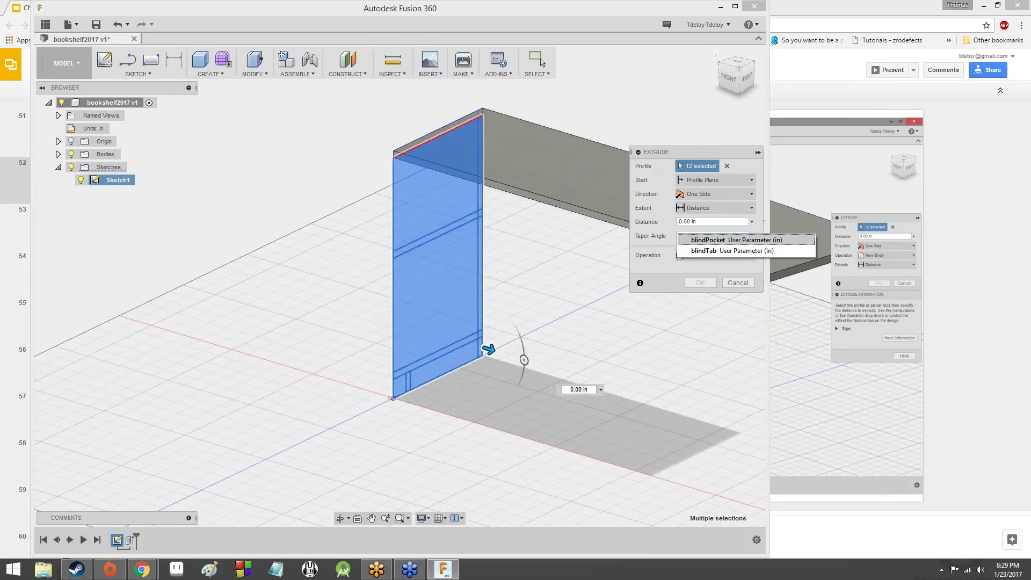
pyautogui.click(679, 222)
pyautogui.press('BackSpace')
pyautogui.press('BackSpace')
pyautogui.press('BackSpace')
pyautogui.press('BackSpace')
pyautogui.press('BackSpace')
pyautogui.press('BackSpace')
pyautogui.press('BackSpace')
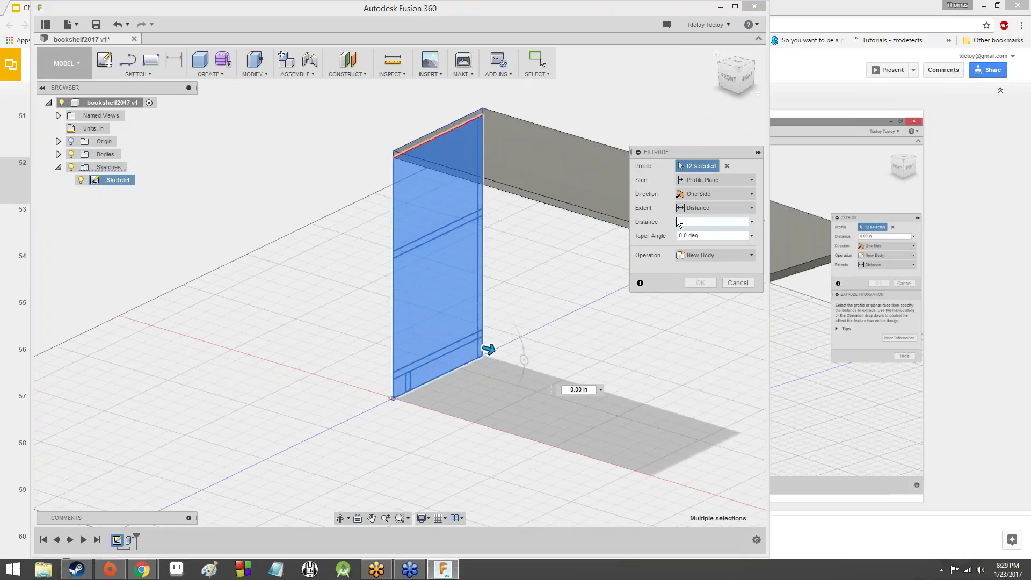
pyautogui.write('Ply')
pyautogui.press('Return')
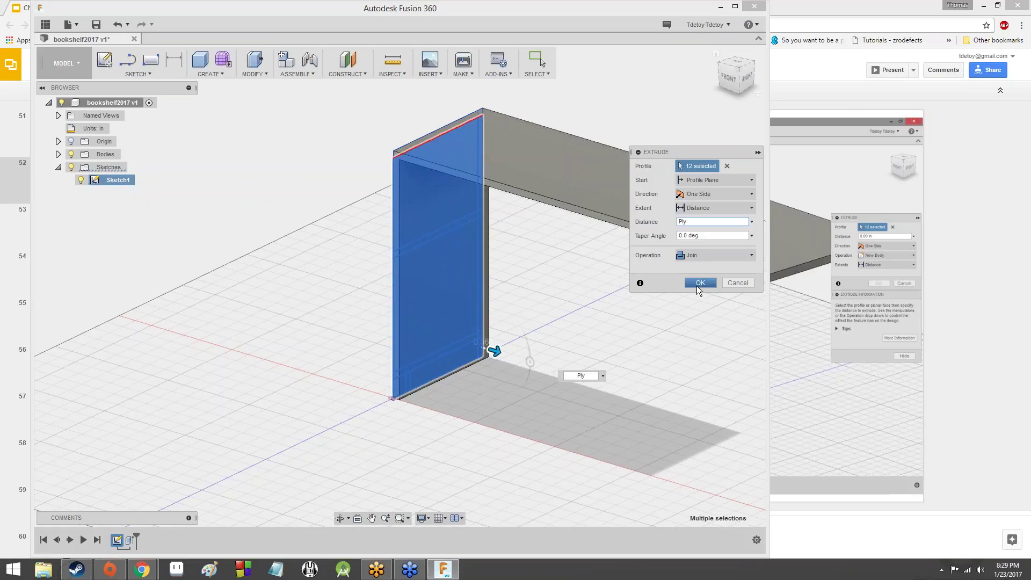
pyautogui.click(700, 283)
# - Toggle the visibility of Sketch1 and the Sketches folder, leaving the sketch shown
pyautogui.keyDown('shift'); pyautogui.moveTo(400, 281); pyautogui.dragTo(378, 298, button='middle'); pyautogui.keyUp('shift')
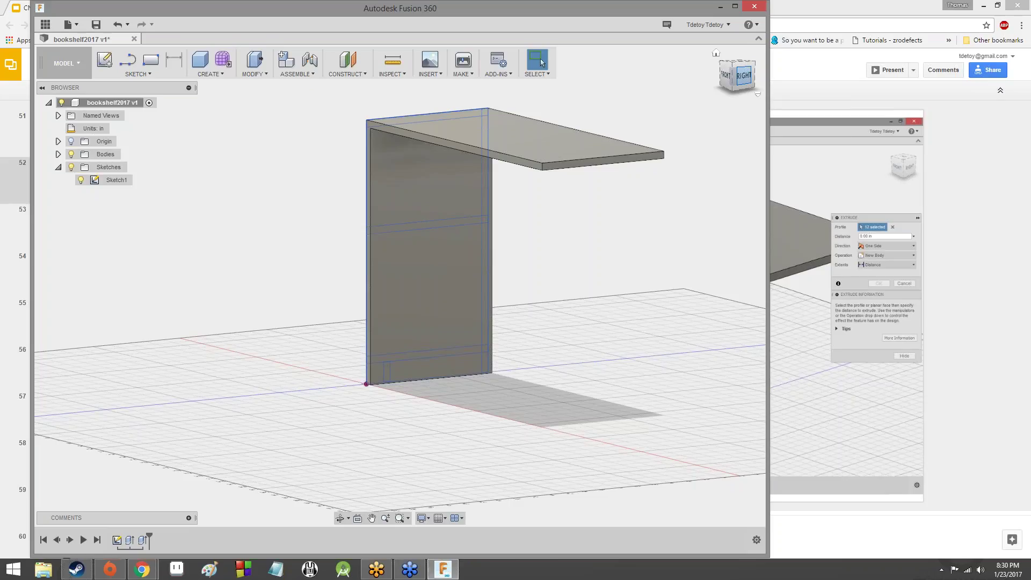
pyautogui.moveTo(744, 79)
pyautogui.mouseDown()
pyautogui.moveTo(784, 82)
pyautogui.moveTo(801, 122)
pyautogui.moveTo(776, 111)
pyautogui.moveTo(772, 59)
pyautogui.moveTo(751, 71)
pyautogui.moveTo(772, 80)
pyautogui.moveTo(768, 90)
pyautogui.moveTo(752, 74)
pyautogui.moveTo(769, 112)
pyautogui.moveTo(748, 92)
pyautogui.mouseUp()
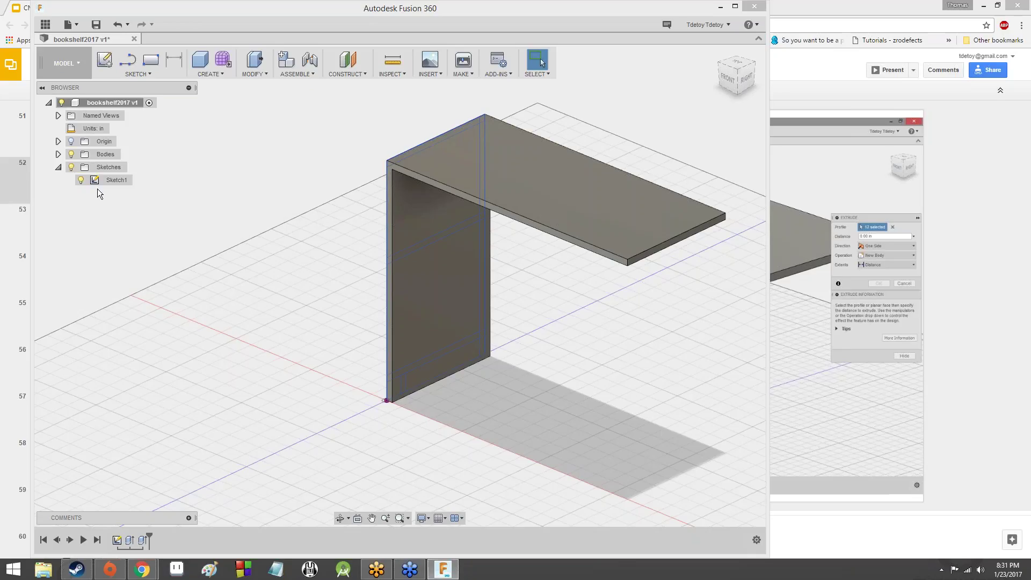
pyautogui.click(84, 182)
pyautogui.click(71, 170)
pyautogui.click(72, 171)
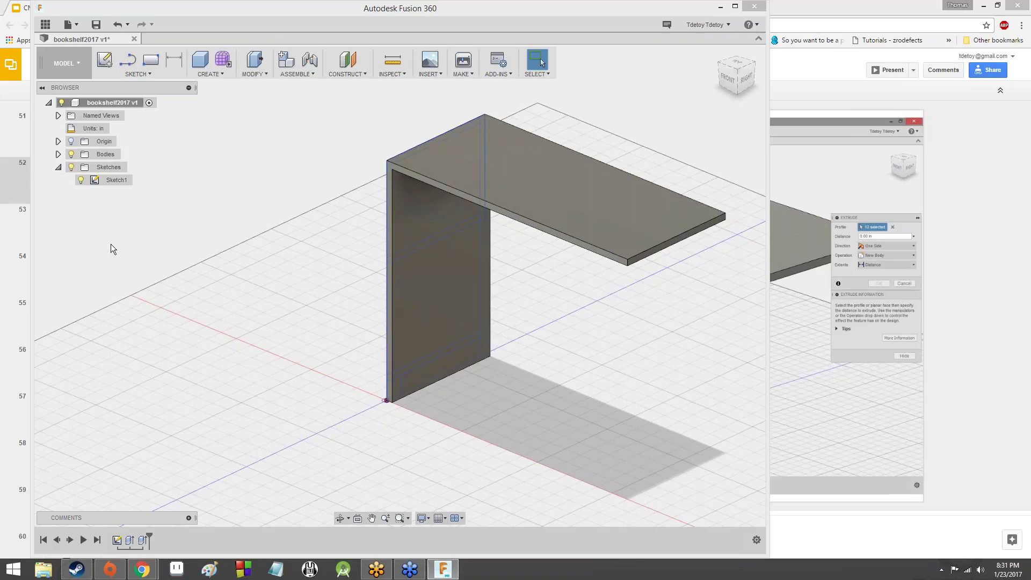
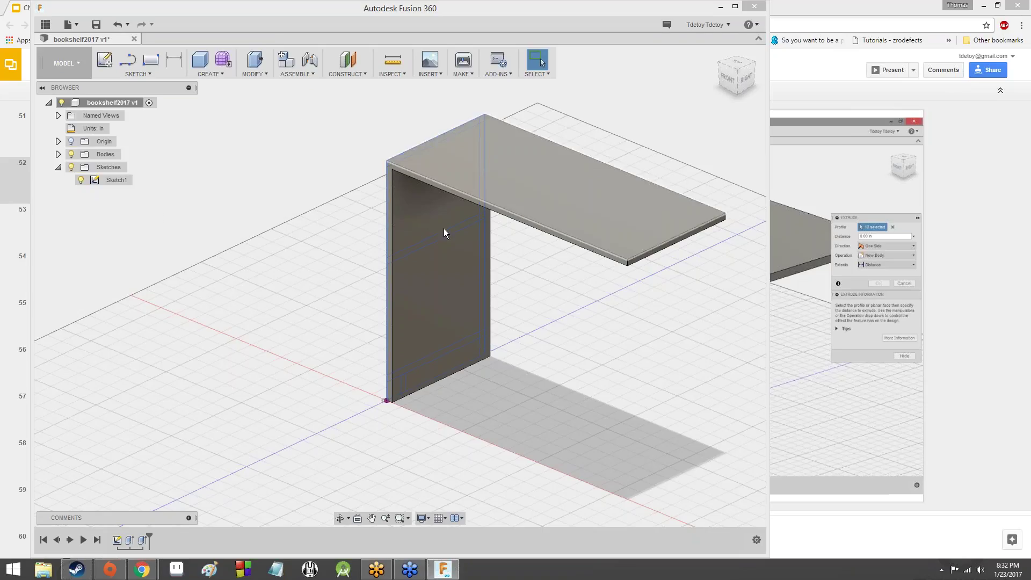
# - Switch to the tutorial slides and read slides 53 and 54 about hiding Sketch1 and constructing a midplane
pyautogui.click(818, 106)
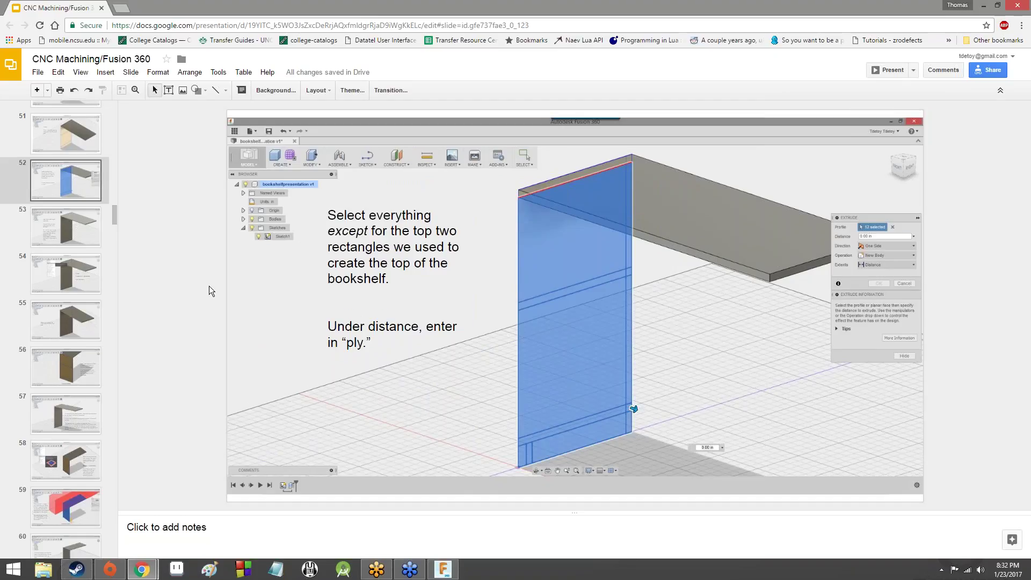
pyautogui.press('Down')
pyautogui.press('Down')
pyautogui.press('Up')
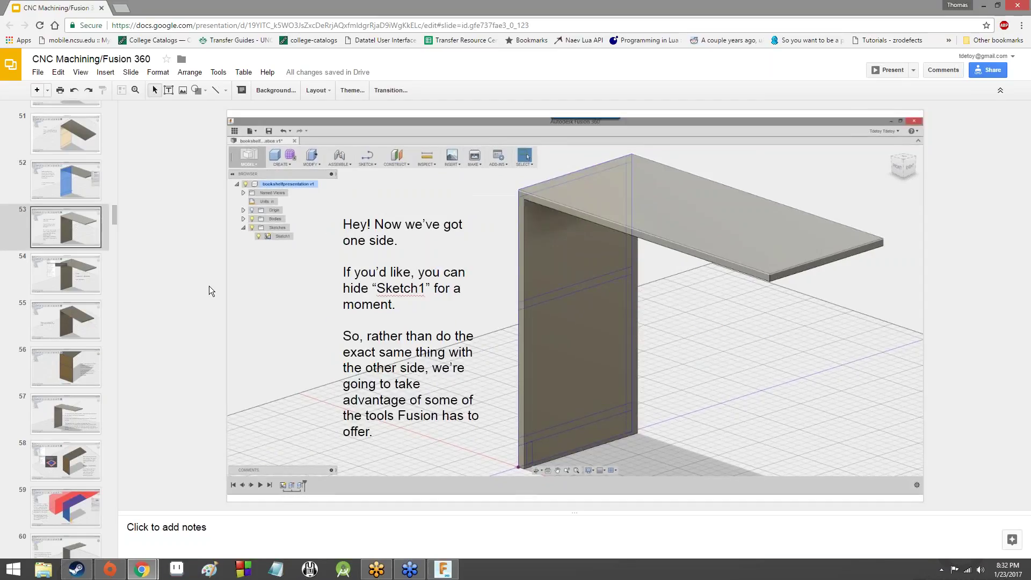
pyautogui.press('Down')
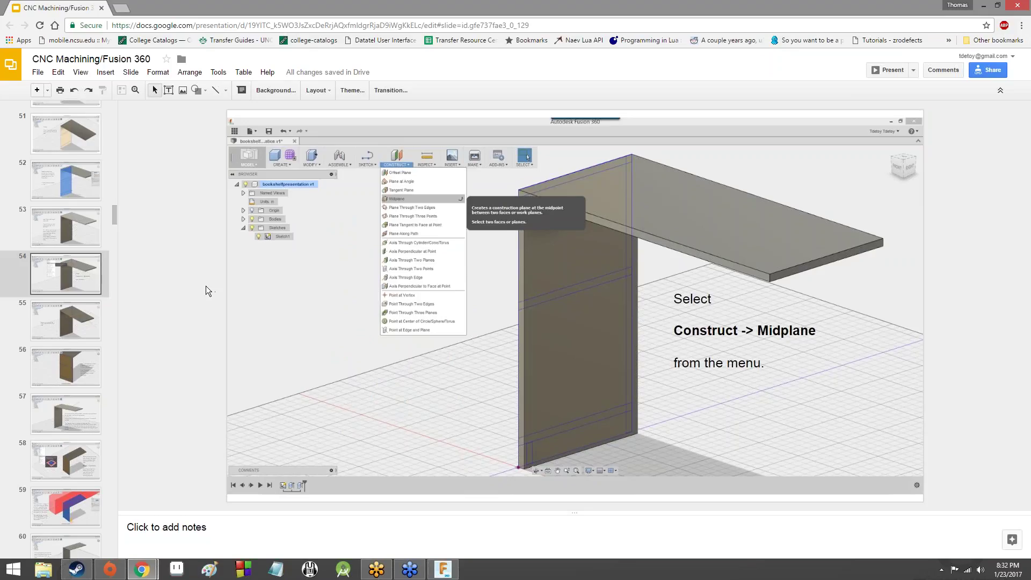
# - Switch back to Fusion 360 and hide the Sketches folder
pyautogui.click(443, 569)
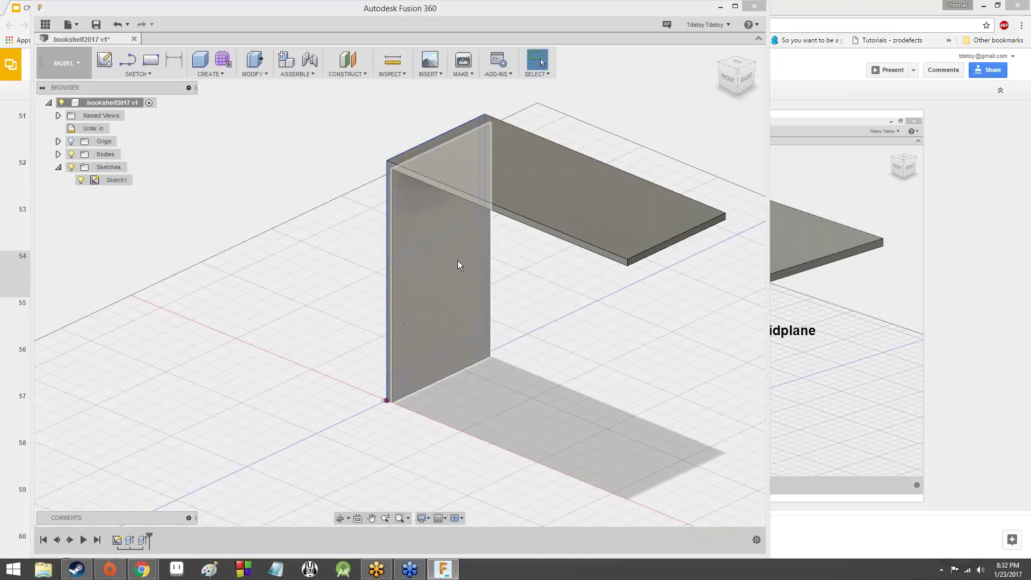
pyautogui.moveTo(732, 80); pyautogui.dragTo(767, 81)
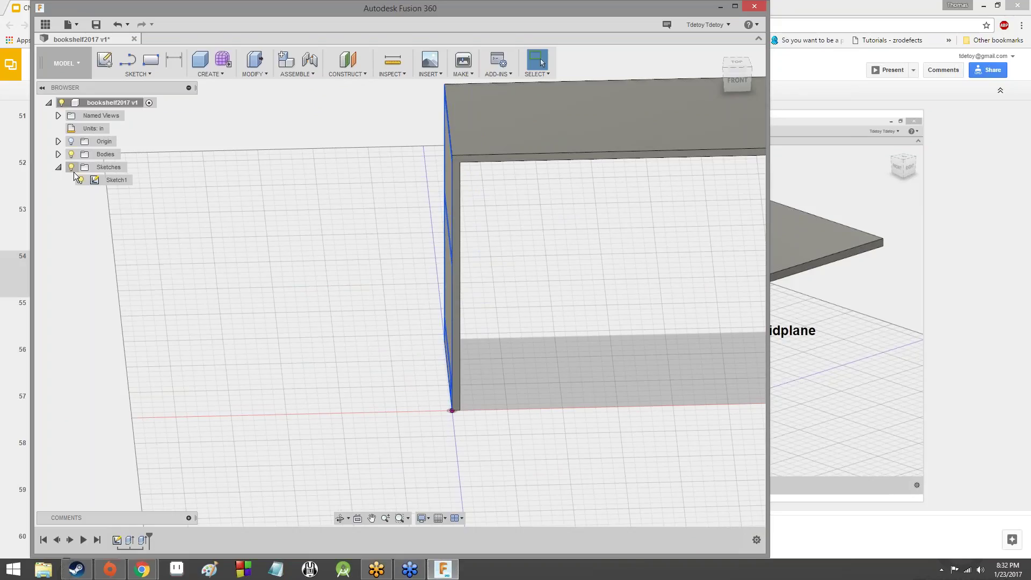
pyautogui.click(72, 169)
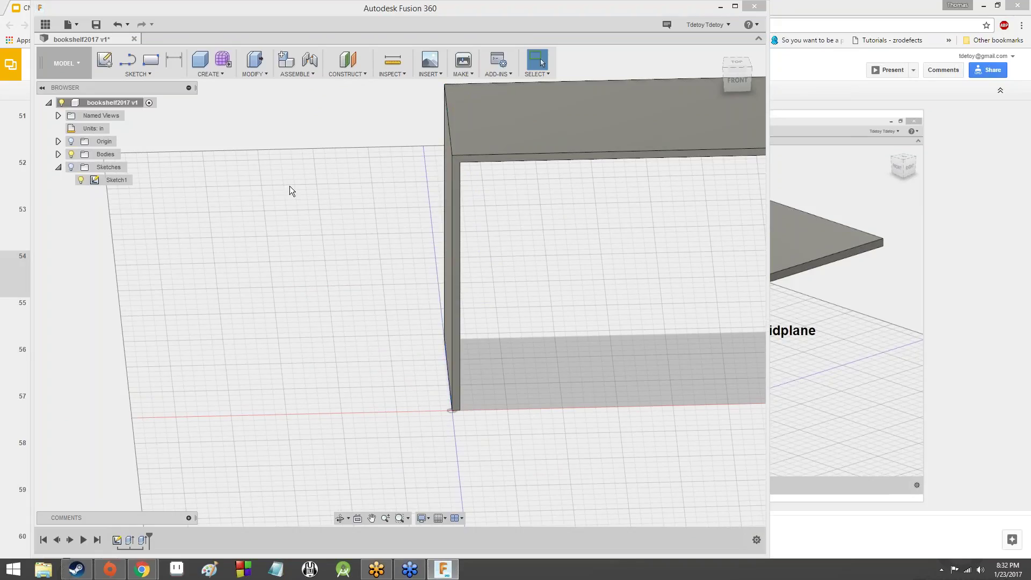
# - Examine the corner where the side panel meets the top panel from several angles
pyautogui.moveTo(736, 75); pyautogui.dragTo(762, 77)
pyautogui.keyDown('shift'); pyautogui.moveTo(399, 286); pyautogui.dragTo(437, 100, button='middle'); pyautogui.keyUp('shift')
pyautogui.scroll(12, 437, 100)
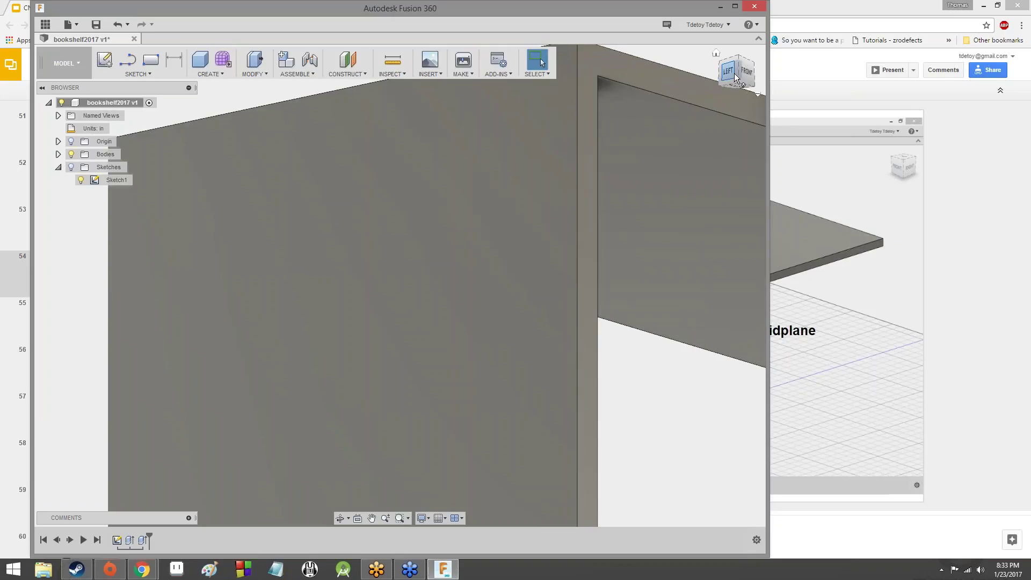
pyautogui.moveTo(736, 78)
pyautogui.mouseDown()
pyautogui.moveTo(749, 81)
pyautogui.moveTo(737, 79)
pyautogui.moveTo(740, 92)
pyautogui.moveTo(740, 81)
pyautogui.mouseUp()
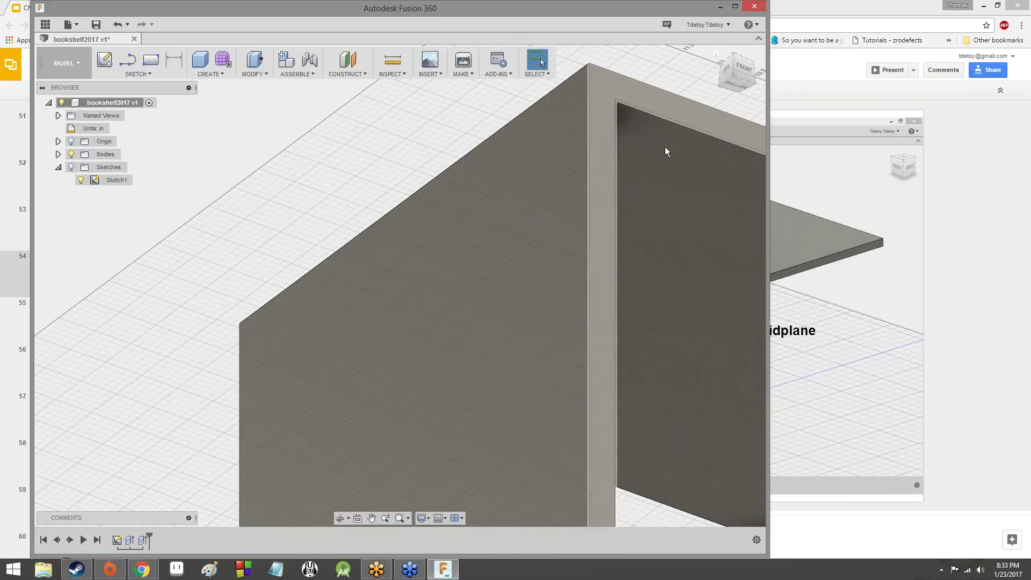
pyautogui.scroll(3, 665, 146)
pyautogui.scroll(-2, 659, 163)
pyautogui.scroll(-3, 656, 160)
pyautogui.moveTo(738, 75); pyautogui.dragTo(754, 86)
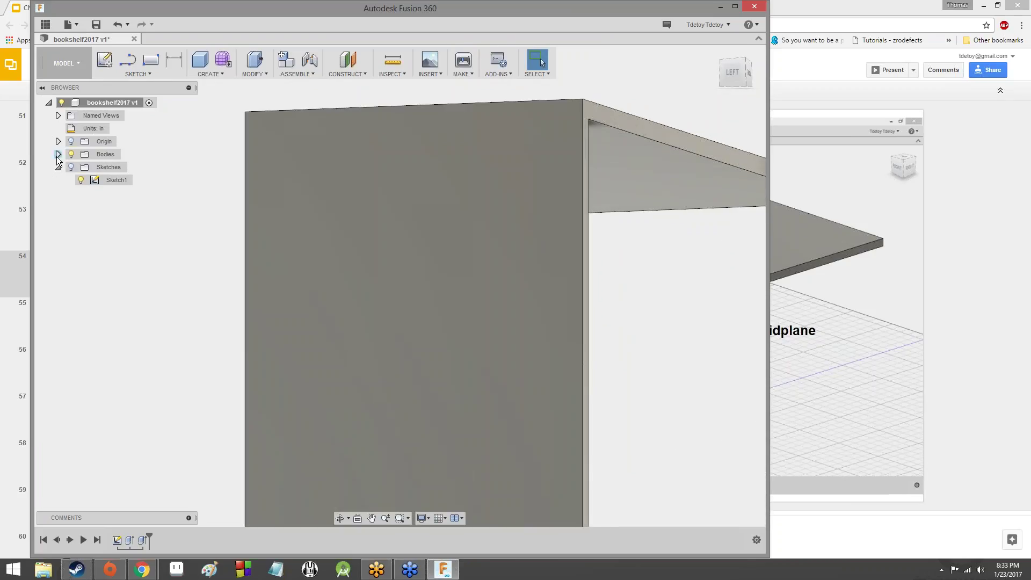
# - Expand the Bodies folder, then hide and reshow Body1 to check which panels belong to it
pyautogui.click(58, 155)
pyautogui.click(81, 163)
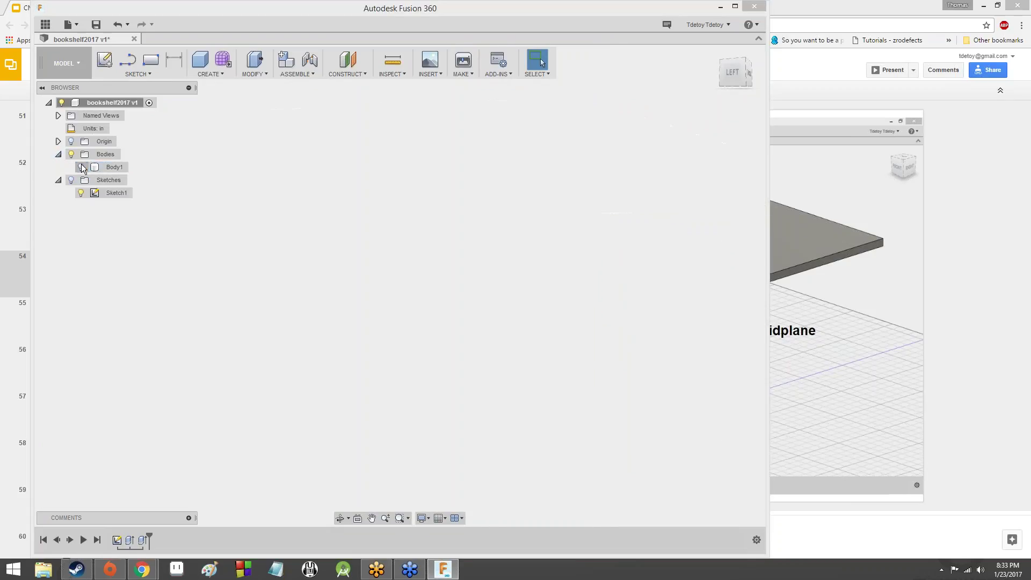
pyautogui.click(82, 163)
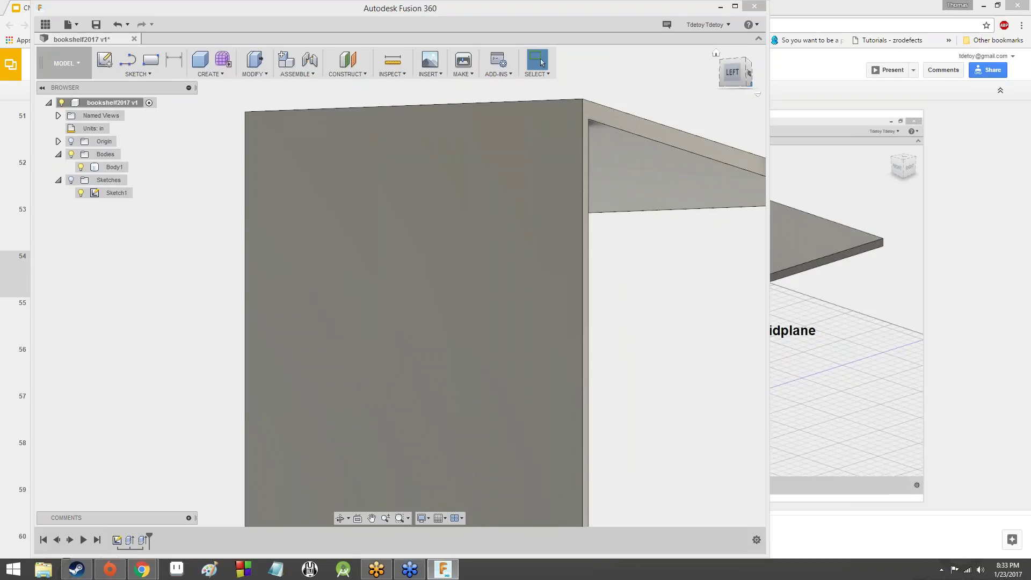
# - Inspect the combined top and side panel body from below, the left side and the front
pyautogui.moveTo(742, 74); pyautogui.dragTo(696, 78)
pyautogui.moveTo(541, 62); pyautogui.dragTo(541, 61)
pyautogui.moveTo(691, 70)
pyautogui.mouseDown()
pyautogui.moveTo(722, 86)
pyautogui.moveTo(740, 79)
pyautogui.moveTo(724, 69)
pyautogui.moveTo(735, 72)
pyautogui.mouseUp()
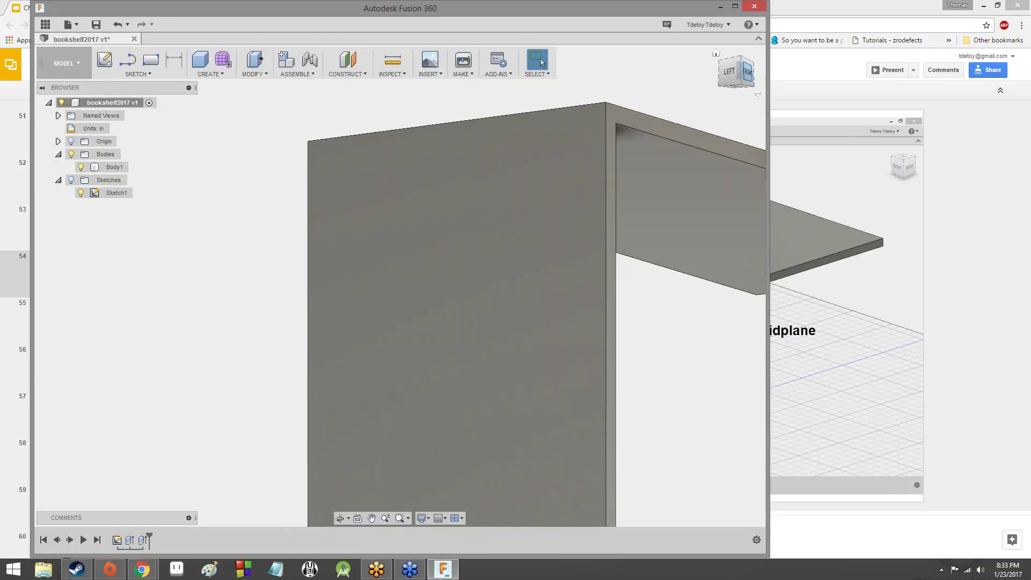
pyautogui.click(412, 173)
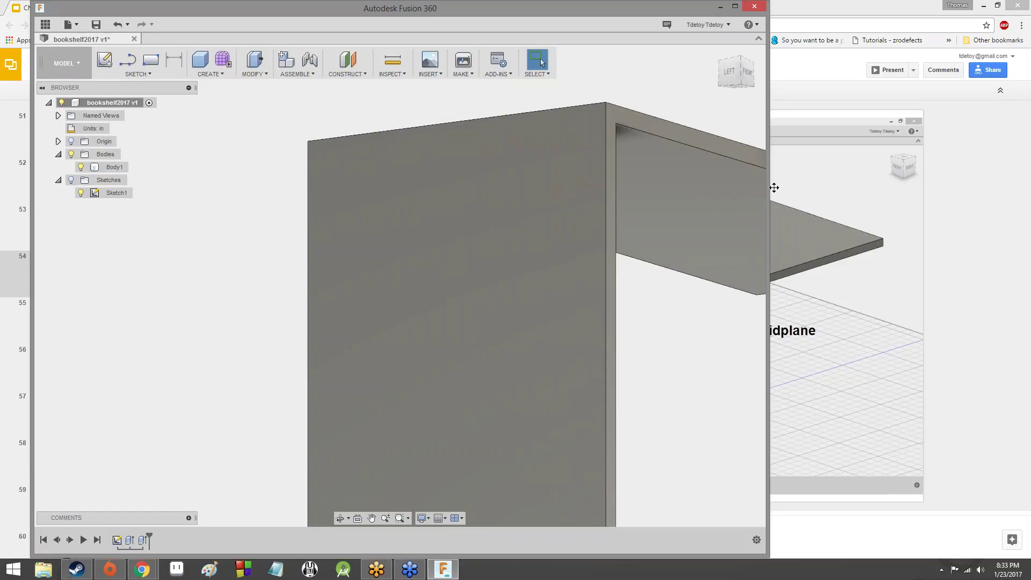
pyautogui.moveTo(399, 285)
pyautogui.keyDown('shift'); pyautogui.mouseDown(button='middle')
pyautogui.moveTo(435, 322)
pyautogui.moveTo(408, 293)
pyautogui.mouseUp(button='middle'); pyautogui.keyUp('shift')
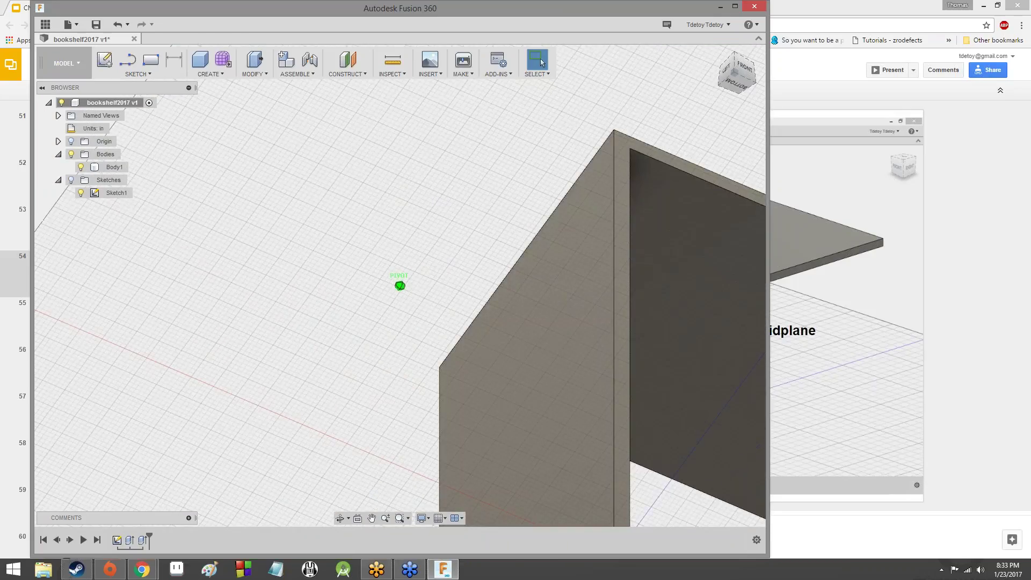
pyautogui.click(733, 86)
pyautogui.keyDown('shift'); pyautogui.moveTo(732, 84); pyautogui.dragTo(491, 180, button='middle'); pyautogui.keyUp('shift')
pyautogui.keyDown('shift'); pyautogui.moveTo(715, 139); pyautogui.dragTo(698, 151, button='middle'); pyautogui.keyUp('shift')
pyautogui.moveTo(733, 83)
pyautogui.mouseDown()
pyautogui.moveTo(764, 98)
pyautogui.moveTo(733, 68)
pyautogui.moveTo(735, 76)
pyautogui.mouseUp()
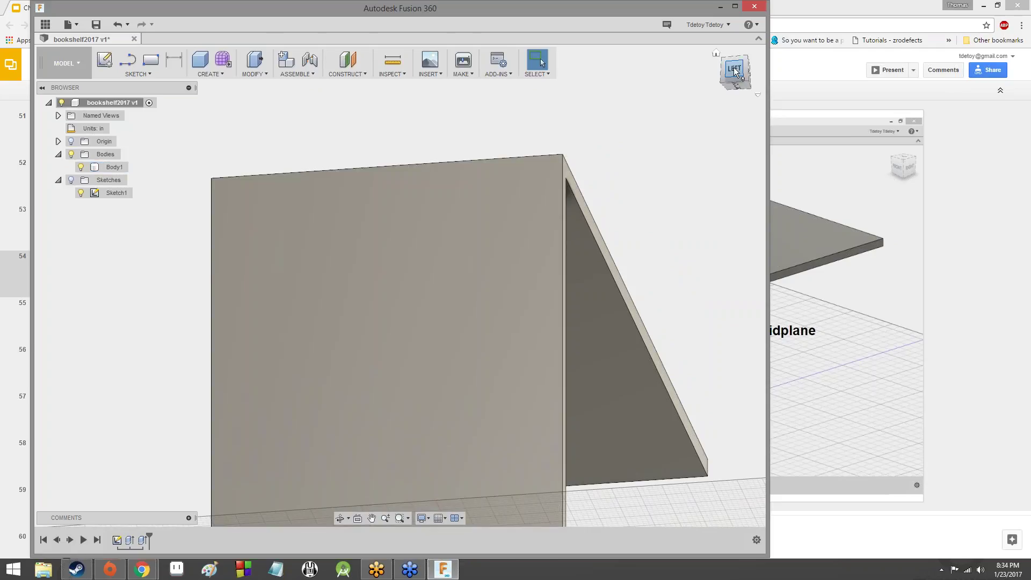
pyautogui.moveTo(736, 74)
pyautogui.mouseDown()
pyautogui.moveTo(714, 86)
pyautogui.moveTo(674, 71)
pyautogui.moveTo(532, 60)
pyautogui.moveTo(790, 68)
pyautogui.moveTo(748, 60)
pyautogui.mouseUp()
pyautogui.scroll(-8, 635, 201)
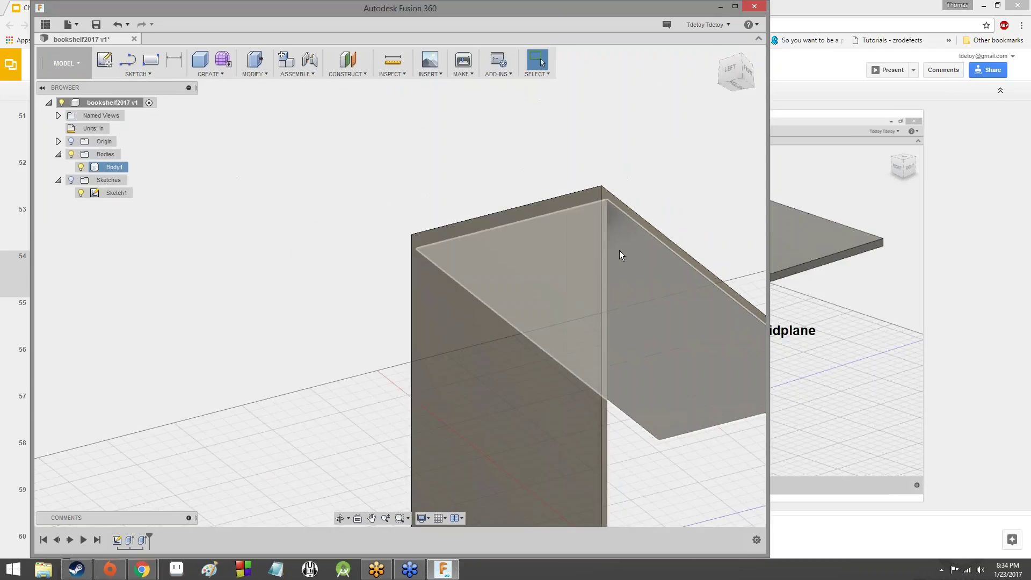
pyautogui.moveTo(749, 95)
pyautogui.mouseDown()
pyautogui.moveTo(714, 104)
pyautogui.moveTo(770, 105)
pyautogui.moveTo(672, 103)
pyautogui.mouseUp()
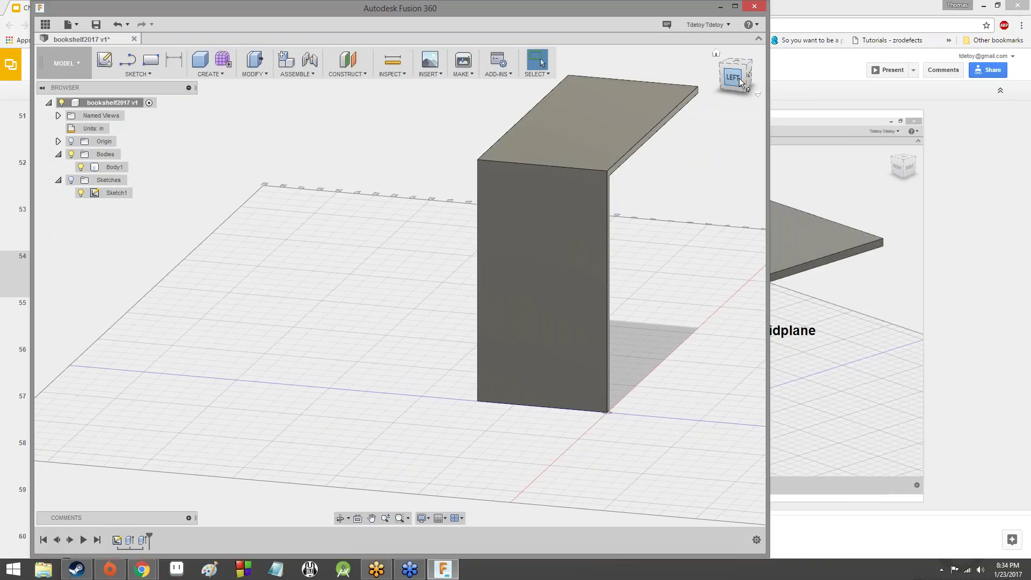
pyautogui.keyDown('shift'); pyautogui.moveTo(400, 285); pyautogui.dragTo(445, 177, button='middle'); pyautogui.keyUp('shift')
pyautogui.scroll(-1, 589, 148)
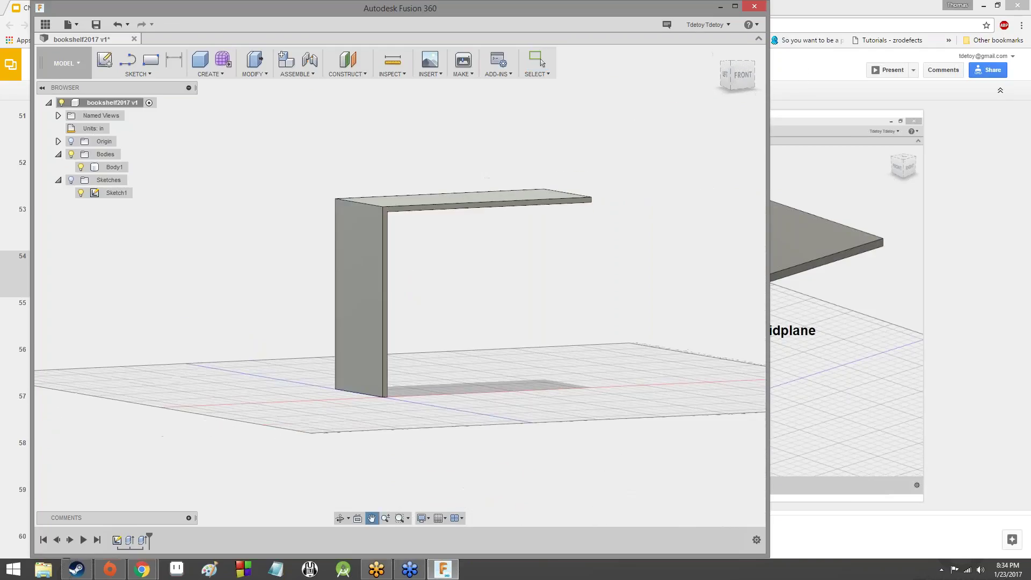
pyautogui.scroll(2, 461, 170)
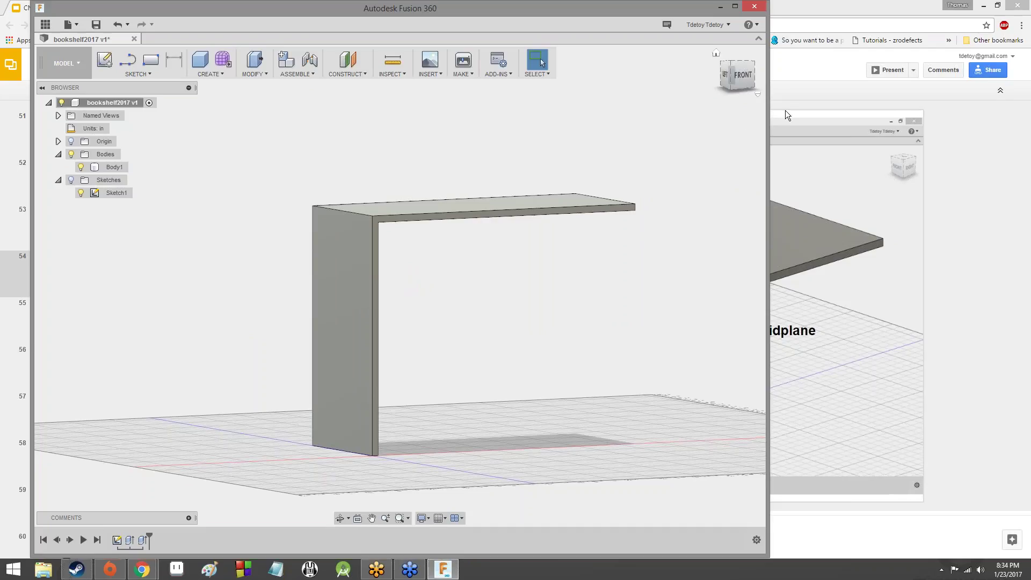
# - Construct a midplane between the free end face of the top panel and the outer face of the side panel
pyautogui.click(785, 111)
pyautogui.click(443, 569)
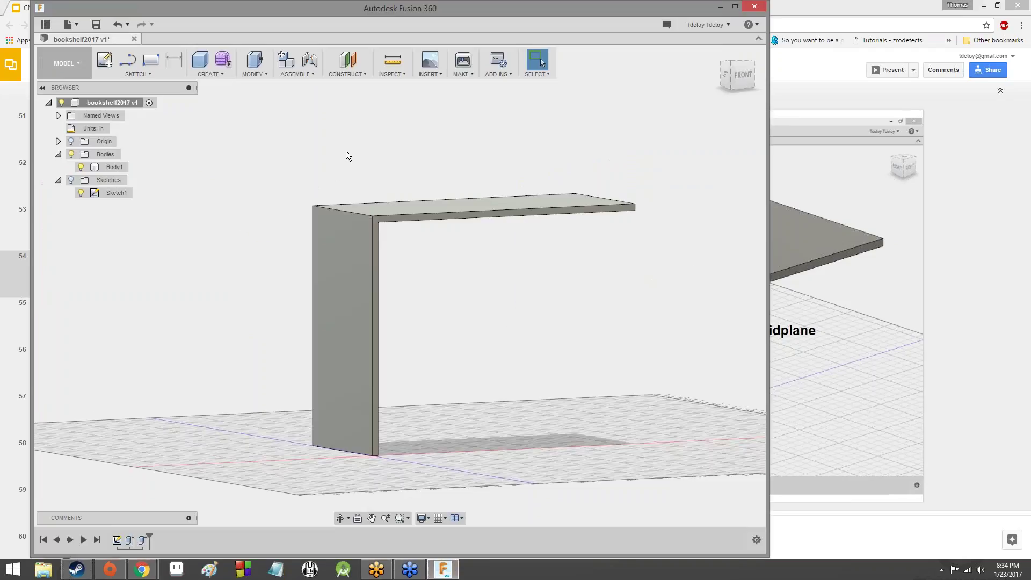
pyautogui.click(344, 72)
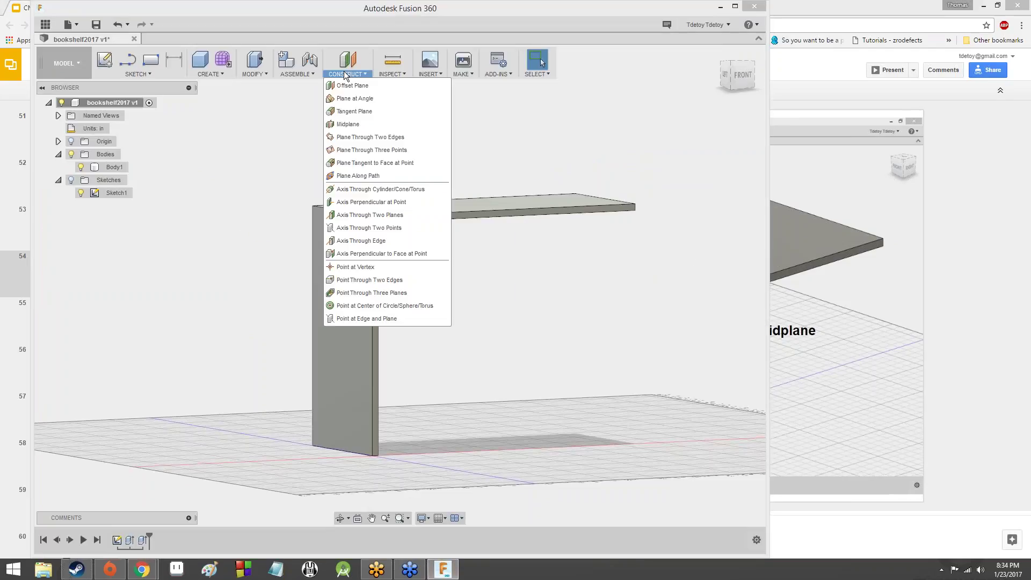
pyautogui.click(352, 128)
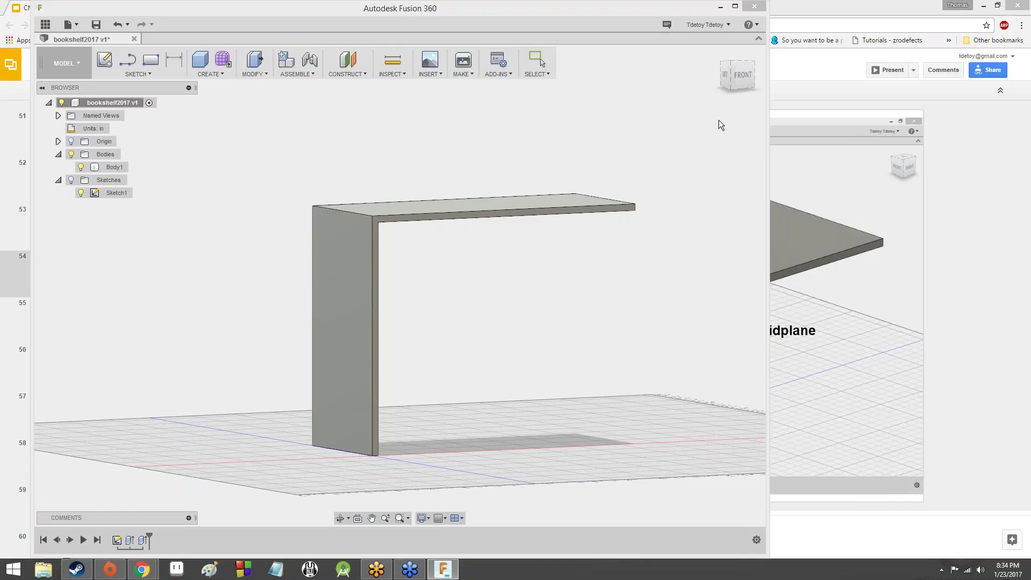
pyautogui.moveTo(742, 77)
pyautogui.mouseDown()
pyautogui.moveTo(704, 78)
pyautogui.moveTo(732, 97)
pyautogui.moveTo(741, 73)
pyautogui.moveTo(747, 85)
pyautogui.mouseUp()
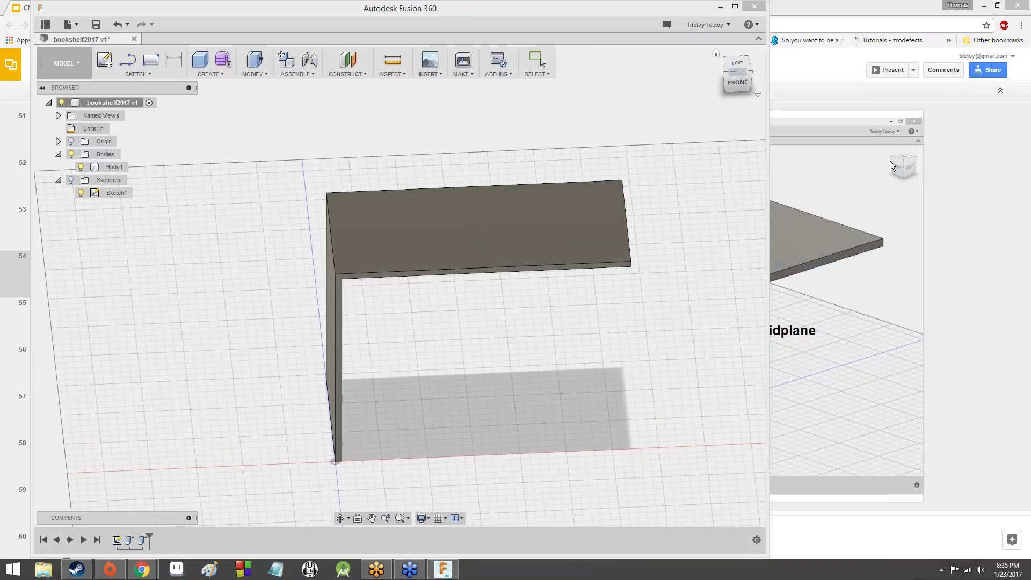
pyautogui.moveTo(466, 162); pyautogui.dragTo(469, 220)
pyautogui.moveTo(739, 84)
pyautogui.mouseDown()
pyautogui.moveTo(763, 90)
pyautogui.moveTo(740, 113)
pyautogui.moveTo(712, 105)
pyautogui.mouseUp()
pyautogui.click(330, 75)
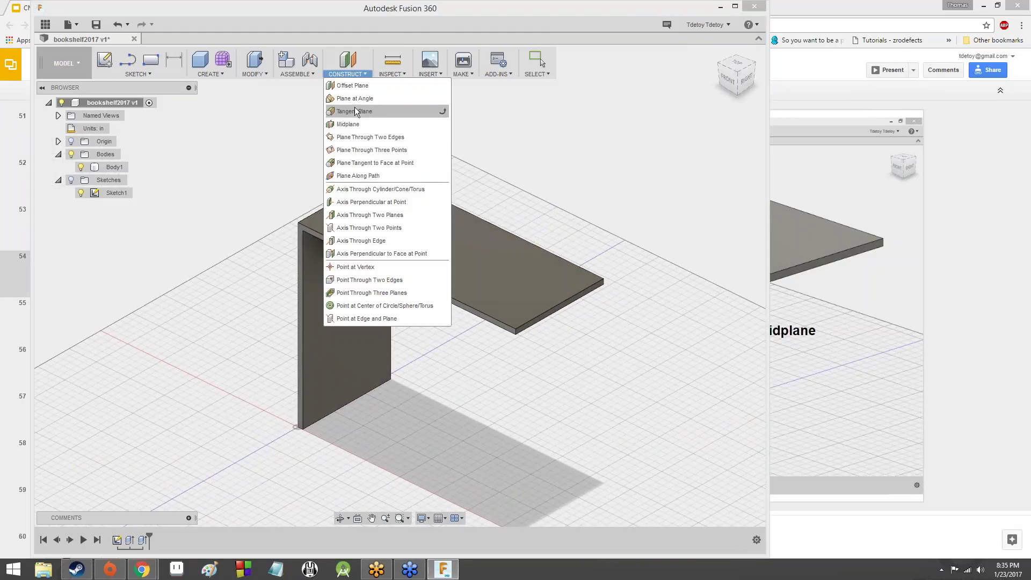
pyautogui.click(354, 110)
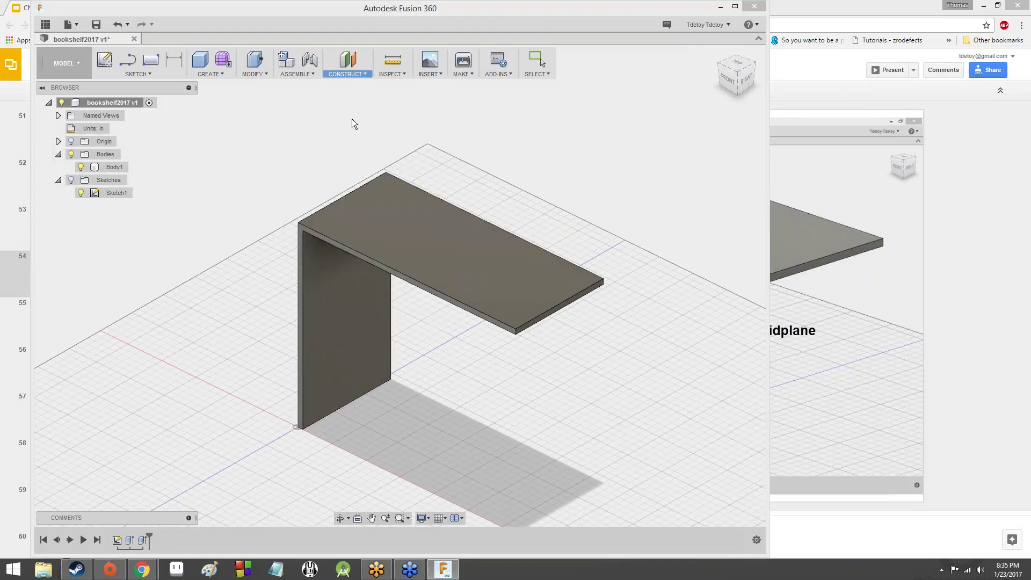
pyautogui.click(554, 313)
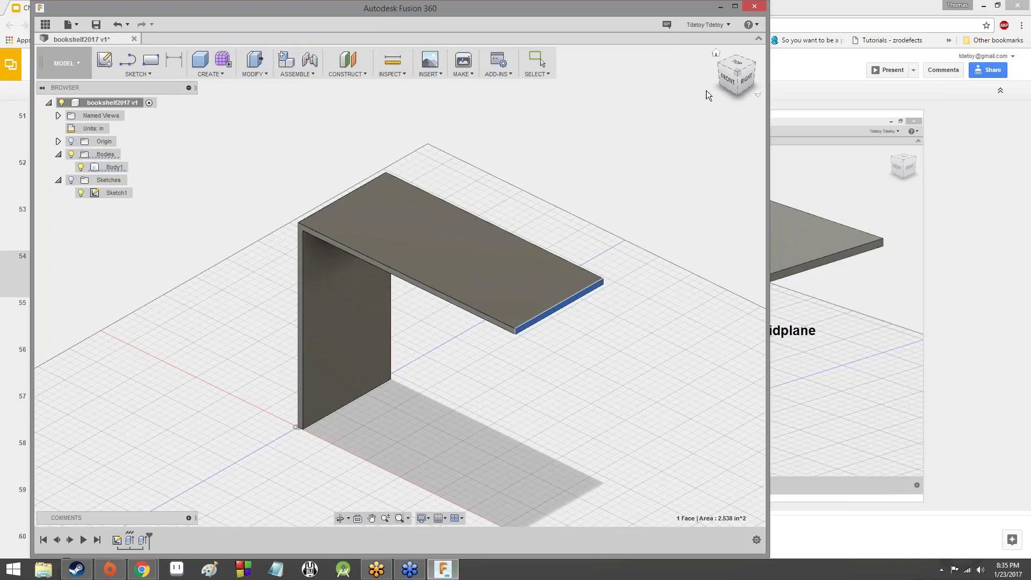
pyautogui.moveTo(727, 81); pyautogui.dragTo(727, 62)
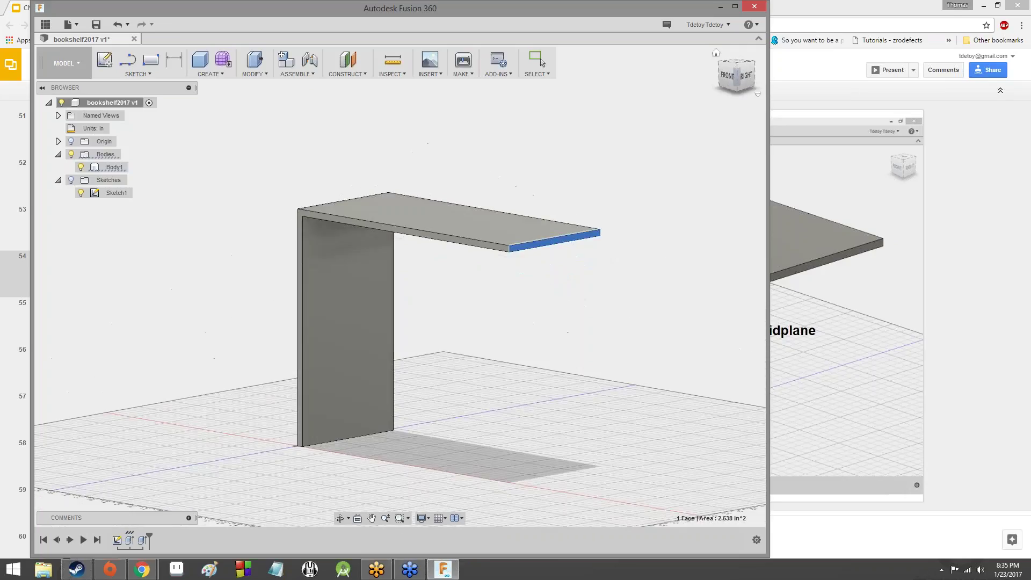
pyautogui.scroll(-3, 606, 253)
pyautogui.scroll(6, 550, 261)
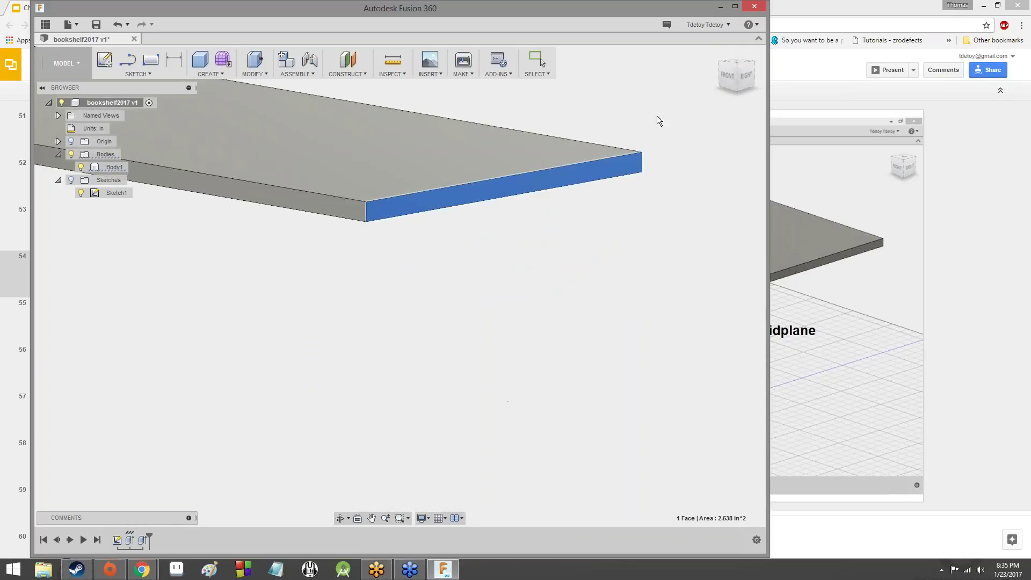
pyautogui.moveTo(735, 81); pyautogui.dragTo(813, 77)
pyautogui.click(269, 240)
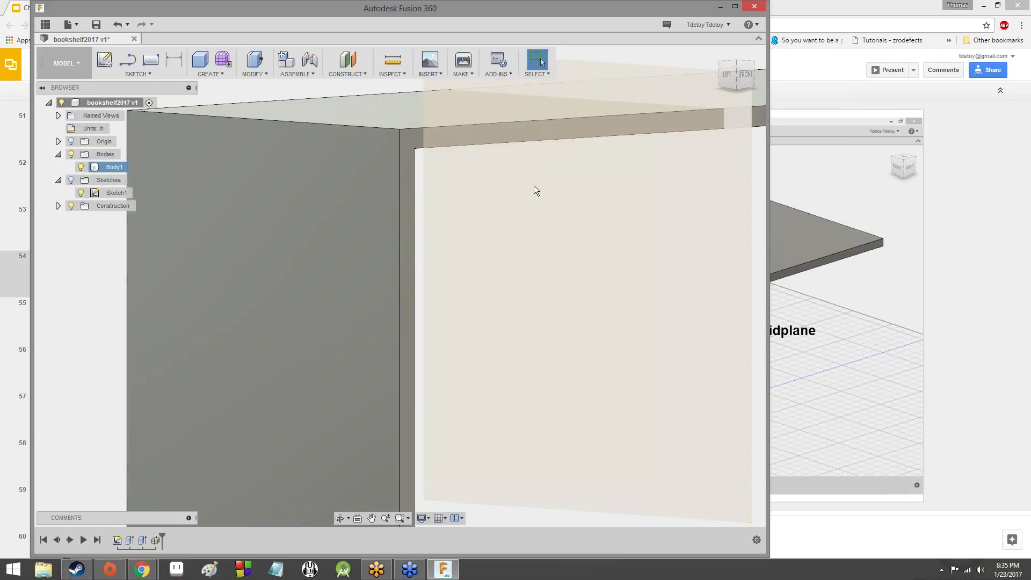
# - Examine the midplane's position between the top panel's free end face and the side panel's outer face
pyautogui.scroll(-5, 598, 230)
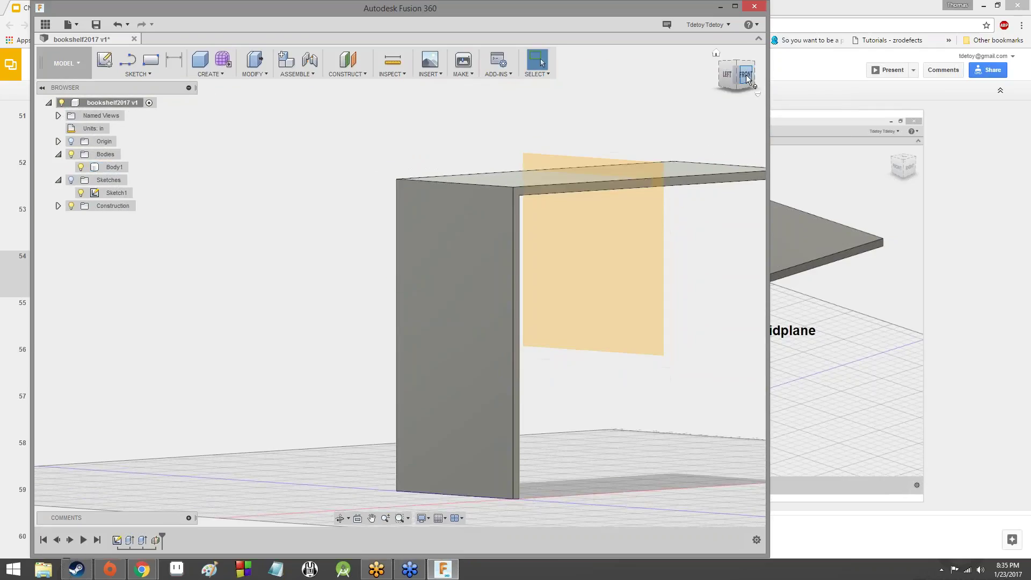
pyautogui.moveTo(735, 74); pyautogui.dragTo(736, 74)
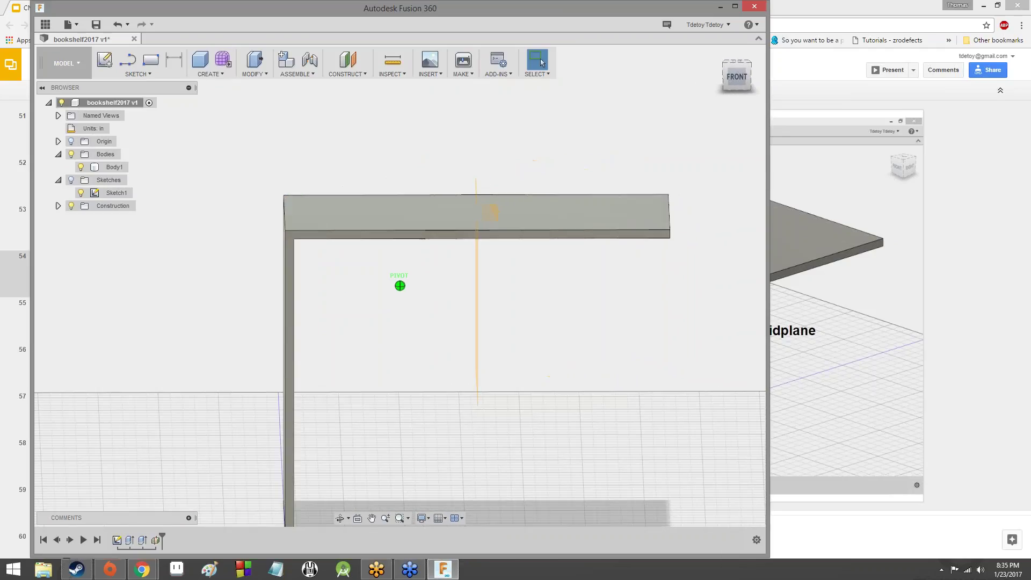
pyautogui.keyDown('shift'); pyautogui.moveTo(399, 285); pyautogui.dragTo(607, 191, button='middle'); pyautogui.keyUp('shift')
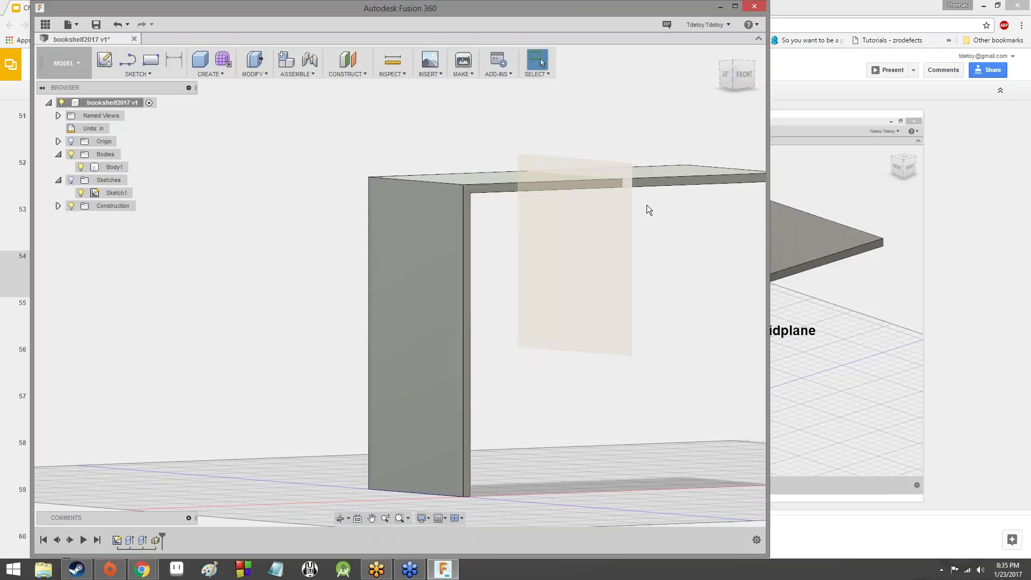
pyautogui.click(741, 75)
pyautogui.moveTo(741, 75)
pyautogui.mouseDown()
pyautogui.moveTo(747, 82)
pyautogui.moveTo(734, 85)
pyautogui.moveTo(739, 75)
pyautogui.mouseUp()
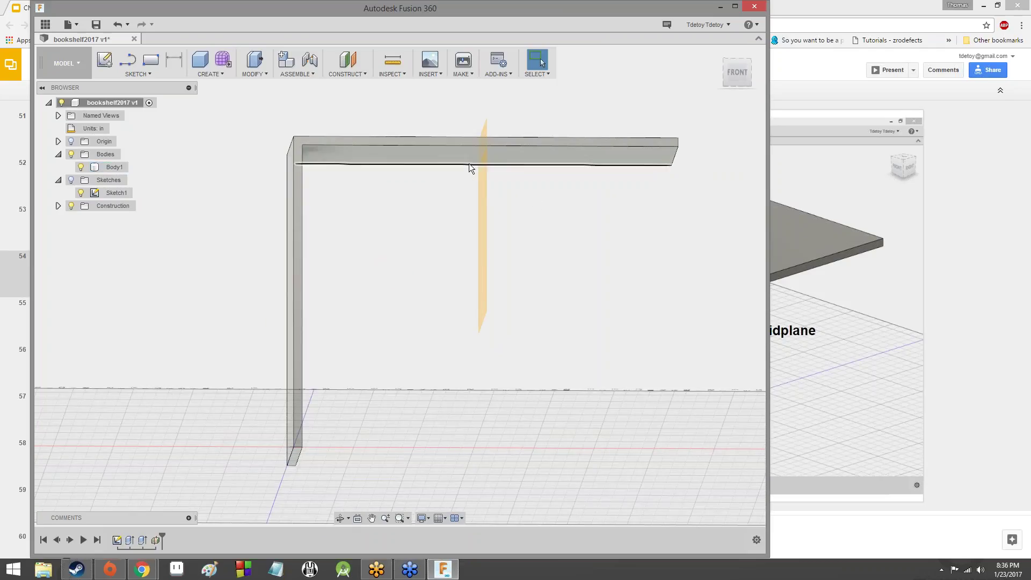
pyautogui.click(716, 53)
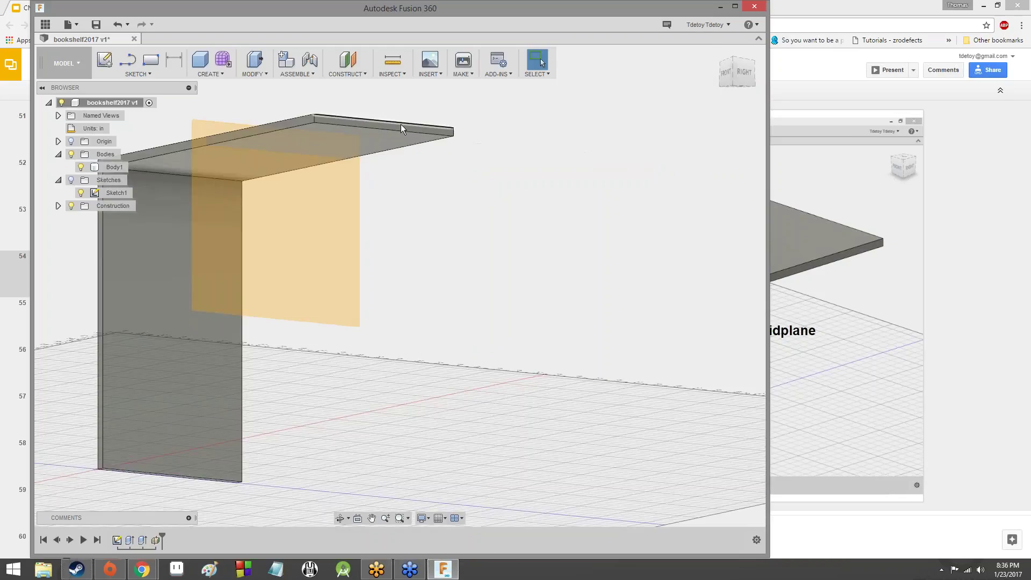
pyautogui.click(381, 124)
pyautogui.keyDown('shift'); pyautogui.moveTo(397, 285); pyautogui.dragTo(469, 262, button='middle'); pyautogui.keyUp('shift')
pyautogui.click(468, 262)
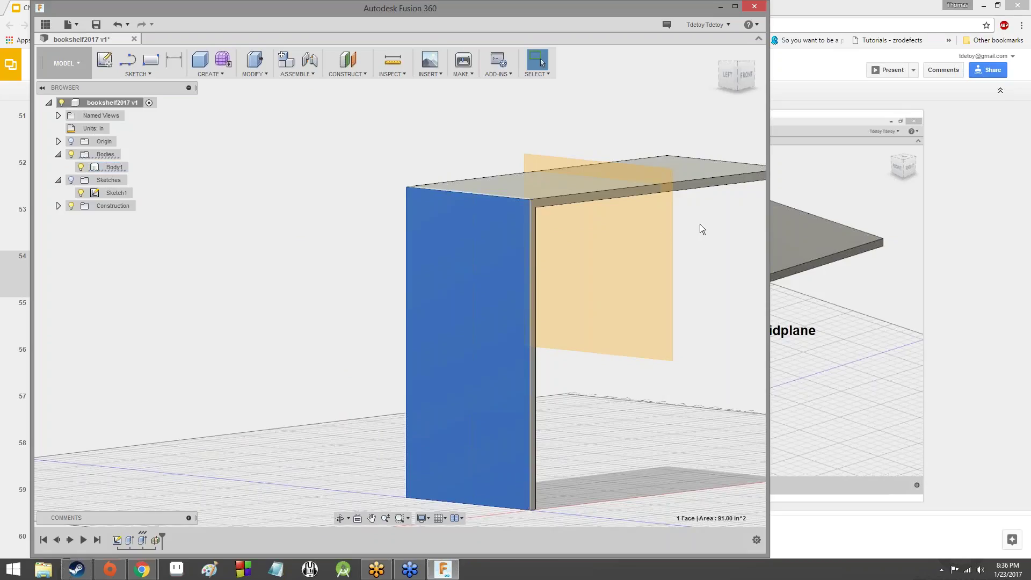
# - Inspect the L-shaped body and its midplane from the front, from below and from above to see where the missing side belongs
pyautogui.click(748, 76)
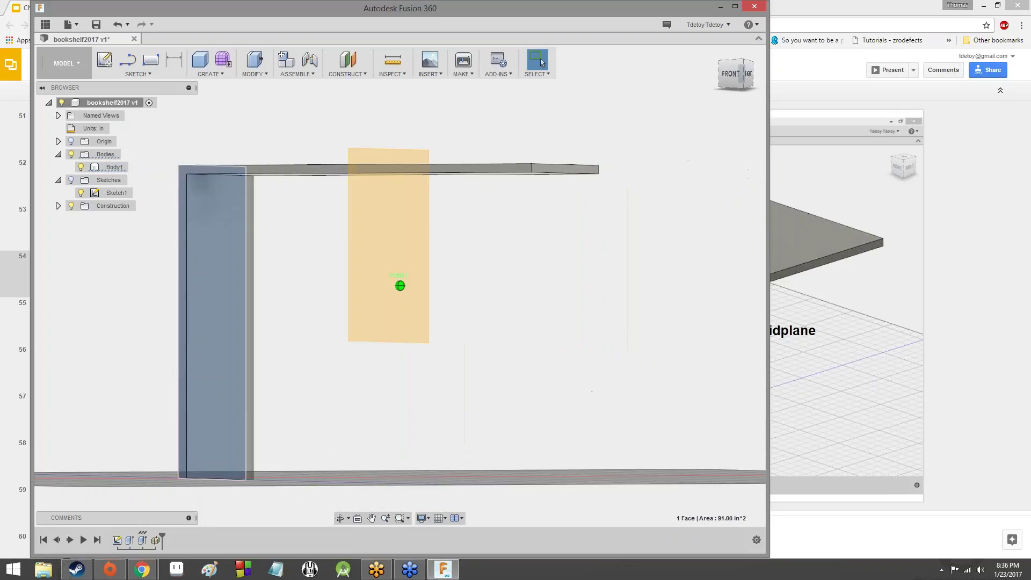
pyautogui.keyDown('shift'); pyautogui.moveTo(400, 286); pyautogui.dragTo(519, 257, button='middle'); pyautogui.keyUp('shift')
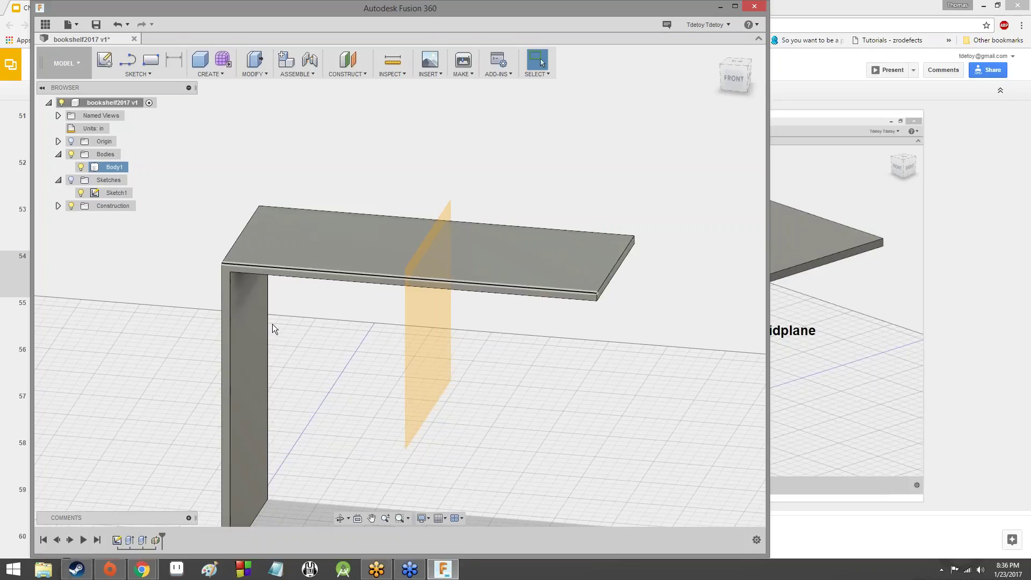
pyautogui.keyDown('shift'); pyautogui.moveTo(395, 285); pyautogui.dragTo(322, 363, button='middle'); pyautogui.keyUp('shift')
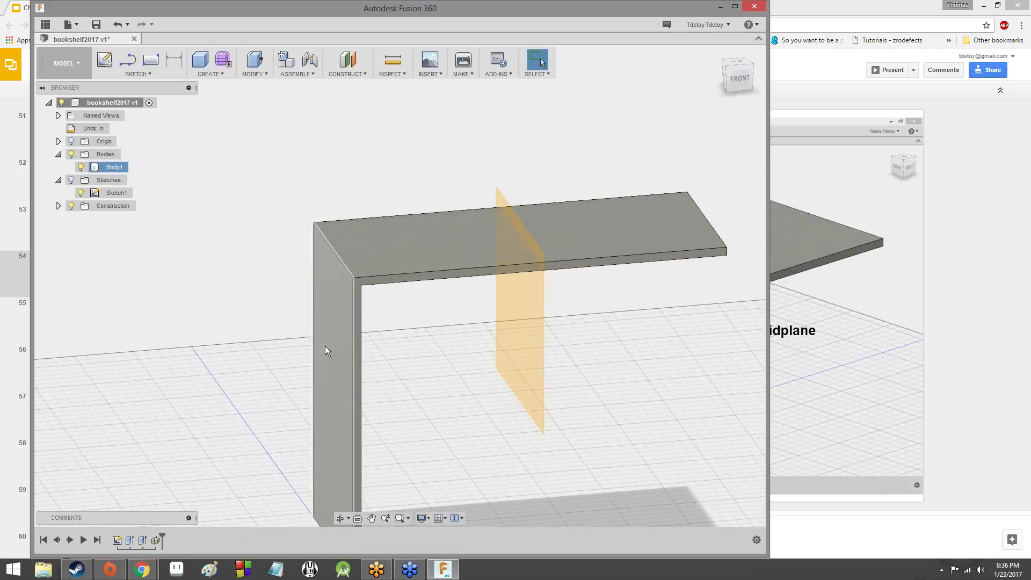
pyautogui.click(739, 79)
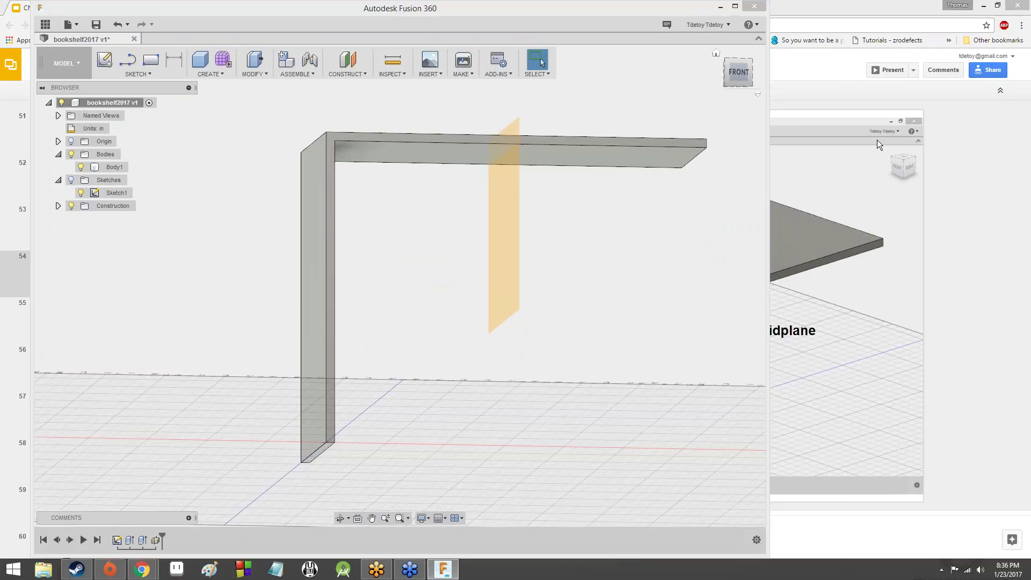
pyautogui.moveTo(315, 462)
pyautogui.mouseDown()
pyautogui.moveTo(463, 365)
pyautogui.moveTo(699, 159)
pyautogui.mouseUp()
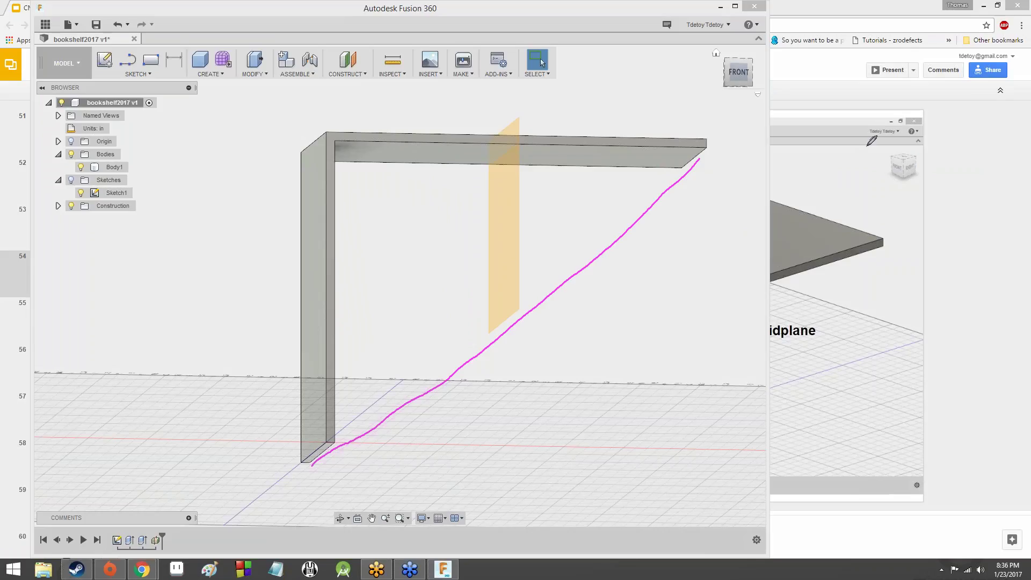
pyautogui.rightClick(890, 146)
pyautogui.click(894, 205)
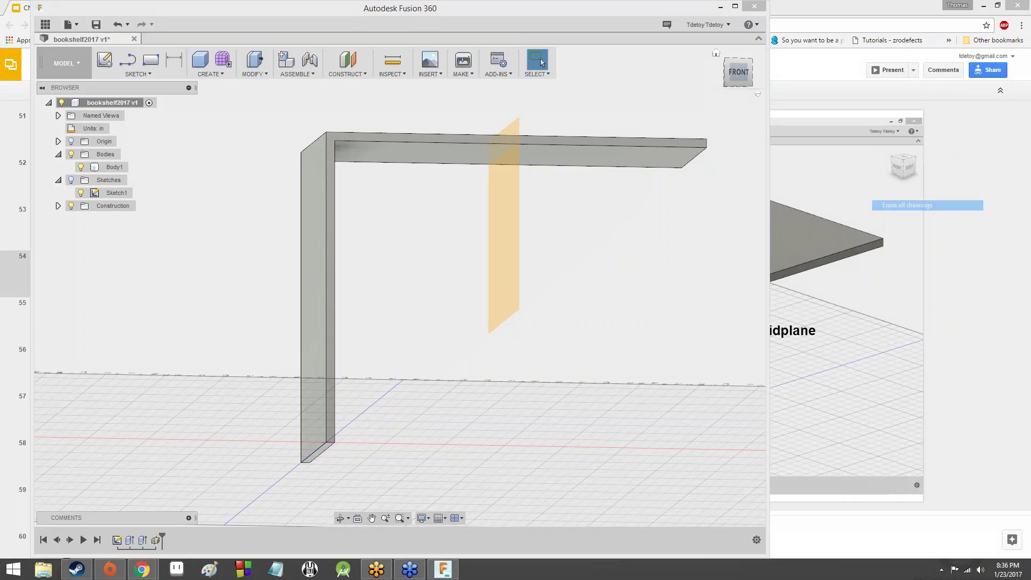
pyautogui.moveTo(739, 75)
pyautogui.mouseDown()
pyautogui.moveTo(759, 101)
pyautogui.moveTo(697, 115)
pyautogui.moveTo(472, 80)
pyautogui.moveTo(387, 86)
pyautogui.moveTo(526, 94)
pyautogui.mouseUp()
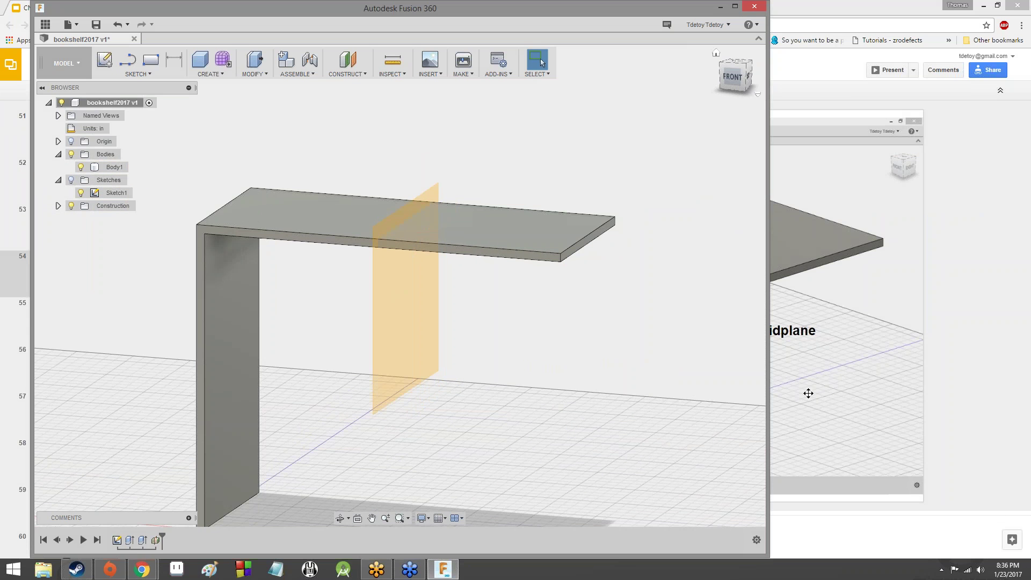
# - Switch to the tutorial slides and read the midplane face-selection instructions on slides 55 and 56
pyautogui.click(808, 393)
pyautogui.click(394, 424)
pyautogui.press('Escape')
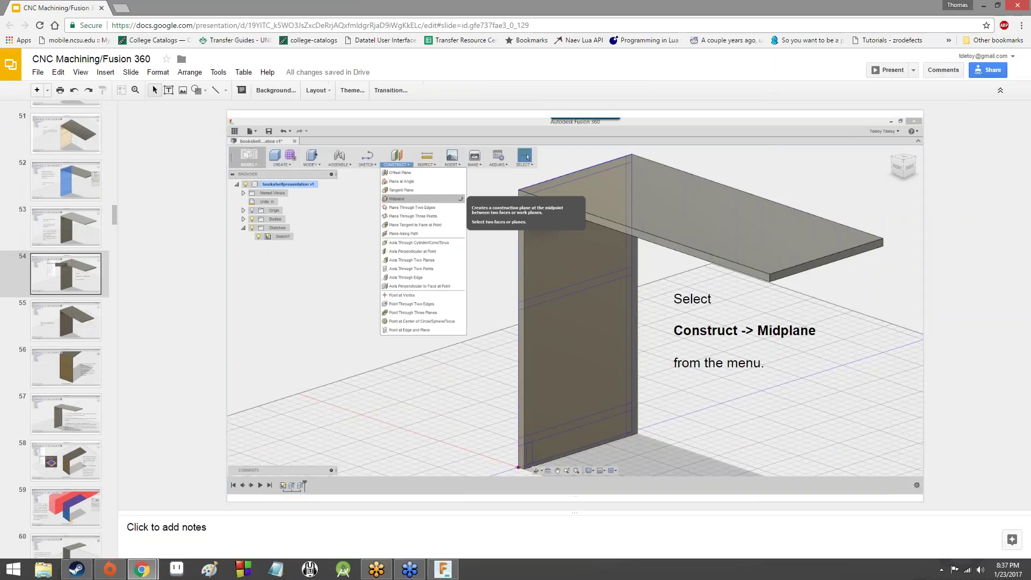
pyautogui.press('Down')
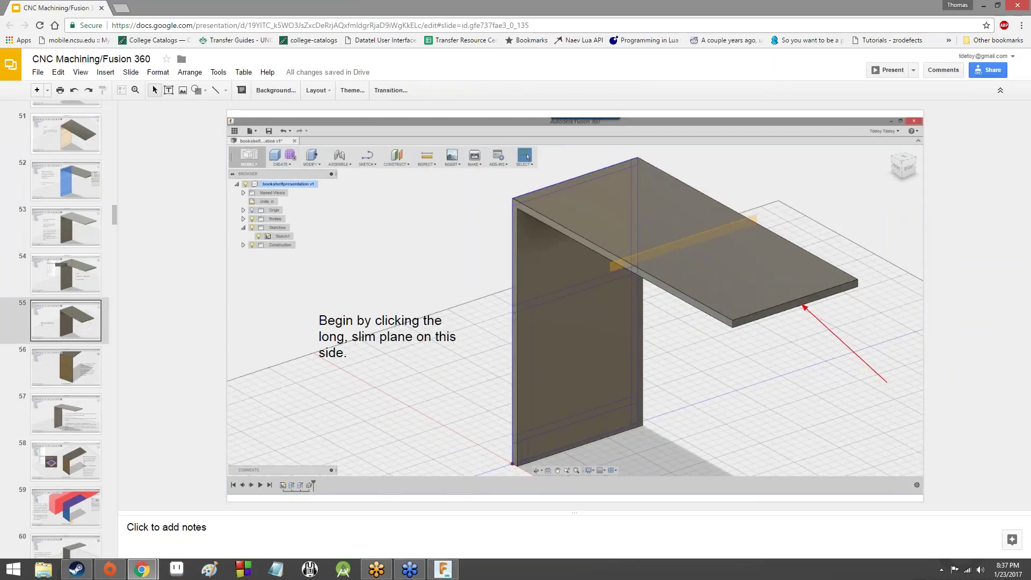
pyautogui.press('Down')
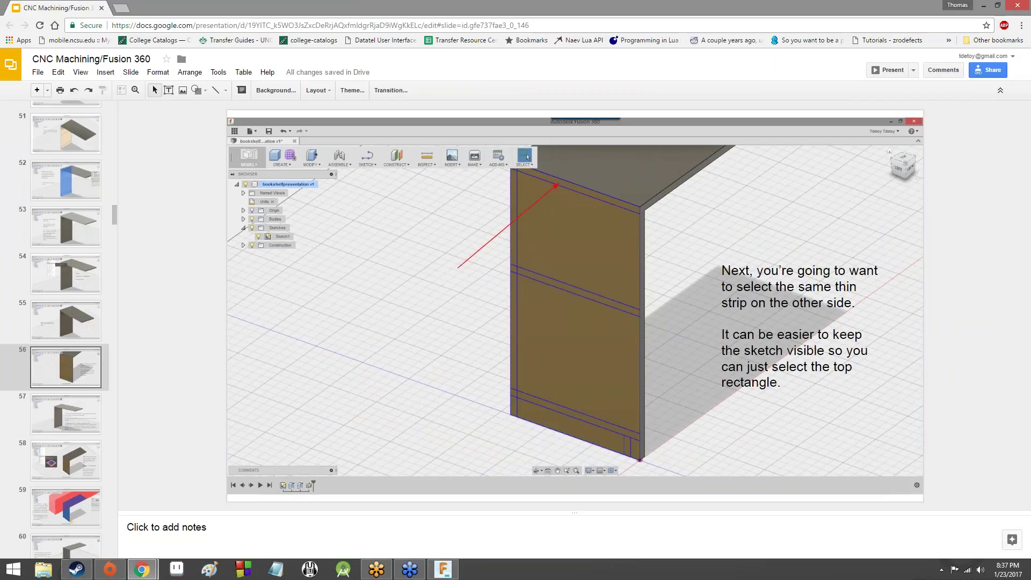
# - Switch back to Fusion 360, undo the existing midplane and make the sketches visible
pyautogui.click(443, 569)
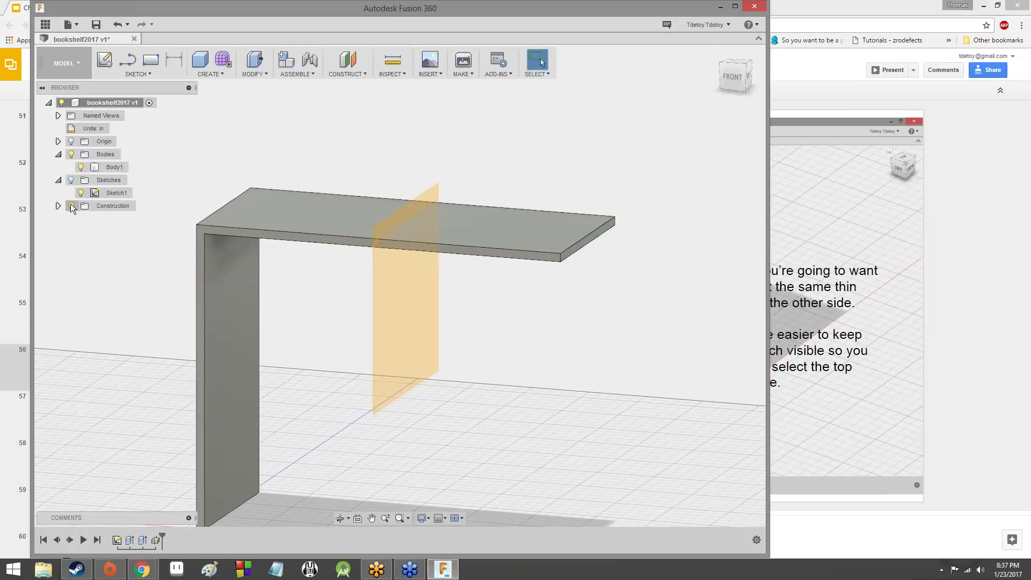
pyautogui.click(79, 192)
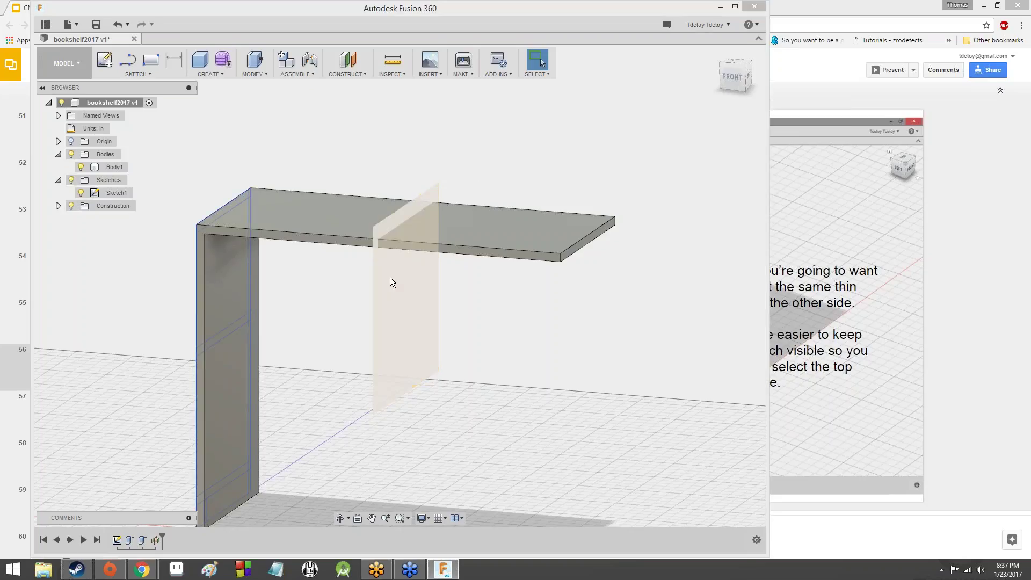
pyautogui.click(114, 25)
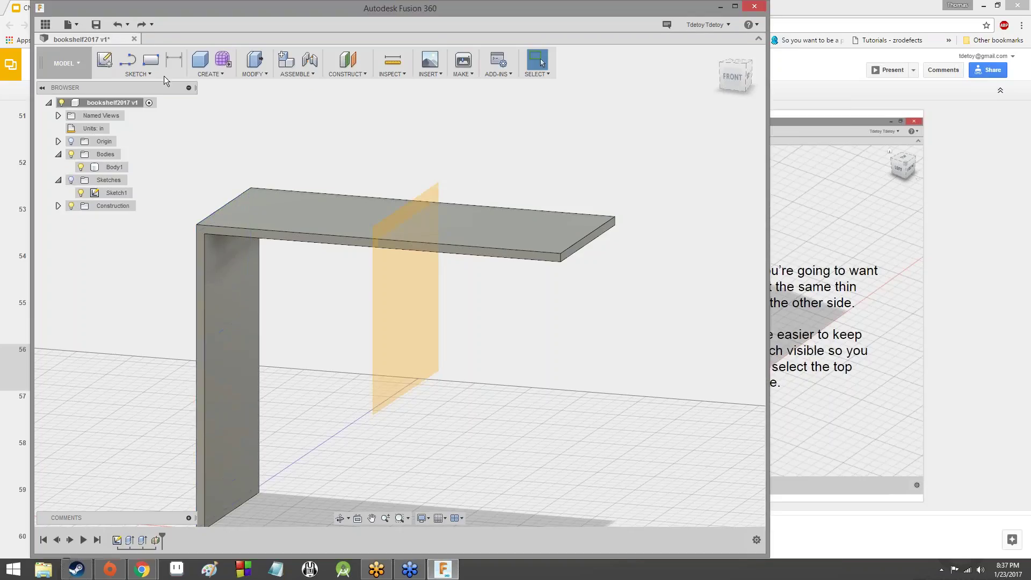
pyautogui.click(120, 24)
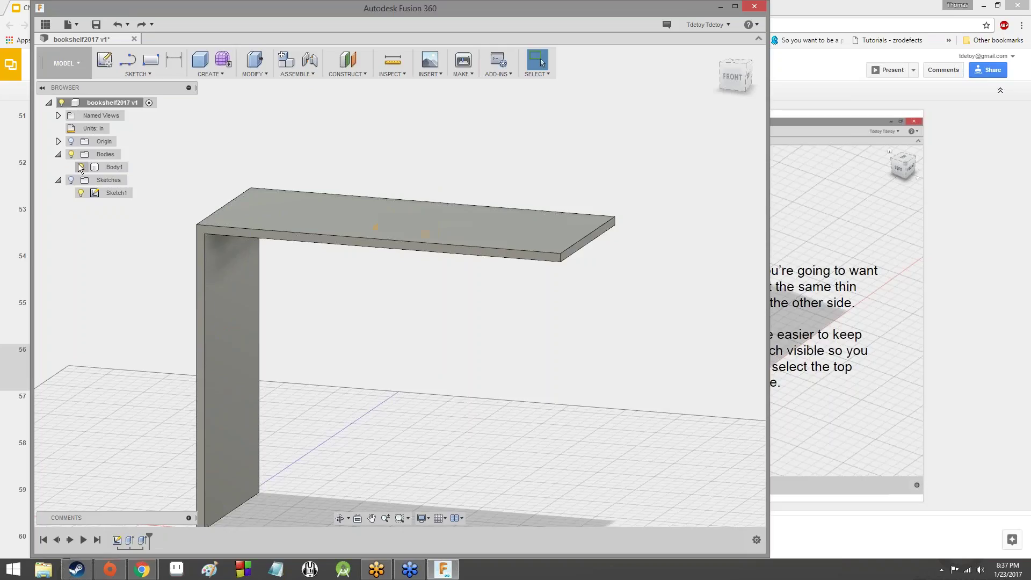
pyautogui.keyDown('shift'); pyautogui.moveTo(397, 285); pyautogui.dragTo(376, 257, button='middle'); pyautogui.keyUp('shift')
# - Construct a midplane between the top panel's free end face and the sketch's thin top rectangle on the side panel's outer face
pyautogui.click(346, 73)
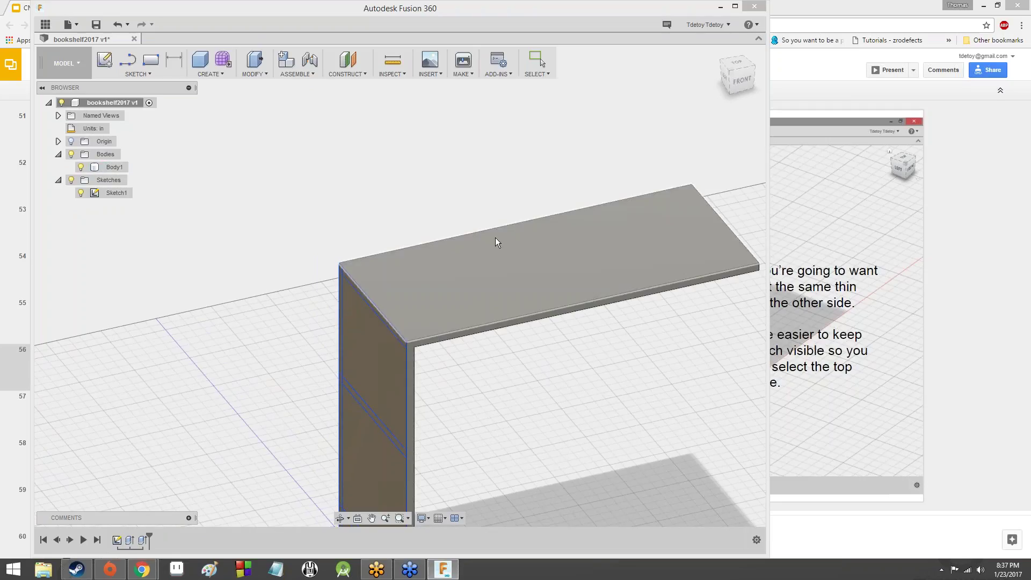
pyautogui.moveTo(751, 81); pyautogui.dragTo(591, 67)
pyautogui.scroll(4, 412, 263)
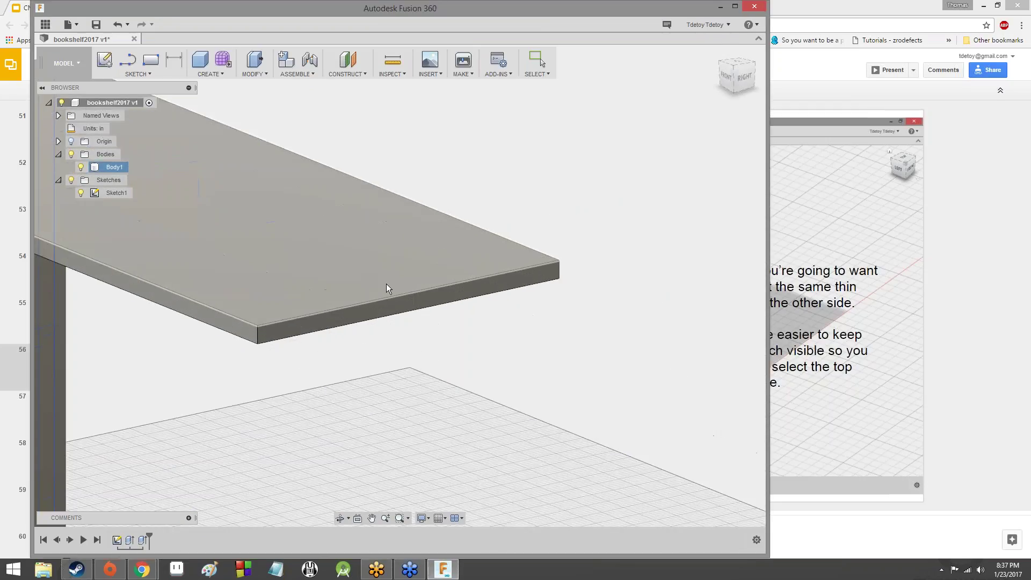
pyautogui.click(405, 304)
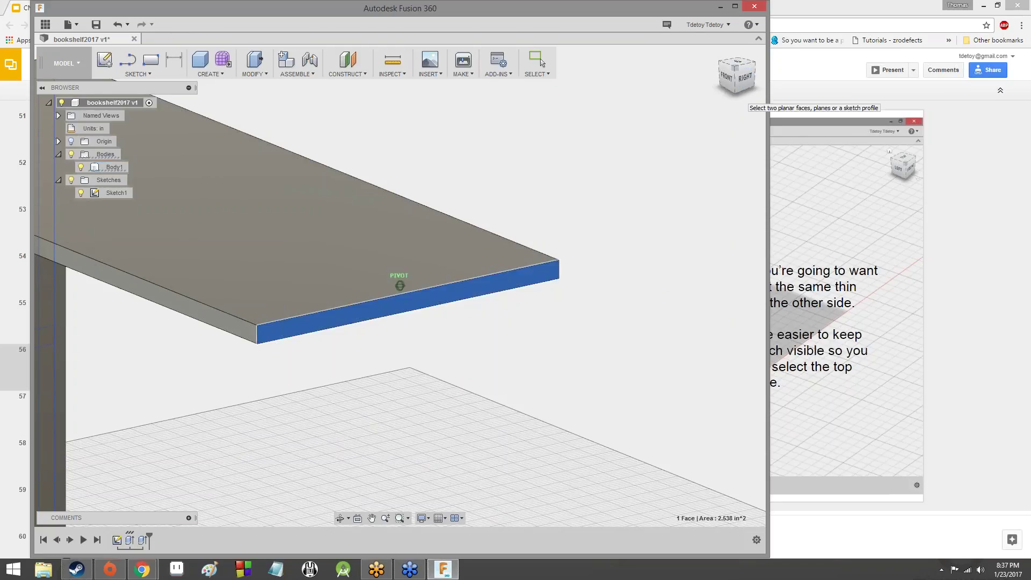
pyautogui.keyDown('shift'); pyautogui.moveTo(399, 285); pyautogui.dragTo(540, 212, button='middle'); pyautogui.keyUp('shift')
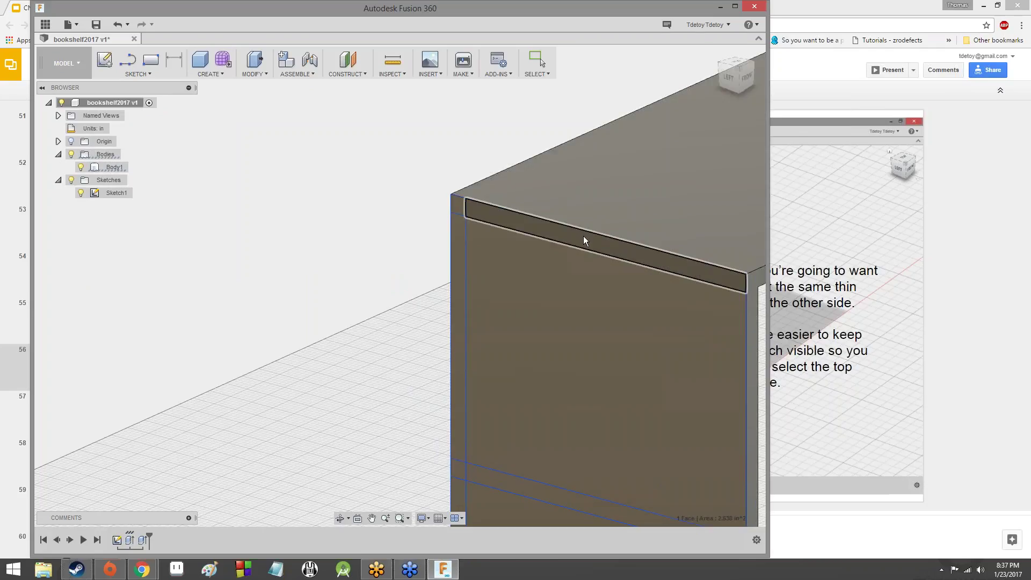
pyautogui.click(584, 237)
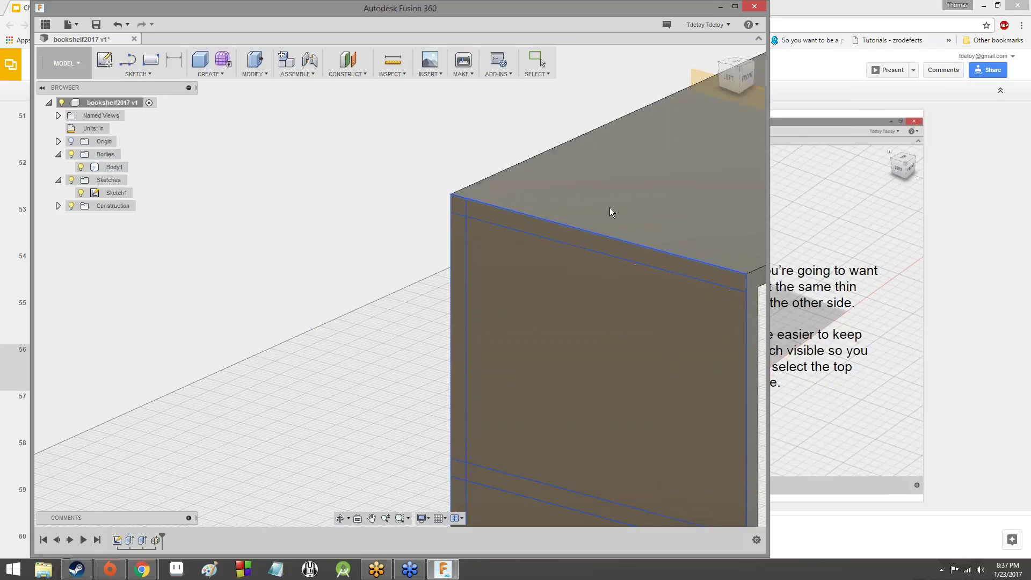
# - Examine the new midplane across the top panel, checking its position and extent relative to both ends of the panel
pyautogui.scroll(-5, 641, 175)
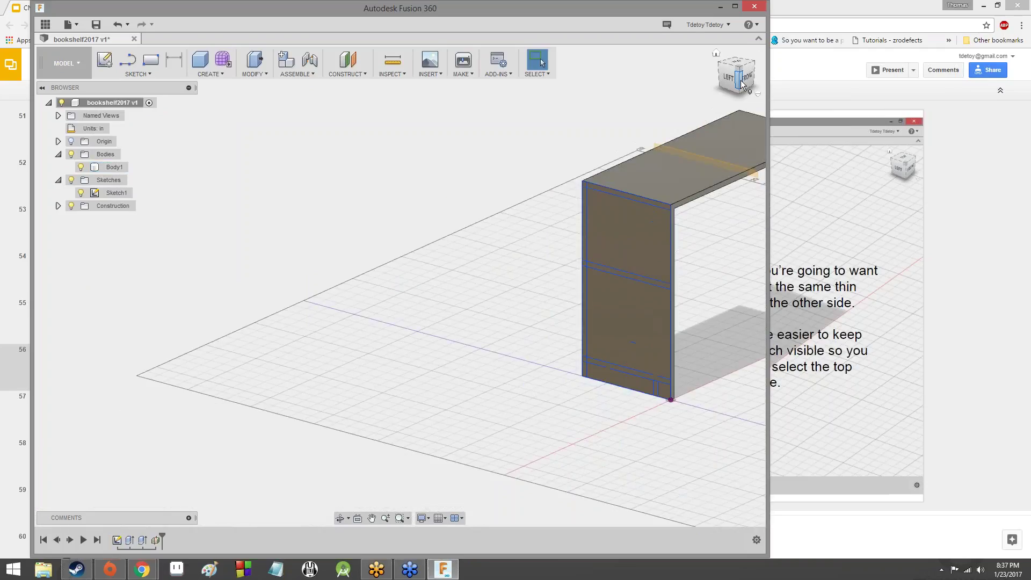
pyautogui.keyDown('shift'); pyautogui.moveTo(400, 286); pyautogui.dragTo(537, 277, button='middle'); pyautogui.keyUp('shift')
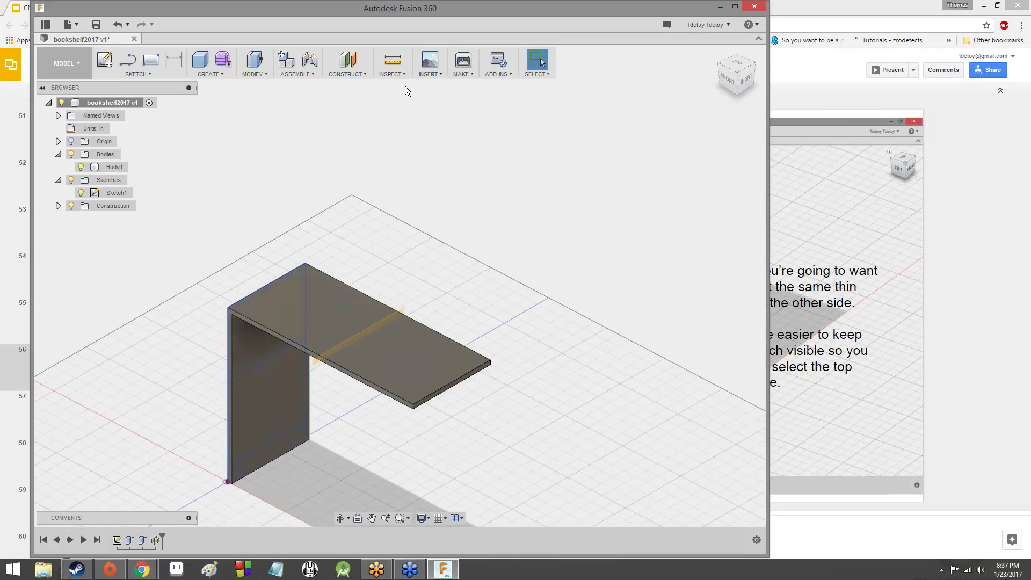
pyautogui.scroll(3, 269, 382)
pyautogui.click(260, 381)
pyautogui.scroll(4, 313, 376)
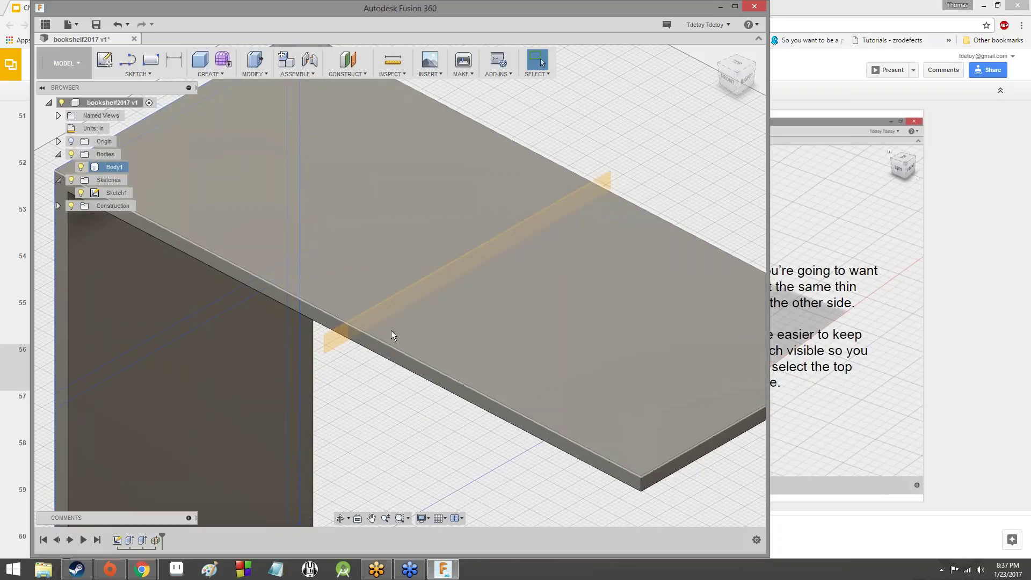
pyautogui.click(740, 107)
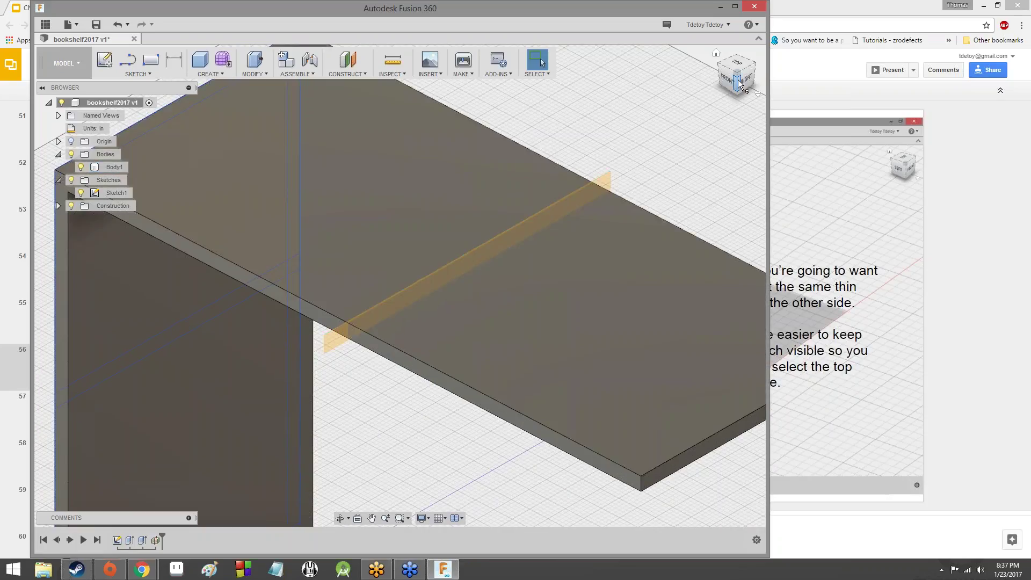
pyautogui.moveTo(398, 285)
pyautogui.keyDown('shift'); pyautogui.mouseDown(button='middle')
pyautogui.moveTo(390, 189)
pyautogui.moveTo(389, 262)
pyautogui.mouseUp(button='middle'); pyautogui.keyUp('shift')
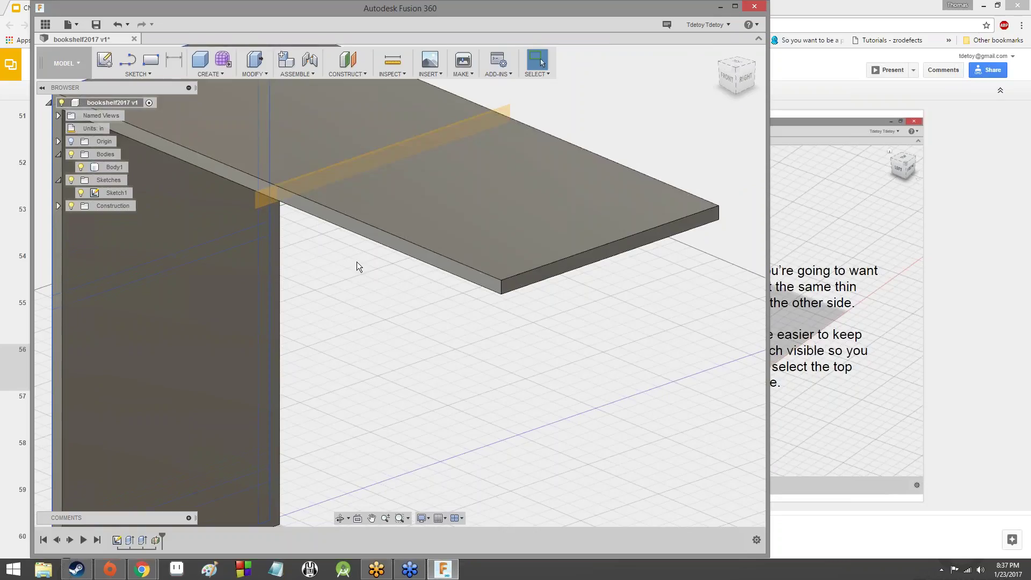
pyautogui.scroll(-4, 356, 262)
pyautogui.scroll(6, 498, 237)
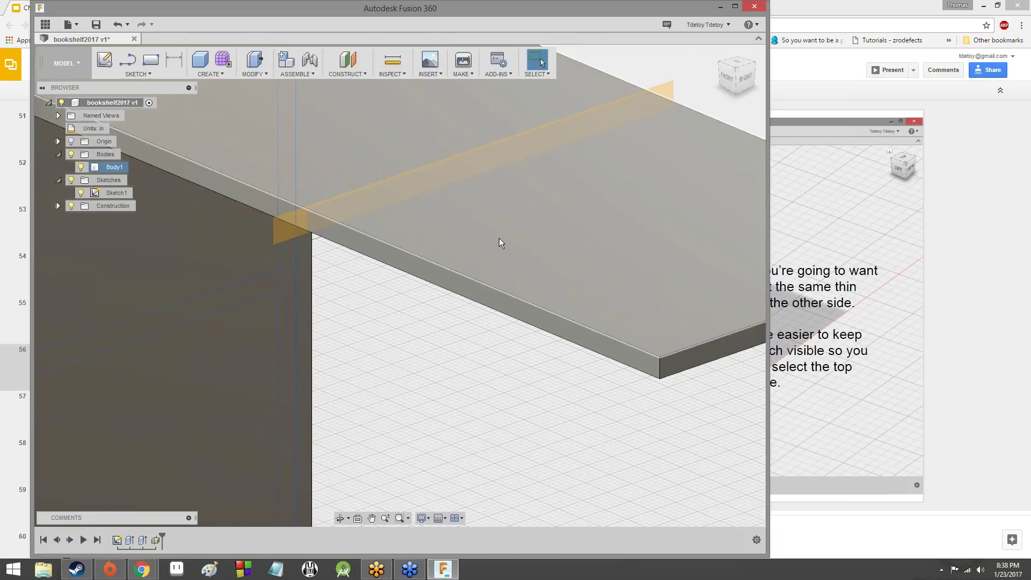
pyautogui.scroll(5, 432, 166)
pyautogui.scroll(-6, 430, 160)
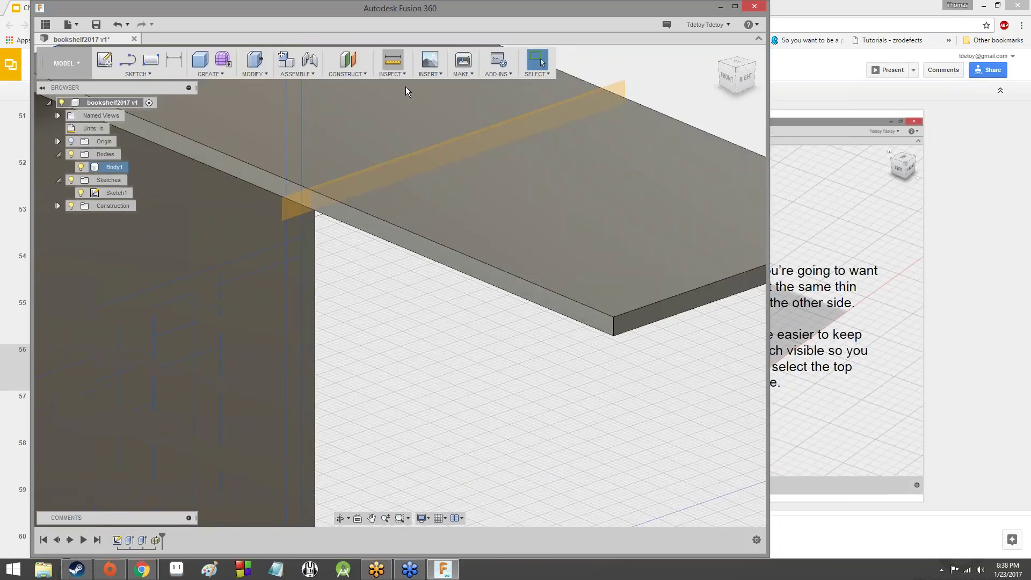
pyautogui.scroll(2, 381, 137)
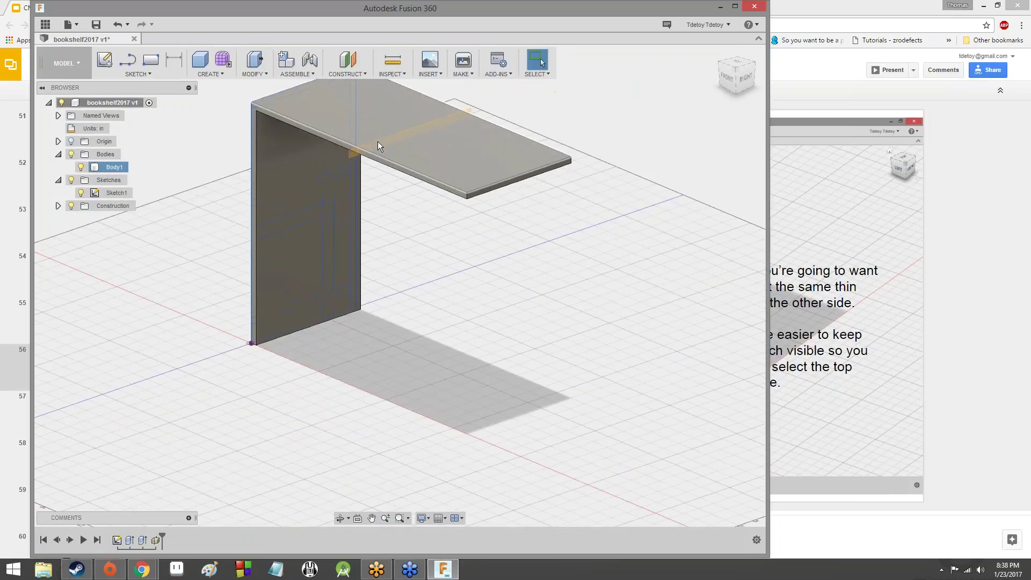
# - Read slide 57 about the midplane and construction geometry in the tutorial slides, and return to Fusion 360
pyautogui.click(796, 122)
pyautogui.click(43, 413)
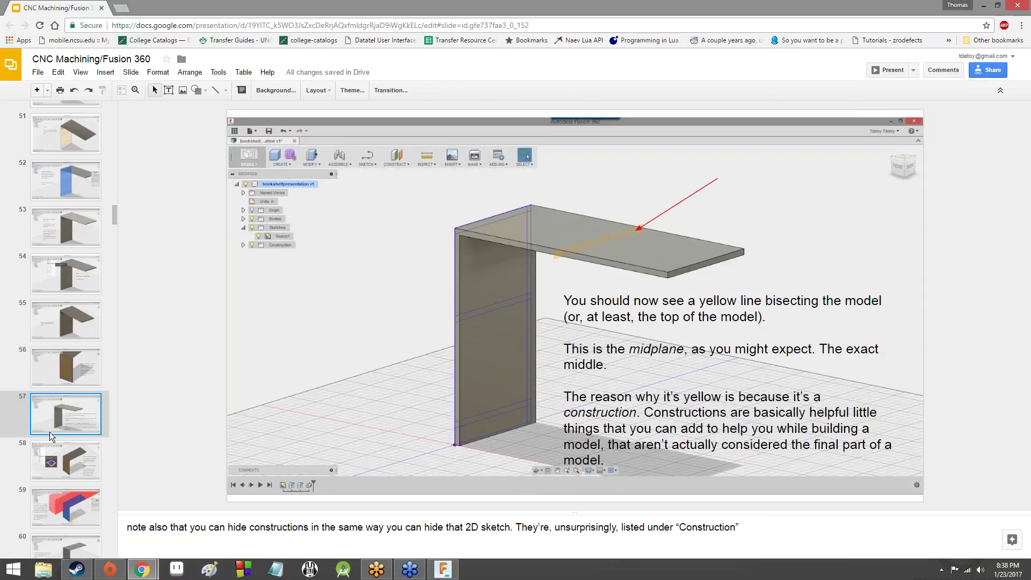
pyautogui.click(443, 569)
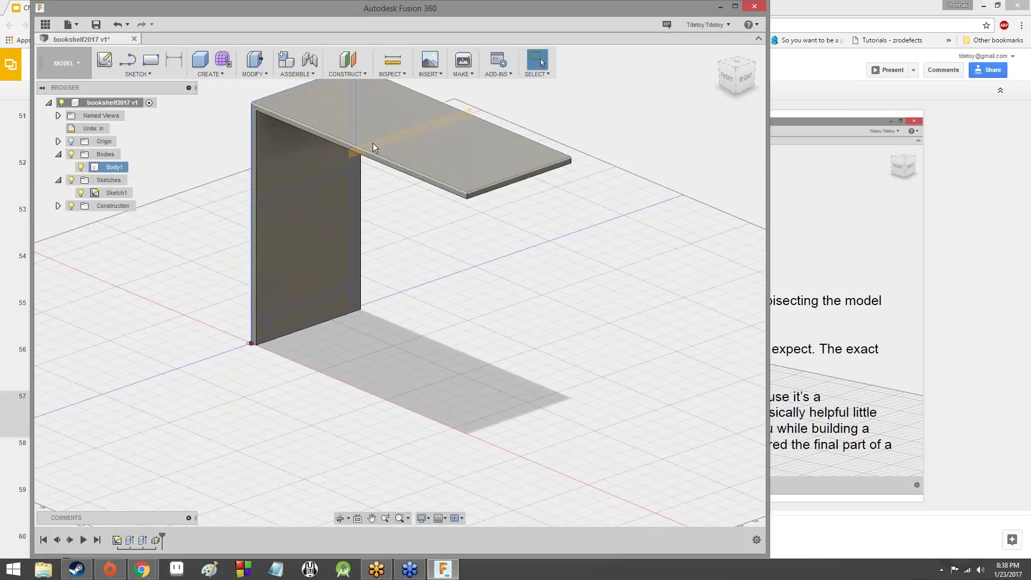
# - Inspect the midplane up close at the top panel's front edge and compare it with the whole panel from several angles
pyautogui.scroll(3, 372, 143)
pyautogui.scroll(-3, 372, 143)
pyautogui.scroll(3, 374, 141)
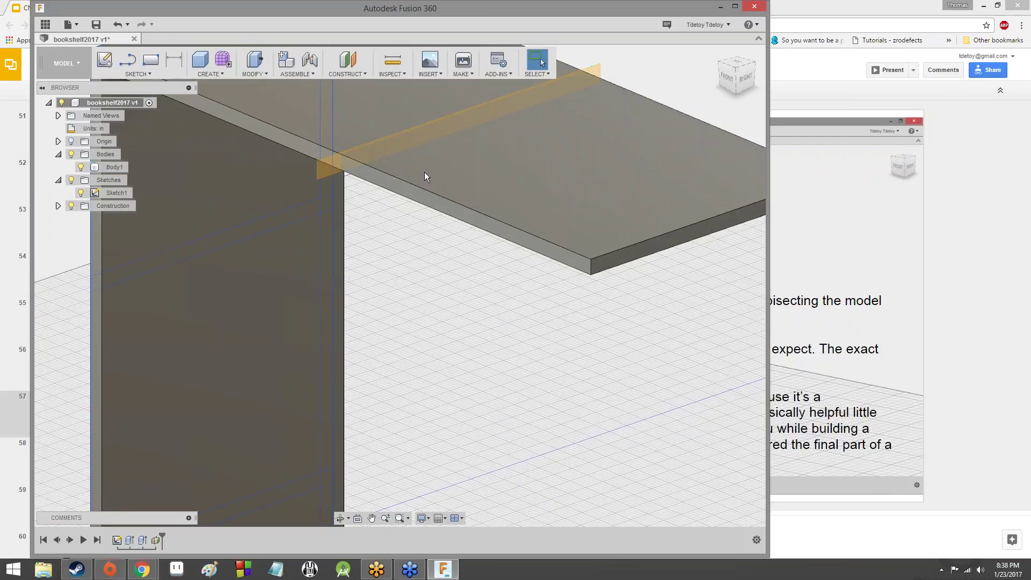
pyautogui.scroll(4, 354, 154)
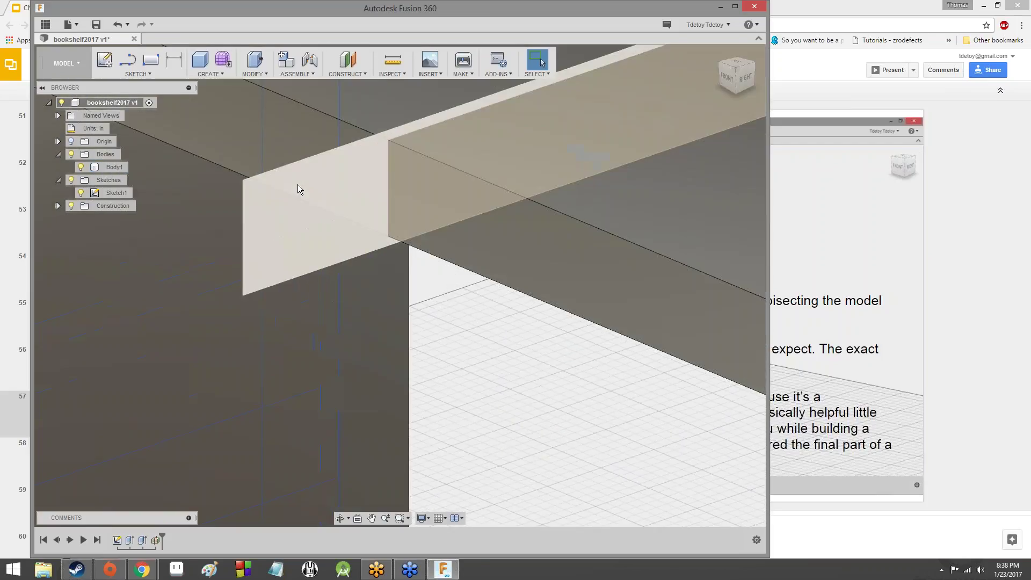
pyautogui.scroll(-8, 299, 186)
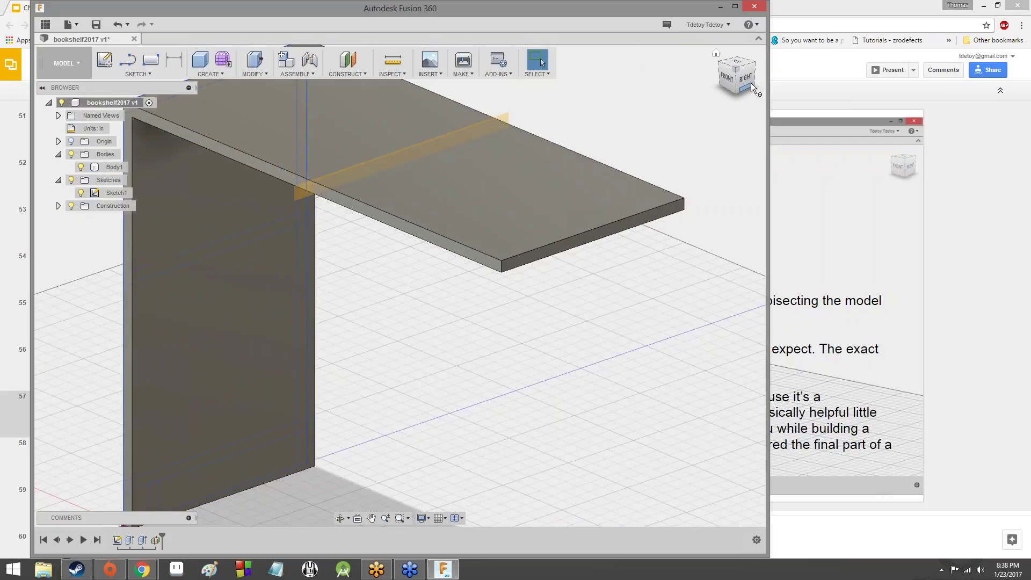
pyautogui.moveTo(400, 285)
pyautogui.keyDown('shift'); pyautogui.mouseDown(button='middle')
pyautogui.moveTo(375, 290)
pyautogui.moveTo(420, 285)
pyautogui.mouseUp(button='middle'); pyautogui.keyUp('shift')
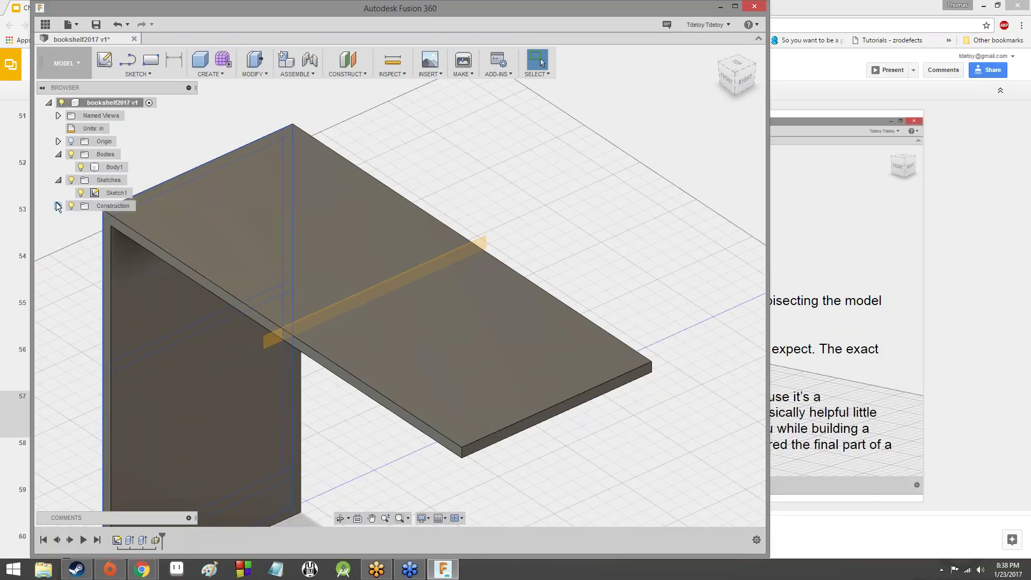
pyautogui.click(202, 426)
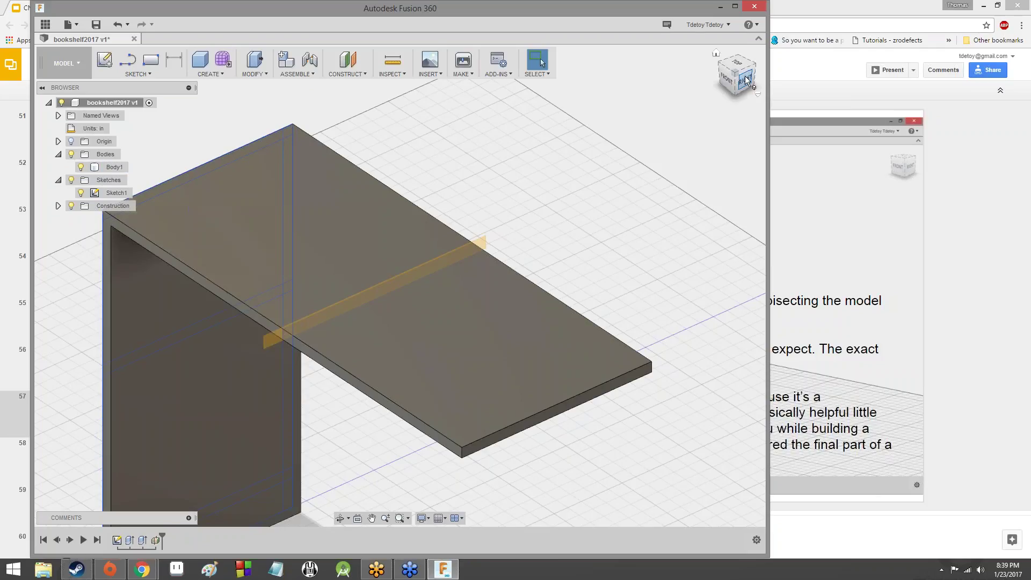
pyautogui.moveTo(743, 82)
pyautogui.mouseDown()
pyautogui.moveTo(763, 60)
pyautogui.moveTo(761, 78)
pyautogui.mouseUp()
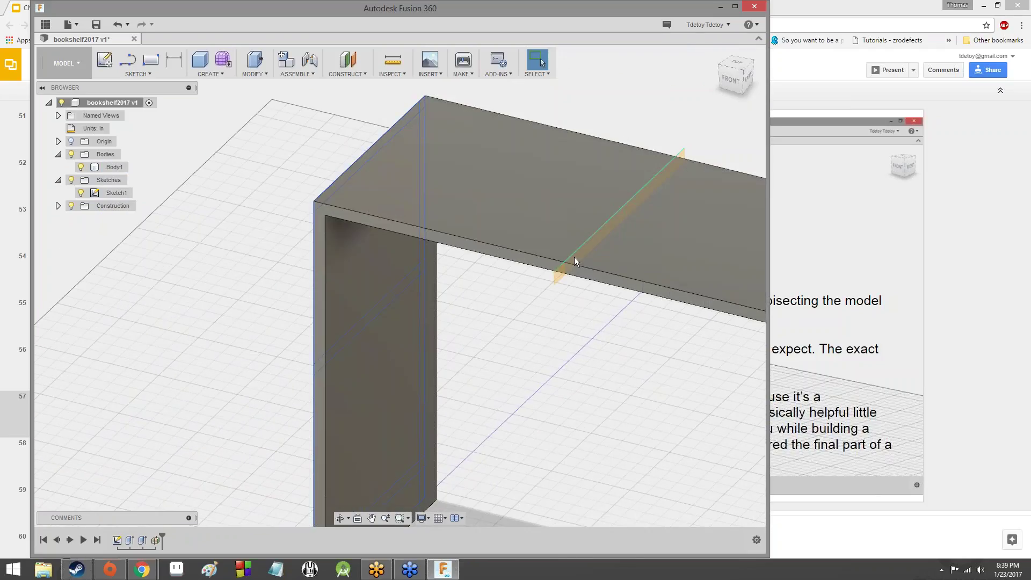
# - Examine the midplane on the top panel and check whether the top and side panels select as one body
pyautogui.click(673, 179)
pyautogui.click(557, 302)
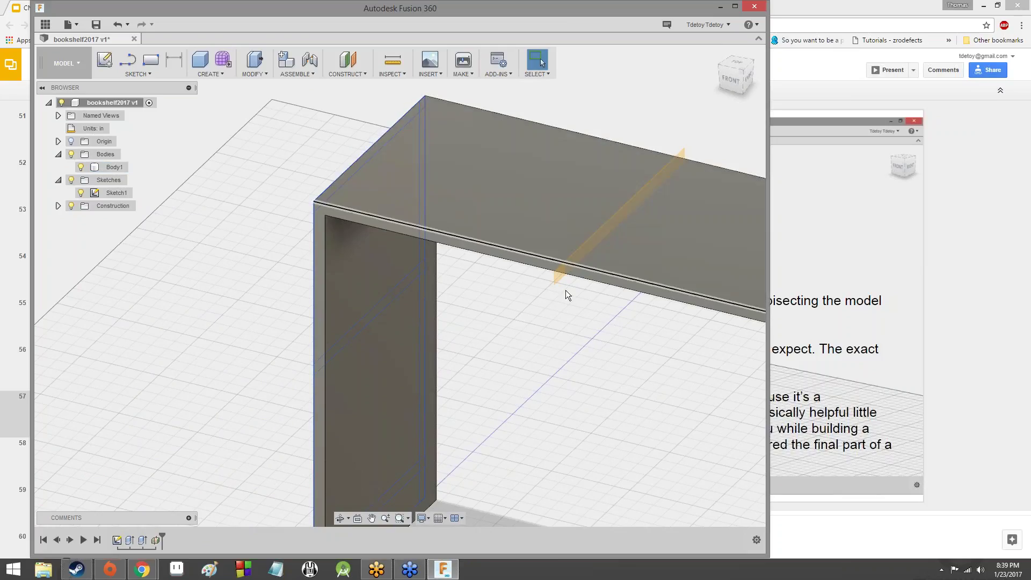
pyautogui.click(577, 207)
pyautogui.keyDown('shift'); pyautogui.moveTo(762, 92); pyautogui.dragTo(734, 91, button='middle'); pyautogui.keyUp('shift')
pyautogui.moveTo(734, 90); pyautogui.dragTo(739, 71)
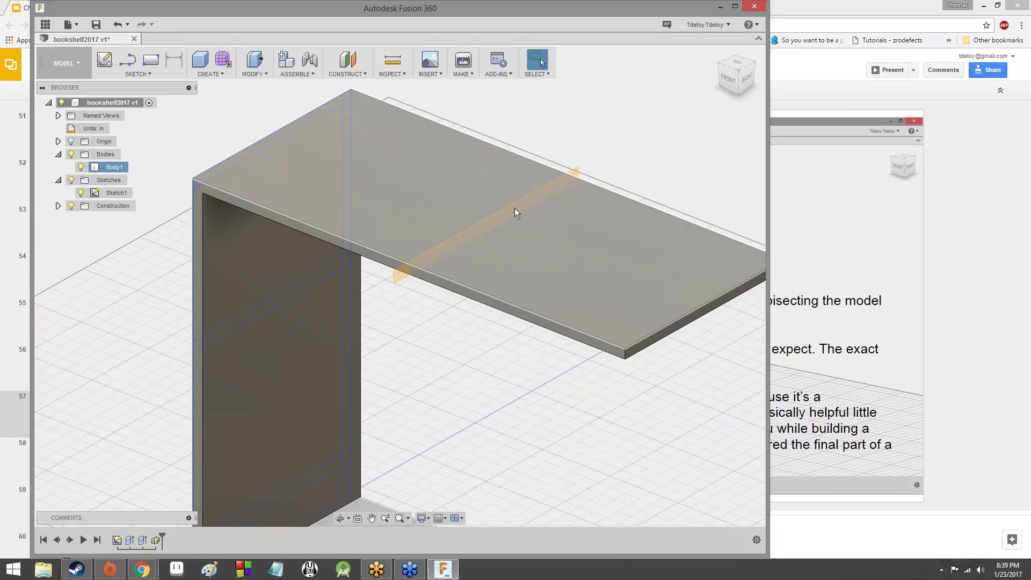
pyautogui.press('Escape')
pyautogui.click(529, 312)
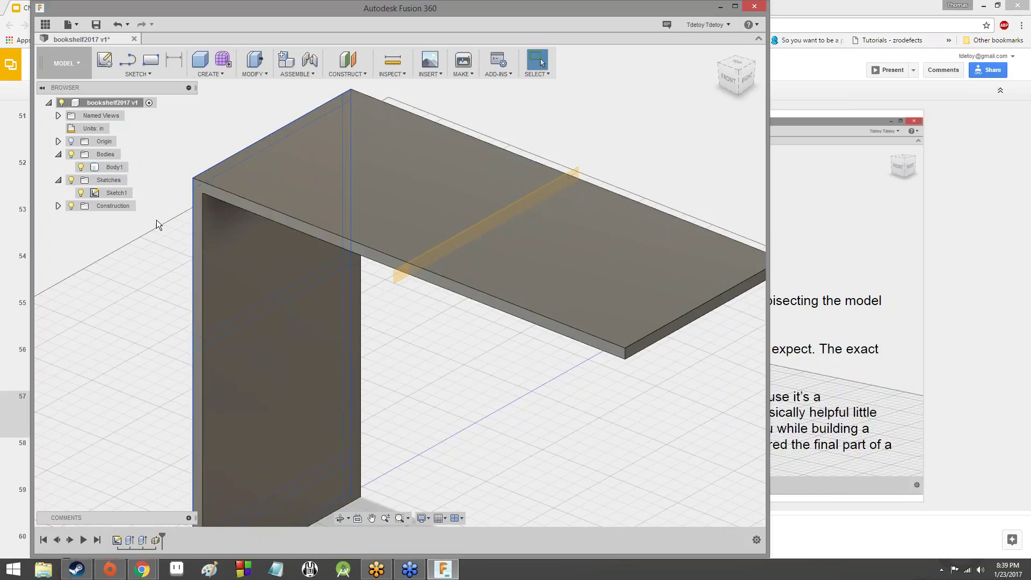
pyautogui.click(224, 219)
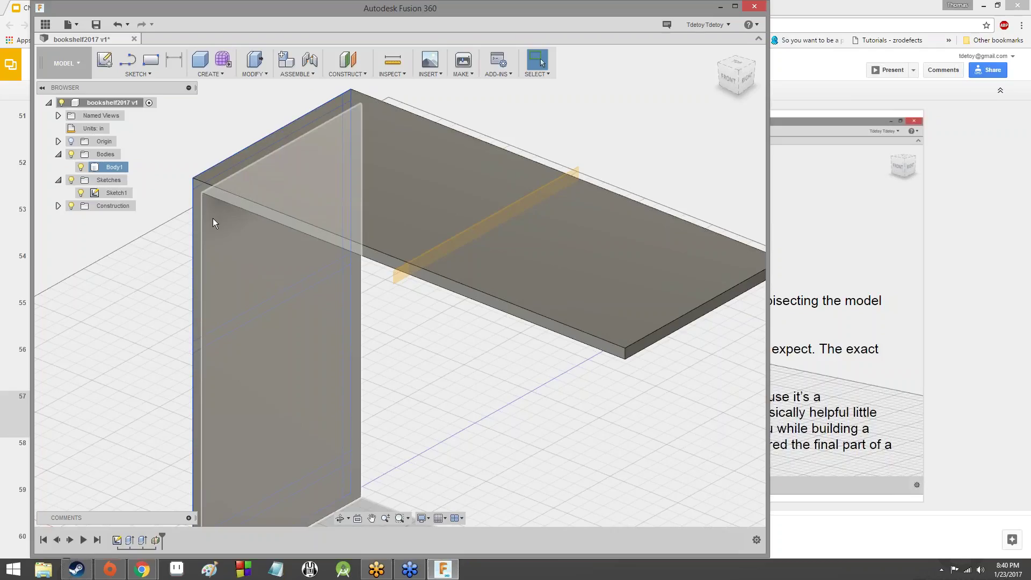
pyautogui.press('Escape')
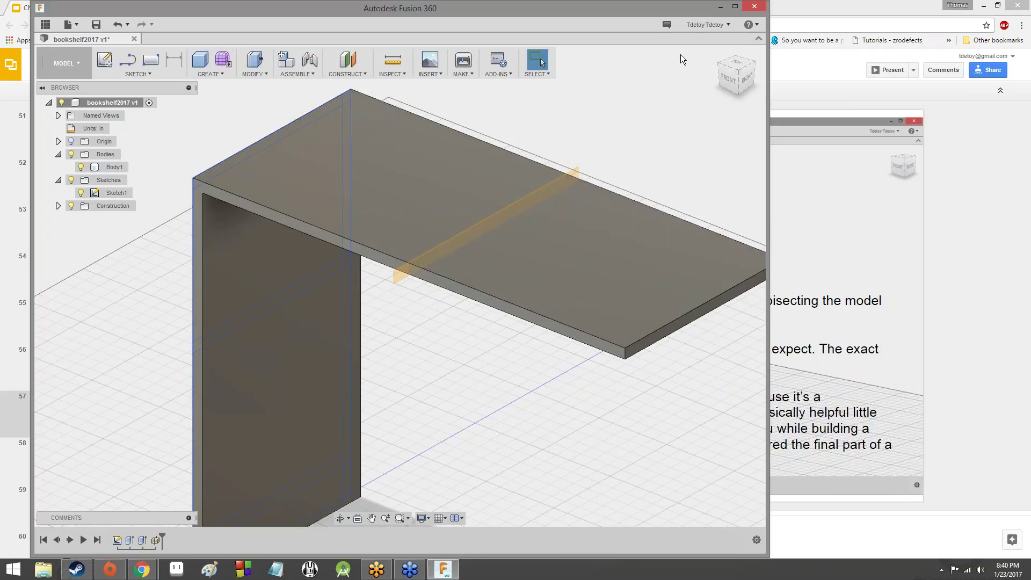
# - Switch to the tutorial slides, read slide 58 about splitting the body, and return to Fusion 360
pyautogui.click(810, 72)
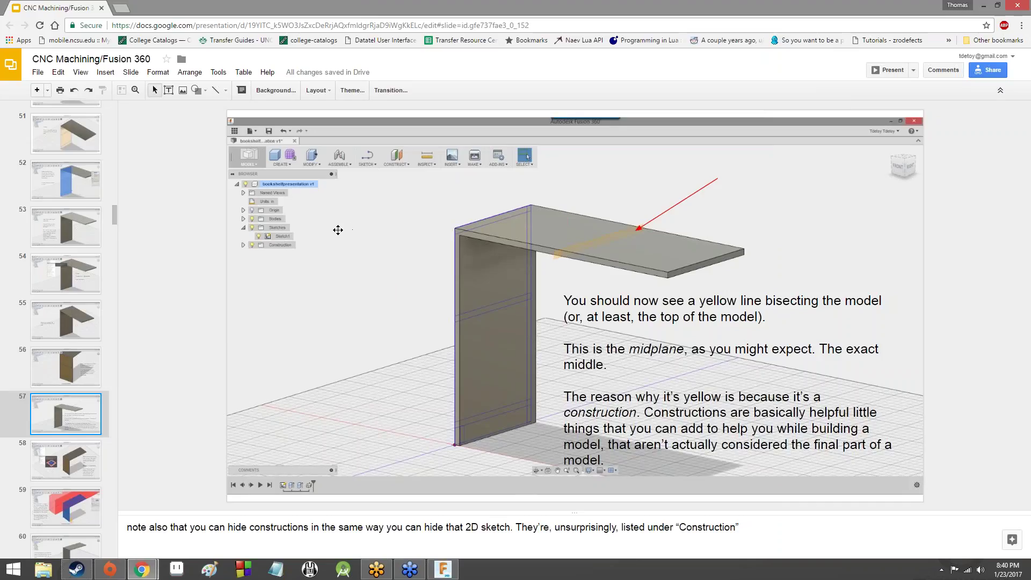
pyautogui.click(64, 465)
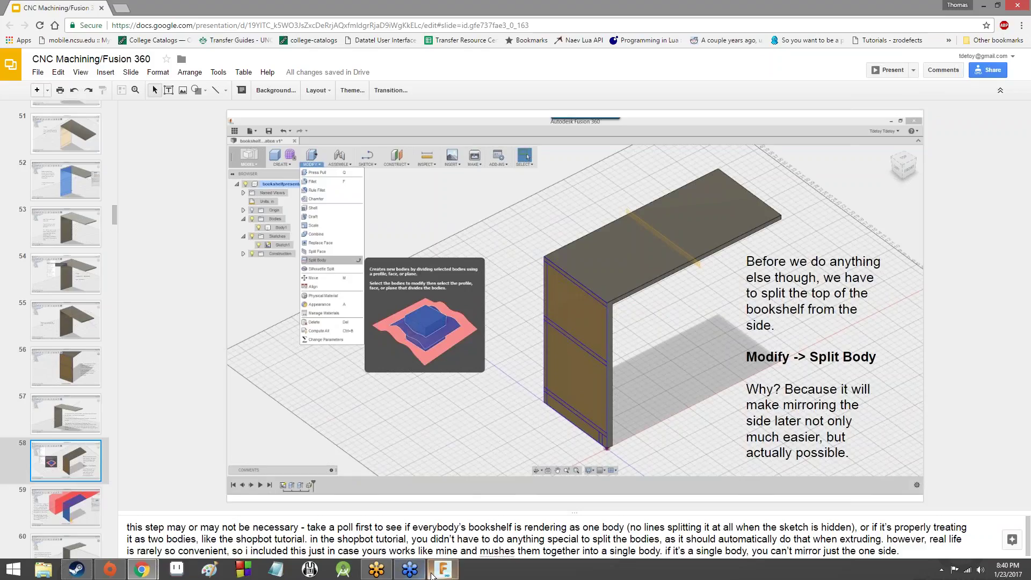
pyautogui.moveTo(444, 569)
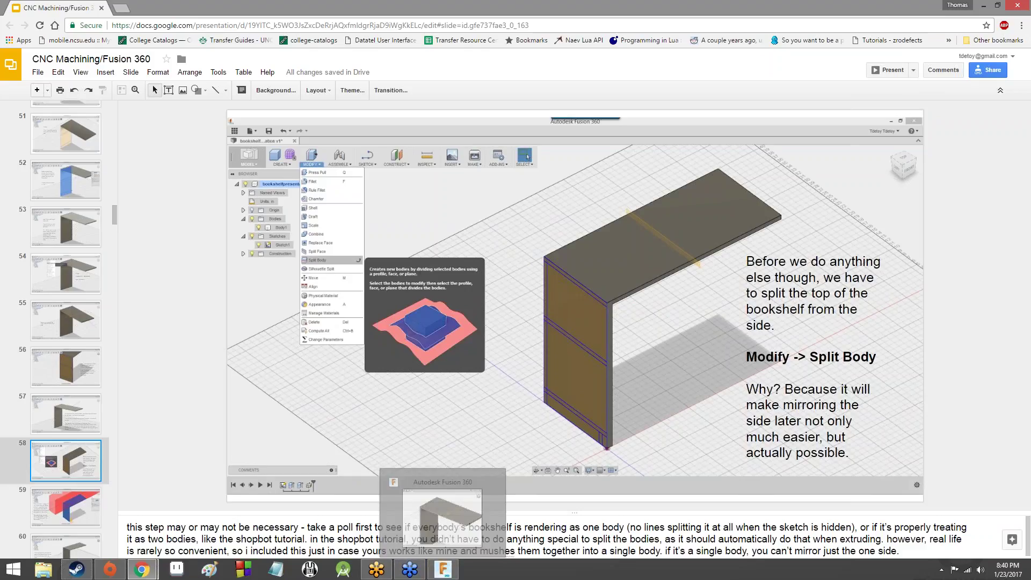
pyautogui.click(458, 569)
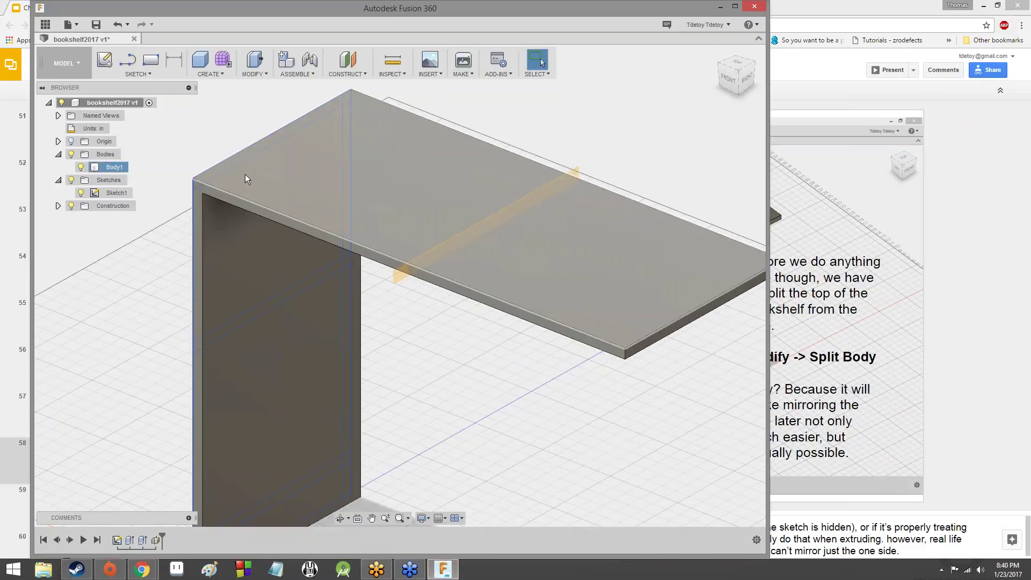
# - Start Split Body and choose the joined side and top panel body as the body to split
pyautogui.click(253, 73)
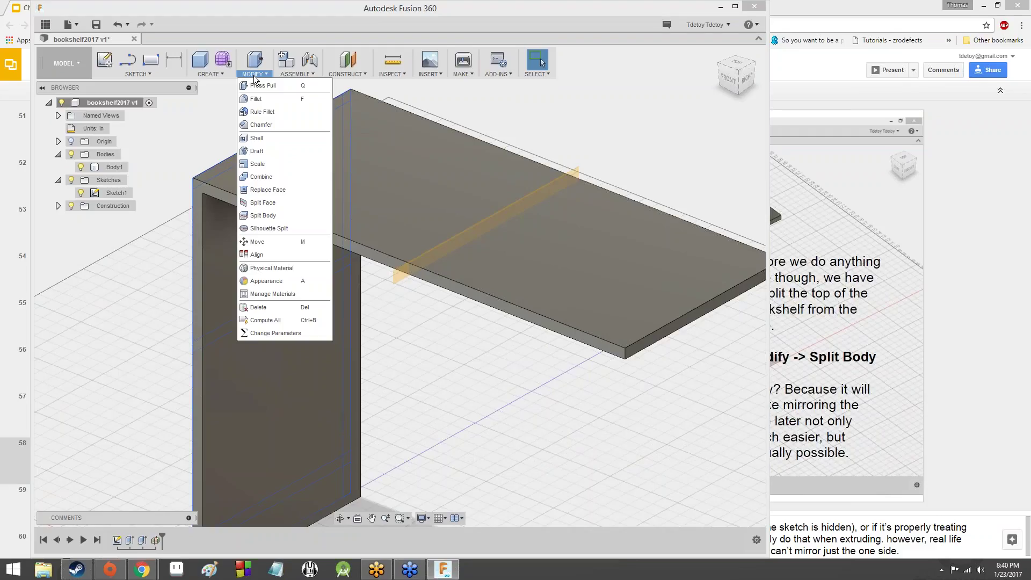
pyautogui.click(295, 215)
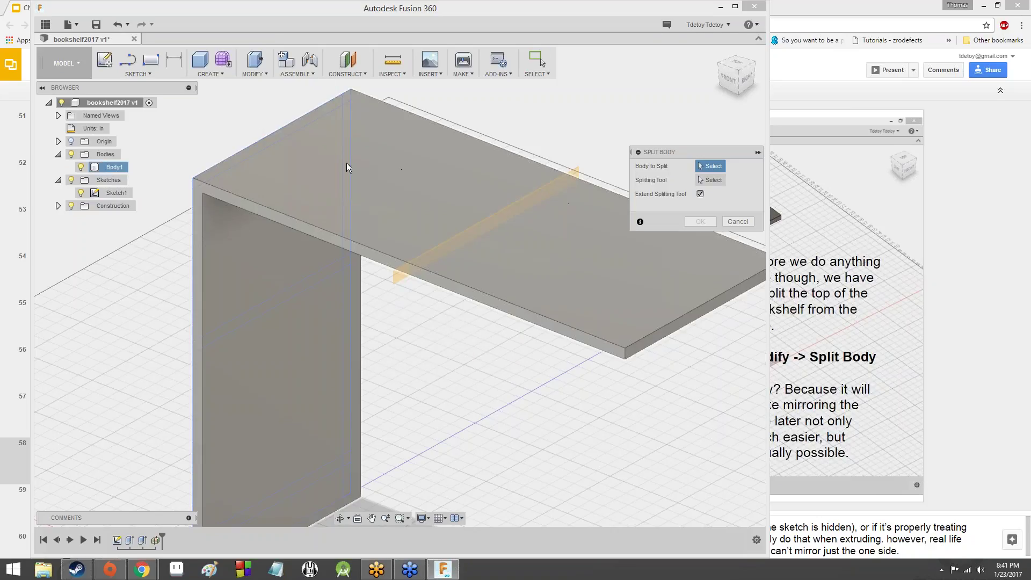
pyautogui.moveTo(400, 286)
pyautogui.keyDown('shift'); pyautogui.mouseDown(button='middle')
pyautogui.moveTo(540, 287)
pyautogui.moveTo(517, 214)
pyautogui.mouseUp(button='middle'); pyautogui.keyUp('shift')
pyautogui.click(517, 214)
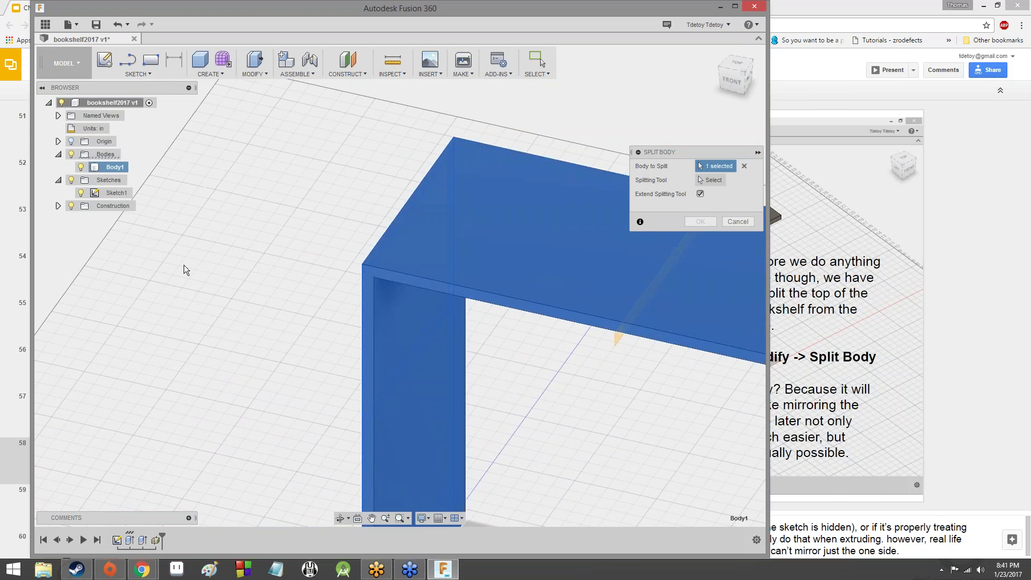
pyautogui.scroll(-3, 317, 212)
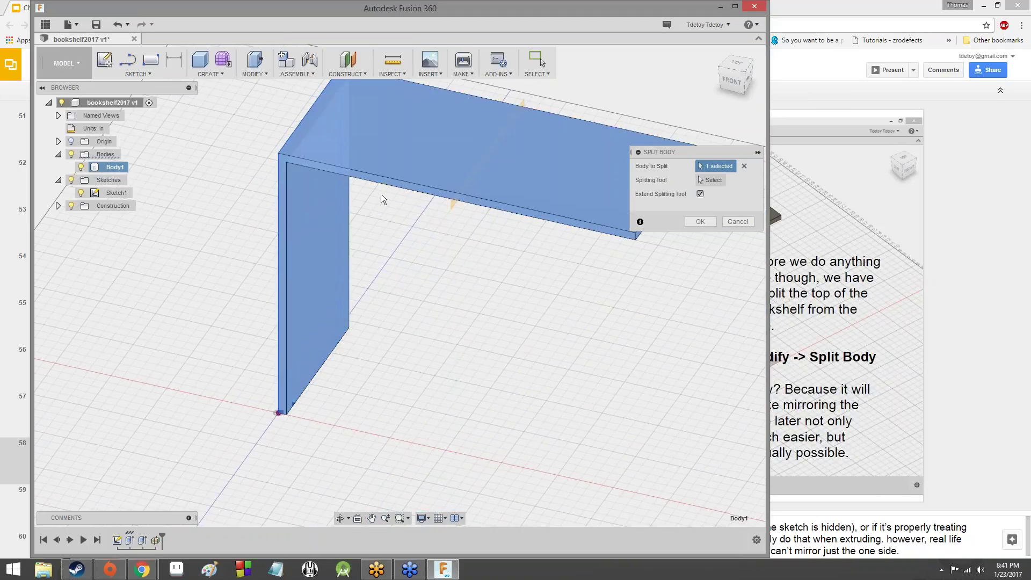
pyautogui.scroll(3, 378, 207)
pyautogui.scroll(-5, 375, 220)
pyautogui.scroll(4, 373, 199)
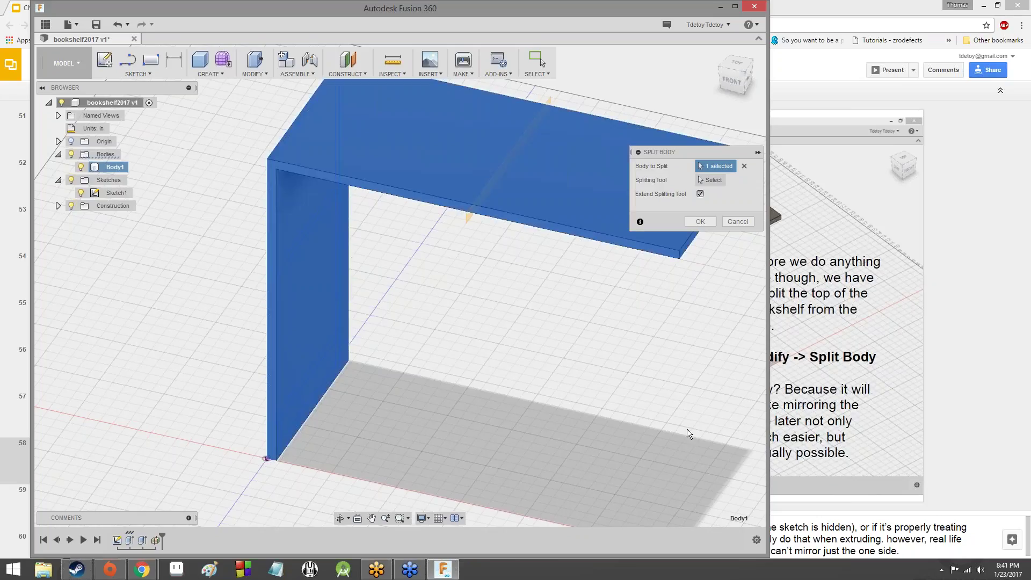
# - Read slide 59 in the tutorial about choosing the splitting tool, and return to Fusion 360
pyautogui.click(775, 403)
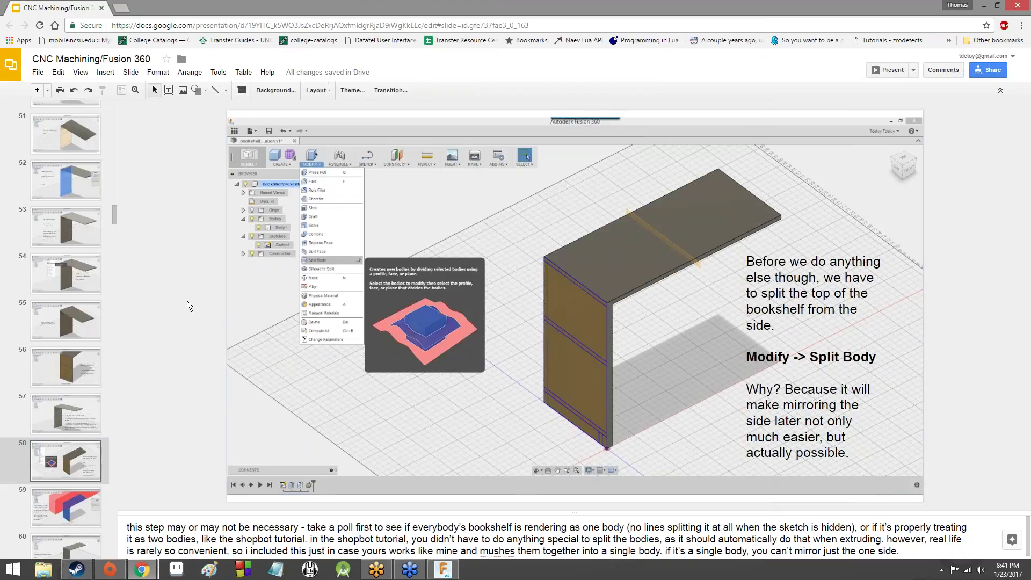
pyautogui.press('Down')
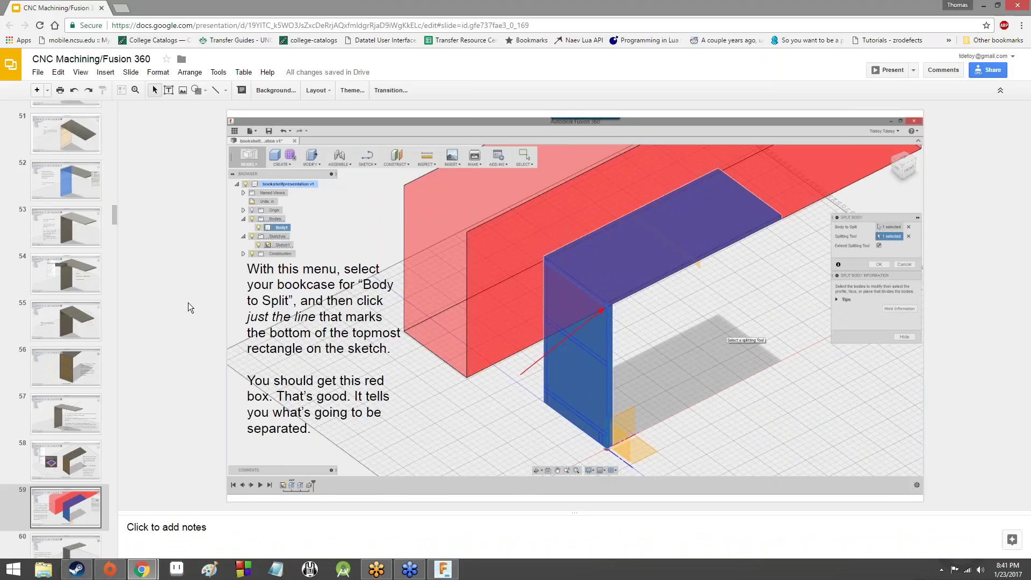
pyautogui.click(443, 569)
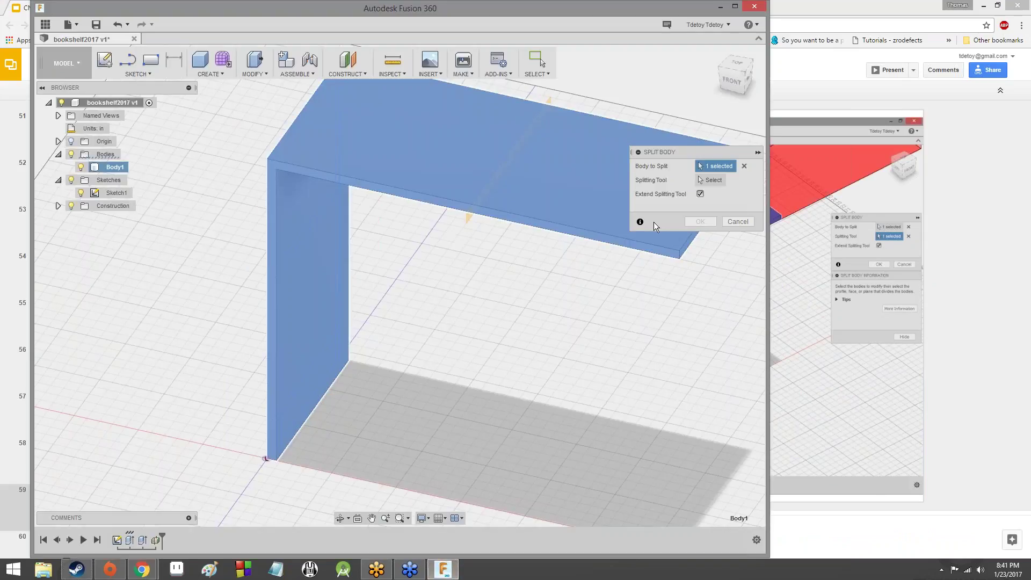
# - Activate the splitting tool selection and hide Body1 to expose the sketch lines on the side panel's outer face
pyautogui.click(710, 183)
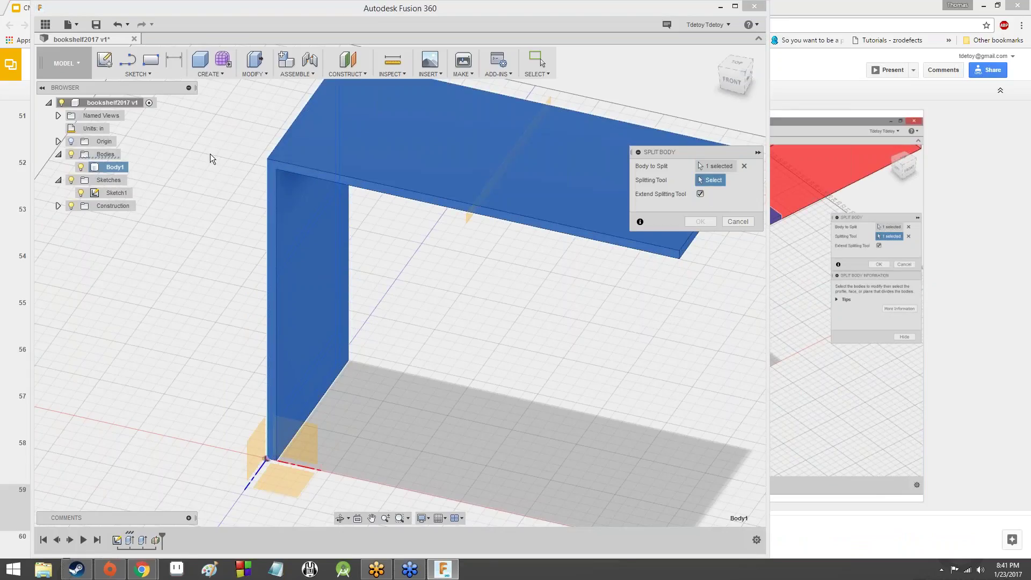
pyautogui.scroll(-3, 218, 134)
pyautogui.moveTo(218, 134); pyautogui.dragTo(224, 250, button='middle')
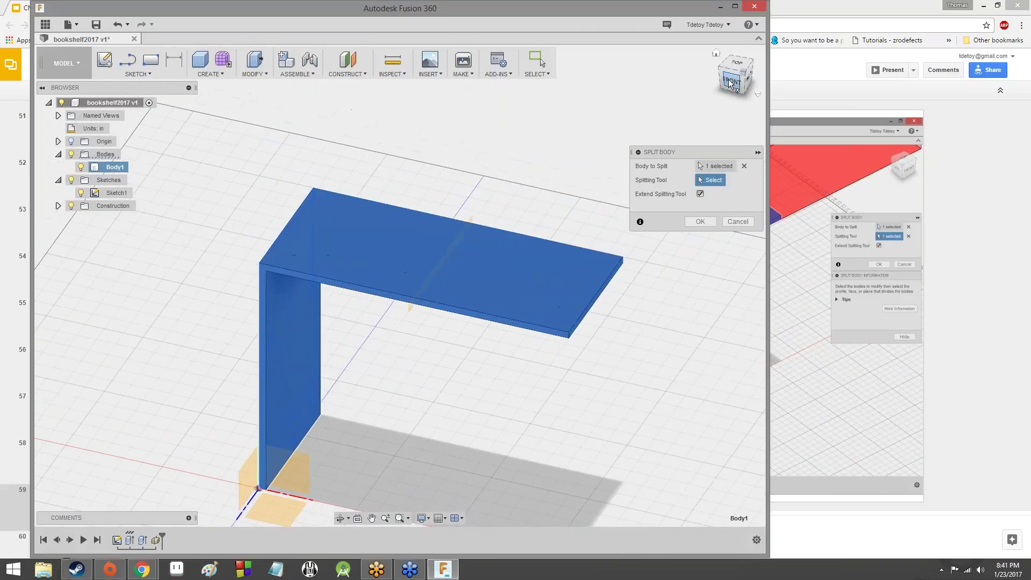
pyautogui.moveTo(732, 78); pyautogui.dragTo(762, 68)
pyautogui.keyDown('shift'); pyautogui.moveTo(450, 192); pyautogui.dragTo(465, 262, button='middle'); pyautogui.keyUp('shift')
pyautogui.scroll(2, 689, 430)
pyautogui.scroll(-3, 680, 435)
pyautogui.scroll(2, 680, 433)
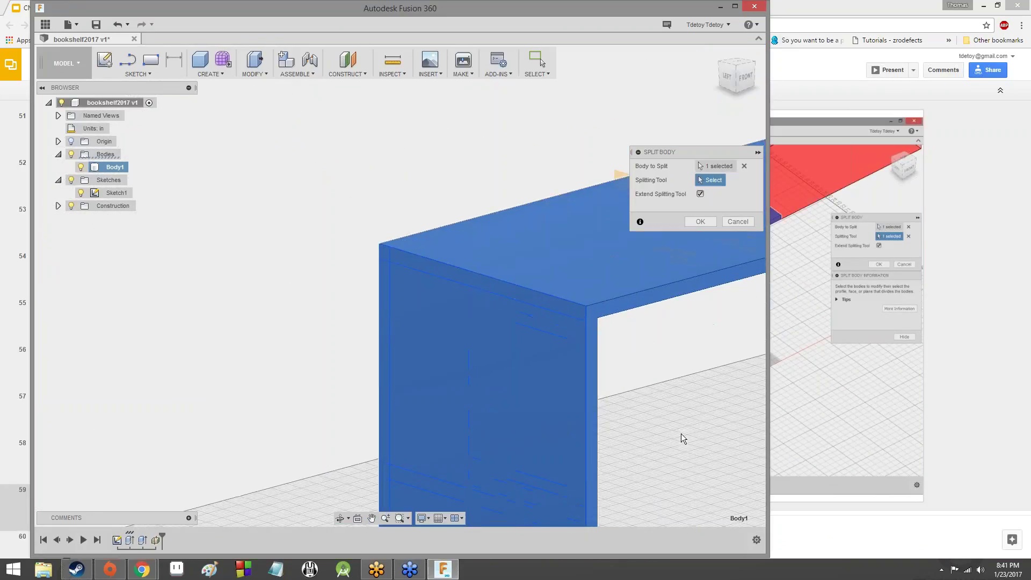
pyautogui.scroll(2, 681, 433)
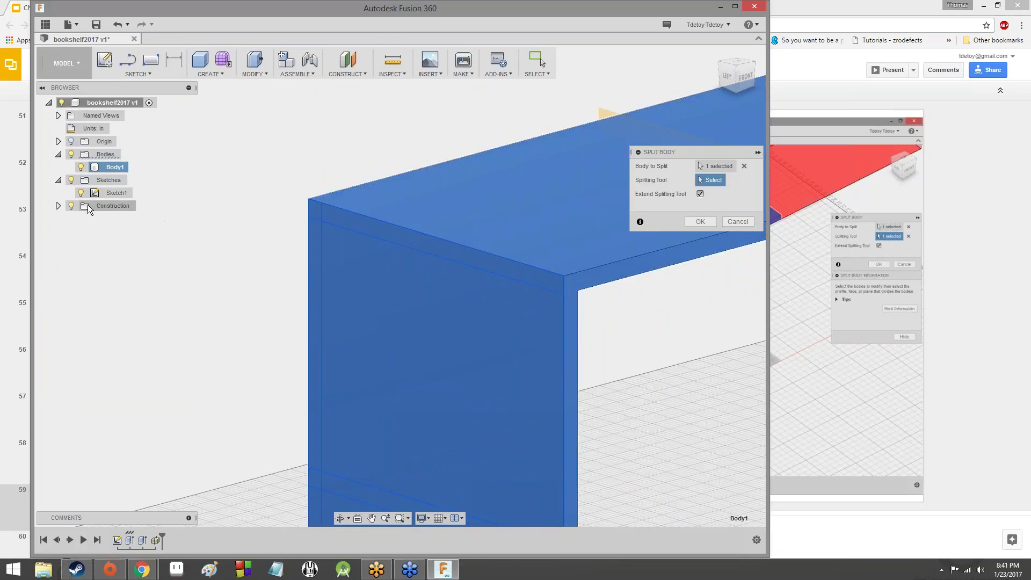
pyautogui.click(82, 168)
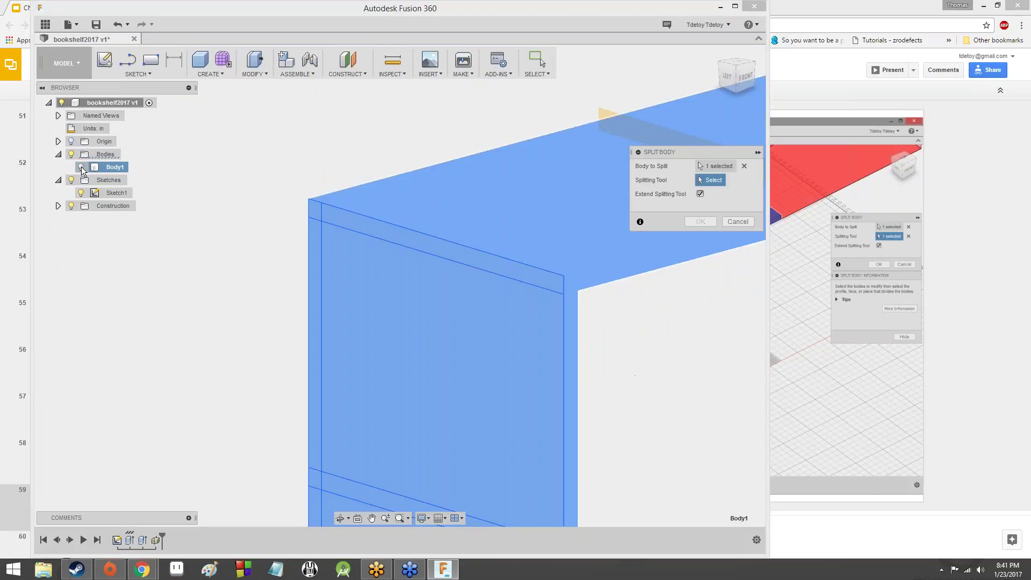
# - Choose the bottom line of the sketch's topmost thin rectangle as the splitting tool
pyautogui.scroll(-5, 342, 322)
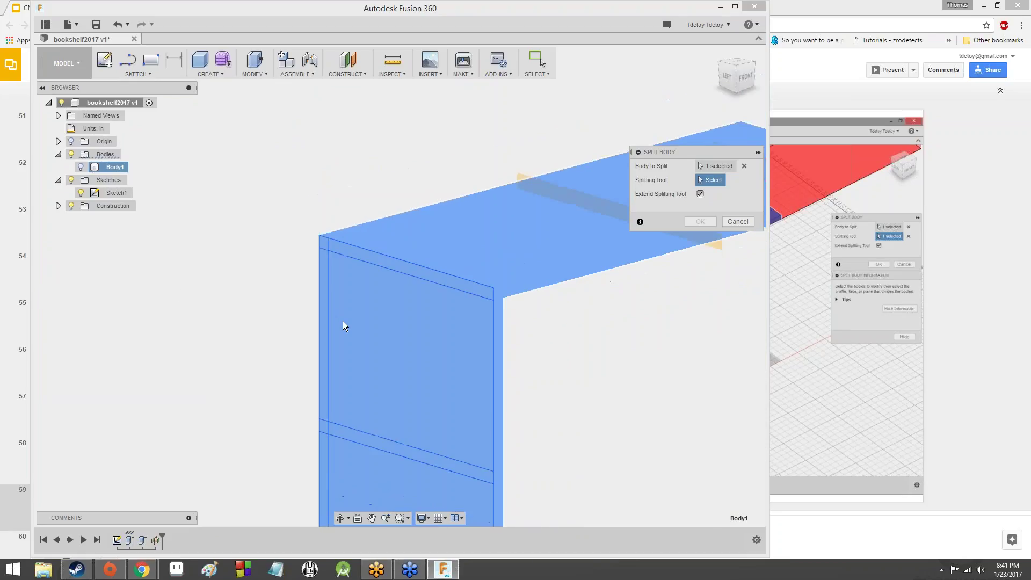
pyautogui.scroll(2, 343, 345)
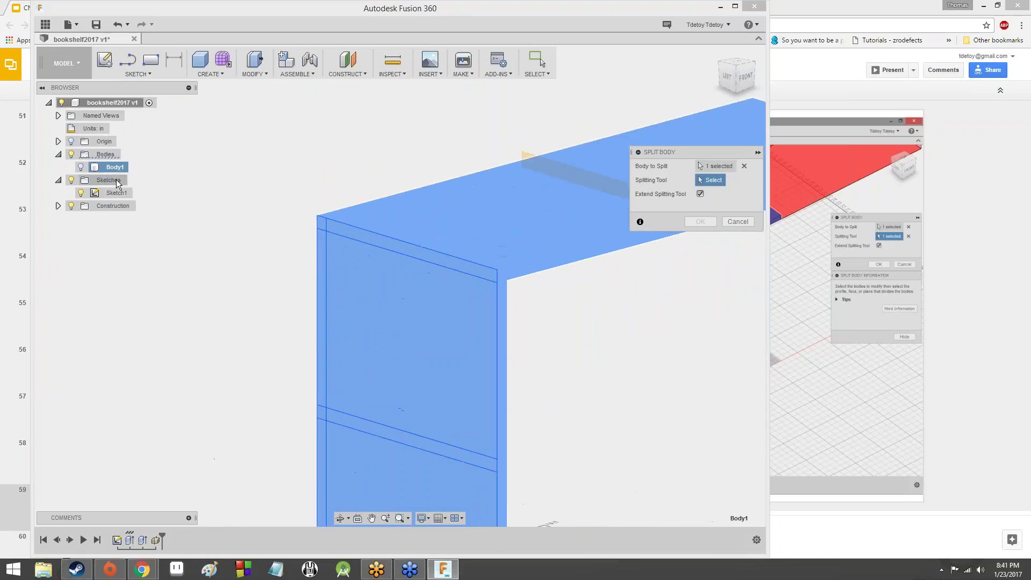
pyautogui.scroll(5, 391, 247)
pyautogui.scroll(-5, 385, 266)
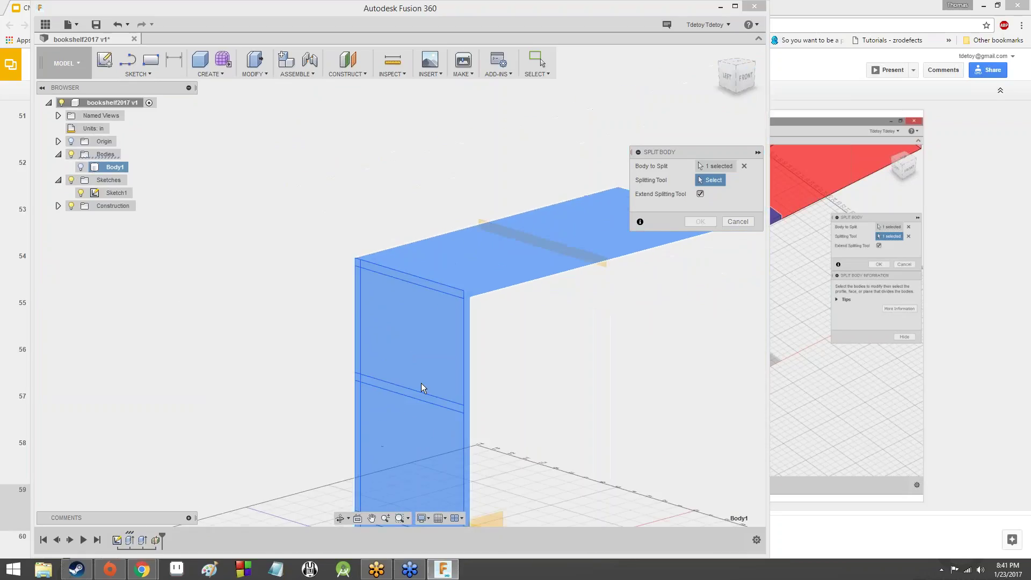
pyautogui.scroll(4, 510, 376)
pyautogui.scroll(1, 502, 314)
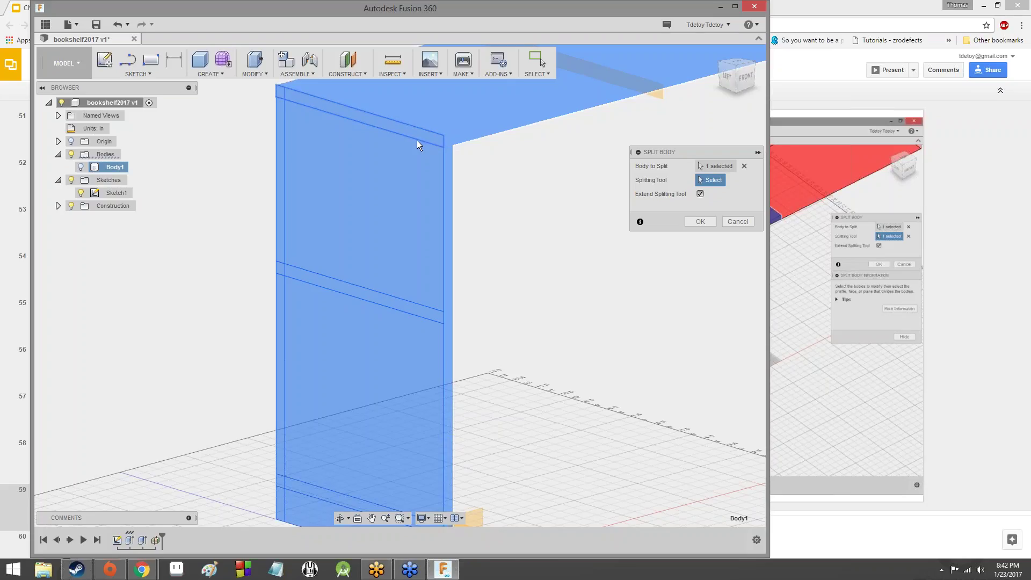
pyautogui.scroll(3, 295, 110)
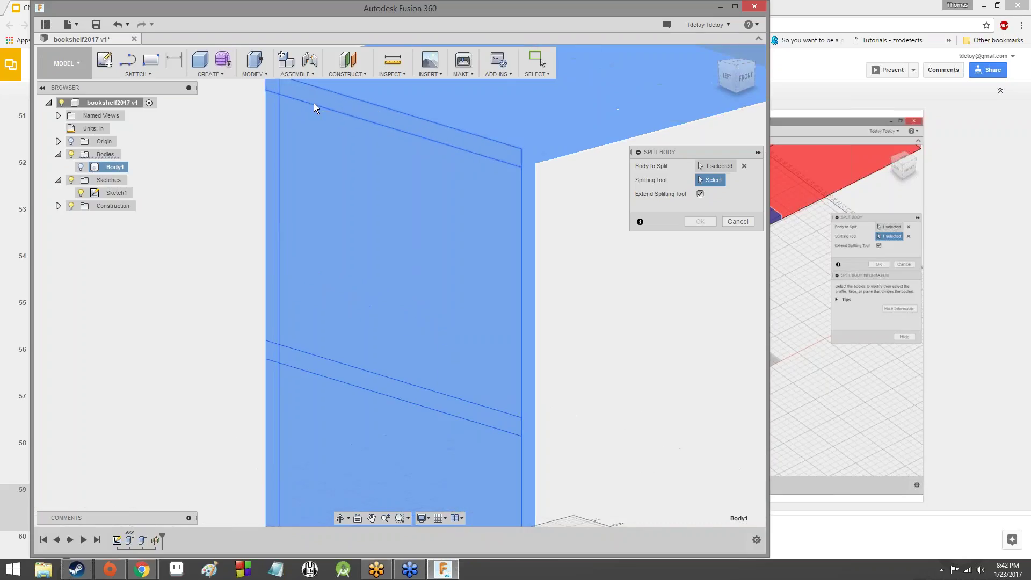
pyautogui.scroll(3, 318, 107)
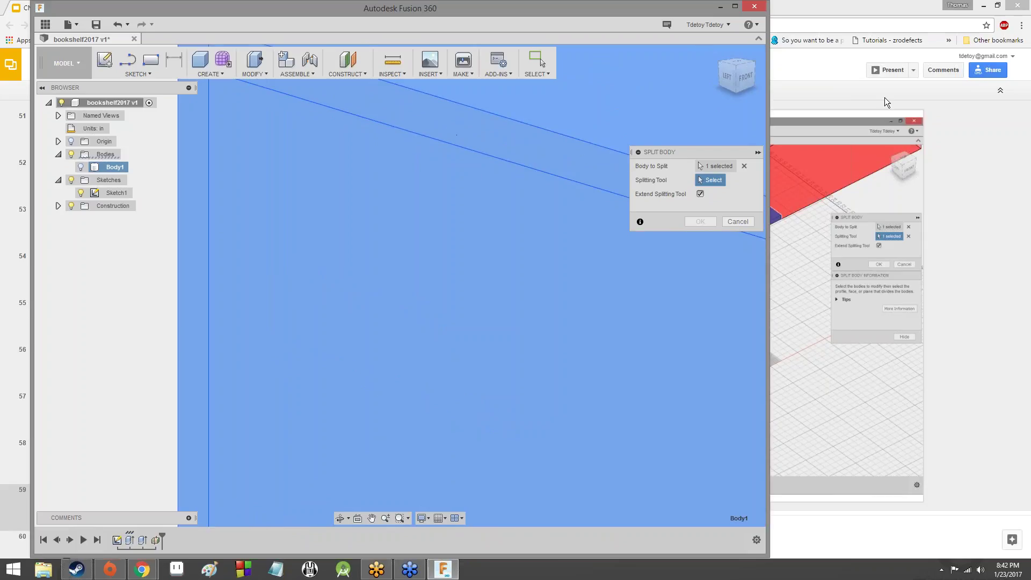
pyautogui.moveTo(457, 132)
pyautogui.mouseDown()
pyautogui.moveTo(339, 109)
pyautogui.moveTo(424, 166)
pyautogui.moveTo(450, 128)
pyautogui.mouseUp()
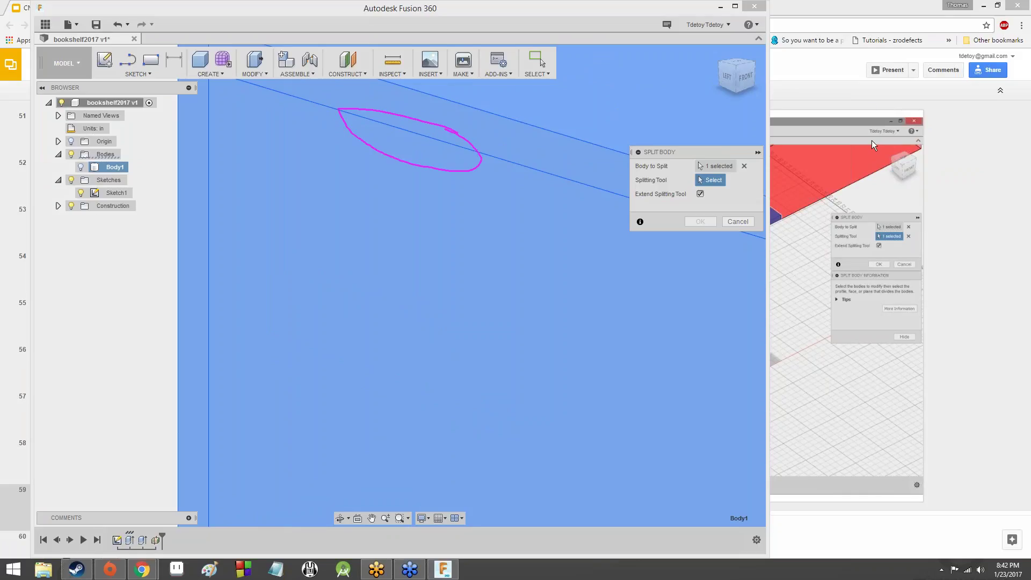
pyautogui.click(422, 135)
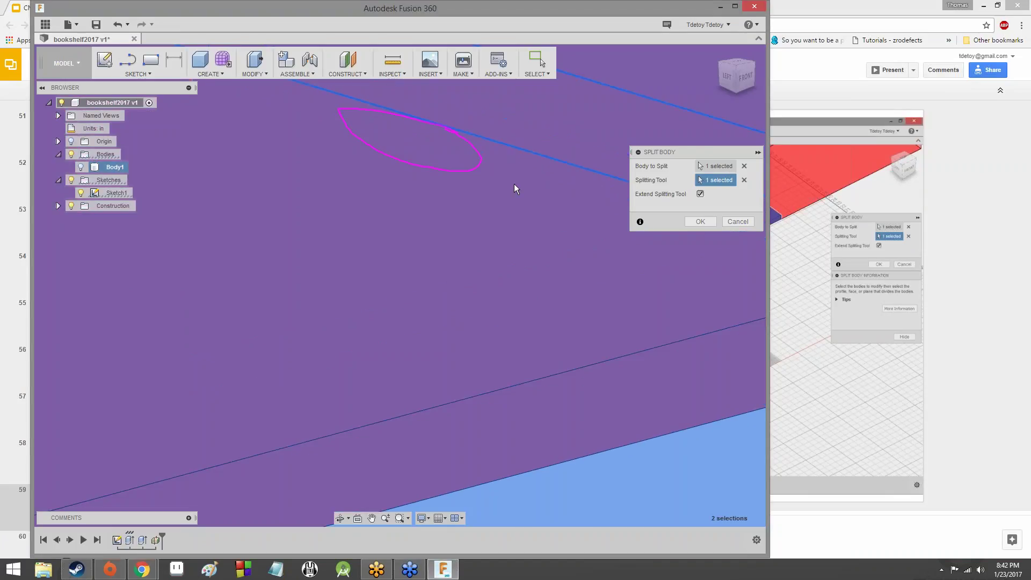
# - Check the cutting plane's extent from several angles and complete the body split with Extend Splitting Tool enabled
pyautogui.scroll(-5, 516, 185)
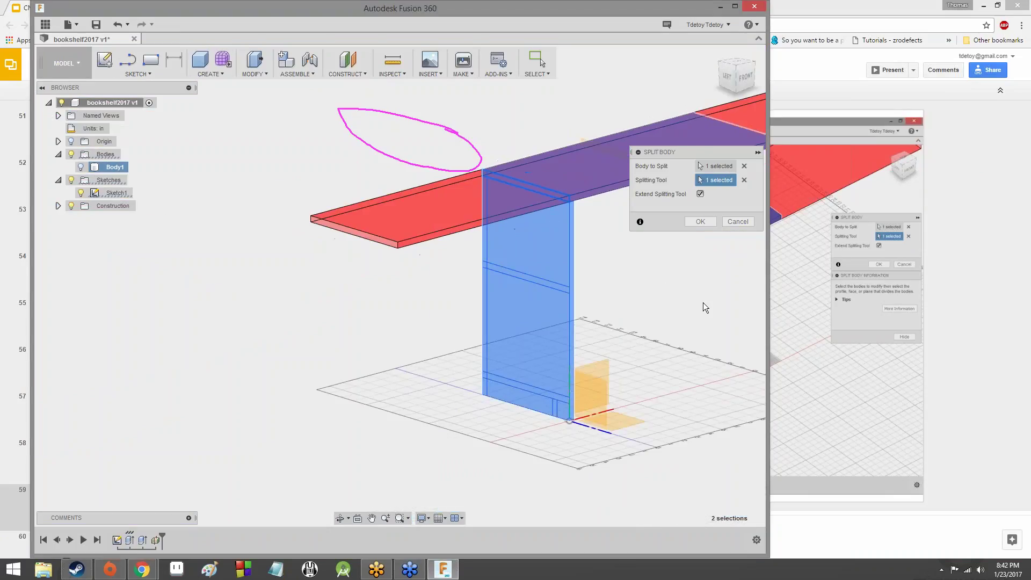
pyautogui.moveTo(704, 302); pyautogui.dragTo(508, 250, button='middle')
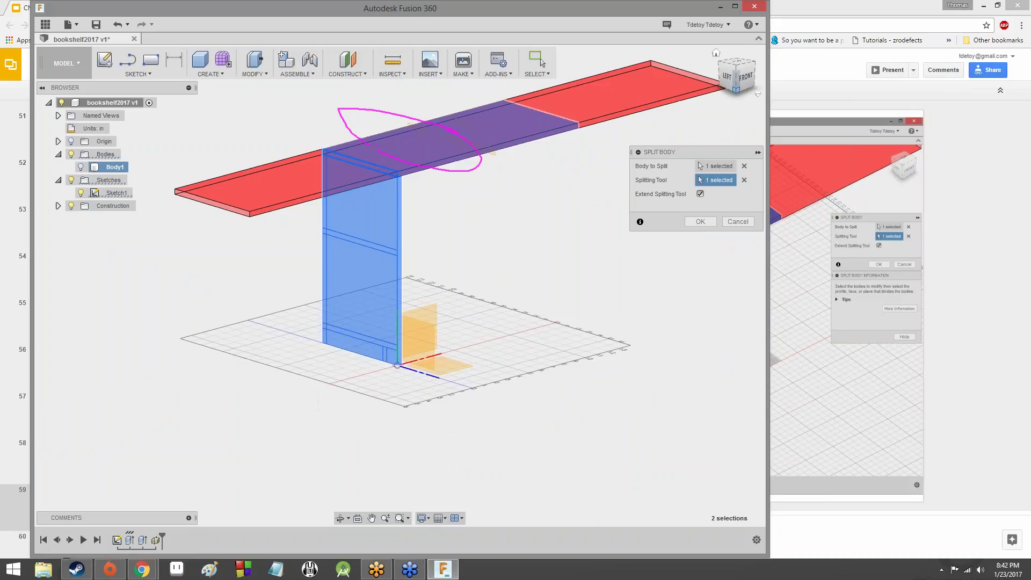
pyautogui.moveTo(743, 87); pyautogui.dragTo(724, 74)
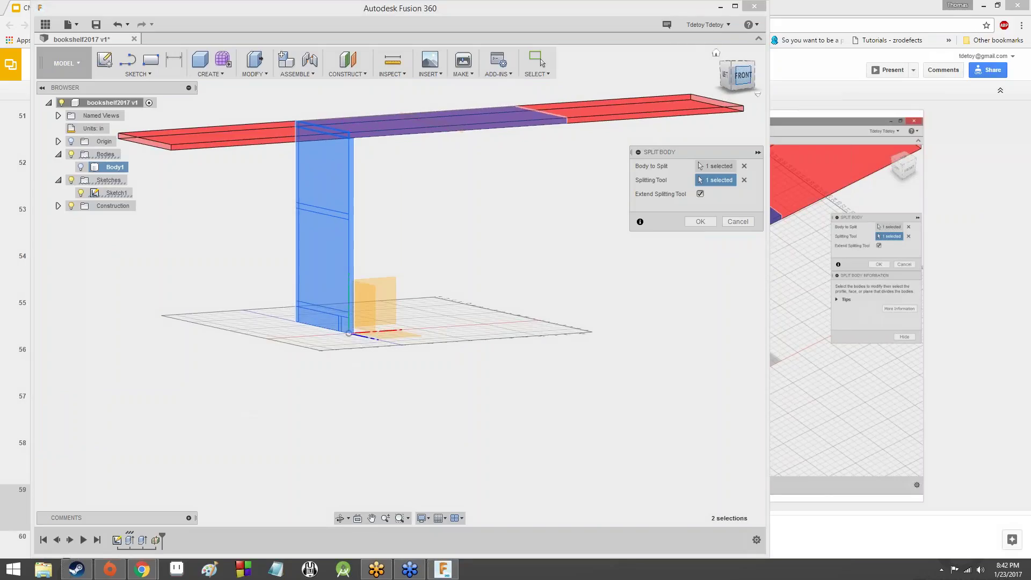
pyautogui.click(741, 75)
pyautogui.moveTo(737, 77); pyautogui.dragTo(746, 91)
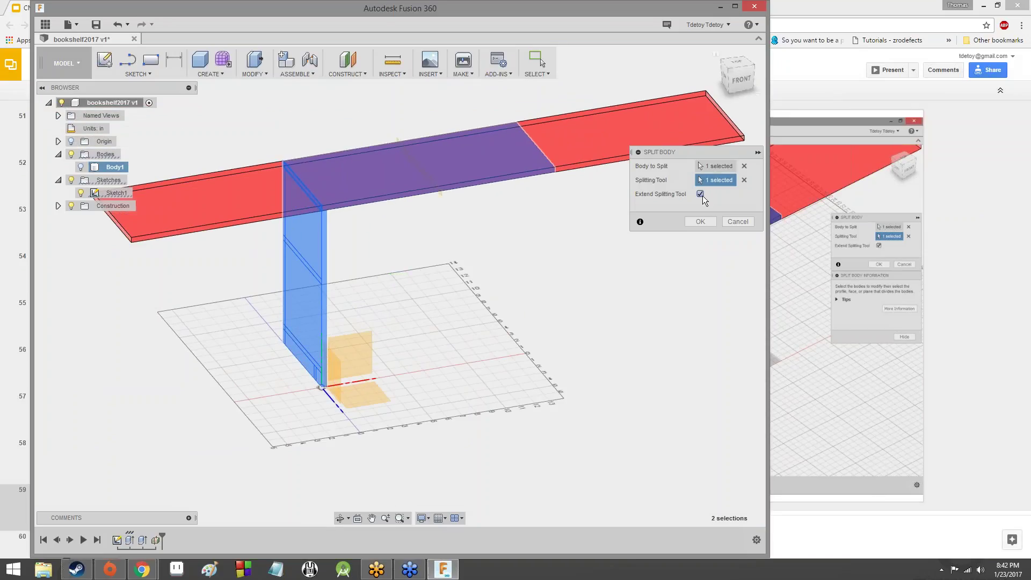
pyautogui.click(700, 221)
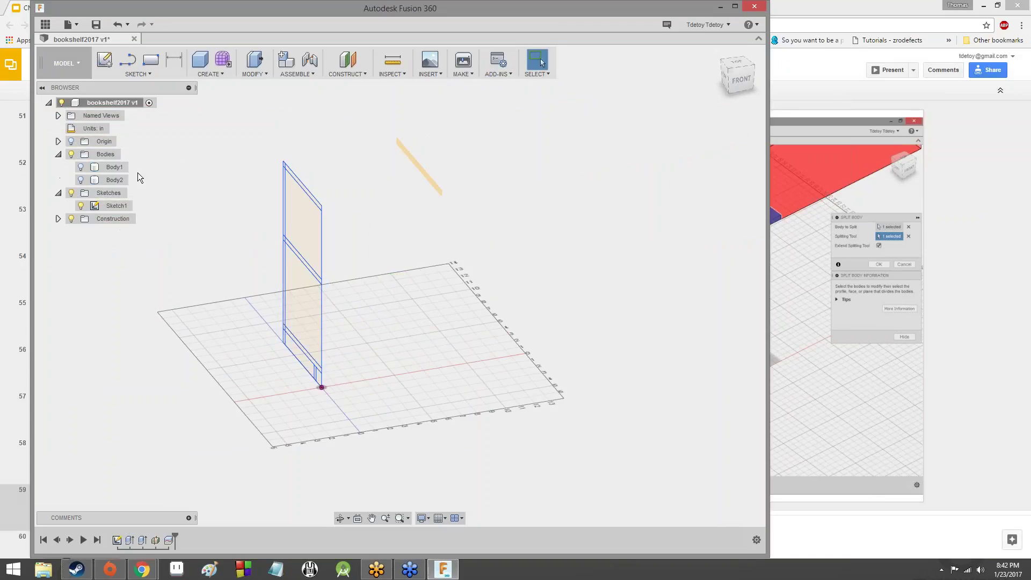
# - Show Body1 and Body2 again and hide Sketch1 to expose the split line between the top and the side panel
pyautogui.click(81, 168)
pyautogui.click(81, 180)
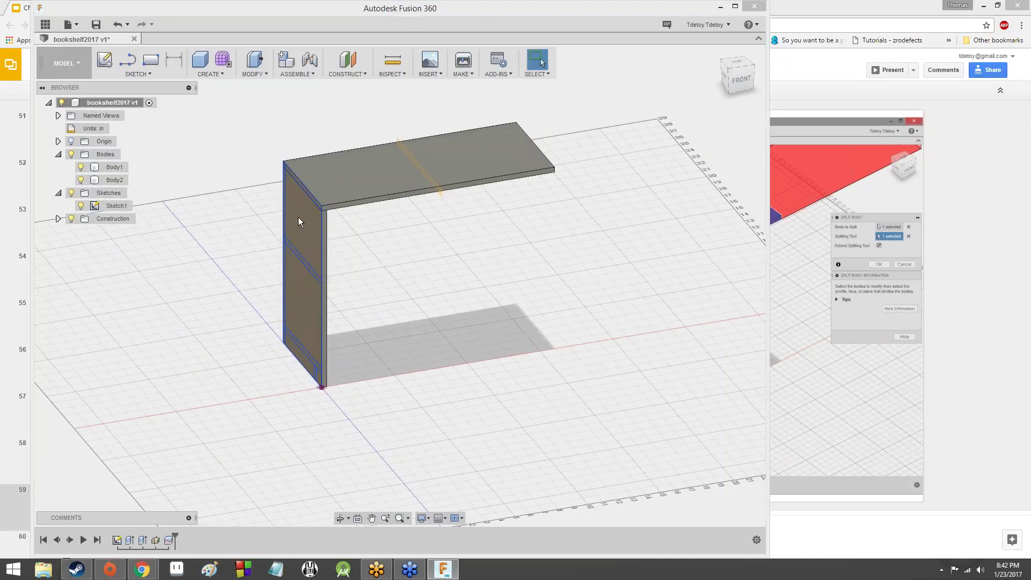
pyautogui.click(741, 82)
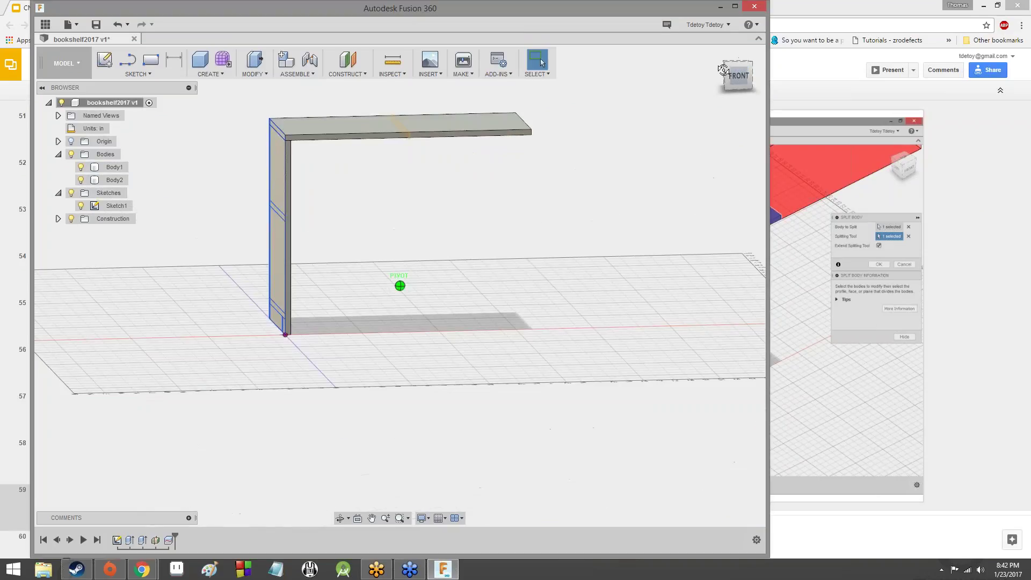
pyautogui.scroll(3, 270, 156)
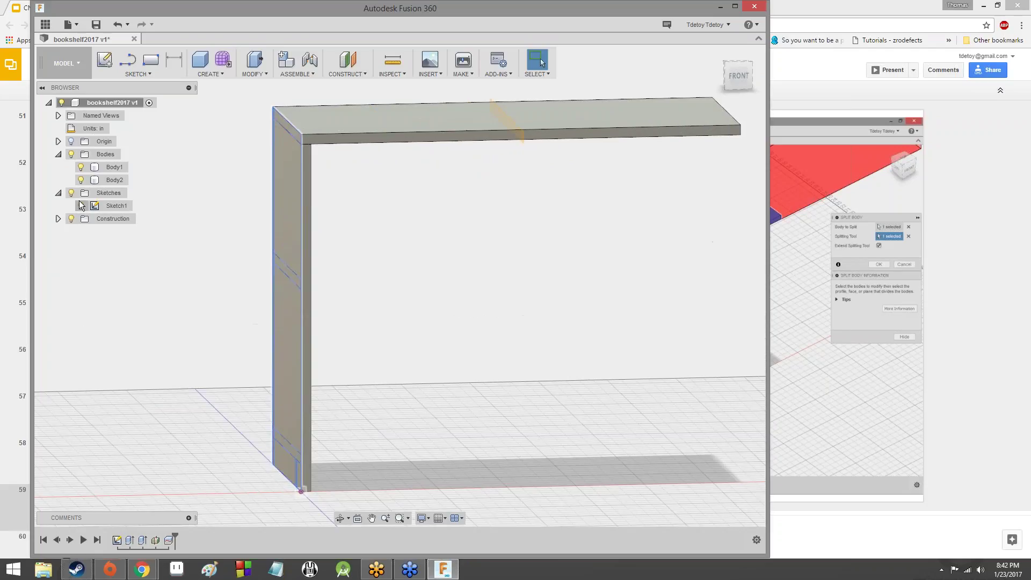
pyautogui.keyDown('shift'); pyautogui.moveTo(322, 150); pyautogui.dragTo(388, 195, button='middle'); pyautogui.keyUp('shift')
pyautogui.scroll(4, 391, 173)
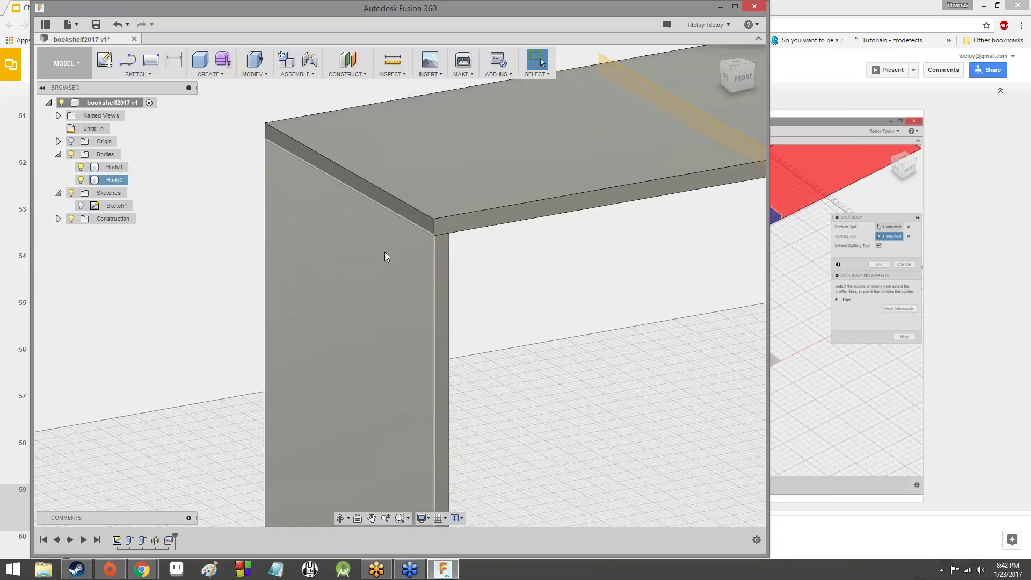
# - Select the top board and the side panel in turn to check that they are separate bodies
pyautogui.click(476, 185)
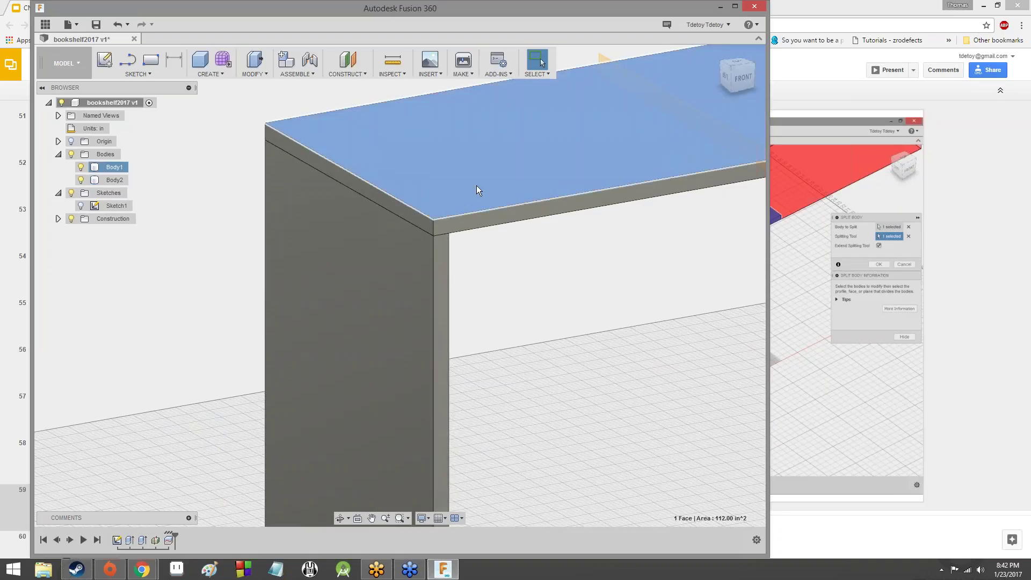
pyautogui.doubleClick(453, 221)
pyautogui.click(463, 240)
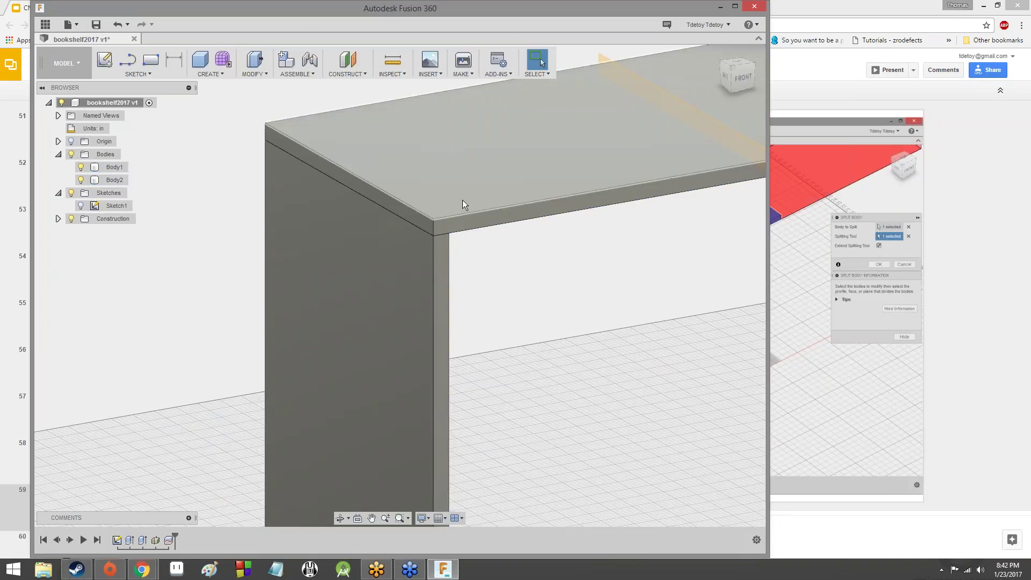
pyautogui.doubleClick(462, 200)
pyautogui.click(332, 215)
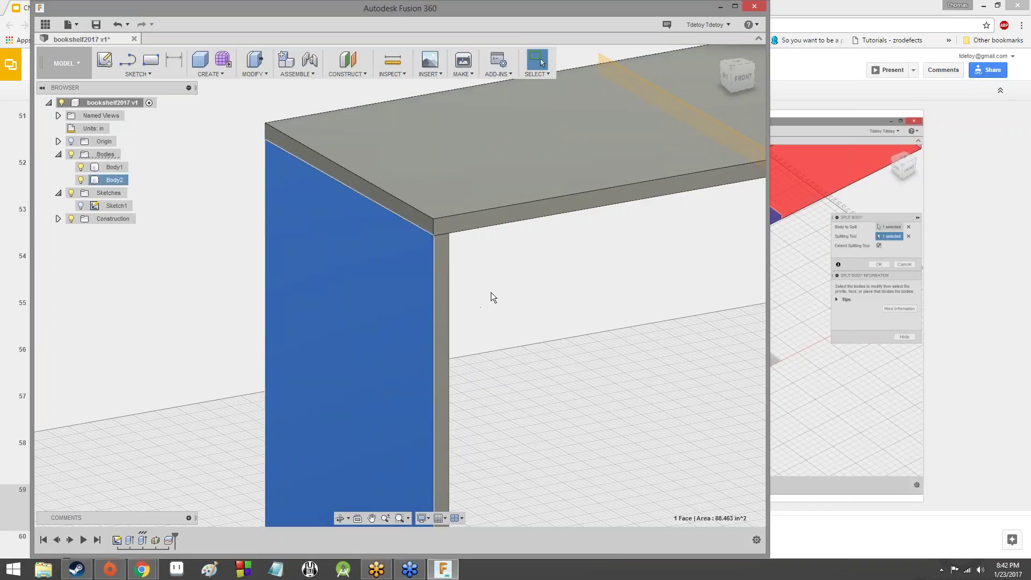
pyautogui.click(457, 269)
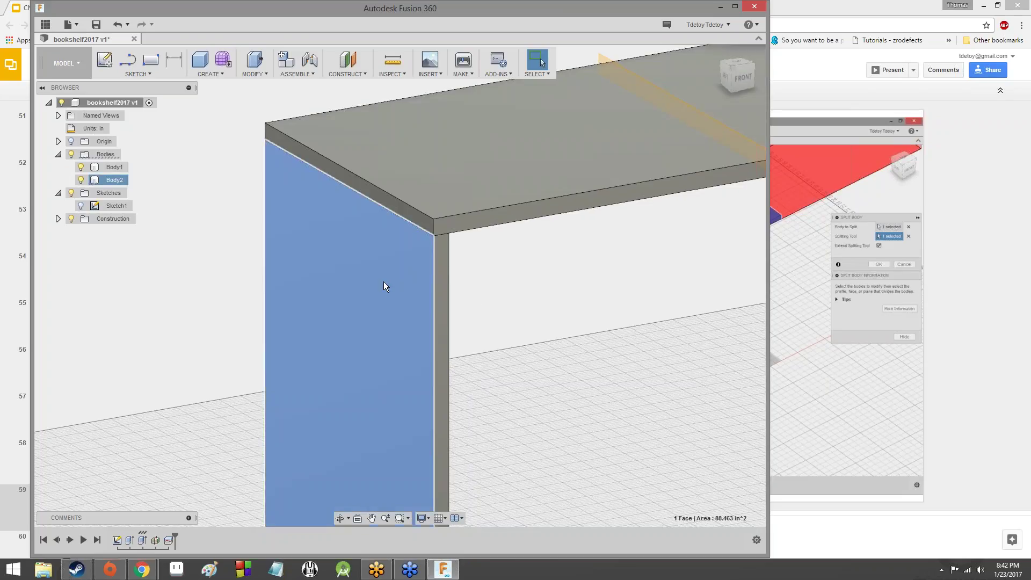
pyautogui.click(384, 283)
pyautogui.scroll(5, 560, 403)
pyautogui.scroll(-5, 562, 401)
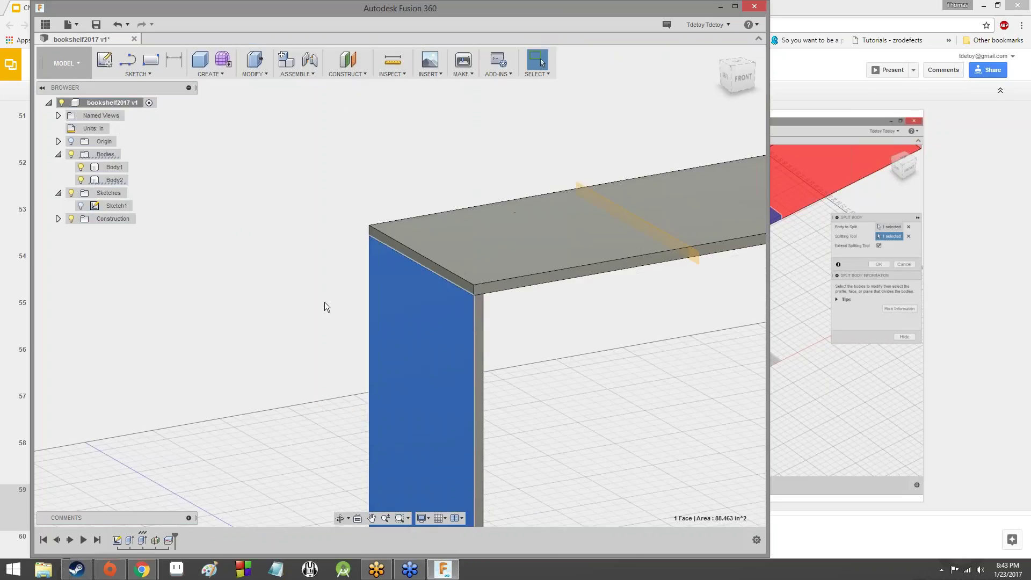
# - Inspect the seam between the top board and the side panel from several angles, highlighting Body2 to distinguish them
pyautogui.keyDown('shift'); pyautogui.moveTo(396, 283); pyautogui.dragTo(338, 222, button='middle'); pyautogui.keyUp('shift')
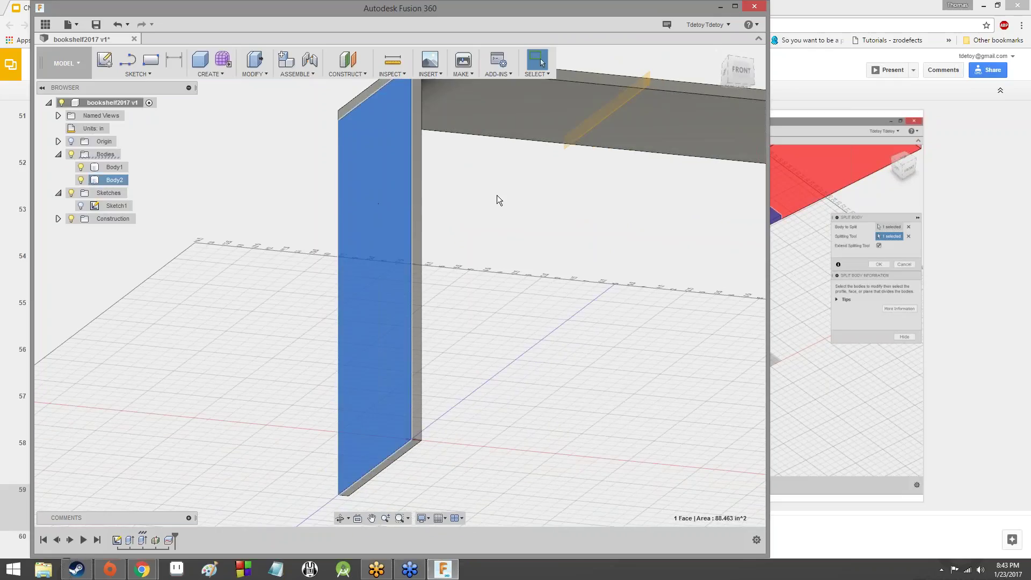
pyautogui.moveTo(741, 68); pyautogui.dragTo(750, 83)
pyautogui.click(454, 181)
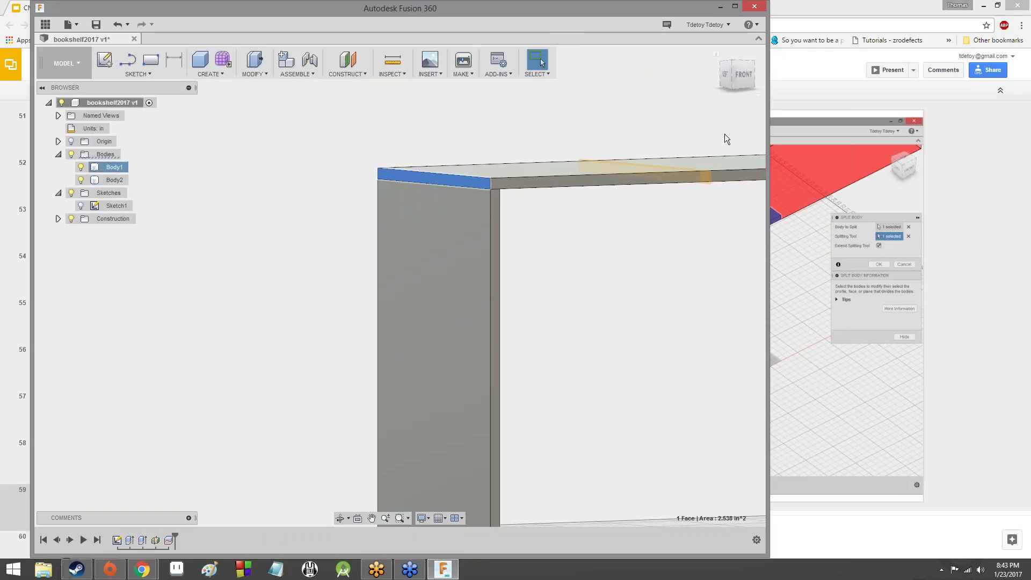
pyautogui.moveTo(743, 76); pyautogui.dragTo(721, 79)
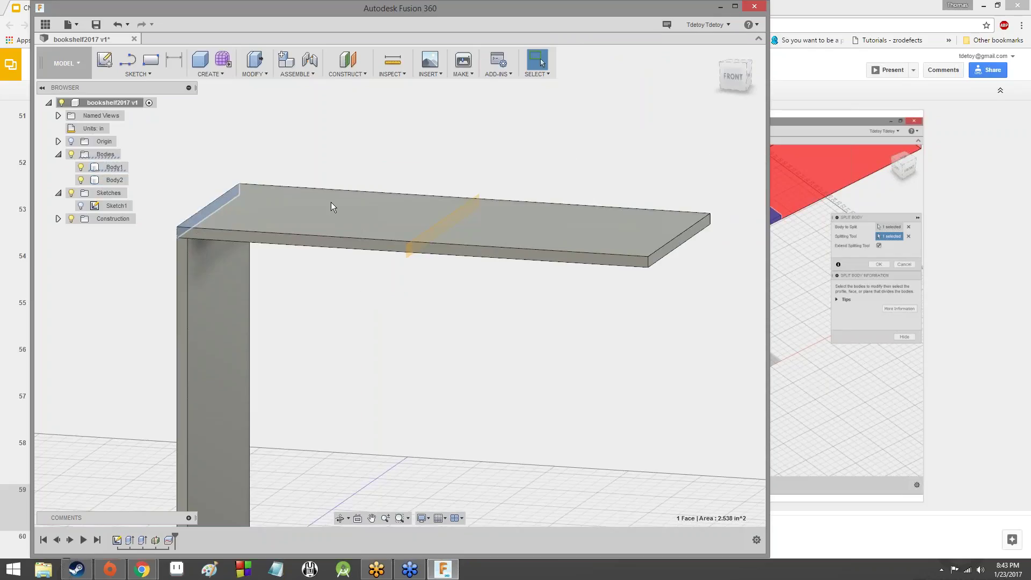
pyautogui.moveTo(730, 78); pyautogui.dragTo(749, 79)
pyautogui.click(449, 126)
pyautogui.keyDown('shift'); pyautogui.moveTo(695, 114); pyautogui.dragTo(717, 57, button='middle'); pyautogui.keyUp('shift')
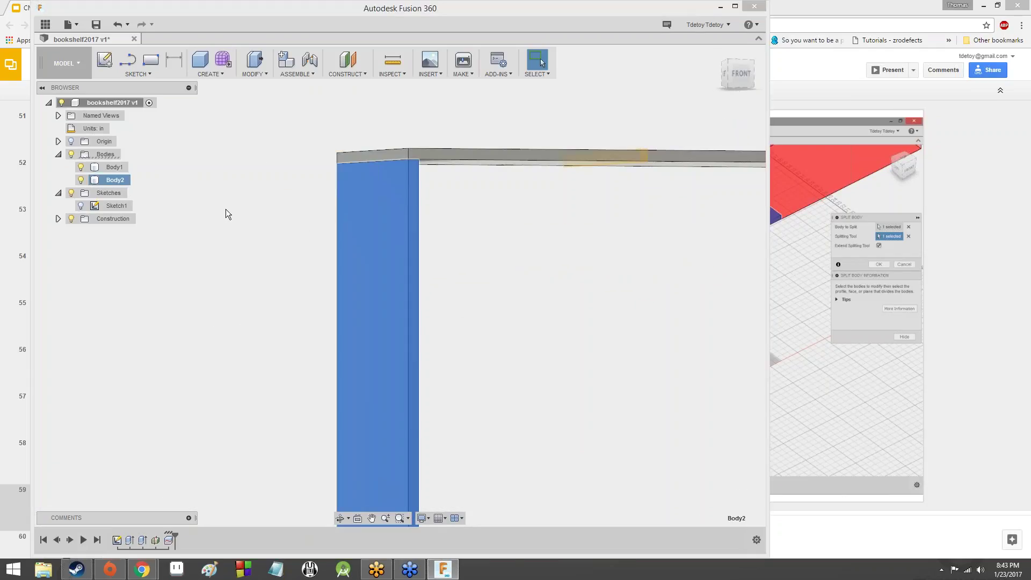
pyautogui.click(274, 201)
pyautogui.click(122, 182)
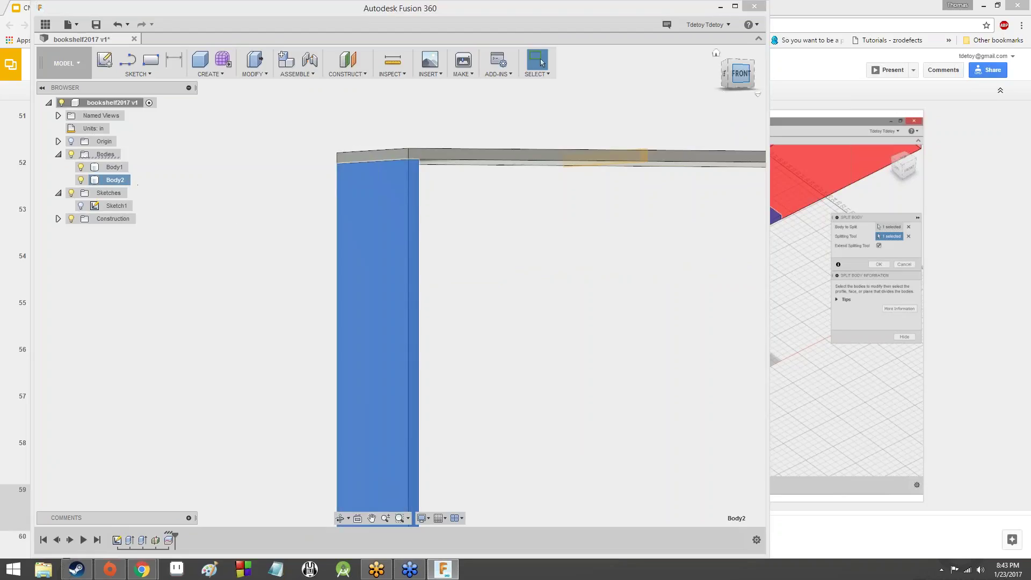
pyautogui.keyDown('shift'); pyautogui.moveTo(736, 75); pyautogui.dragTo(522, 177, button='middle'); pyautogui.keyUp('shift')
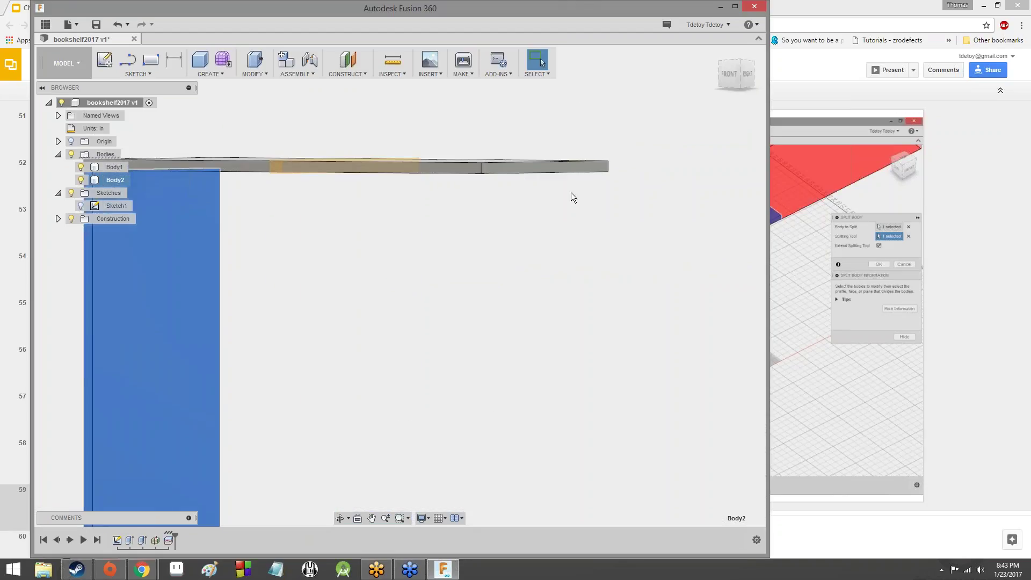
pyautogui.moveTo(428, 401)
pyautogui.keyDown('shift'); pyautogui.mouseDown(button='middle')
pyautogui.moveTo(231, 381)
pyautogui.moveTo(301, 384)
pyautogui.moveTo(268, 383)
pyautogui.moveTo(274, 354)
pyautogui.moveTo(276, 430)
pyautogui.moveTo(278, 384)
pyautogui.moveTo(323, 366)
pyautogui.moveTo(403, 362)
pyautogui.moveTo(344, 384)
pyautogui.moveTo(323, 373)
pyautogui.moveTo(338, 379)
pyautogui.moveTo(560, 140)
pyautogui.mouseUp(button='middle'); pyautogui.keyUp('shift')
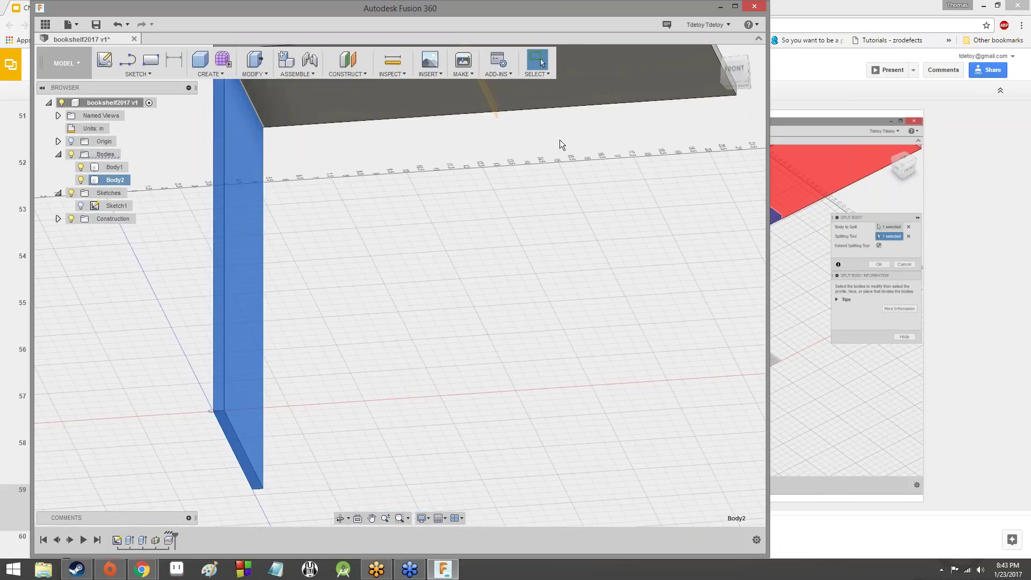
pyautogui.scroll(5, 555, 154)
pyautogui.scroll(-5, 564, 181)
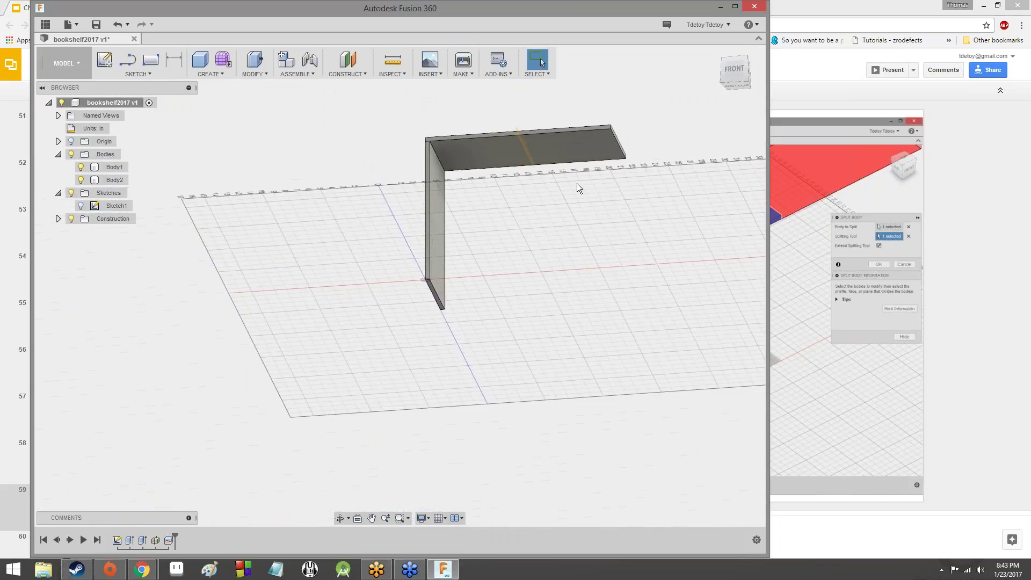
pyautogui.scroll(2, 590, 188)
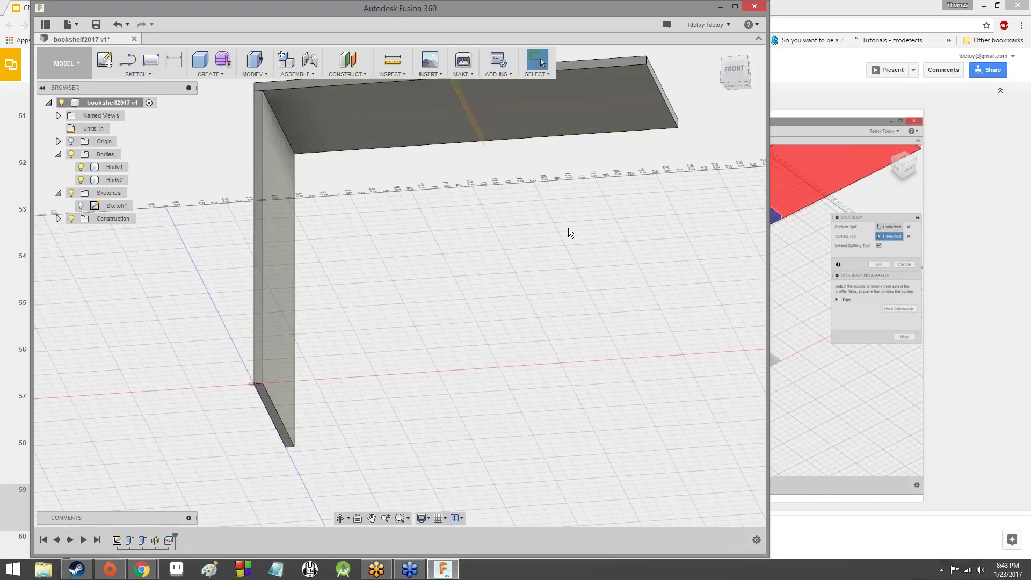
pyautogui.scroll(-2, 568, 227)
pyautogui.scroll(4, 568, 227)
pyautogui.scroll(-3, 568, 226)
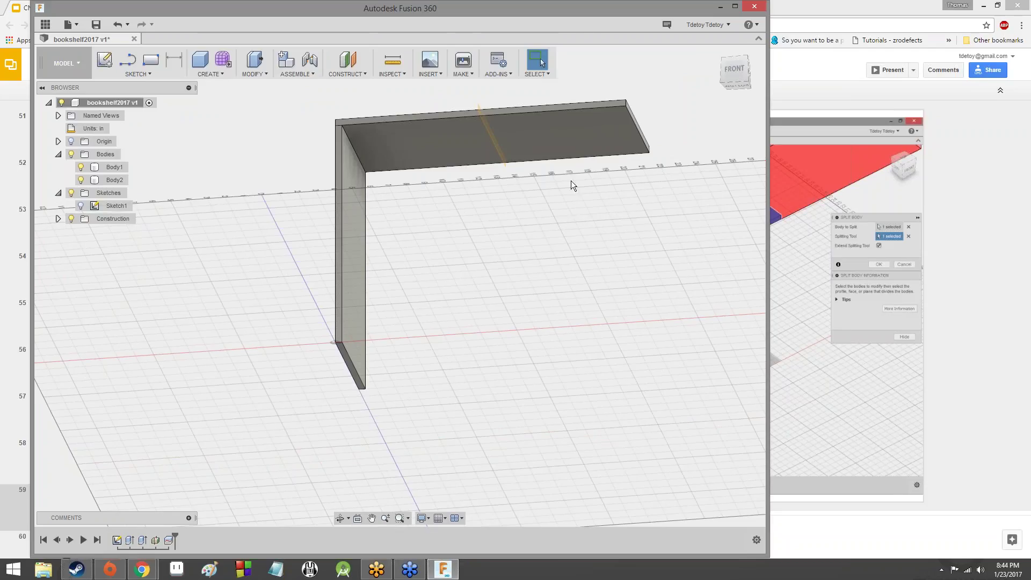
# - Read tutorial slides 60 to 62 on the split and mirroring, and start the Mirror command in Fusion 360
pyautogui.click(813, 88)
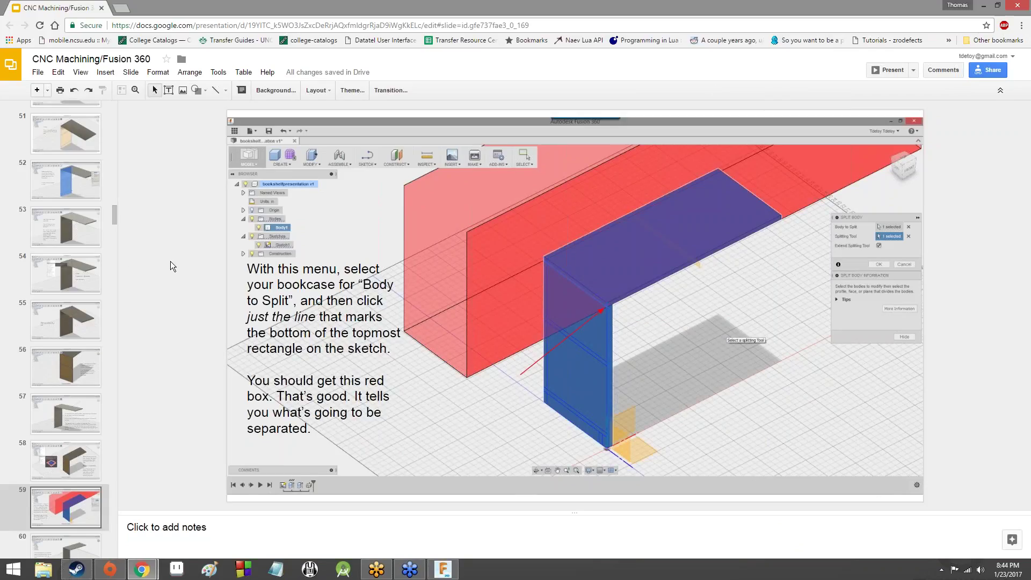
pyautogui.press('Down')
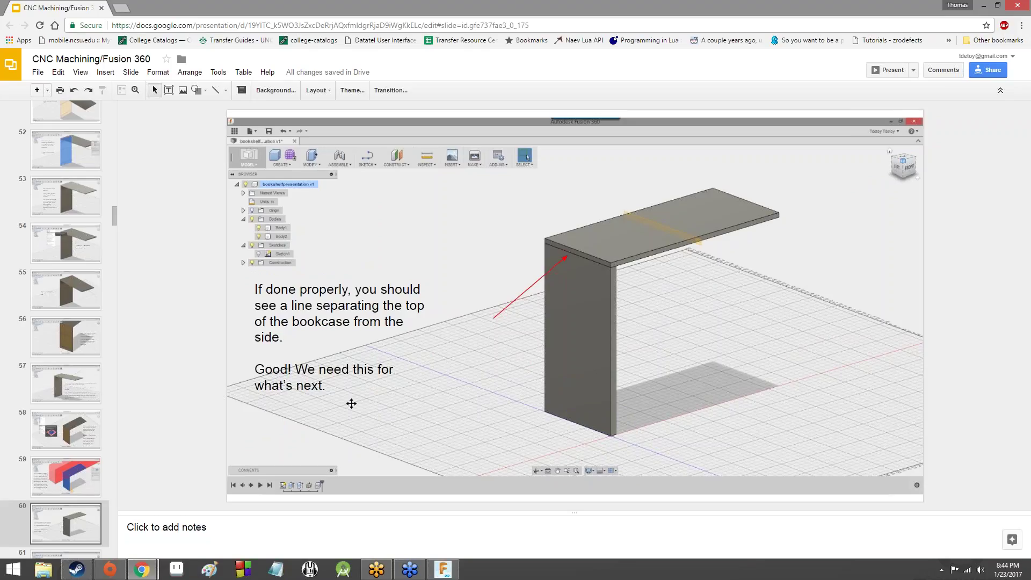
pyautogui.press('Down')
pyautogui.press('Down')
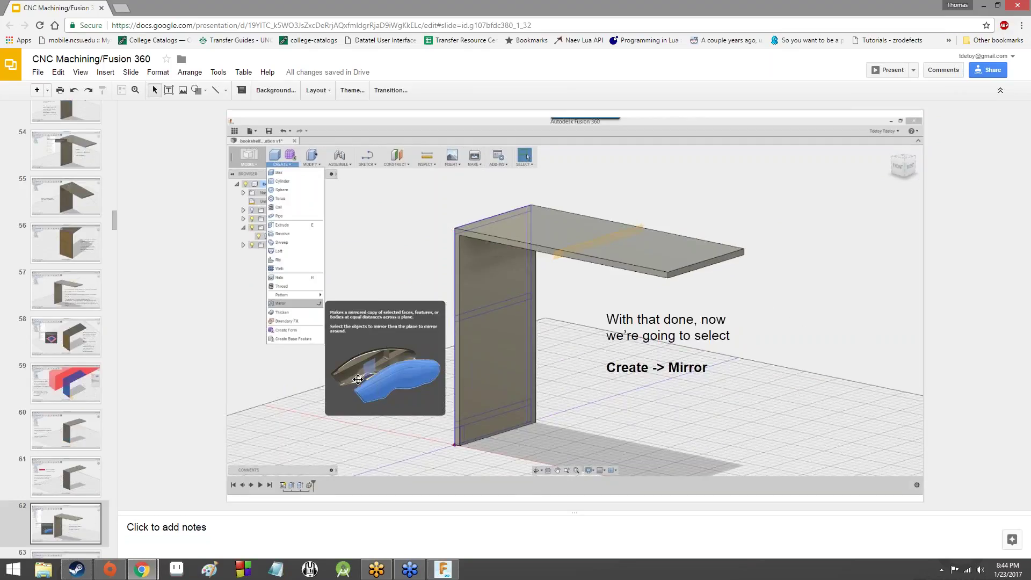
pyautogui.click(443, 569)
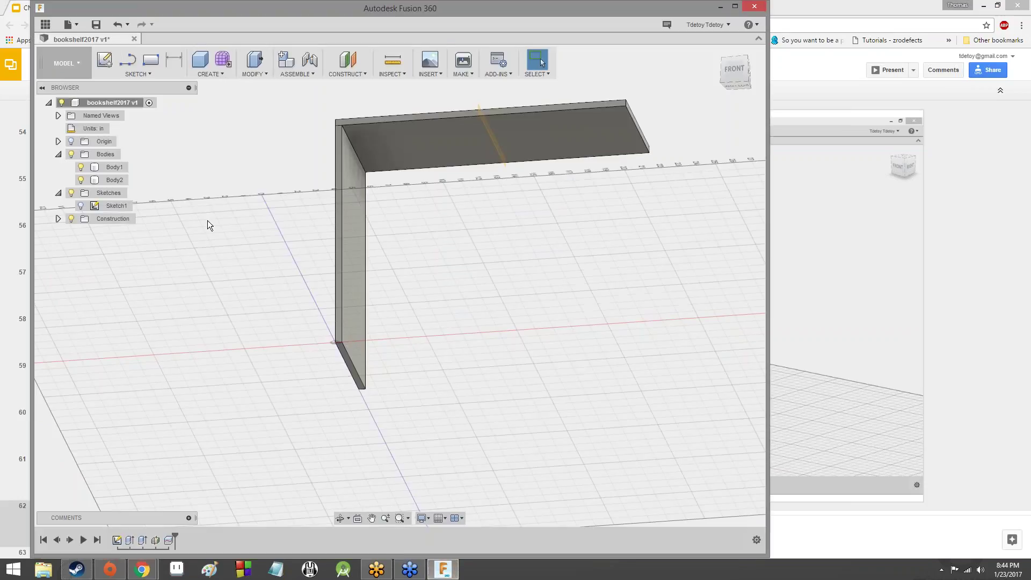
pyautogui.click(208, 74)
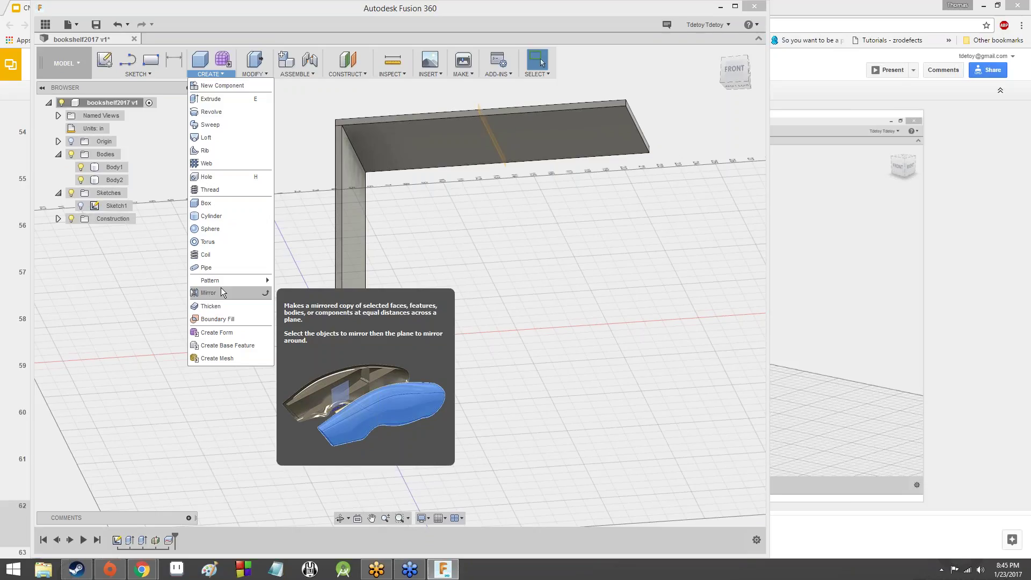
pyautogui.click(221, 290)
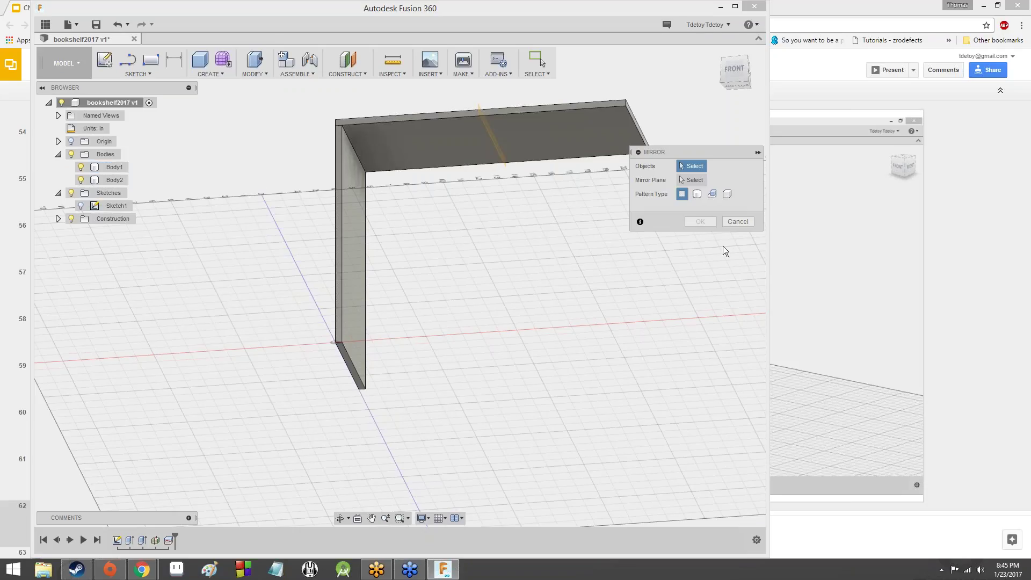
# - Read tutorial slides 63 to 66 on choosing the mirror's object and plane, and return to Fusion 360
pyautogui.click(813, 66)
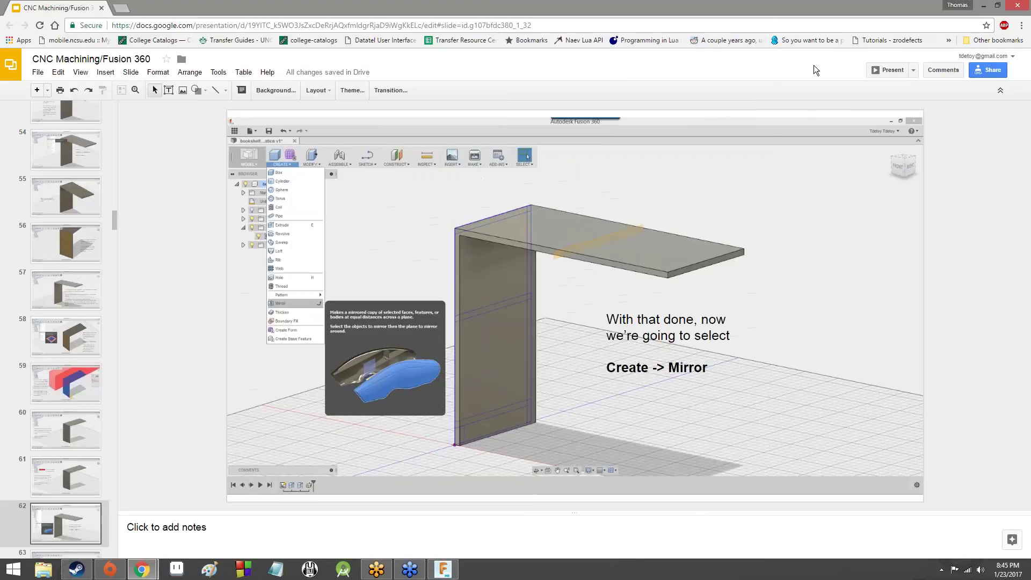
pyautogui.scroll(-6, 65, 424)
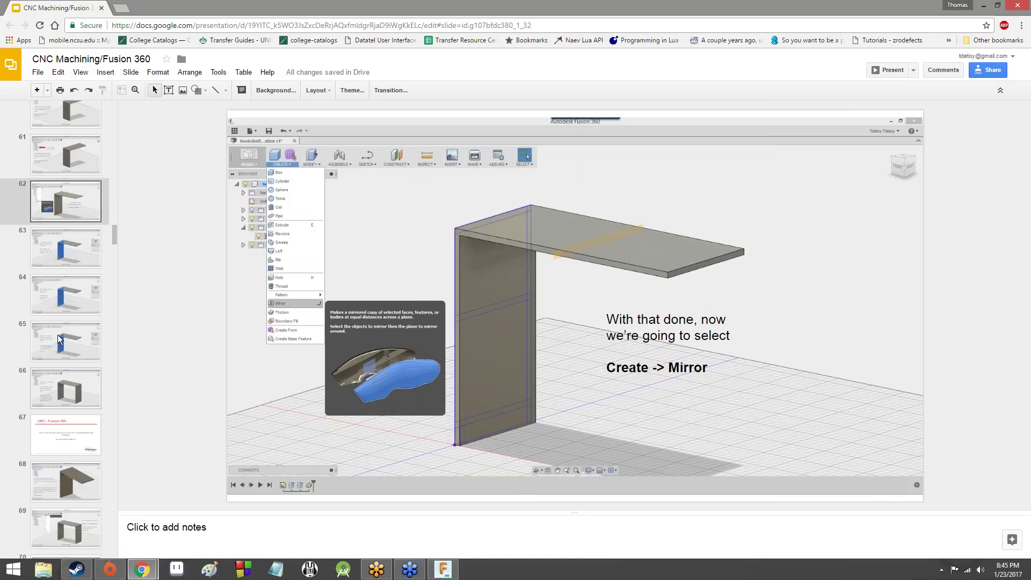
pyautogui.click(60, 256)
pyautogui.click(59, 305)
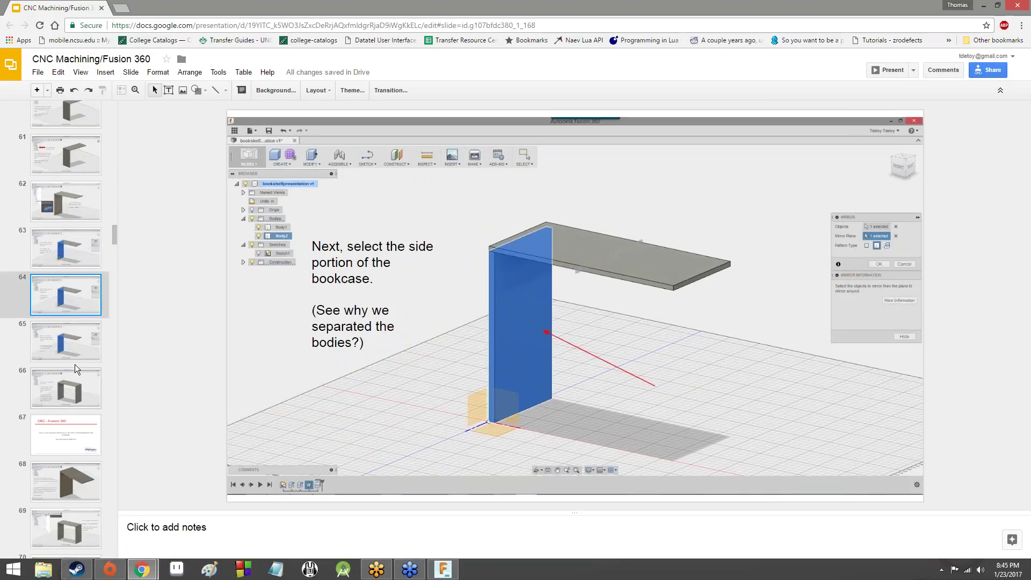
pyautogui.click(76, 344)
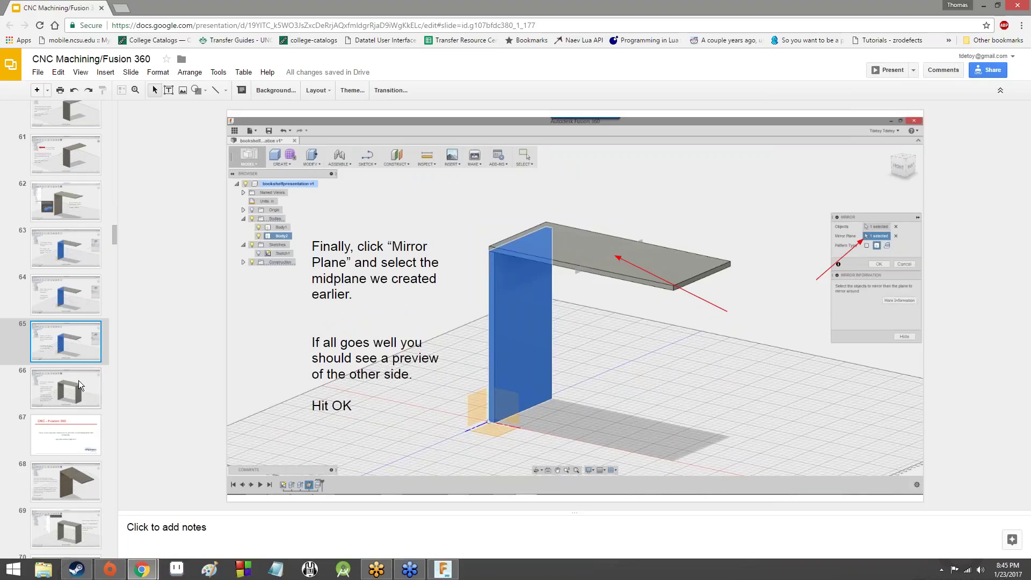
pyautogui.click(78, 380)
pyautogui.click(82, 328)
pyautogui.click(88, 280)
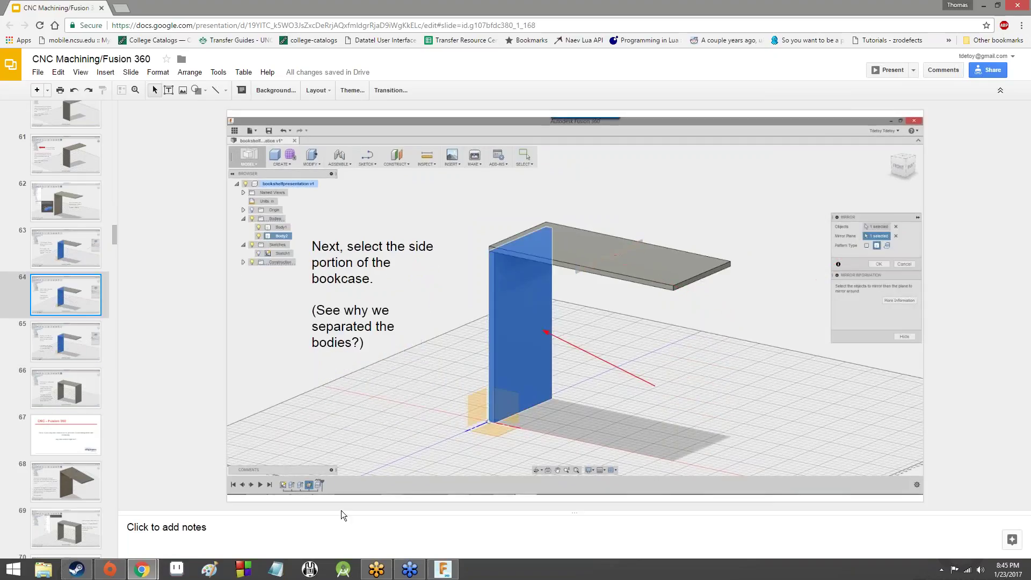
pyautogui.click(453, 572)
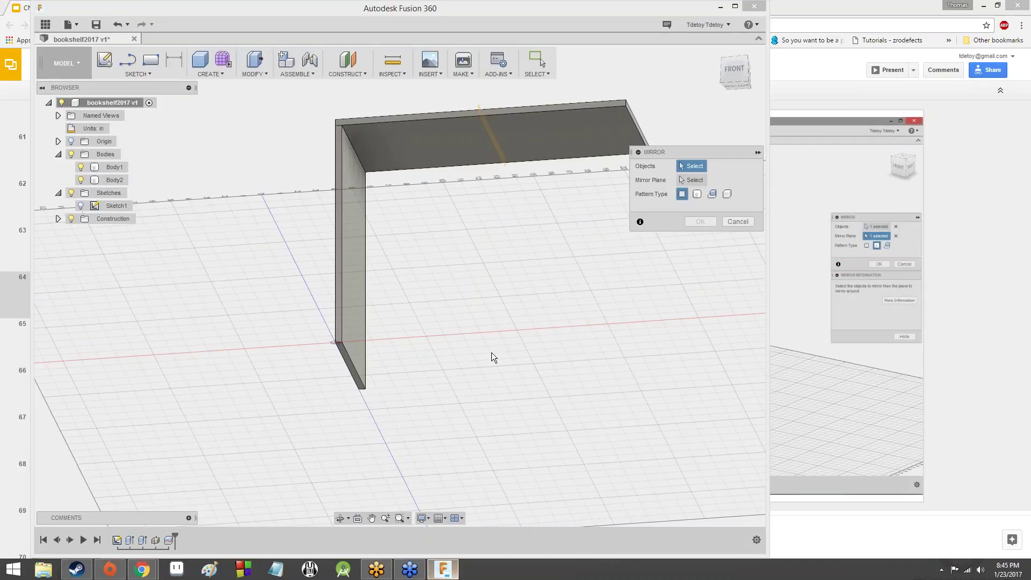
# - Set the mirror's pattern type to bodies and select the side panel as the object to mirror
pyautogui.click(734, 69)
pyautogui.moveTo(736, 76)
pyautogui.mouseDown()
pyautogui.moveTo(756, 105)
pyautogui.moveTo(747, 138)
pyautogui.moveTo(721, 121)
pyautogui.mouseUp()
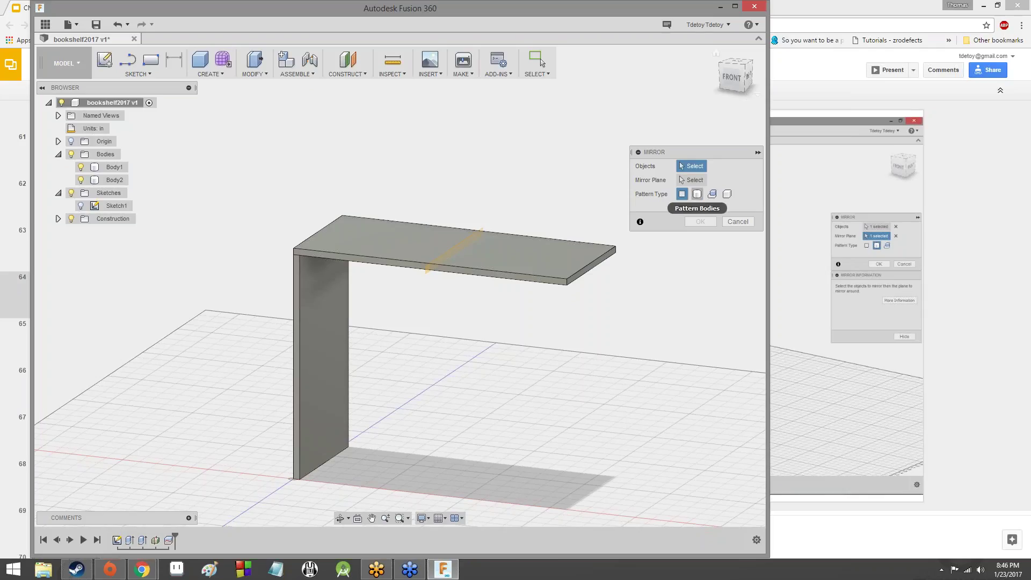
pyautogui.click(699, 198)
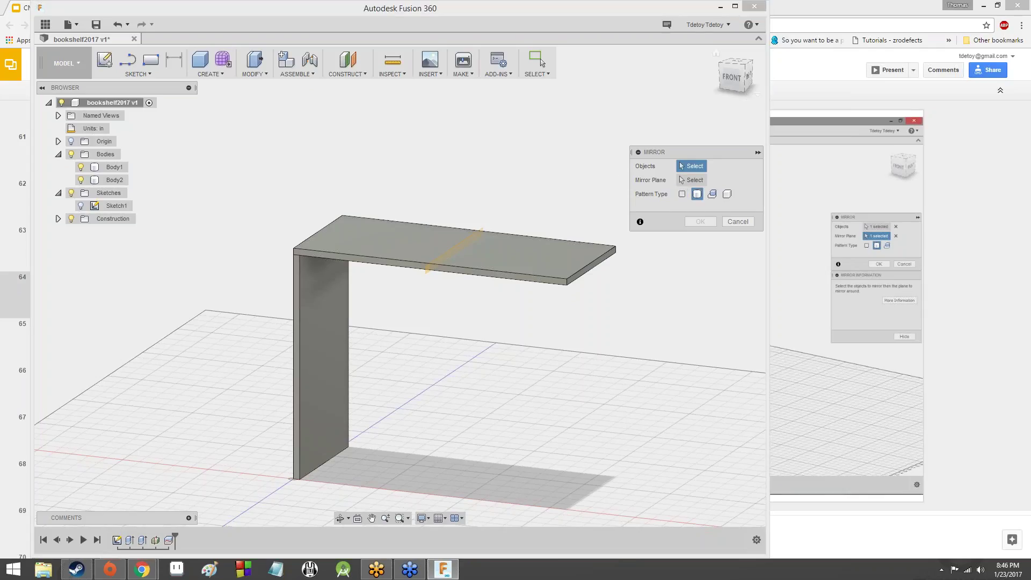
pyautogui.click(323, 346)
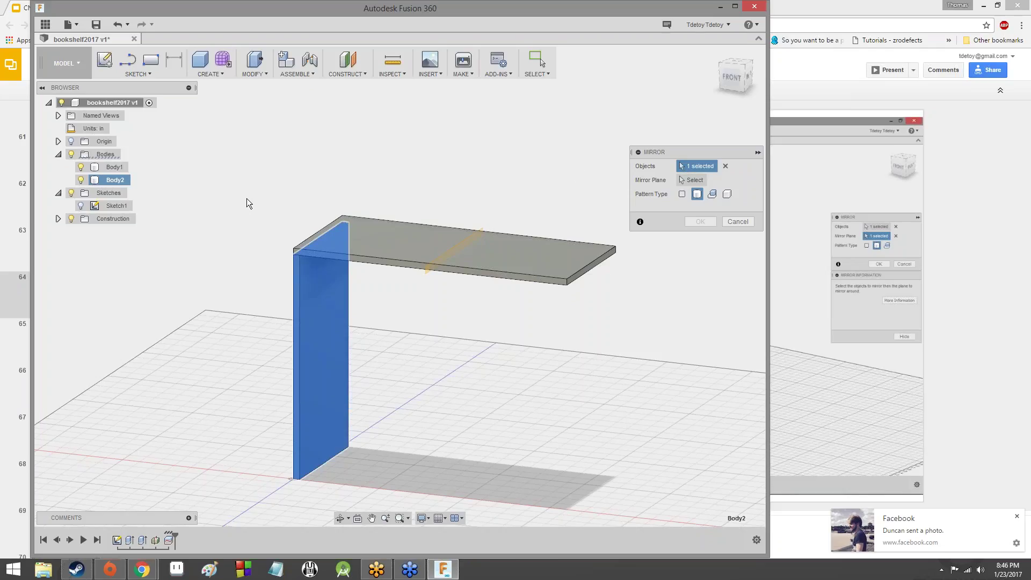
# - Try the origin plane parallel to the side panel as the mirror plane and examine the preview up close
pyautogui.click(694, 179)
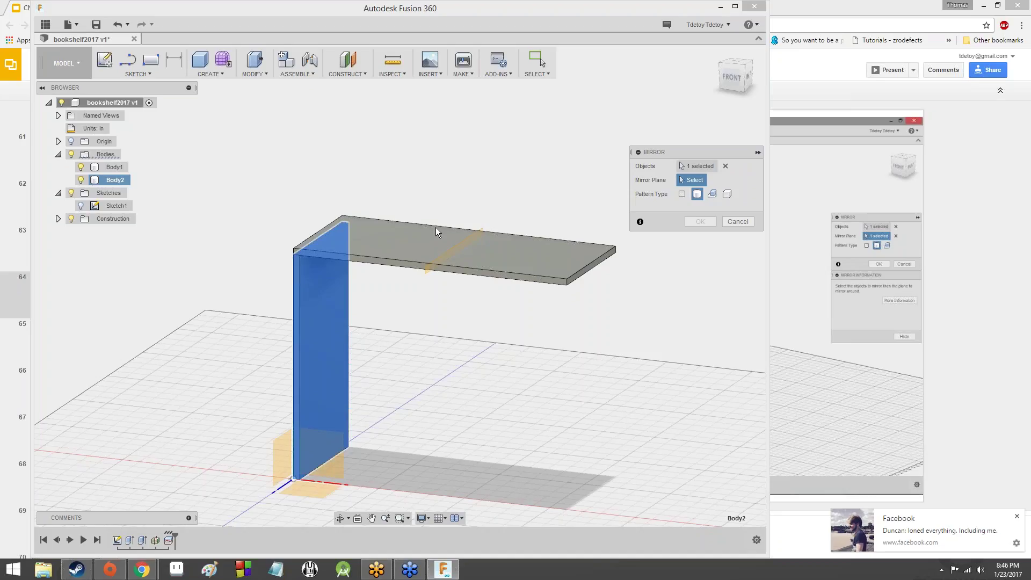
pyautogui.click(273, 459)
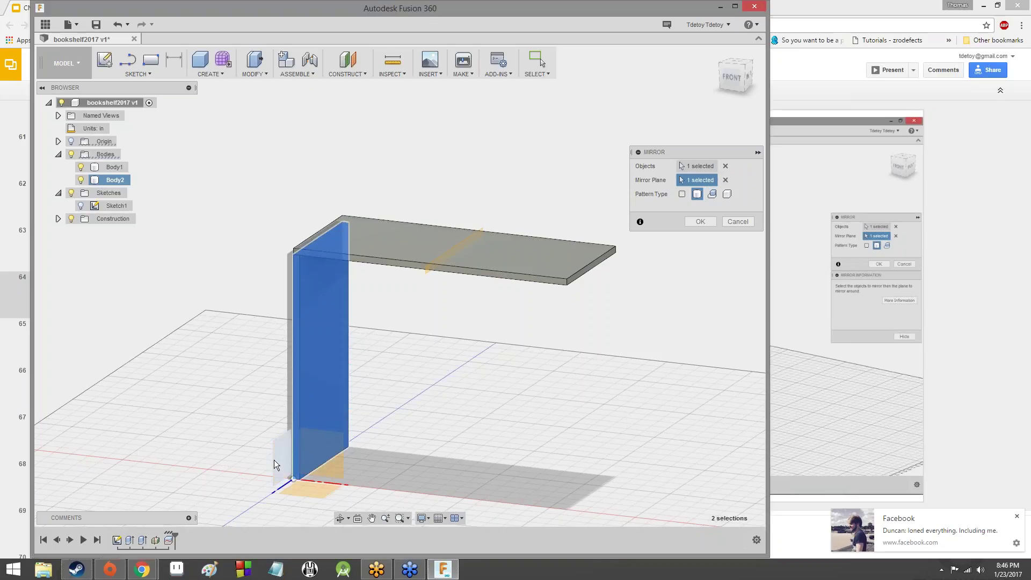
pyautogui.click(735, 78)
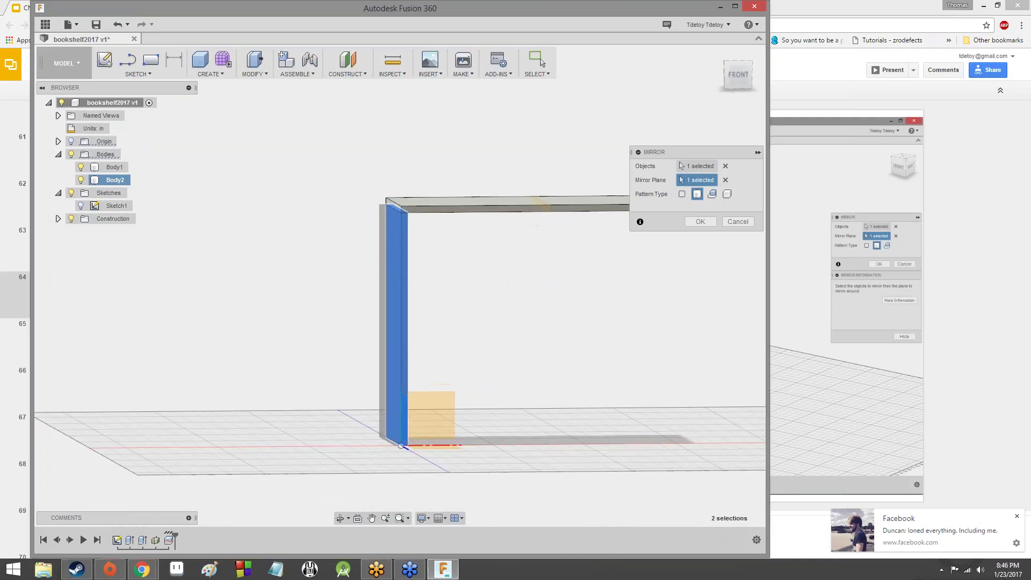
pyautogui.scroll(4, 386, 219)
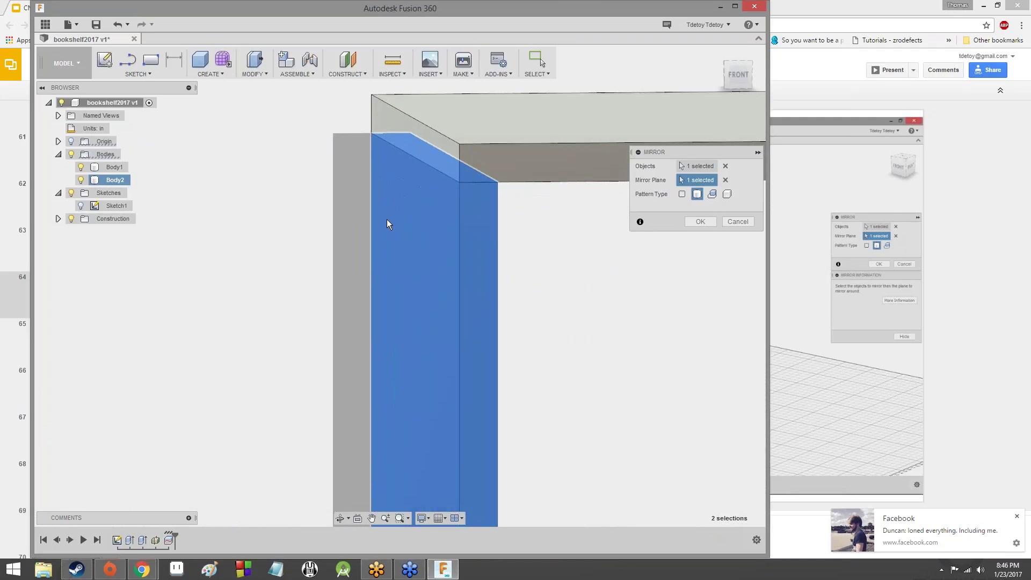
pyautogui.scroll(-5, 387, 219)
pyautogui.scroll(-3, 398, 370)
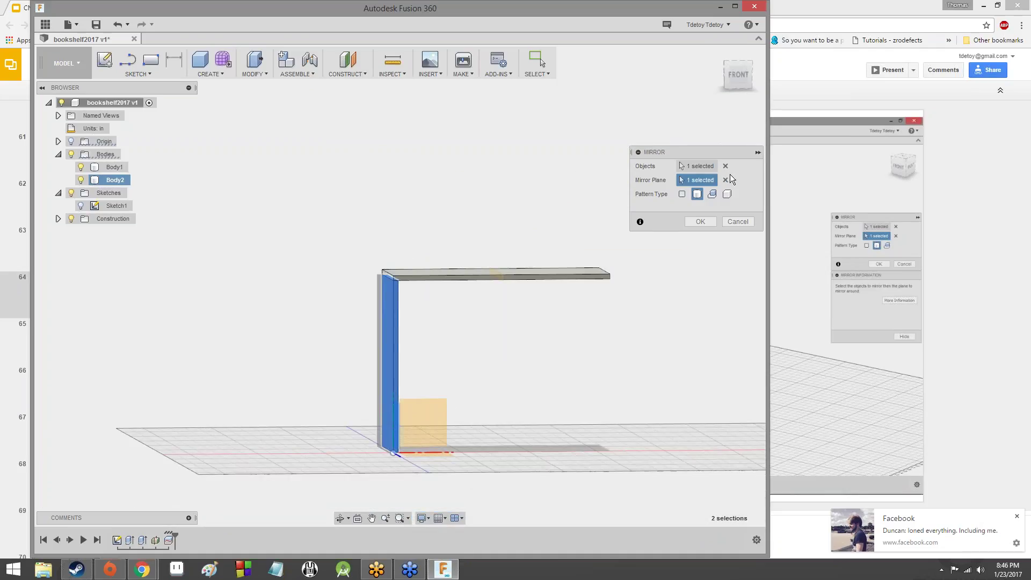
# - Try the front-facing origin plane as the mirror plane instead, examine the preview from the side, and clear the plane selection
pyautogui.click(726, 180)
pyautogui.click(422, 416)
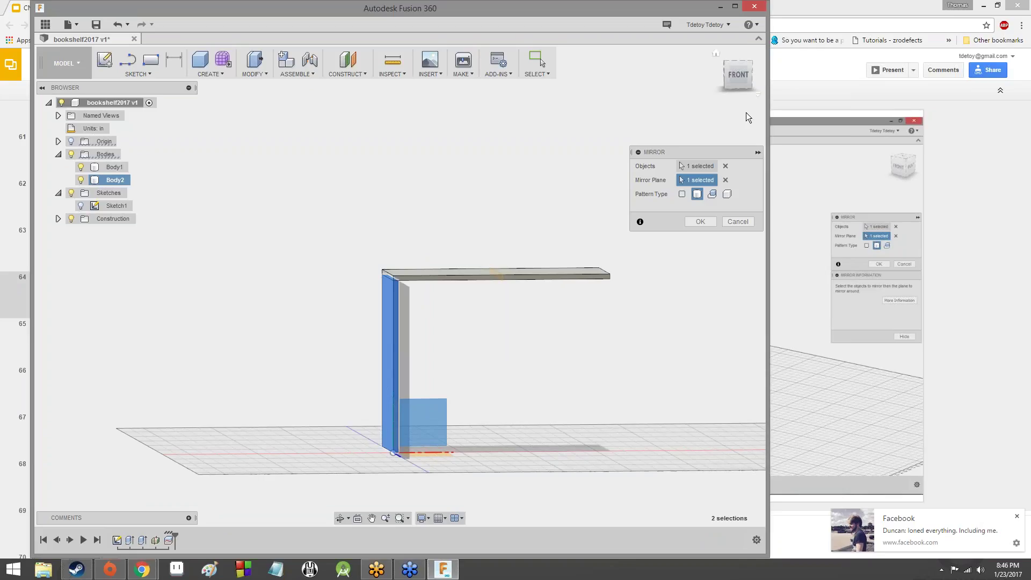
pyautogui.moveTo(737, 76); pyautogui.dragTo(644, 70)
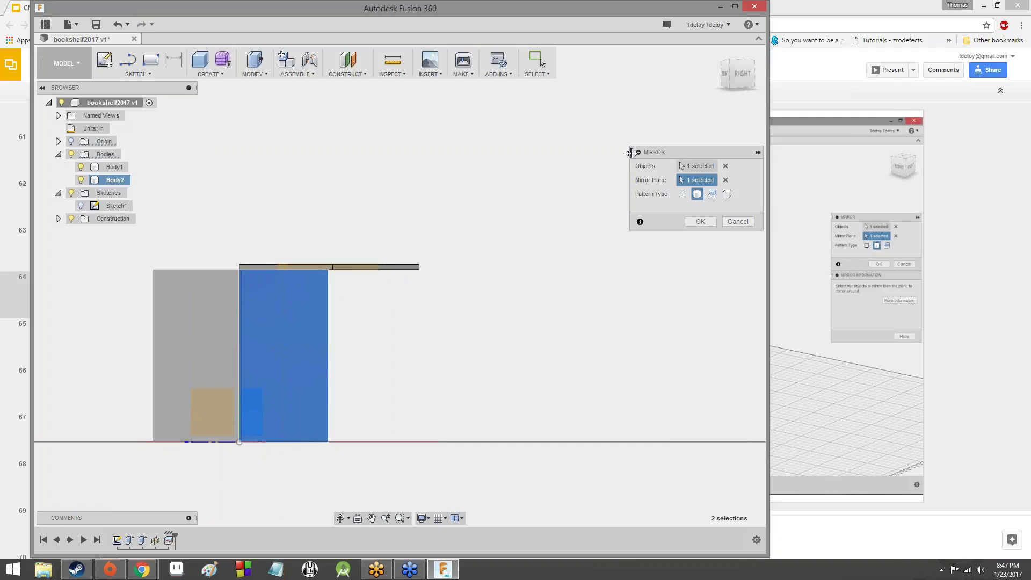
pyautogui.click(217, 71)
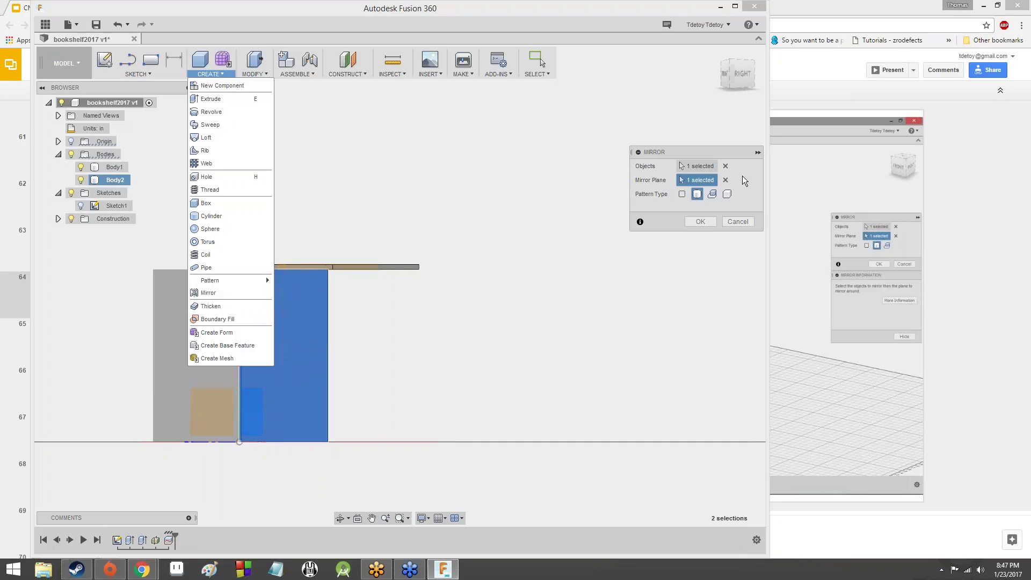
pyautogui.click(729, 181)
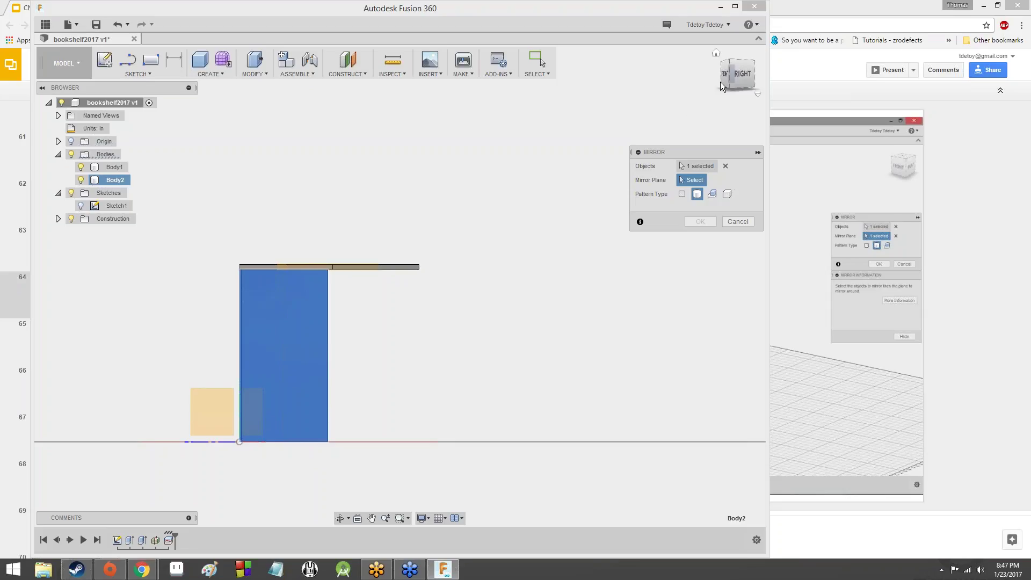
# - Pick the construction midplane on the top board as the mirror plane and complete the side panel's mirror
pyautogui.click(716, 53)
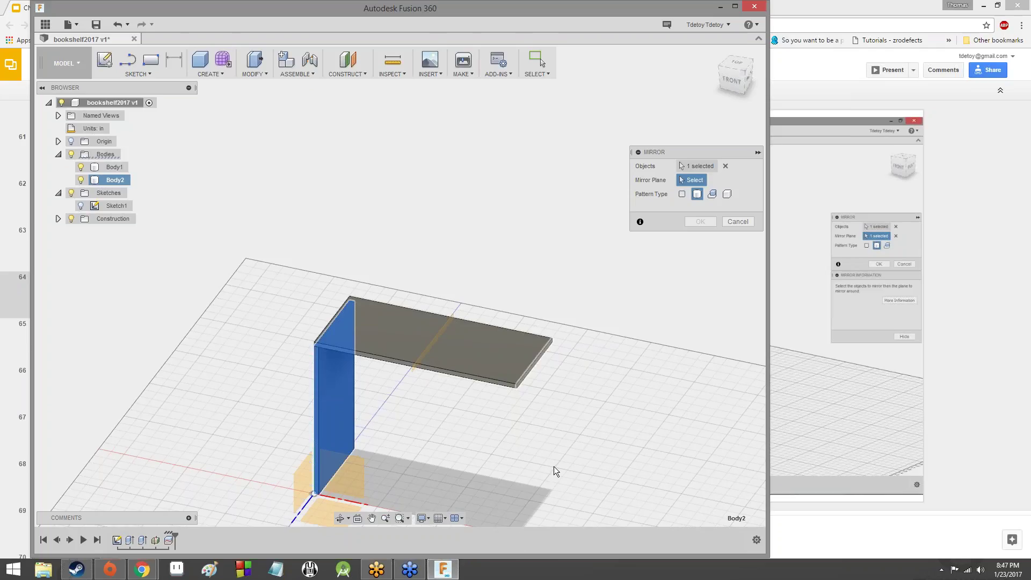
pyautogui.click(414, 368)
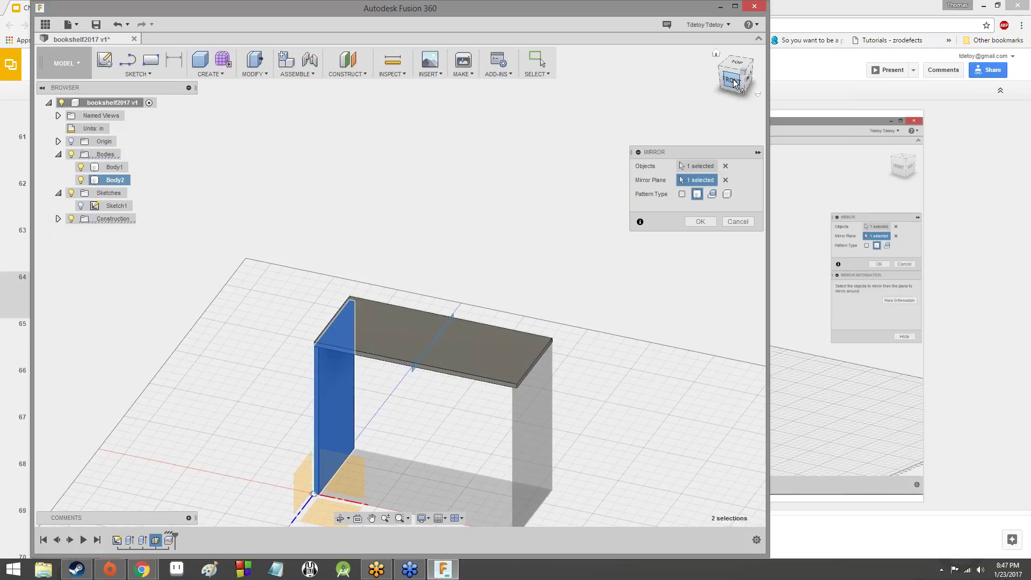
pyautogui.moveTo(743, 84)
pyautogui.mouseDown()
pyautogui.moveTo(721, 60)
pyautogui.moveTo(737, 70)
pyautogui.mouseUp()
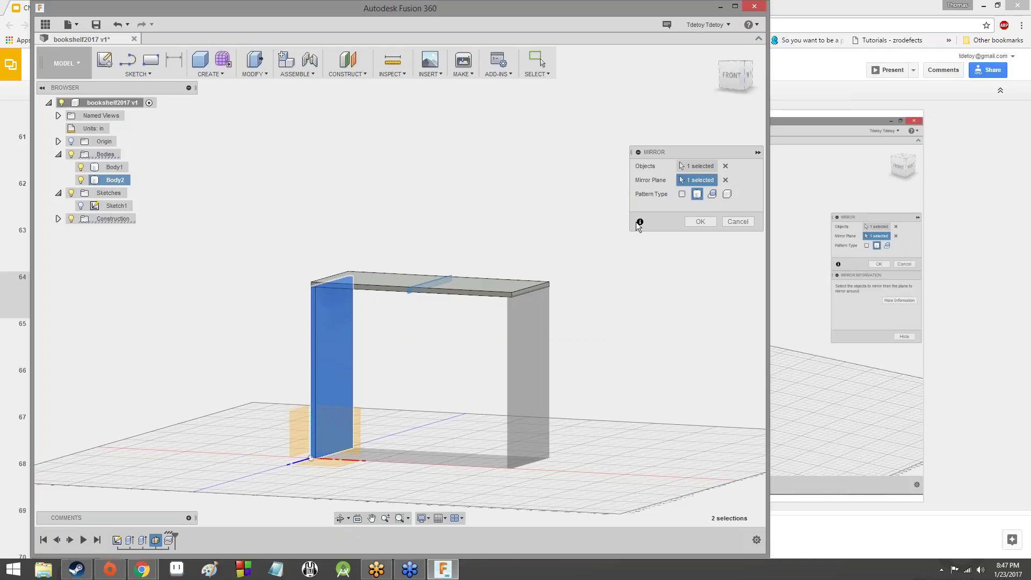
pyautogui.click(700, 222)
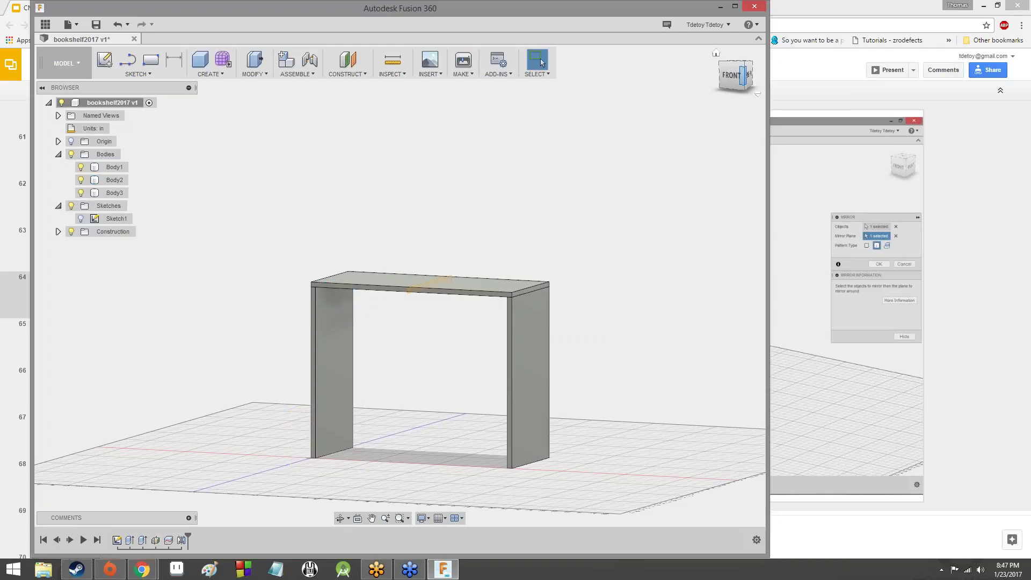
# - Inspect the mirrored bookshelf from the back and undo the mirror
pyautogui.moveTo(733, 75); pyautogui.dragTo(717, 76)
pyautogui.moveTo(400, 286)
pyautogui.keyDown('shift'); pyautogui.mouseDown(button='middle')
pyautogui.moveTo(387, 293)
pyautogui.moveTo(497, 295)
pyautogui.moveTo(537, 343)
pyautogui.moveTo(500, 375)
pyautogui.moveTo(542, 295)
pyautogui.moveTo(553, 247)
pyautogui.moveTo(520, 199)
pyautogui.moveTo(510, 301)
pyautogui.moveTo(408, 322)
pyautogui.moveTo(440, 333)
pyautogui.moveTo(424, 293)
pyautogui.moveTo(408, 290)
pyautogui.moveTo(461, 292)
pyautogui.moveTo(515, 322)
pyautogui.moveTo(408, 301)
pyautogui.moveTo(580, 322)
pyautogui.moveTo(537, 314)
pyautogui.moveTo(580, 306)
pyautogui.mouseUp(button='middle'); pyautogui.keyUp('shift')
pyautogui.click(721, 77)
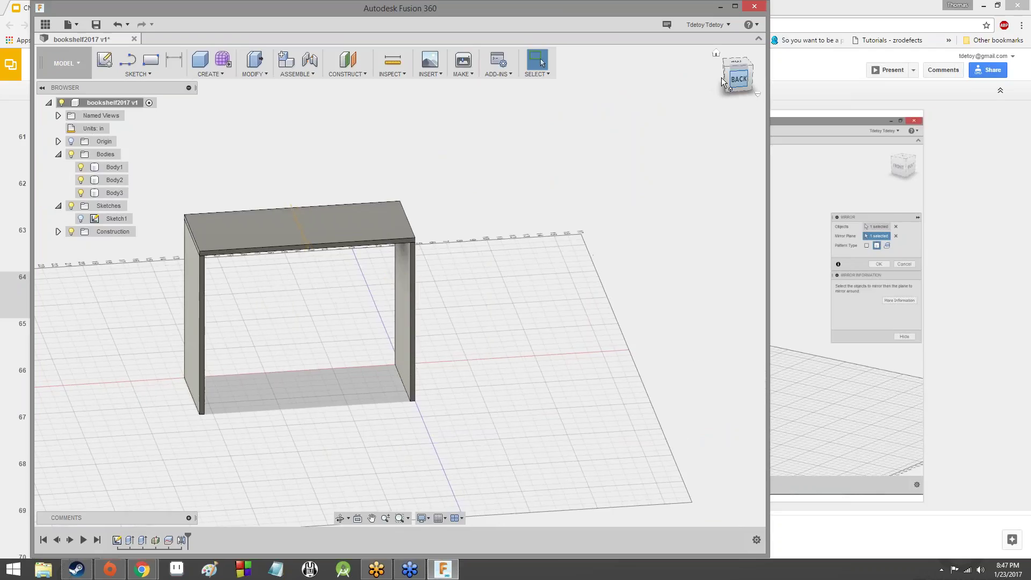
pyautogui.click(215, 74)
pyautogui.press('Escape')
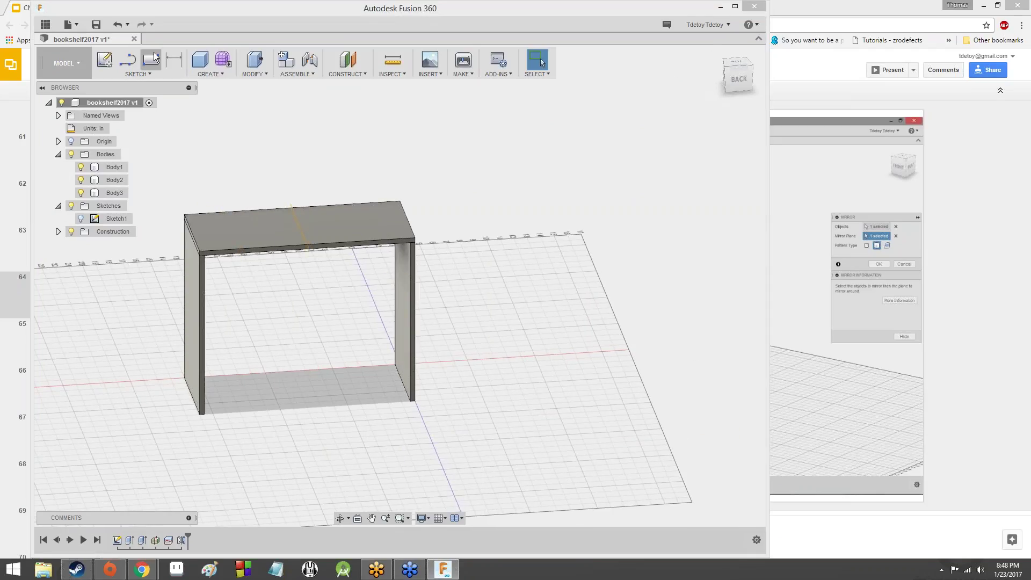
pyautogui.click(117, 25)
# - Mirror the side panel as a body across the top board's construction midplane to create the opposite side
pyautogui.click(209, 74)
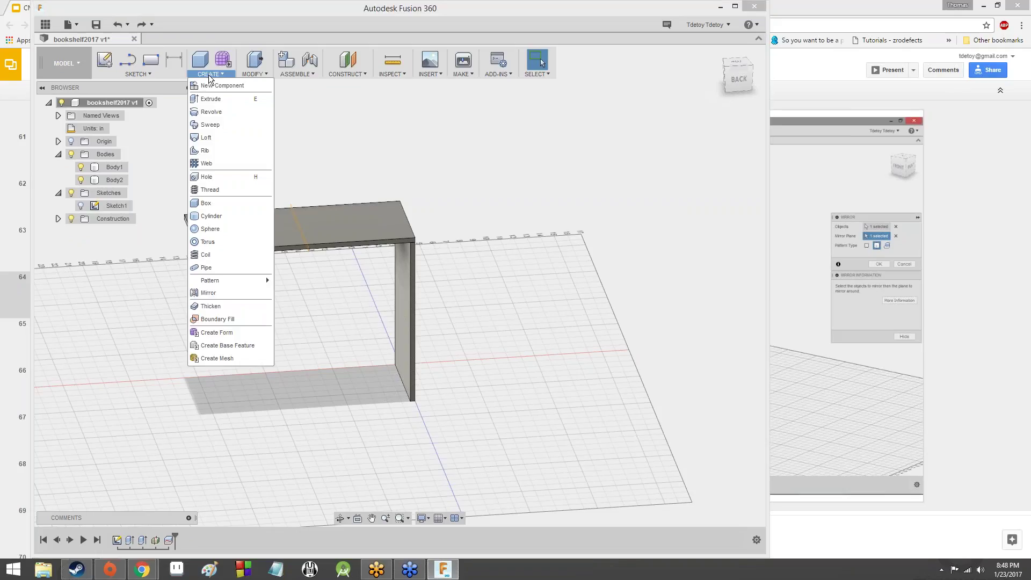
pyautogui.click(227, 293)
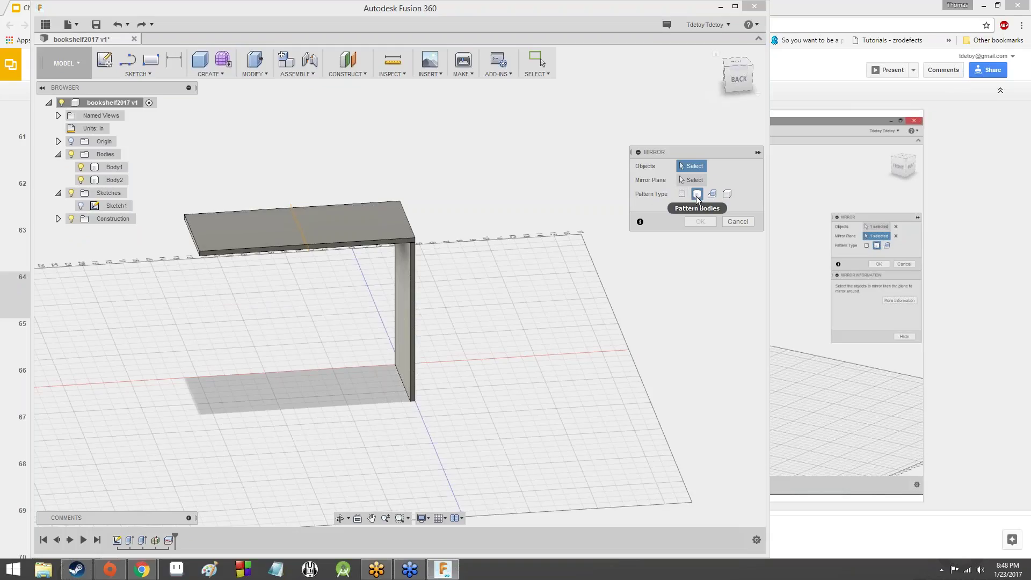
pyautogui.click(407, 294)
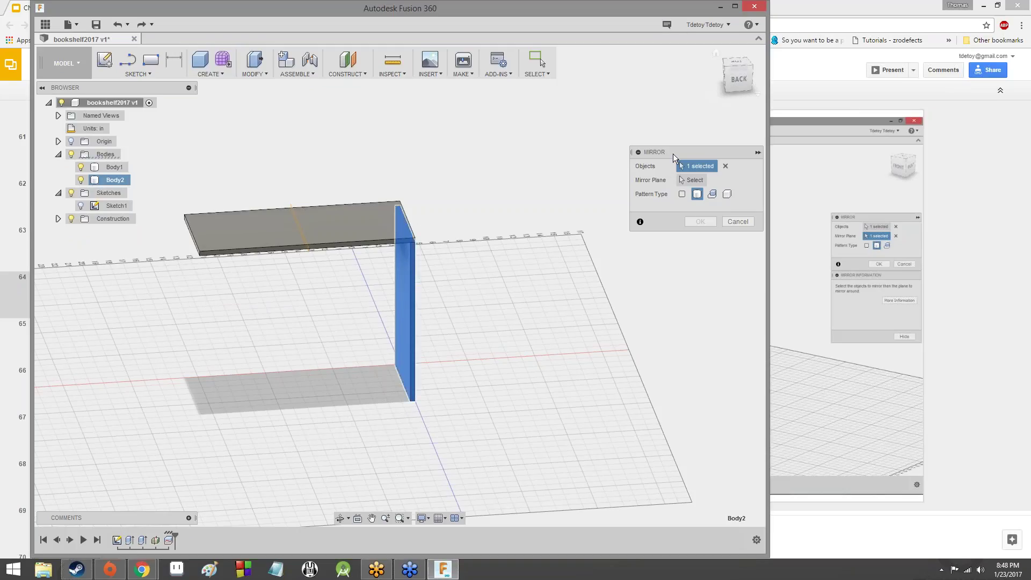
pyautogui.click(698, 180)
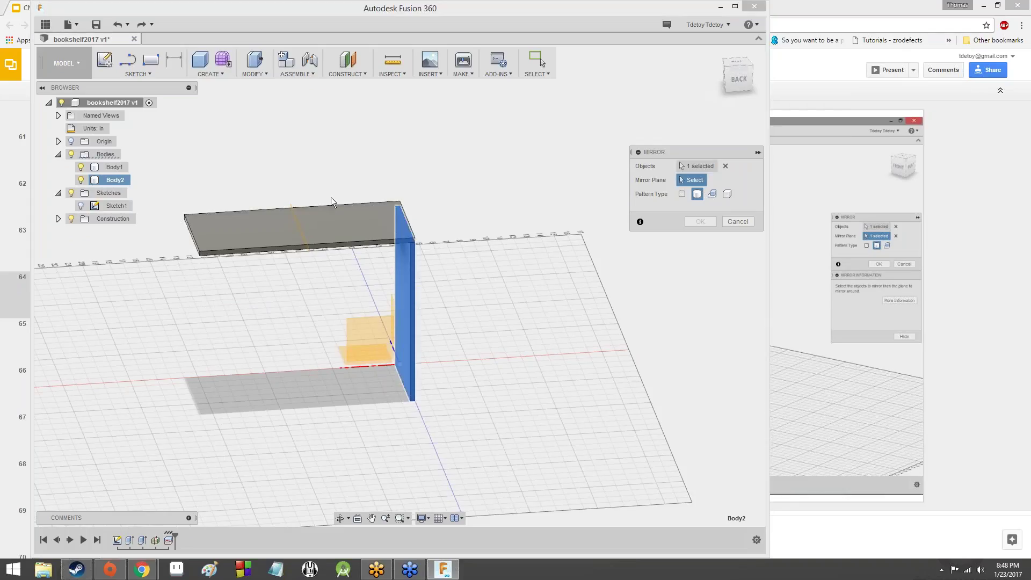
pyautogui.click(298, 224)
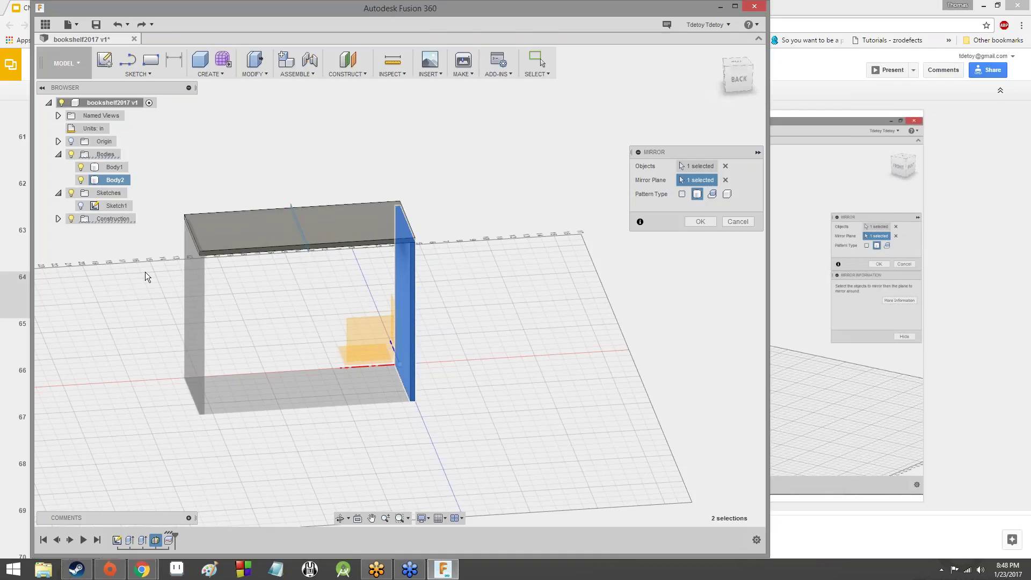
pyautogui.click(700, 221)
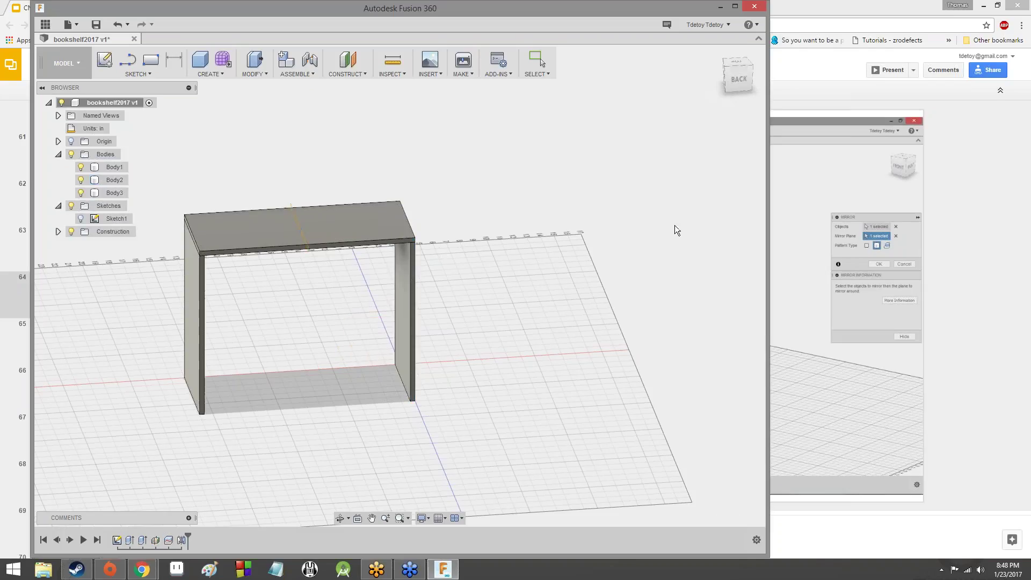
pyautogui.moveTo(400, 286)
pyautogui.keyDown('shift'); pyautogui.mouseDown(button='middle')
pyautogui.moveTo(376, 293)
pyautogui.moveTo(408, 303)
pyautogui.moveTo(435, 290)
pyautogui.moveTo(376, 287)
pyautogui.moveTo(418, 287)
pyautogui.moveTo(381, 287)
pyautogui.moveTo(398, 306)
pyautogui.moveTo(392, 287)
pyautogui.moveTo(376, 290)
pyautogui.moveTo(424, 290)
pyautogui.moveTo(378, 289)
pyautogui.moveTo(399, 283)
pyautogui.moveTo(369, 308)
pyautogui.moveTo(430, 278)
pyautogui.moveTo(408, 271)
pyautogui.moveTo(392, 303)
pyautogui.moveTo(406, 278)
pyautogui.moveTo(399, 286)
pyautogui.mouseUp(button='middle'); pyautogui.keyUp('shift')
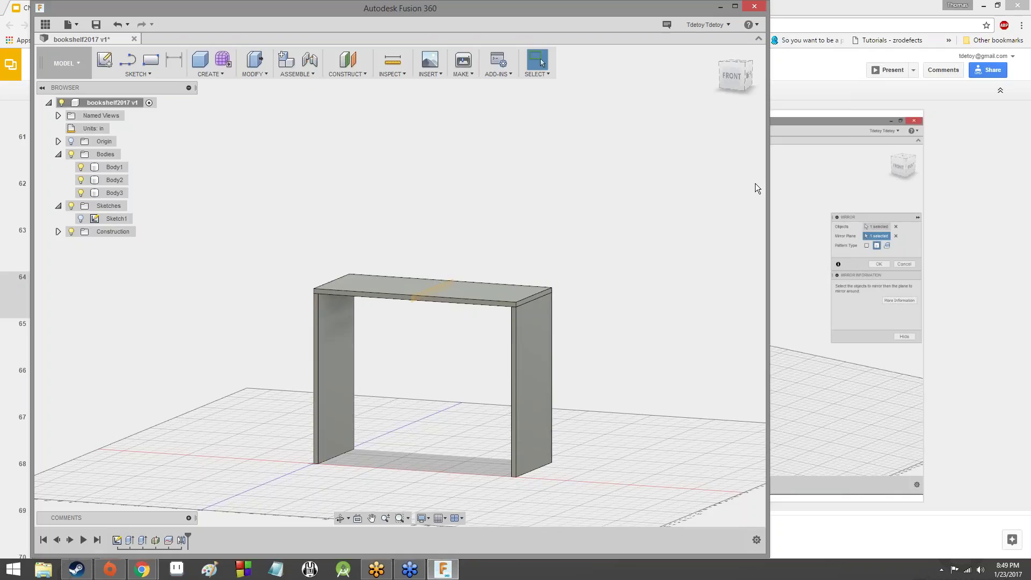
# - Switch to the Google Slides tutorial and read slides 65 to 68 on the mirrored sides and the shelf sketch's placement
pyautogui.hotkey('alt', 'Tab')
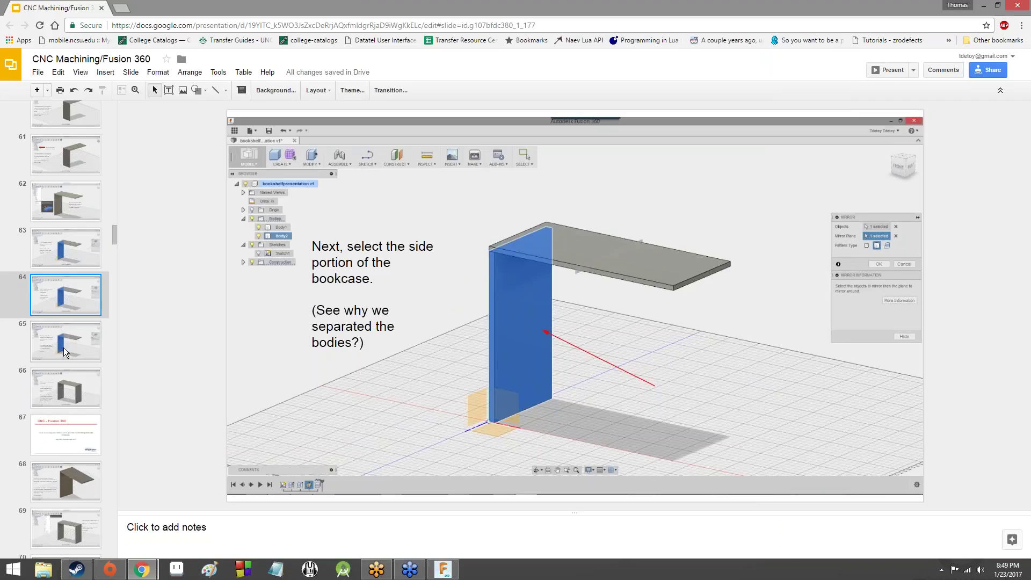
pyautogui.click(63, 347)
pyautogui.click(58, 385)
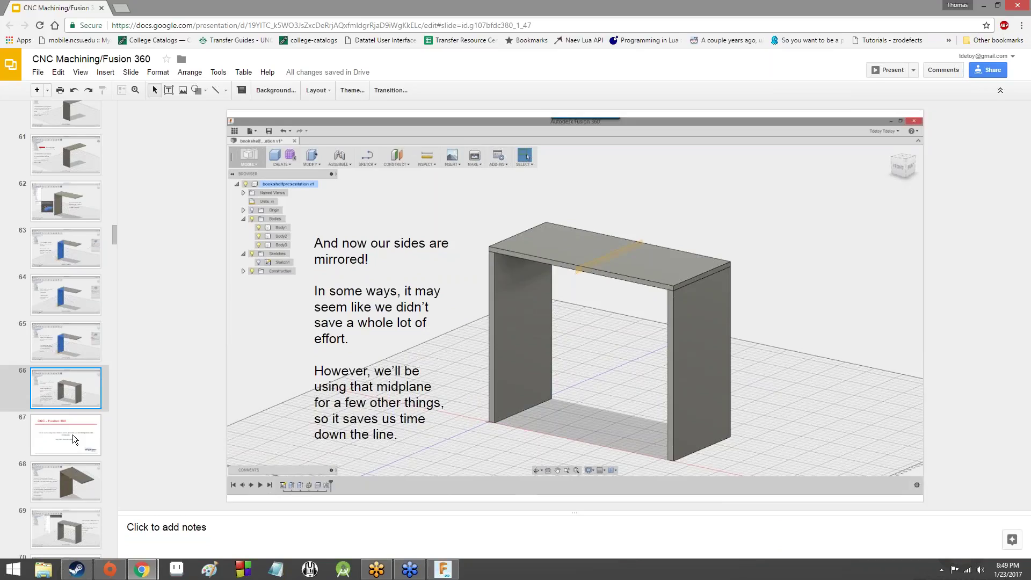
pyautogui.click(54, 445)
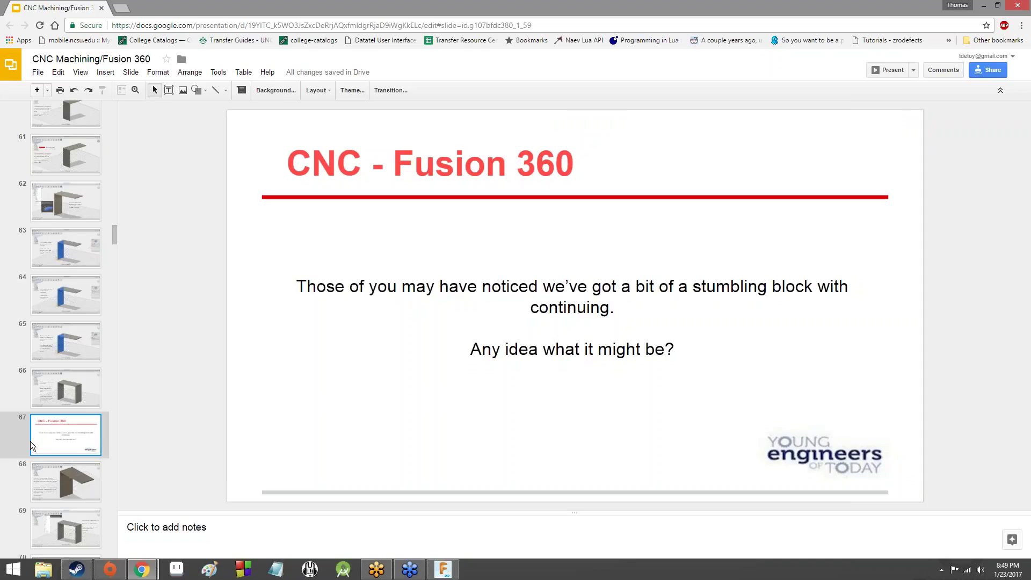
pyautogui.press('Down')
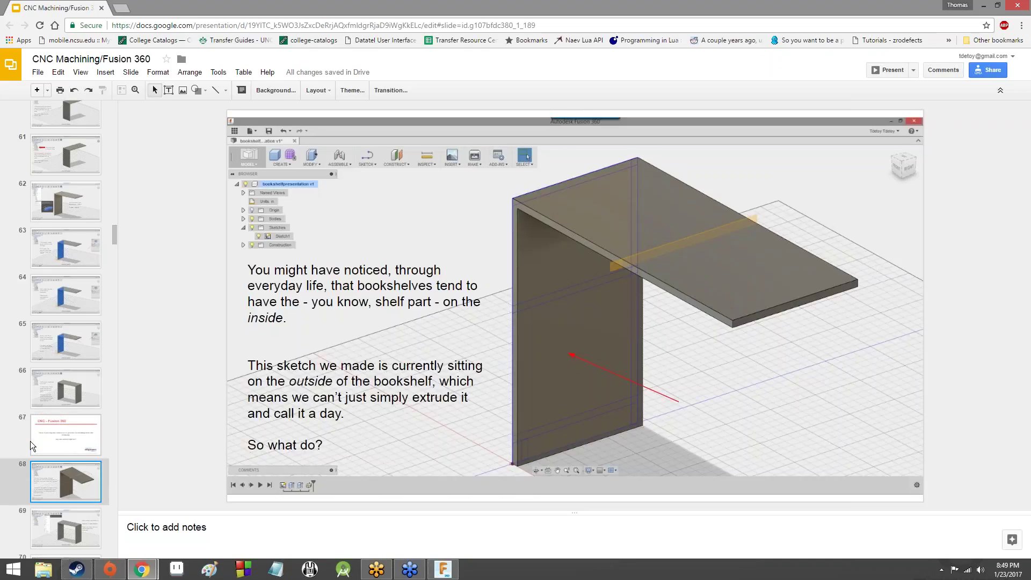
pyautogui.press('Up')
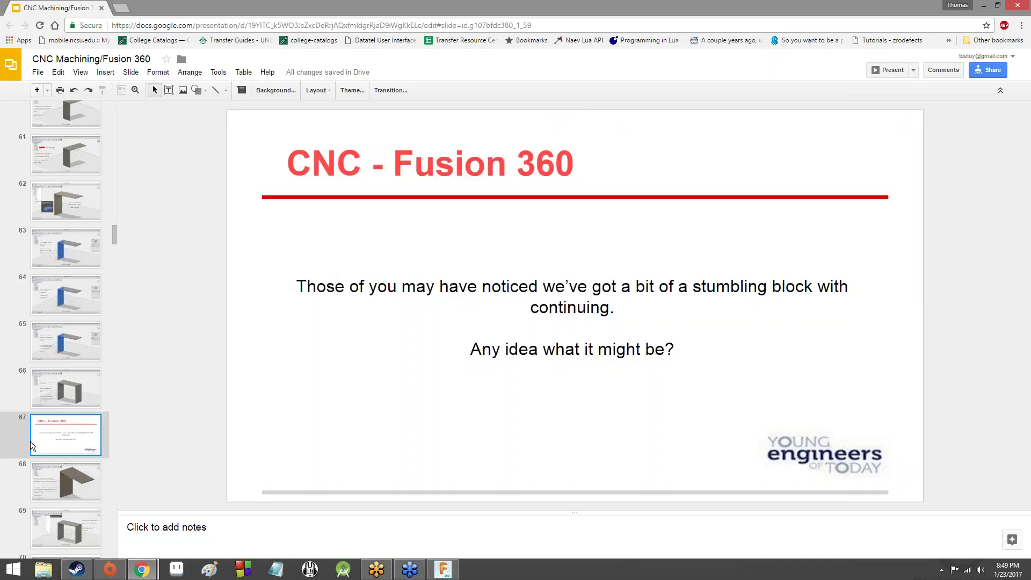
# - Return to Fusion 360, show Sketch1, and inspect where its shelf outlines lie relative to the side panel
pyautogui.click(443, 569)
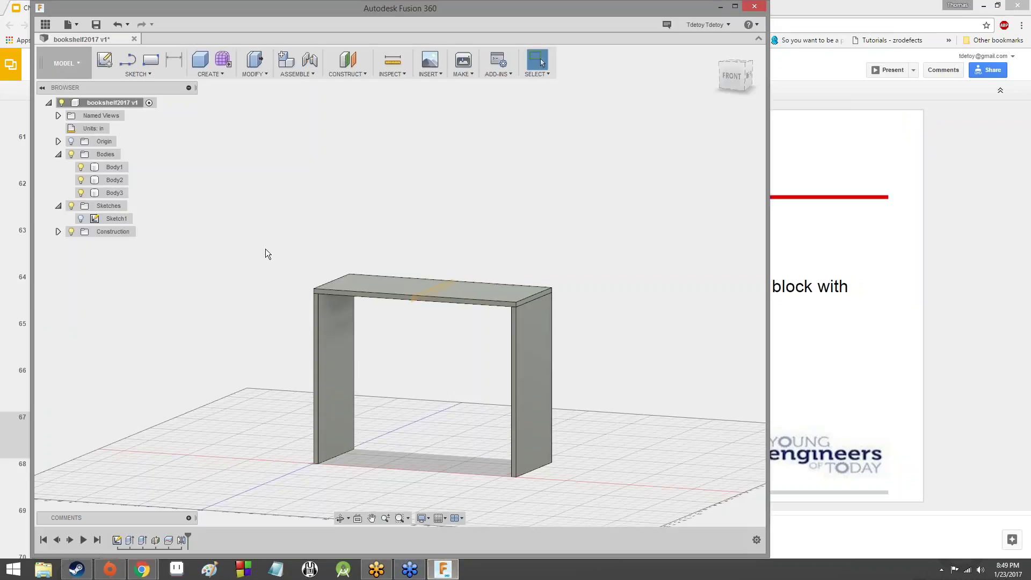
pyautogui.click(81, 219)
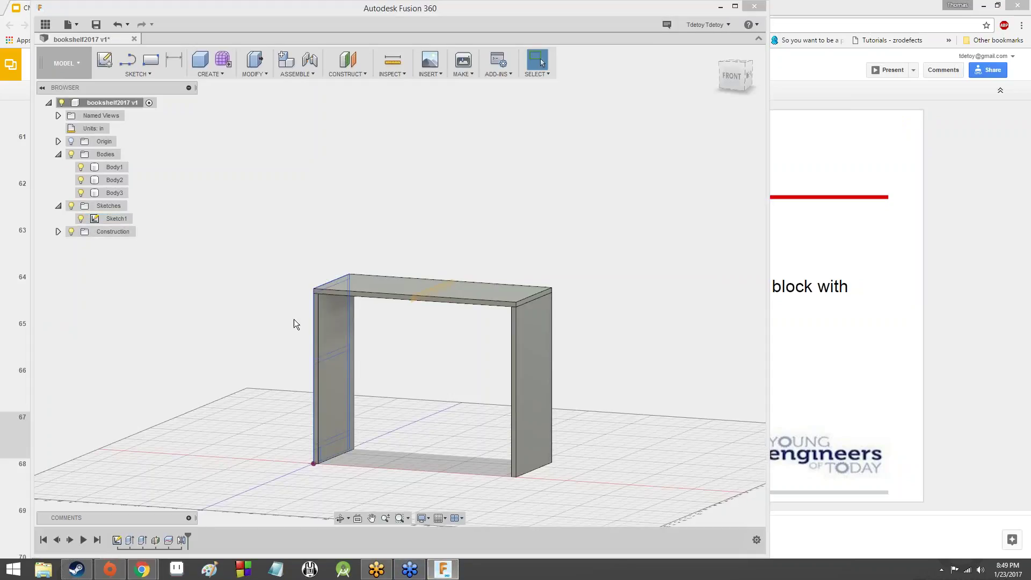
pyautogui.click(733, 76)
pyautogui.moveTo(396, 282)
pyautogui.keyDown('shift'); pyautogui.mouseDown(button='middle')
pyautogui.moveTo(558, 293)
pyautogui.moveTo(409, 263)
pyautogui.moveTo(344, 279)
pyautogui.moveTo(242, 271)
pyautogui.moveTo(370, 253)
pyautogui.moveTo(316, 255)
pyautogui.moveTo(301, 269)
pyautogui.moveTo(381, 259)
pyautogui.moveTo(322, 242)
pyautogui.moveTo(395, 301)
pyautogui.mouseUp(button='middle'); pyautogui.keyUp('shift')
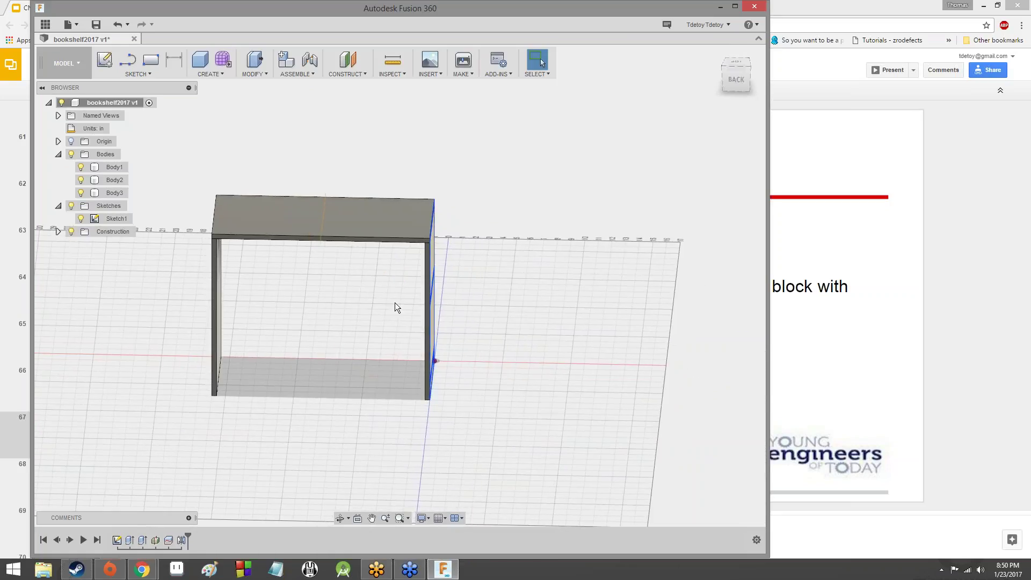
pyautogui.scroll(-3, 363, 311)
pyautogui.scroll(6, 363, 310)
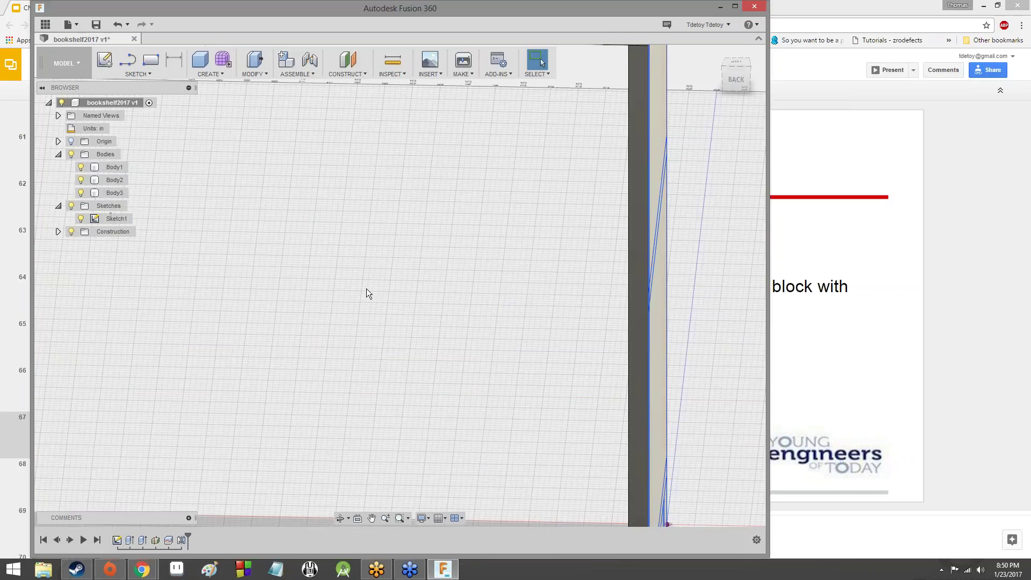
pyautogui.scroll(-4, 367, 288)
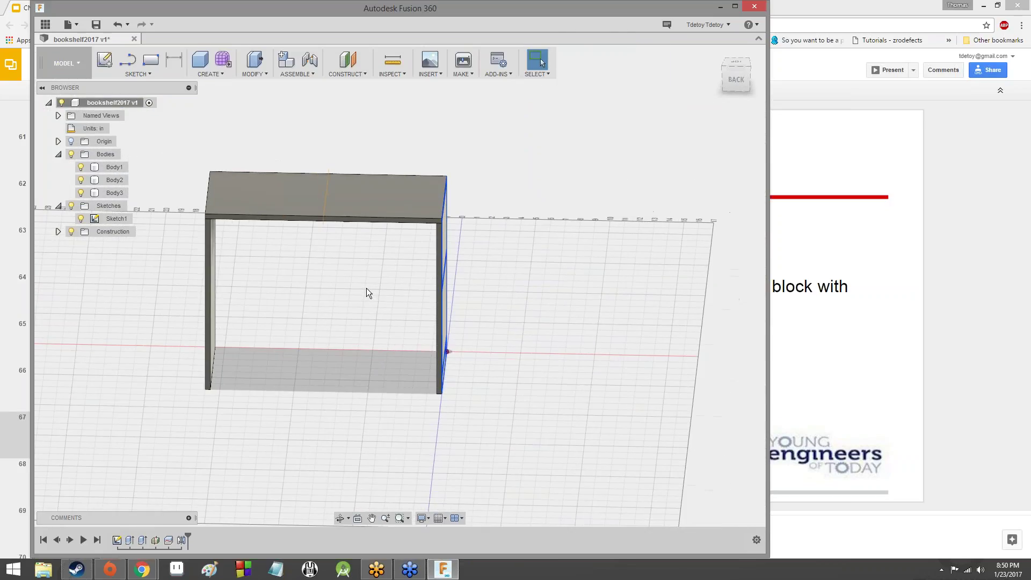
# - Examine both side panels and the position of the Sketch1 shelf outlines from the back-right side of the bookshelf
pyautogui.scroll(3, 366, 288)
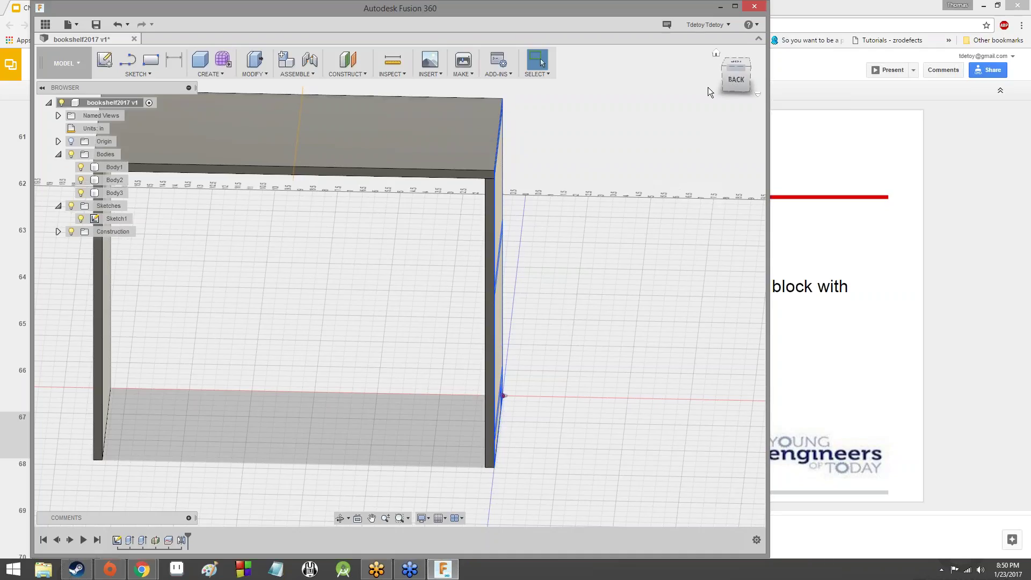
pyautogui.moveTo(729, 85)
pyautogui.mouseDown()
pyautogui.moveTo(698, 89)
pyautogui.moveTo(729, 107)
pyautogui.moveTo(753, 89)
pyautogui.mouseUp()
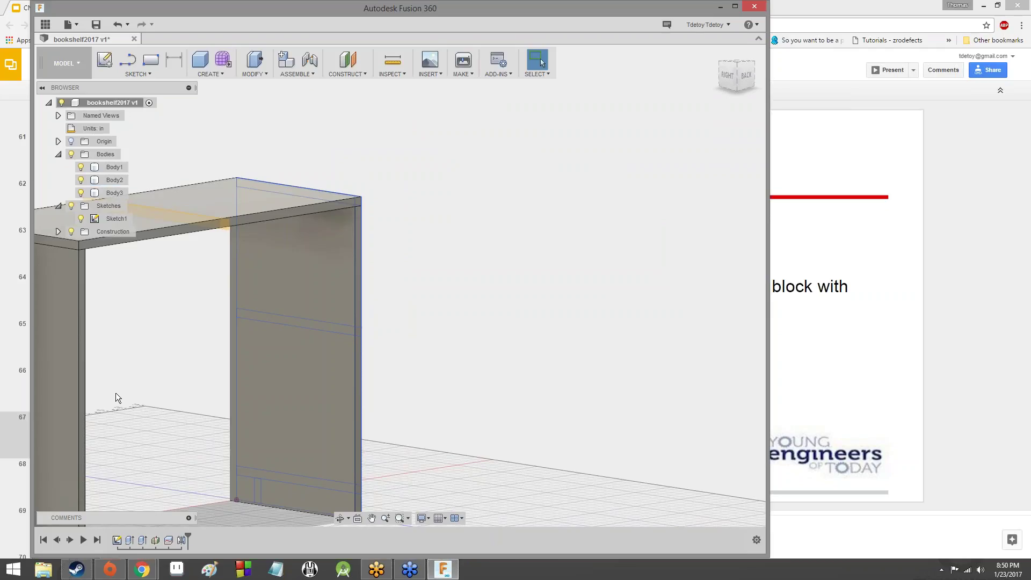
pyautogui.click(261, 297)
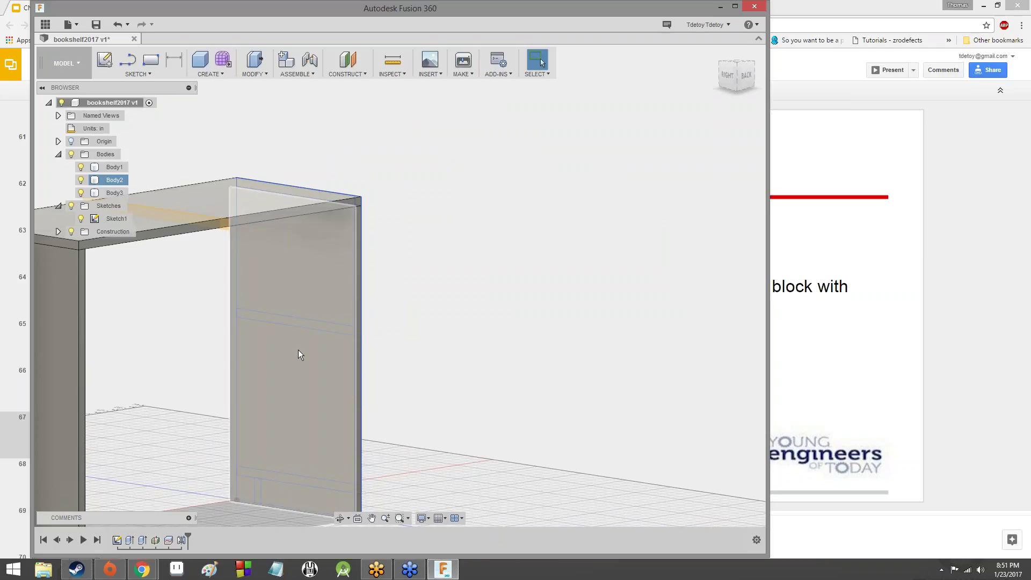
pyautogui.click(390, 315)
pyautogui.click(273, 359)
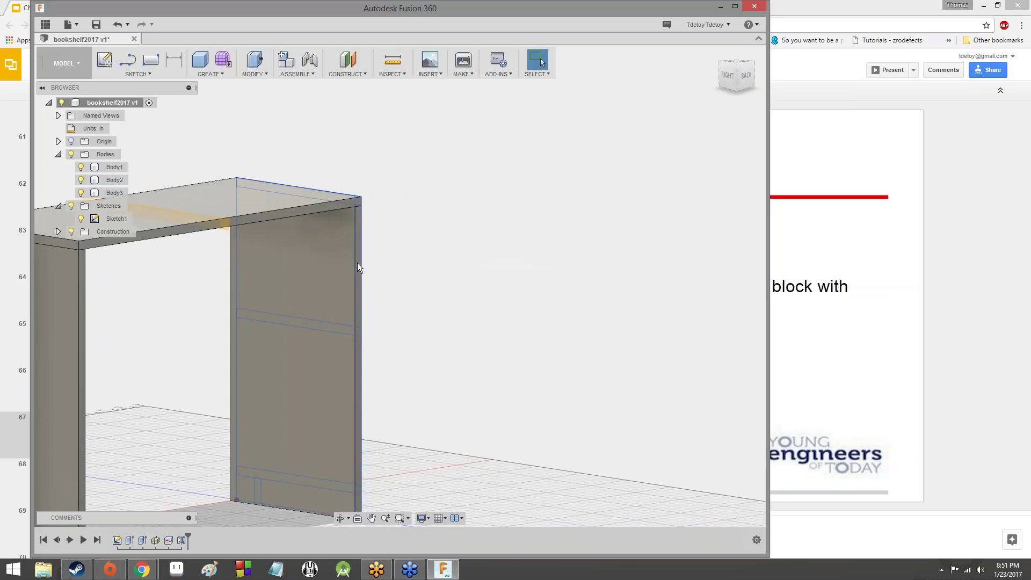
pyautogui.click(66, 364)
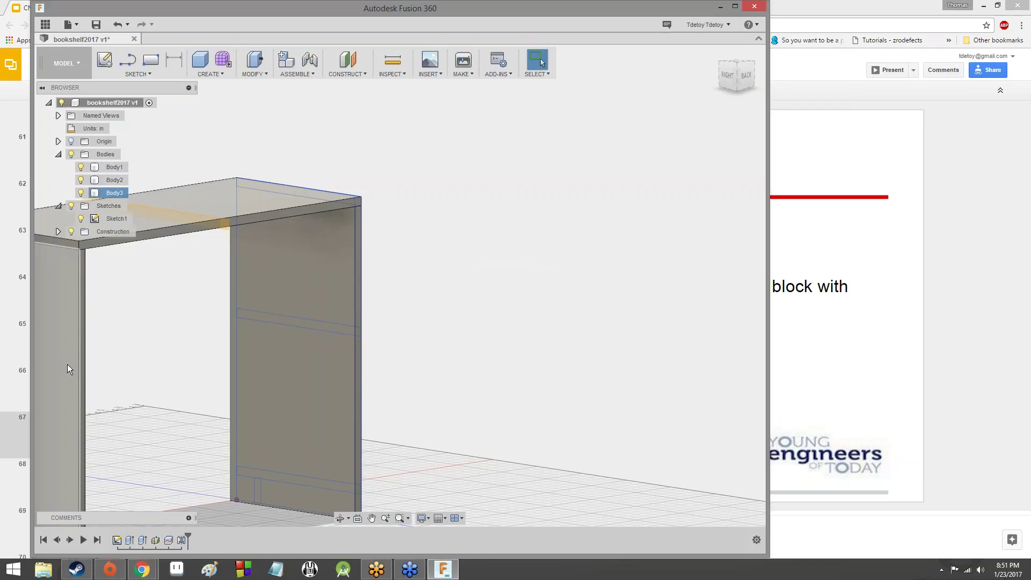
pyautogui.scroll(5, 479, 272)
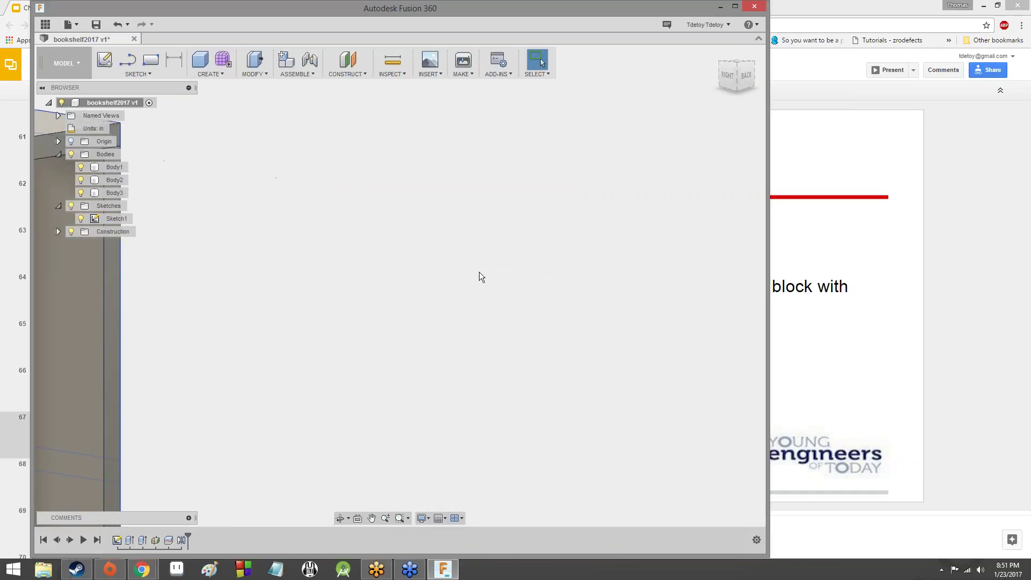
pyautogui.scroll(-4, 468, 272)
pyautogui.scroll(-6, 454, 278)
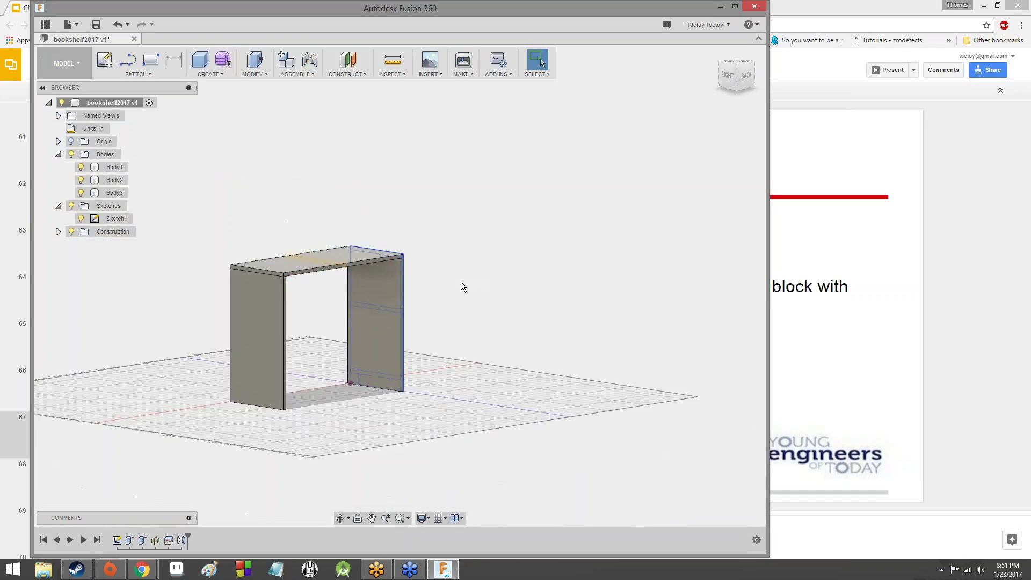
pyautogui.scroll(5, 461, 281)
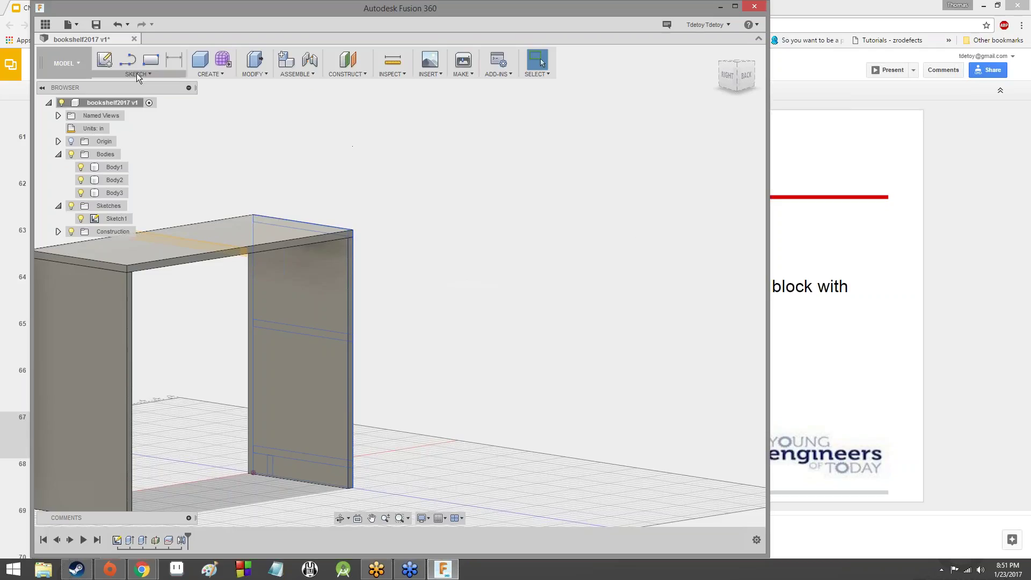
# - Save the bookshelf design as a new version with the description "User Saved"
pyautogui.click(94, 24)
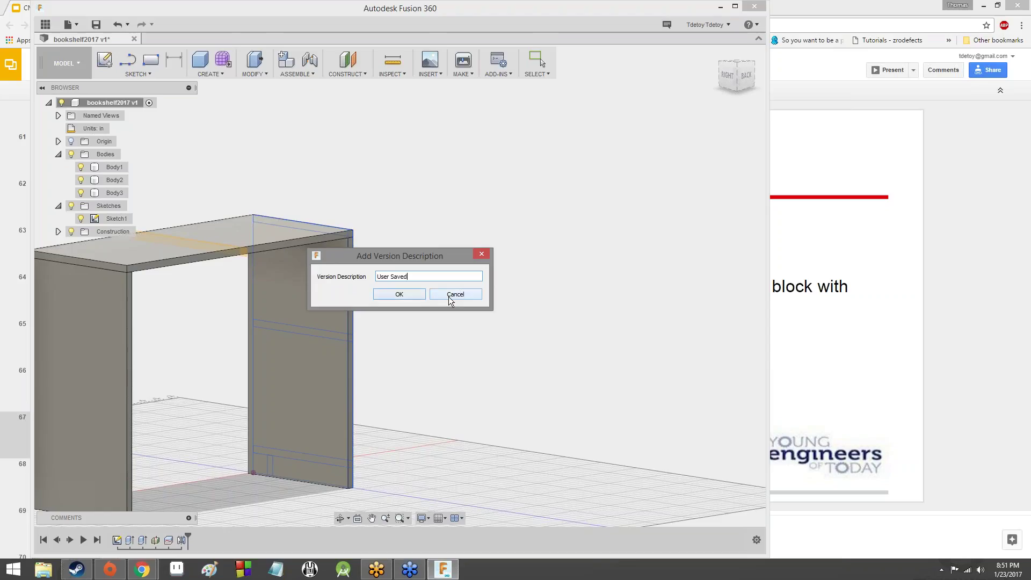
pyautogui.click(388, 295)
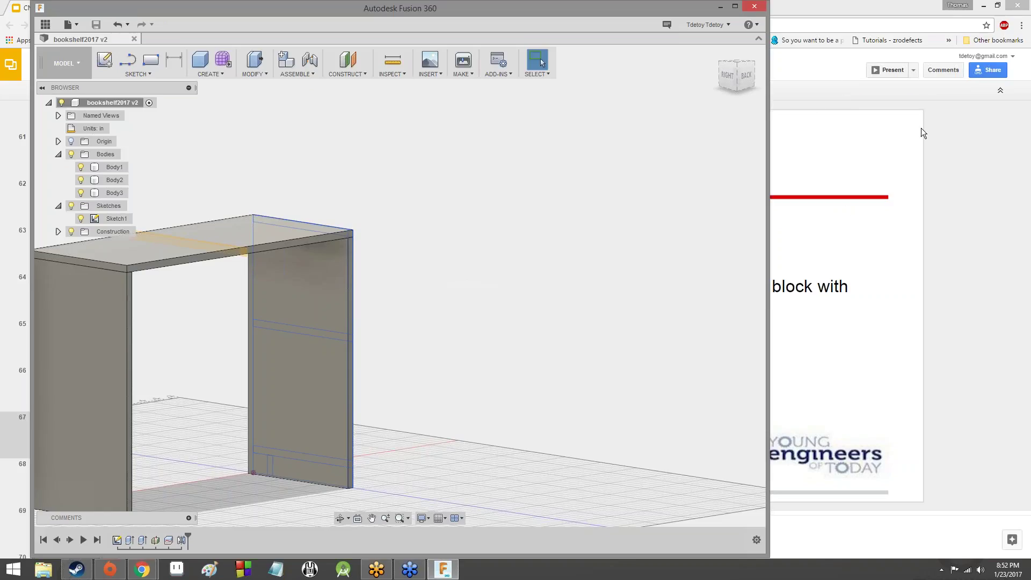
pyautogui.click(892, 70)
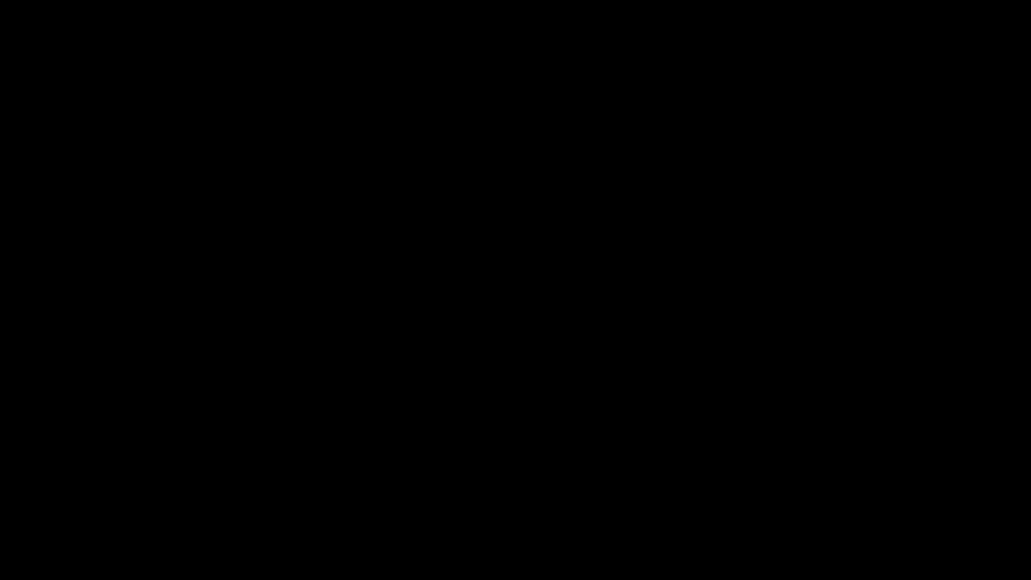